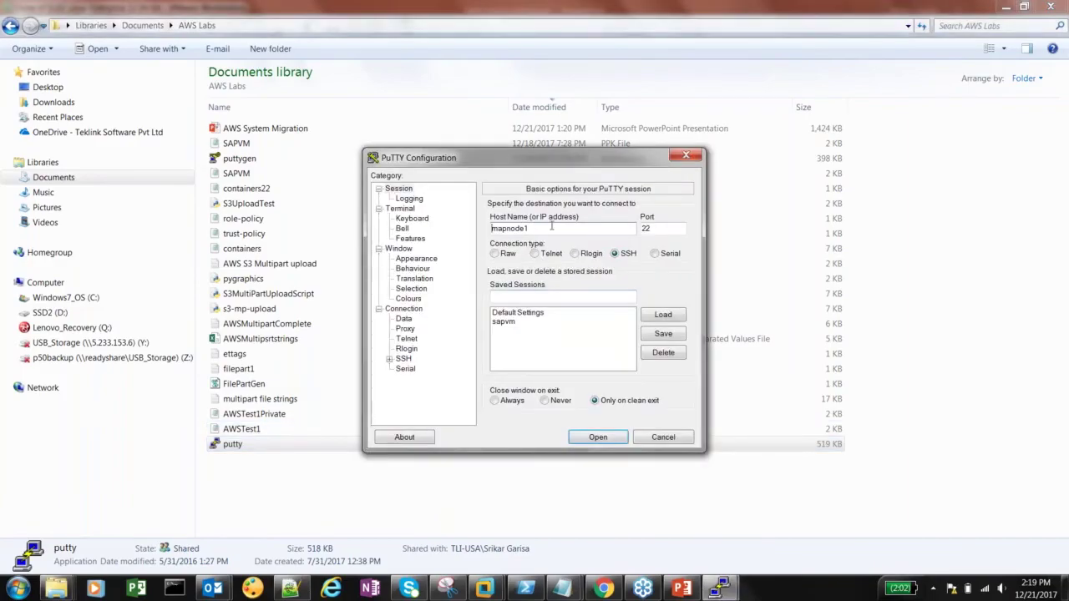
Step: Open an SSH connection to host 192.168.64.101 from PuTTY Configuration
{"action": "key", "text": "Escape"}
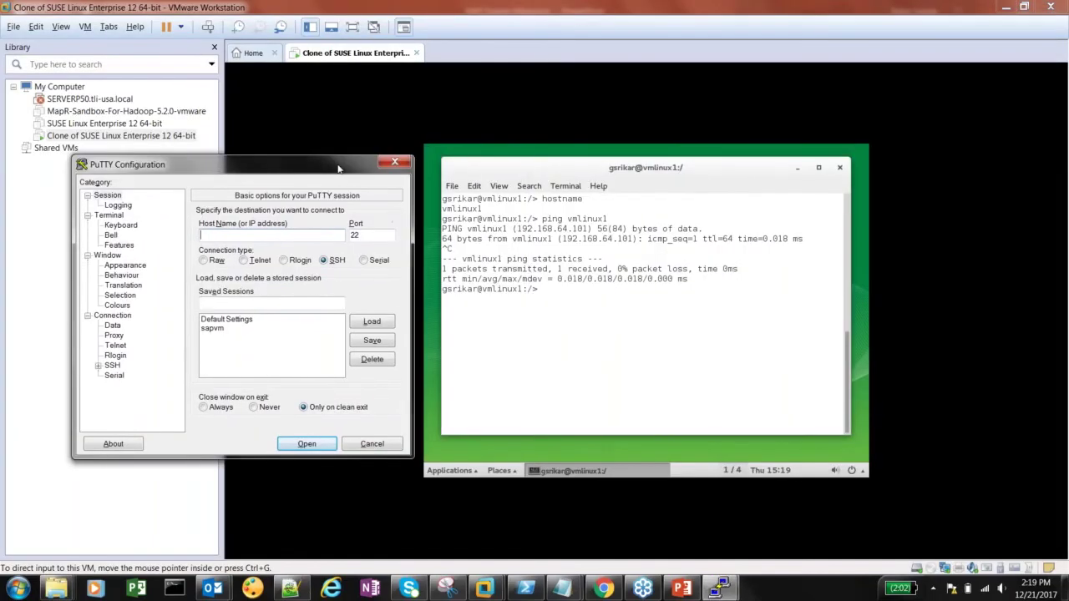
{"action": "left_click_drag", "start_coordinate": [338, 170], "coordinate": [442, 160]}
{"action": "type", "text": "192.168"}
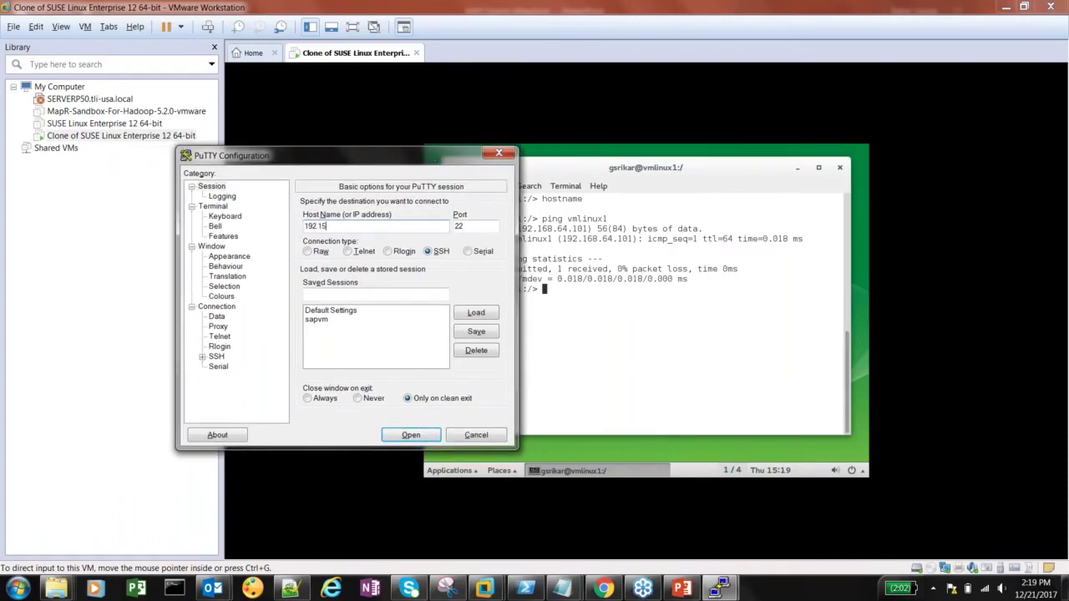
{"action": "key", "text": "BackSpace"}
{"action": "key", "text": "BackSpace"}
{"action": "type", "text": "68.64.101"}
{"action": "key", "text": "Return"}
Step: Log in as root with the account password
{"action": "type", "text": "root"}
{"action": "key", "text": "Return"}
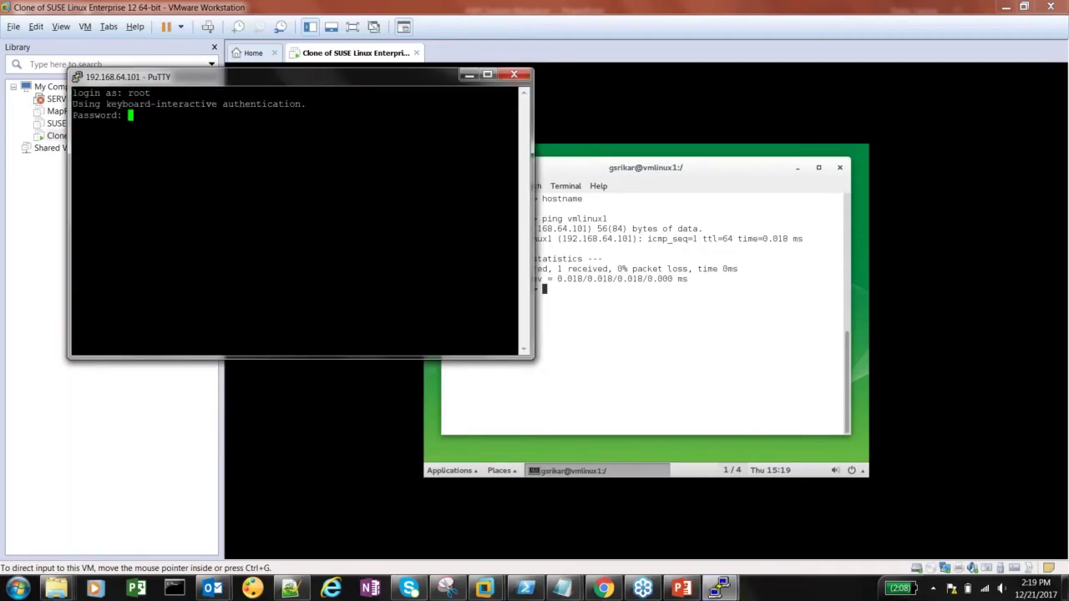
{"action": "key", "text": "Return"}
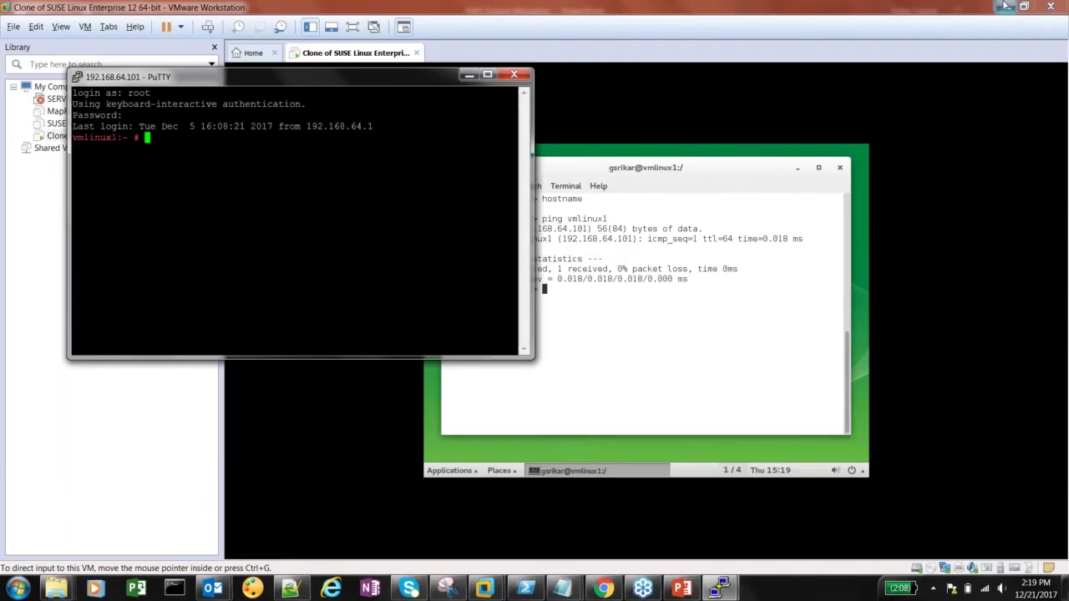
Step: Maximize the terminal and list running PRD processes with ps -eaf | grep PRD
{"action": "left_click", "coordinate": [1005, 6]}
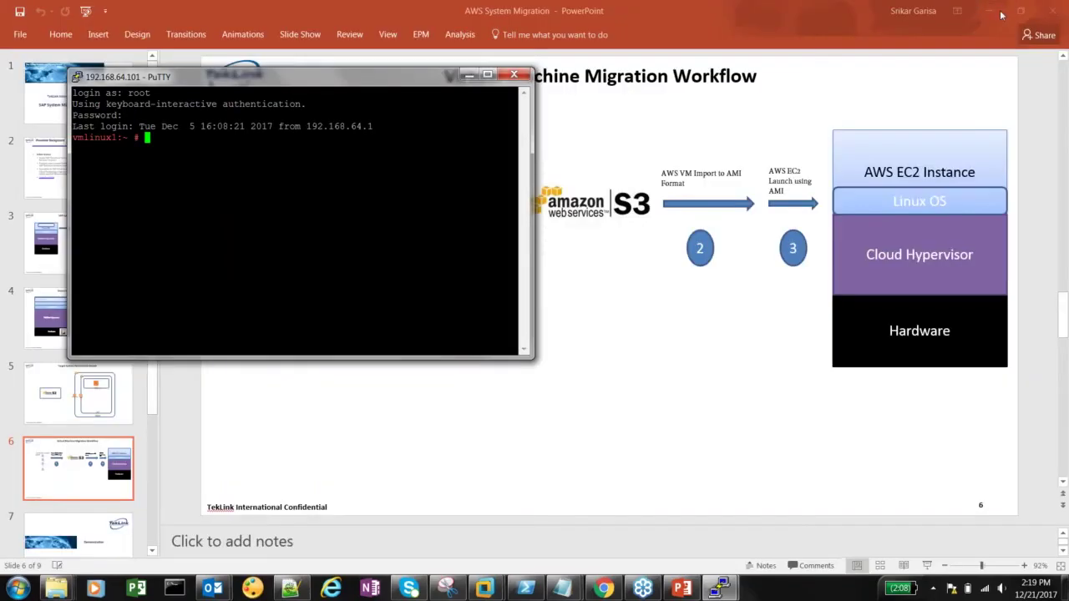
{"action": "left_click", "coordinate": [488, 75]}
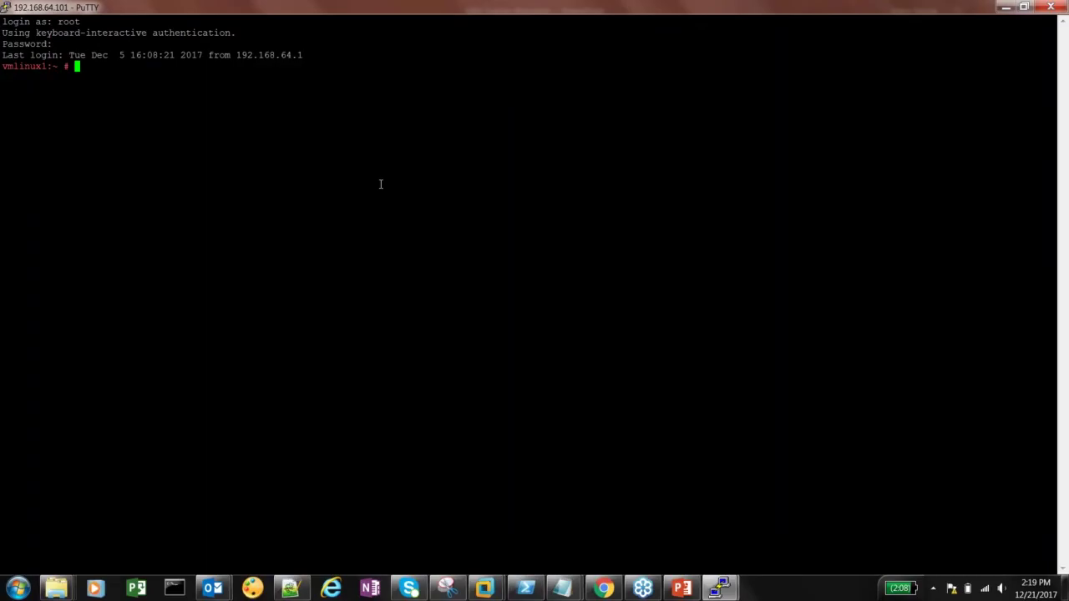
{"action": "type", "text": "ps -eaf | grep PRD"}
{"action": "key", "text": "Return"}
Step: Switch to the oraprd user with su - oraprd
{"action": "type", "text": "c"}
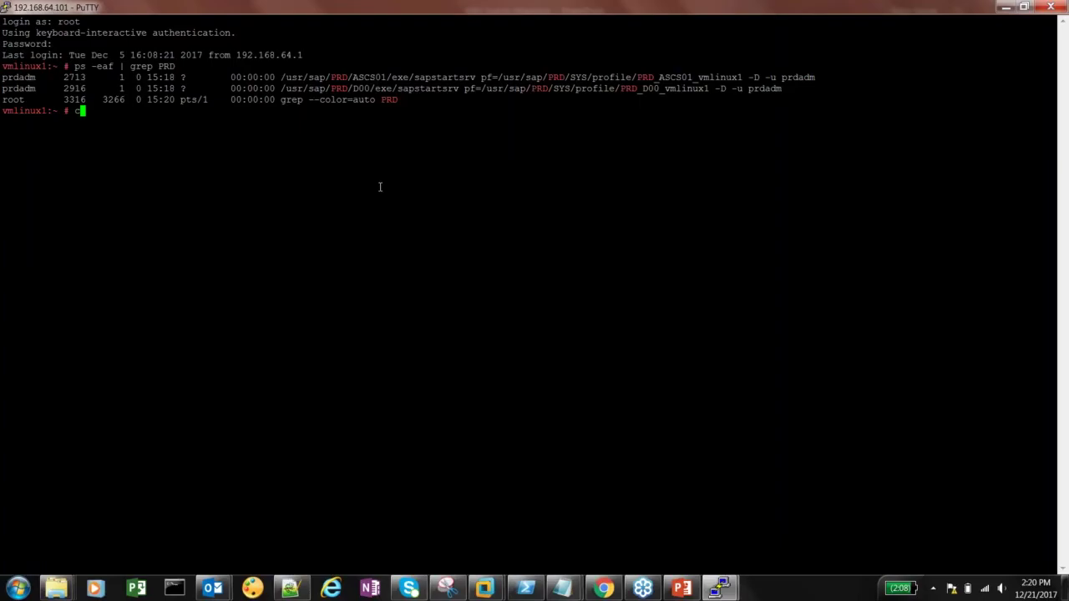
{"action": "key", "text": "BackSpace"}
{"action": "double_click", "coordinate": [380, 187]}
{"action": "type", "text": "su - oraprd"}
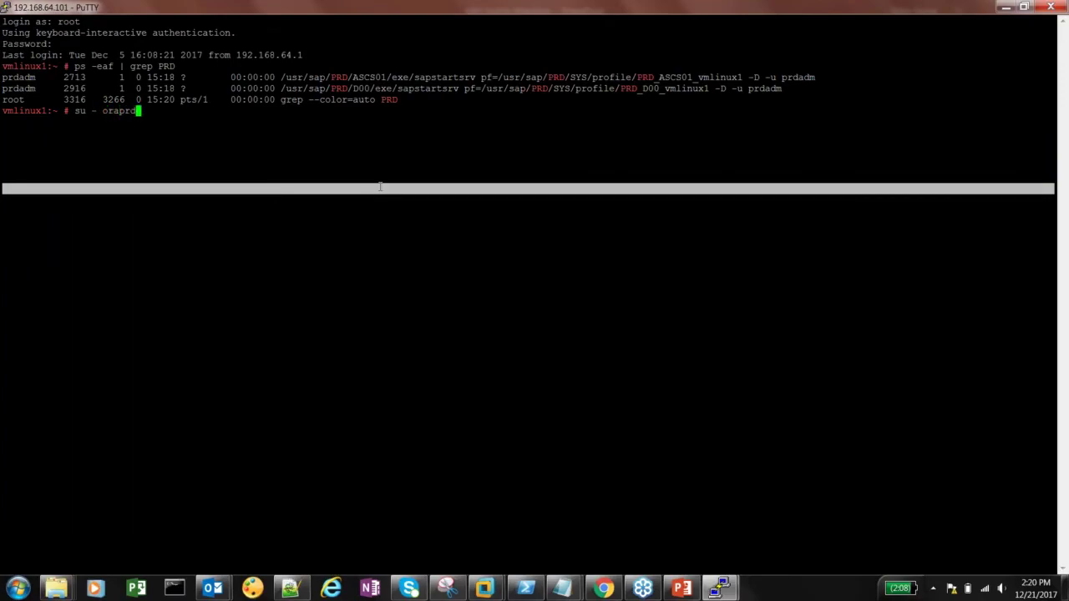
{"action": "key", "text": "Return"}
Step: Start the Oracle listener with lsnrctl start
{"action": "left_click", "coordinate": [380, 187]}
{"action": "type", "text": "l"}
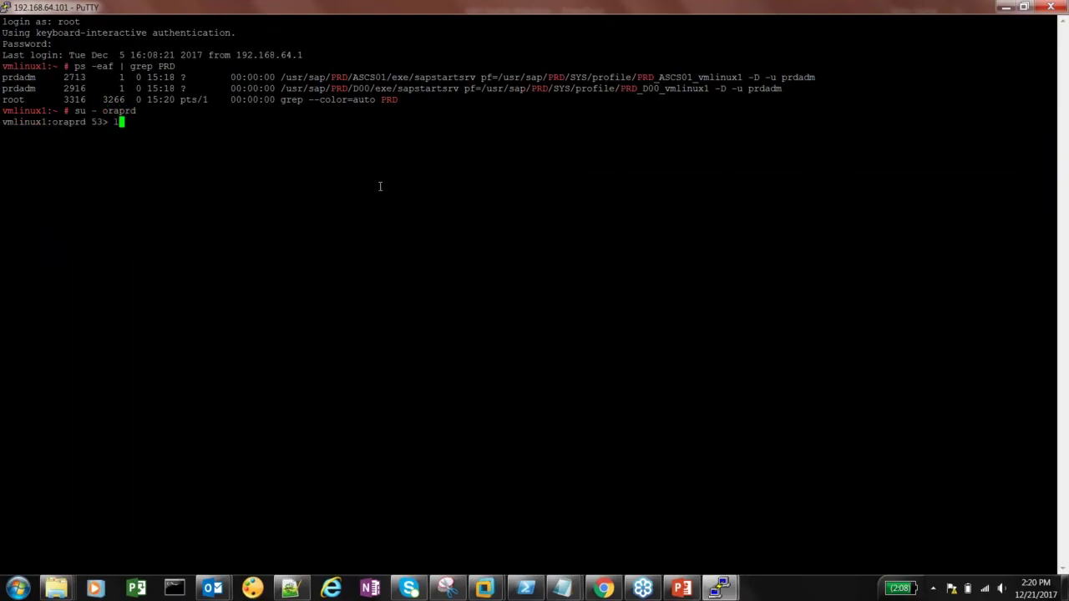
{"action": "type", "text": "snrctl start"}
{"action": "key", "text": "Return"}
Step: Clear the screen, start the database in SQL*Plus as sysdba, and query V$INSTANCE status
{"action": "type", "text": "clear"}
{"action": "key", "text": "Return"}
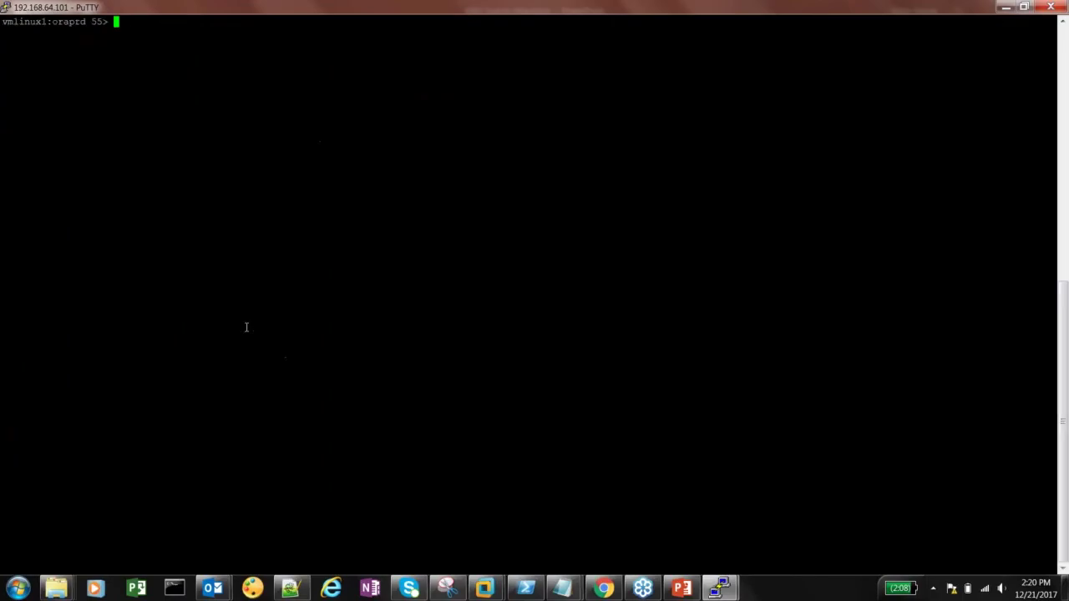
{"action": "type", "text": "sqlplus /nolog"}
{"action": "key", "text": "Return"}
{"action": "type", "text": "connect /a"}
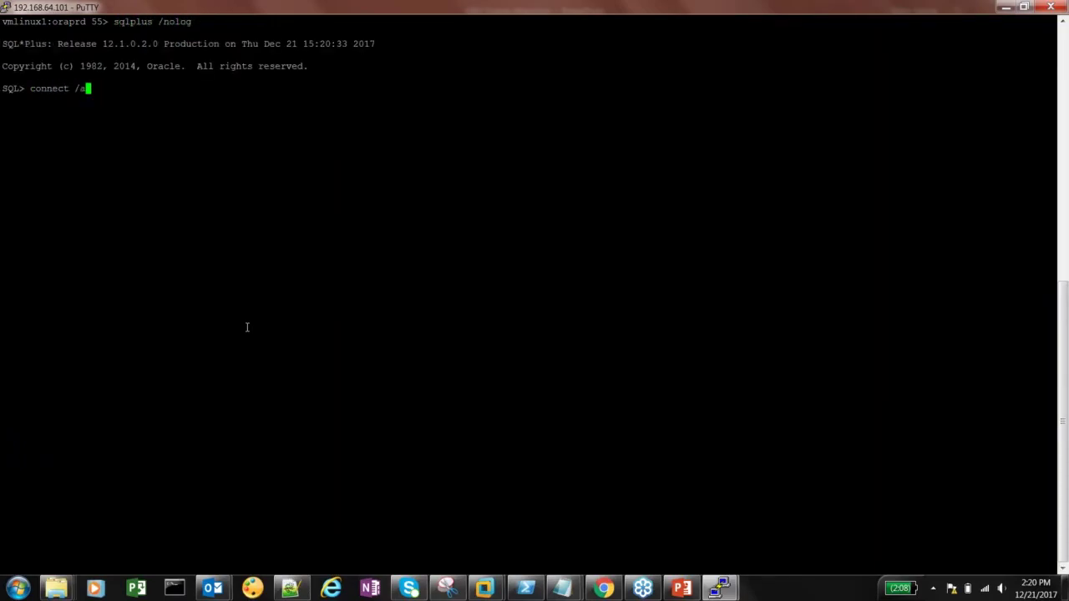
{"action": "type", "text": "s sysdba"}
{"action": "key", "text": "Return"}
{"action": "type", "text": "START"}
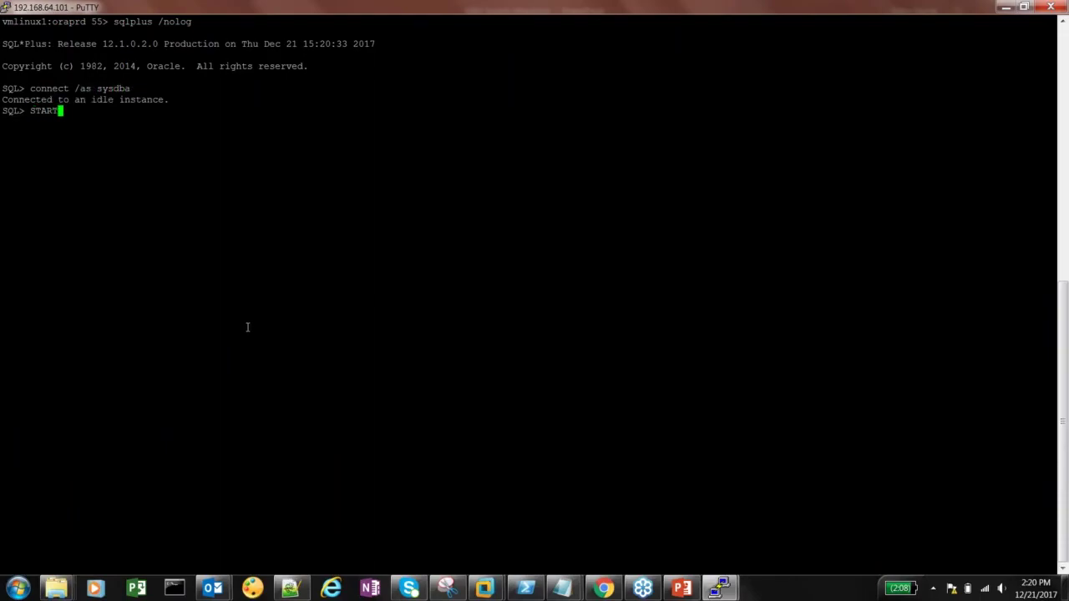
{"action": "type", "text": "UP"}
{"action": "key", "text": "Return"}
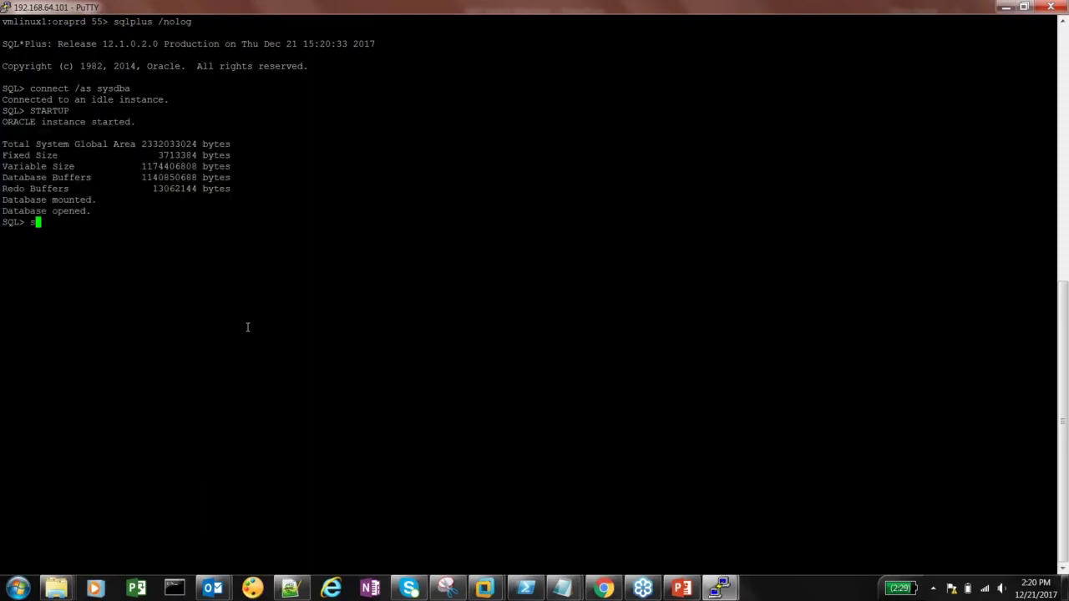
{"action": "type", "text": "SELECT STATUS FROM V$INSTANCE"}
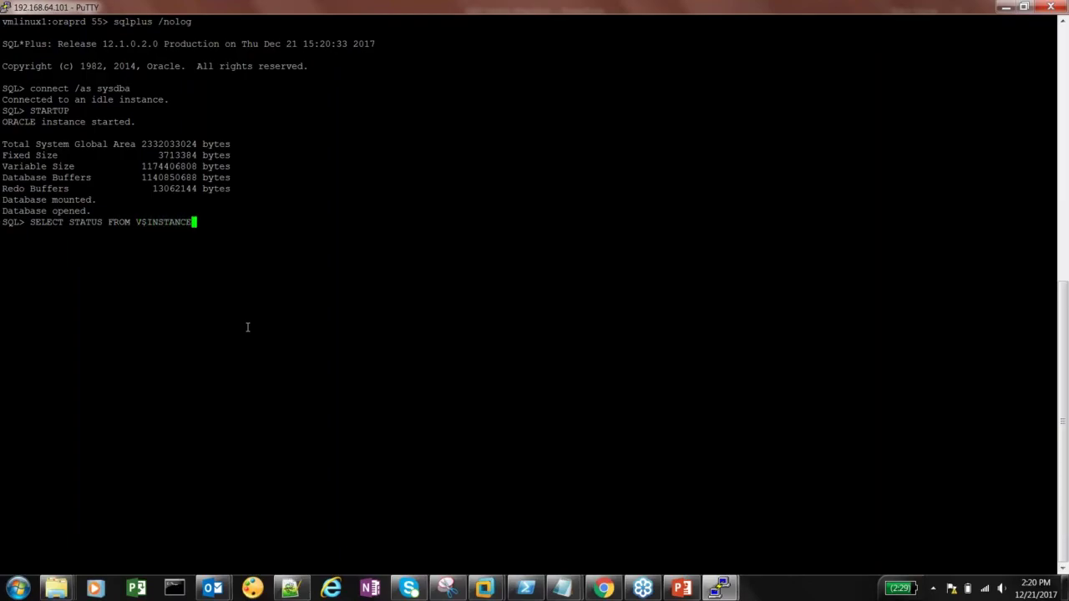
{"action": "type", "text": ";"}
{"action": "key", "text": "Return"}
Step: Exit SQL*Plus and the oraprd shell, then switch to the prdadm user
{"action": "type", "text": "exit"}
{"action": "key", "text": "Return"}
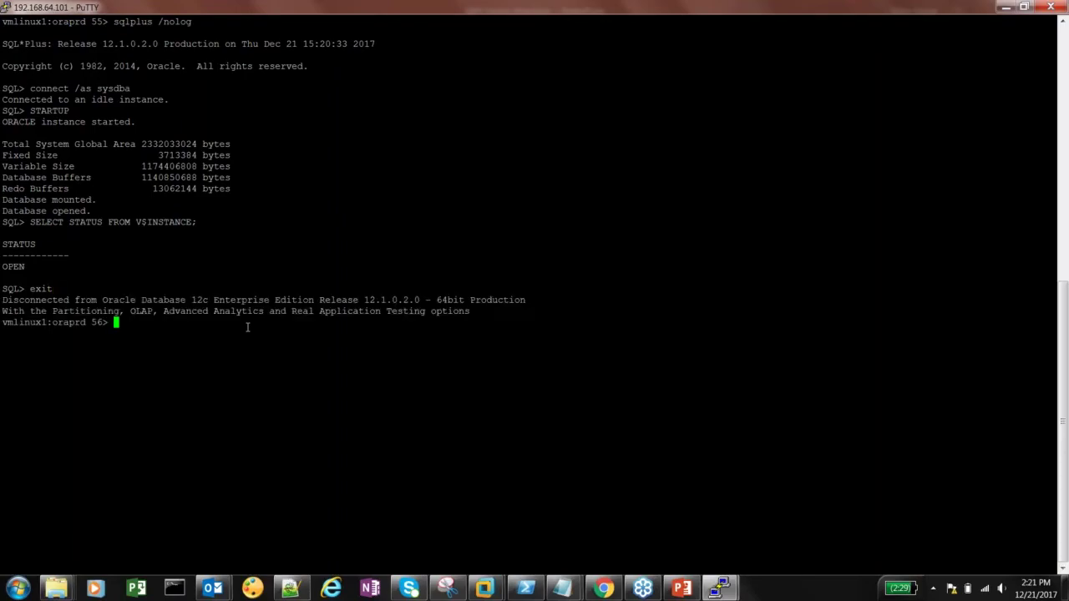
{"action": "type", "text": "exit"}
{"action": "key", "text": "Return"}
{"action": "type", "text": "su - prdadm"}
{"action": "key", "text": "Return"}
Step: Check the prdadm identity with id and test database connectivity with R3trans -d
{"action": "type", "text": "id"}
{"action": "key", "text": "Return"}
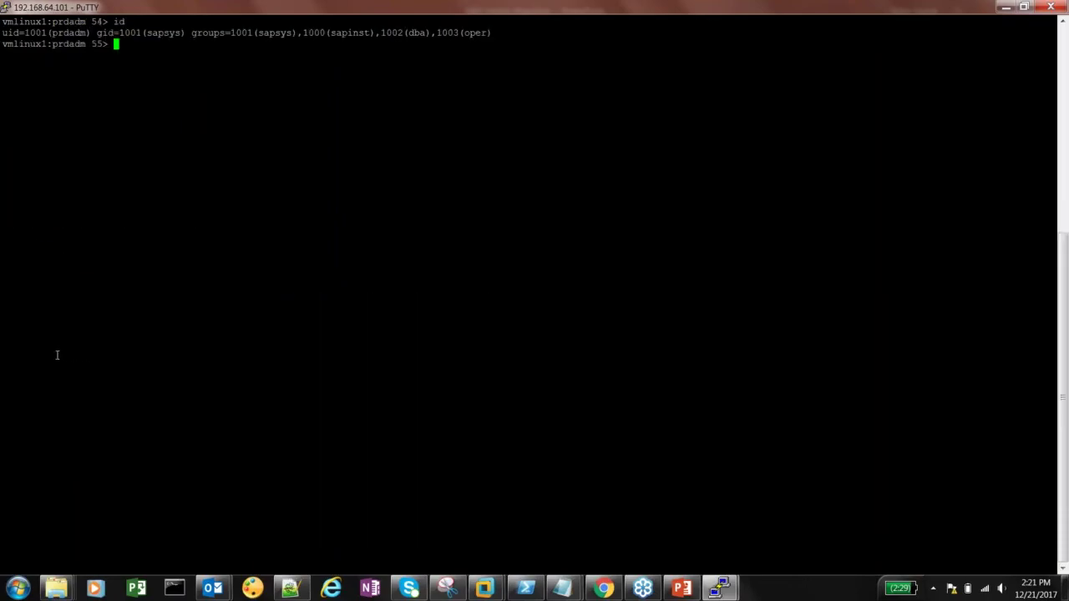
{"action": "type", "text": "R3trans -d"}
{"action": "key", "text": "Return"}
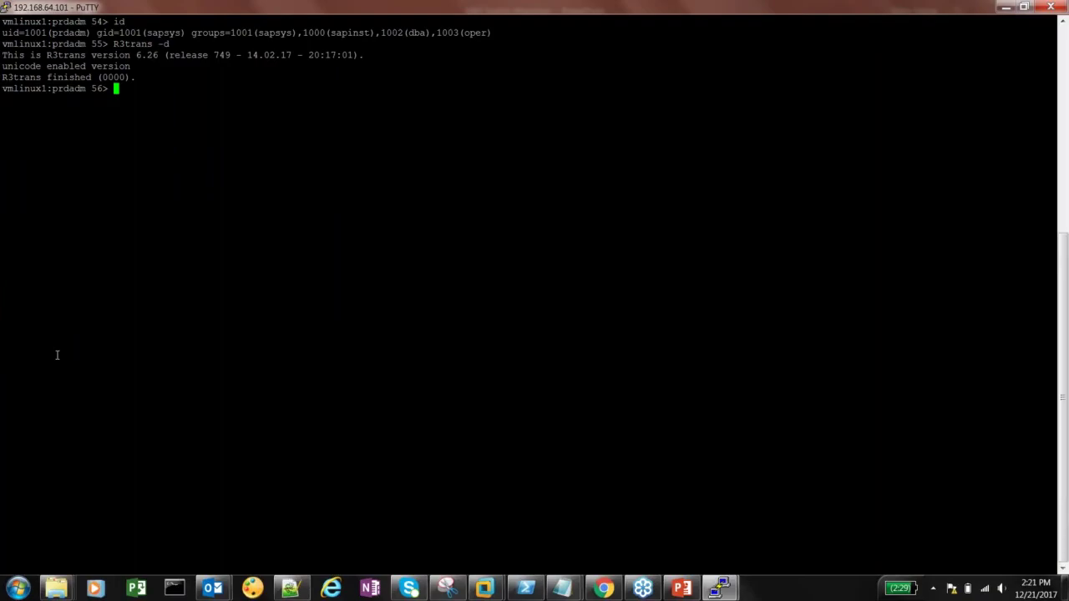
Step: Start SAP with startsap and confirm the PRD processes, including dw.sapPRD_D00, are running
{"action": "type", "text": "startsap"}
{"action": "key", "text": "Return"}
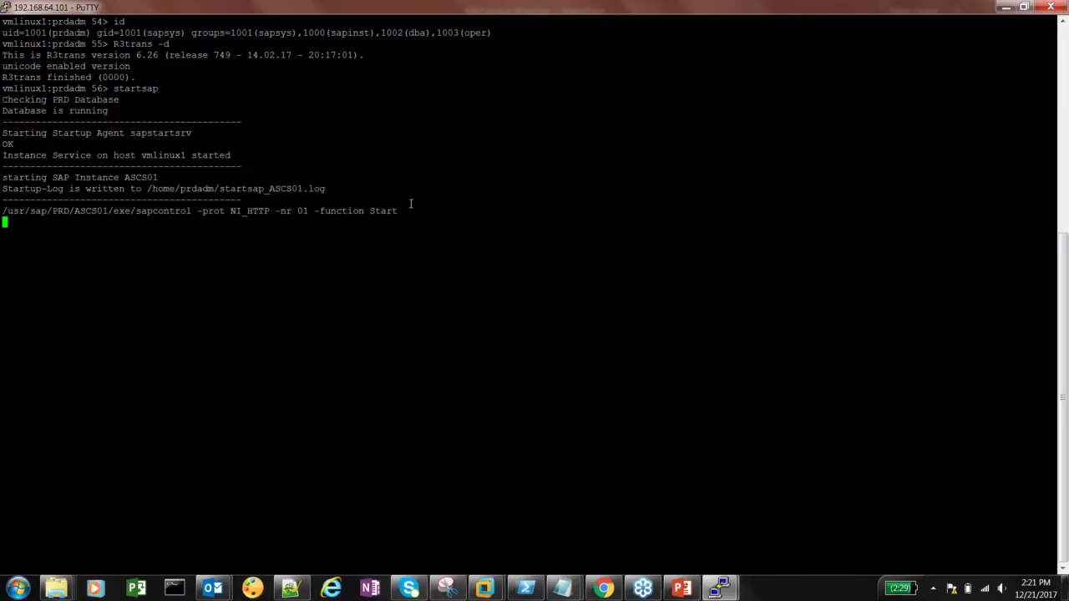
{"action": "type", "text": "ps -eaf "}
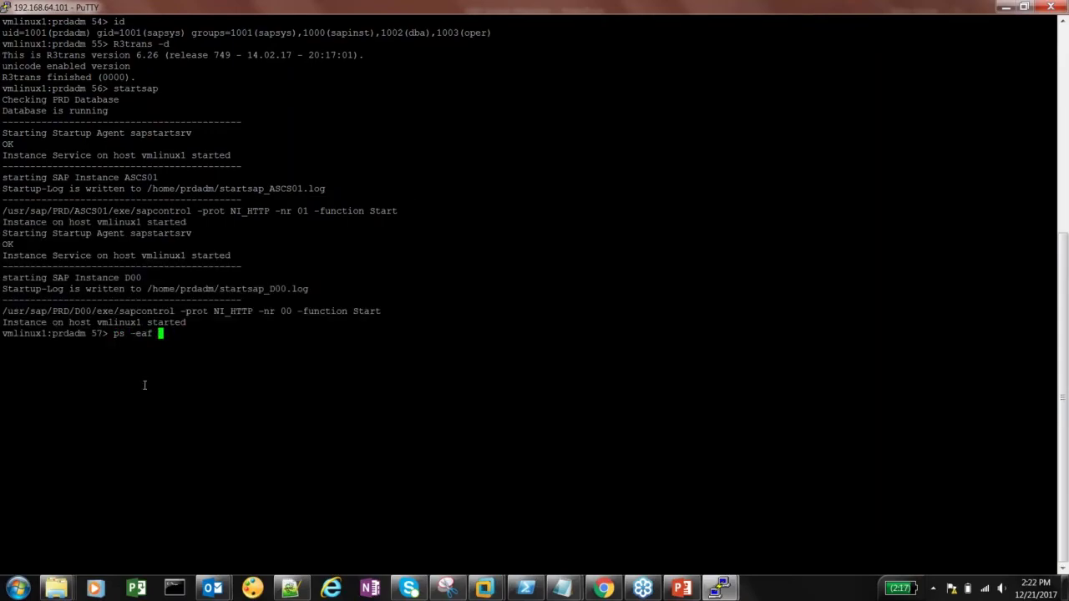
{"action": "type", "text": "| grep PRD"}
{"action": "key", "text": "Return"}
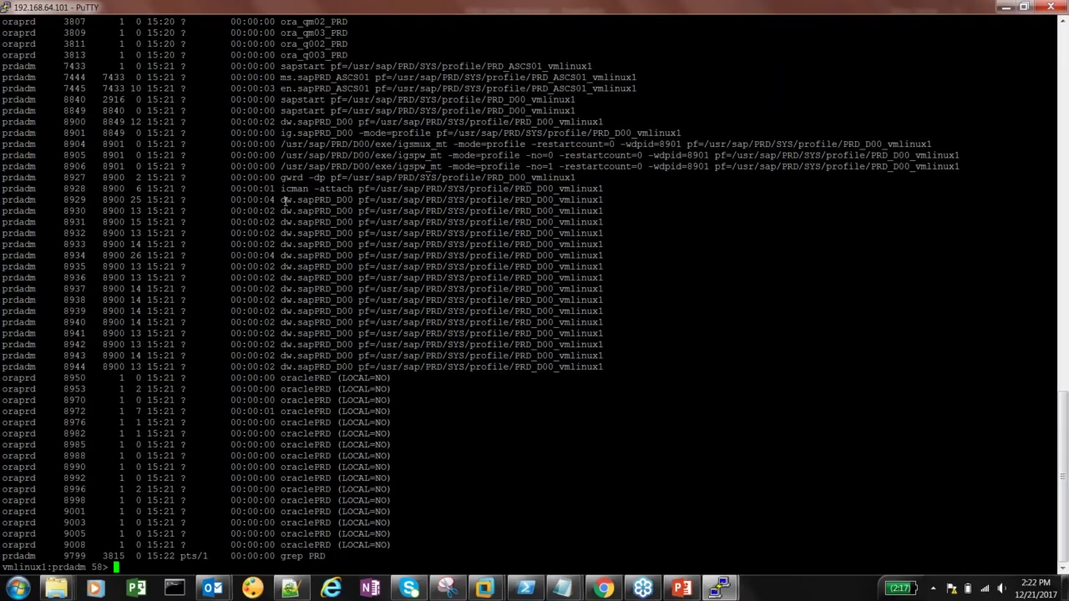
{"action": "left_click_drag", "start_coordinate": [280, 200], "coordinate": [576, 356]}
{"action": "left_click", "coordinate": [576, 356]}
Step: Launch SAP GUI from Start search with 'sapgui 192.168.64.101 00'
{"action": "left_click", "coordinate": [1003, 7]}
{"action": "key", "text": "super"}
{"action": "type", "text": "sapgui"}
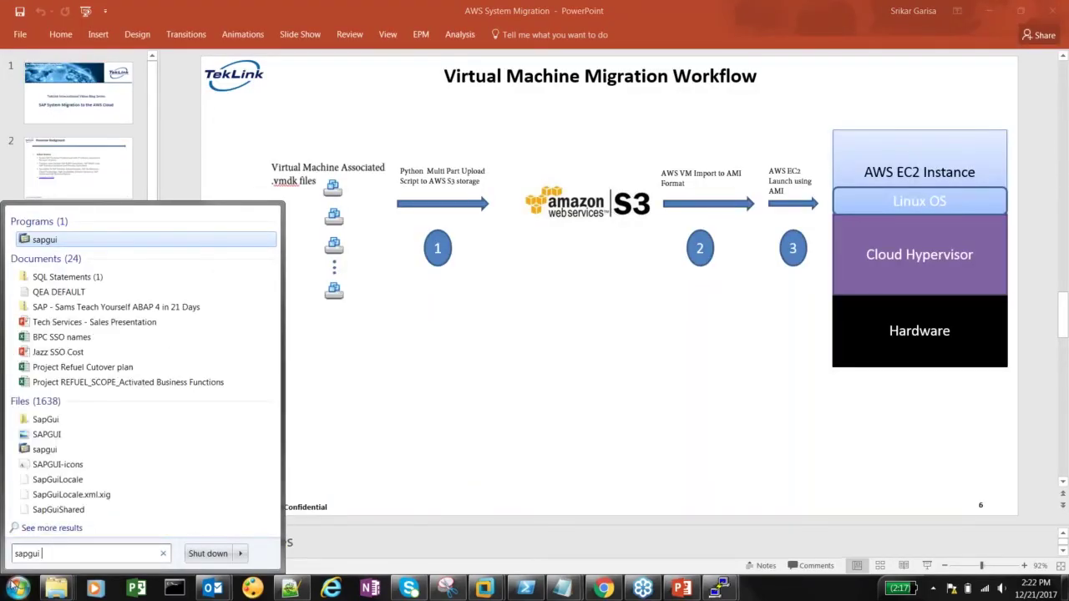
{"action": "key", "text": "ctrl+v"}
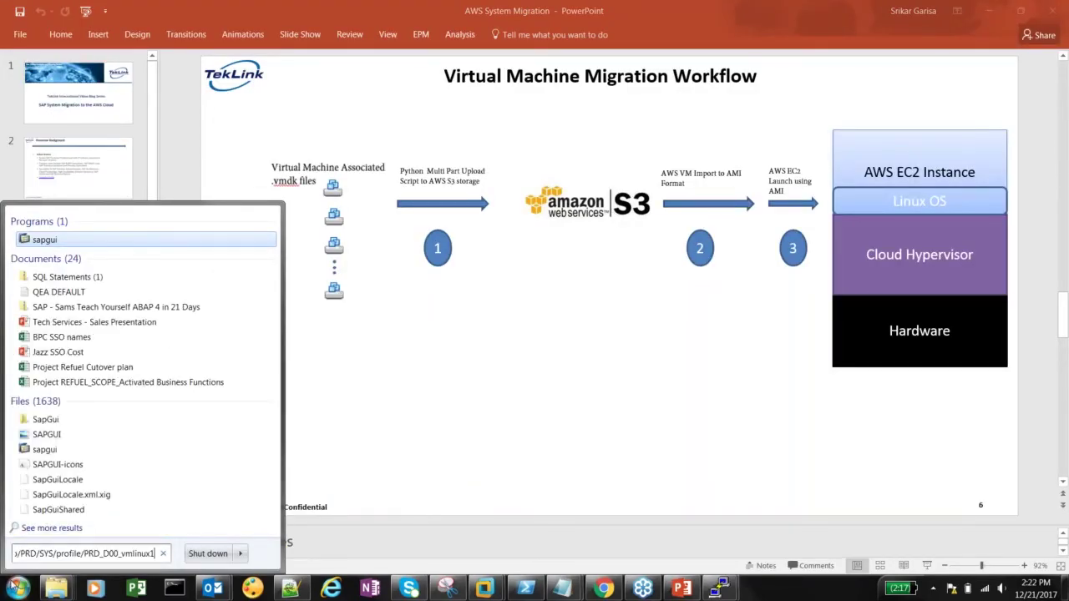
{"action": "key", "text": "ctrl+a"}
{"action": "key", "text": "BackSpace"}
{"action": "type", "text": "sap"}
{"action": "key", "text": "BackSpace"}
{"action": "type", "text": "[pgui"}
{"action": "key", "text": "BackSpace"}
{"action": "key", "text": "BackSpace"}
{"action": "key", "text": "BackSpace"}
{"action": "key", "text": "BackSpace"}
{"action": "key", "text": "BackSpace"}
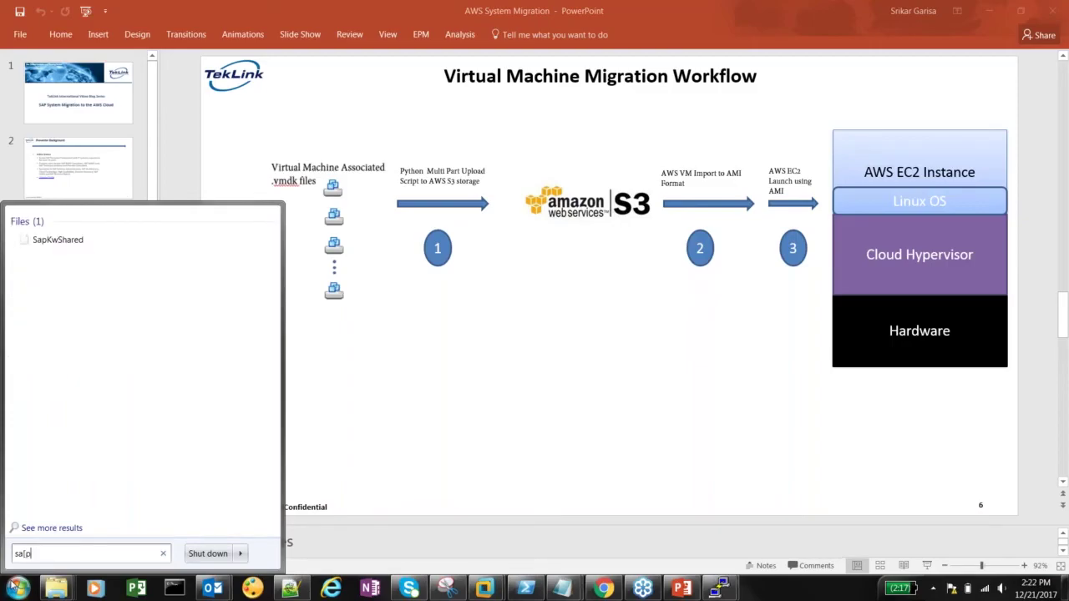
{"action": "type", "text": "pgui 192.168"}
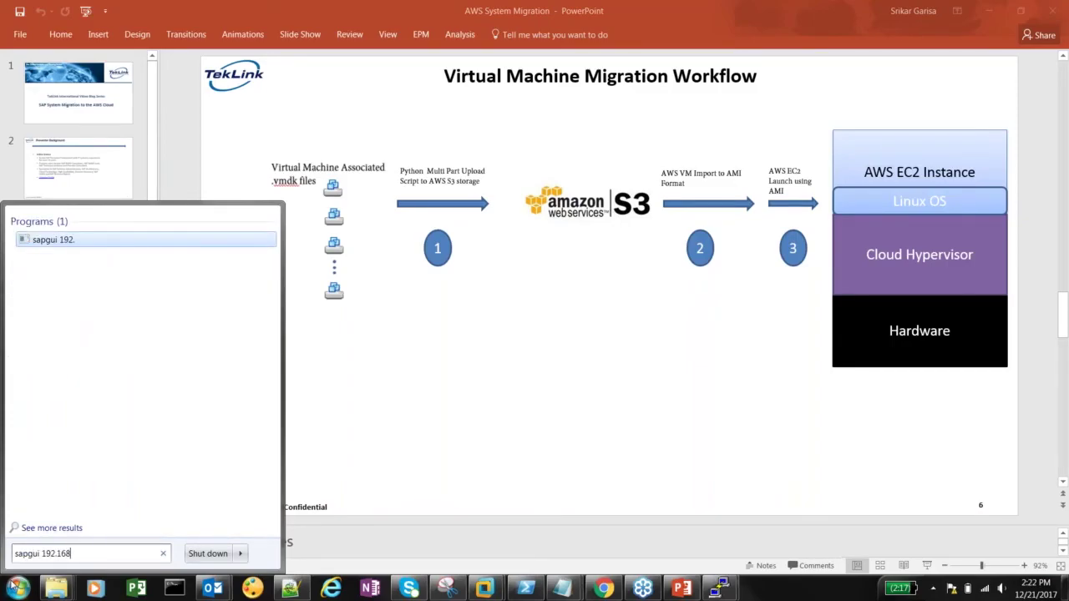
{"action": "type", "text": ".64.101 "}
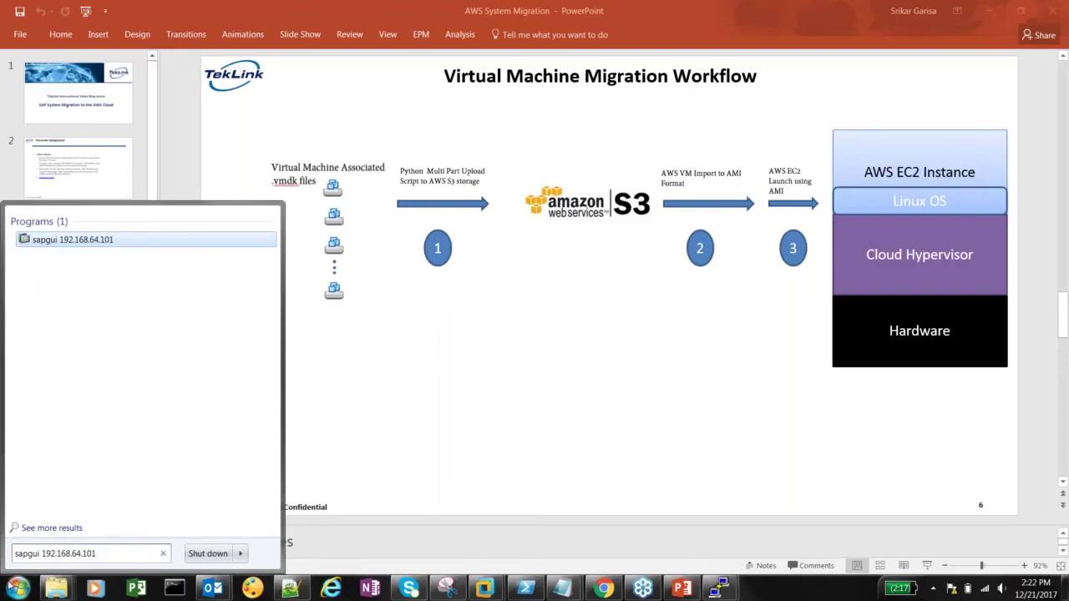
{"action": "type", "text": "00"}
{"action": "key", "text": "ctrl+a"}
{"action": "key", "text": "Escape"}
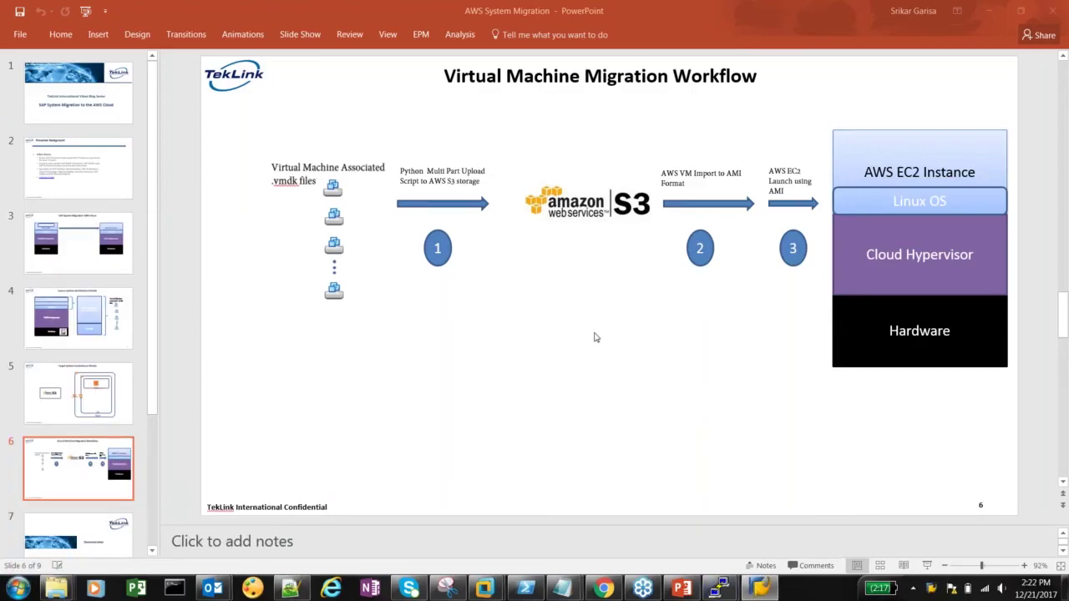
Step: Log on to PRD client 001 as user ddic with the password
{"action": "type", "text": "ddic"}
{"action": "key", "text": "Tab"}
{"action": "type", "text": "*****"}
{"action": "key", "text": "Return"}
{"action": "key", "text": "Return"}
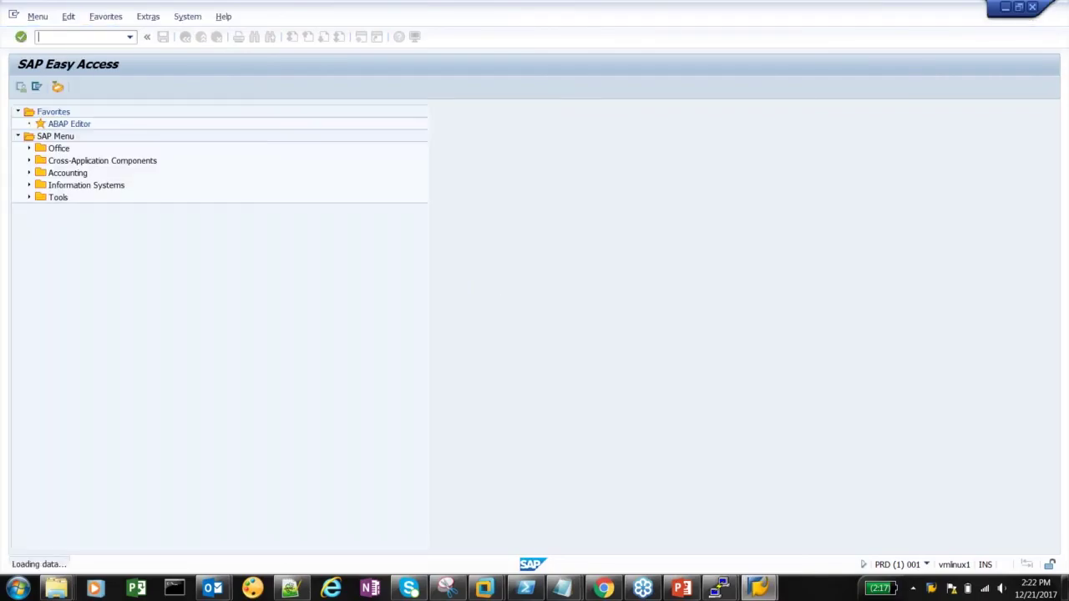
Step: Open System > Status and review the product version and Oracle 12.1.0.2.0 database release
{"action": "left_click", "coordinate": [187, 16]}
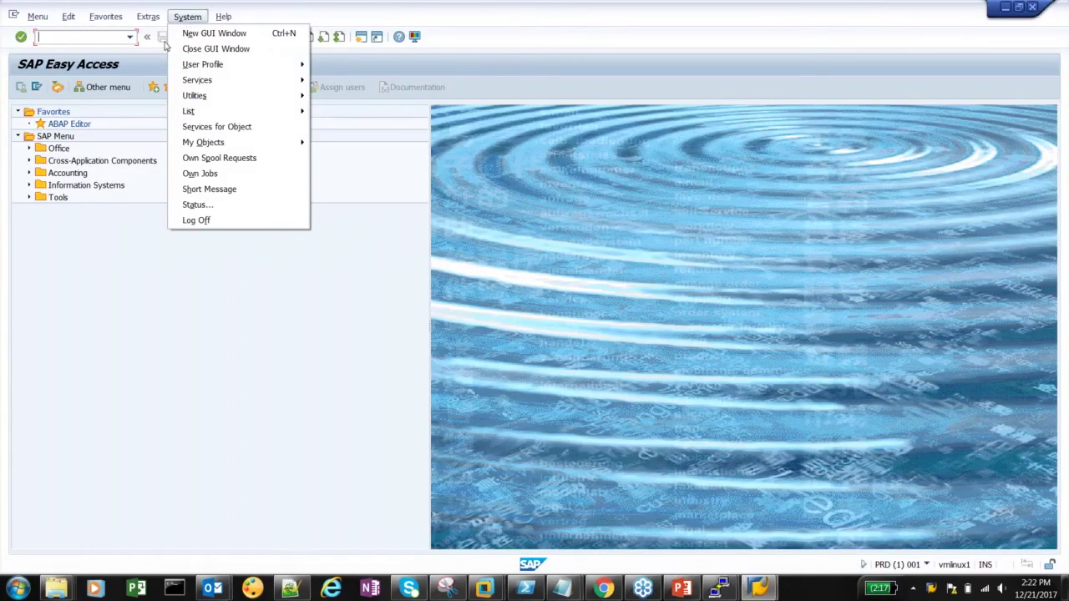
{"action": "left_click", "coordinate": [208, 203]}
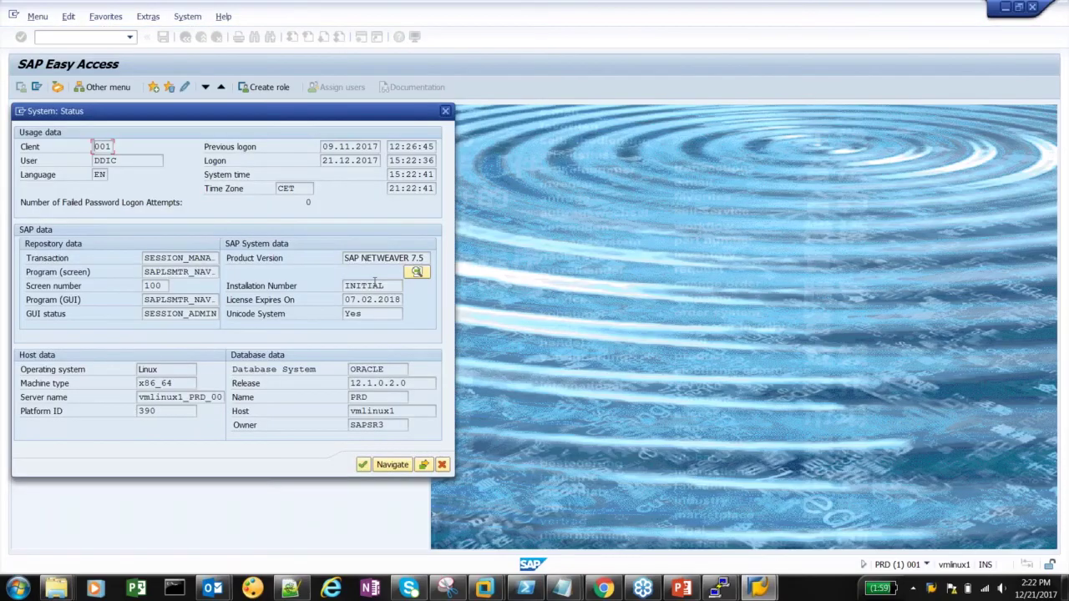
{"action": "left_click", "coordinate": [350, 260]}
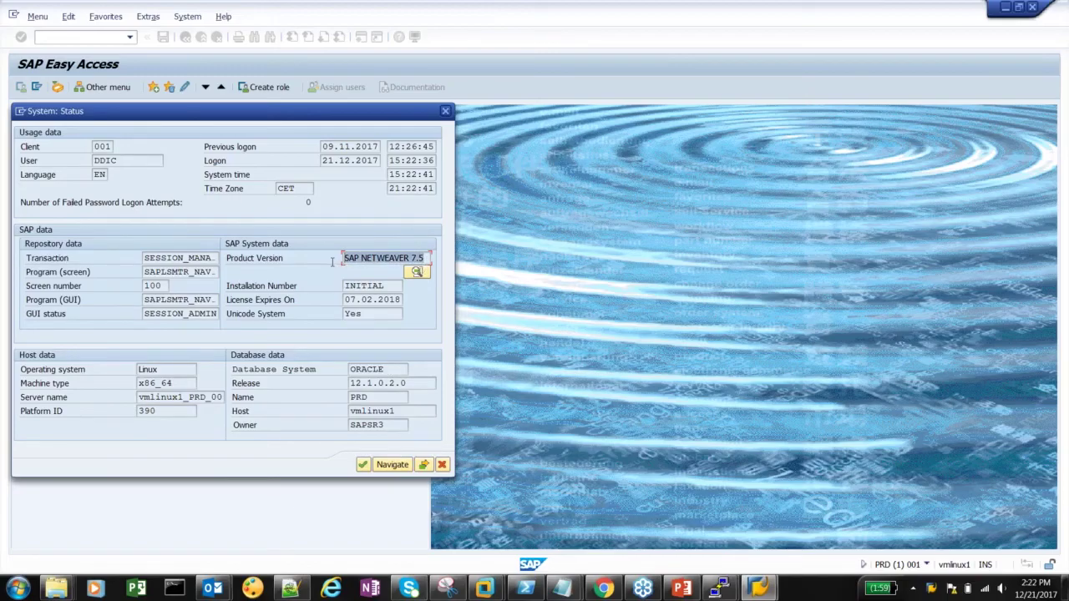
{"action": "left_click", "coordinate": [388, 369]}
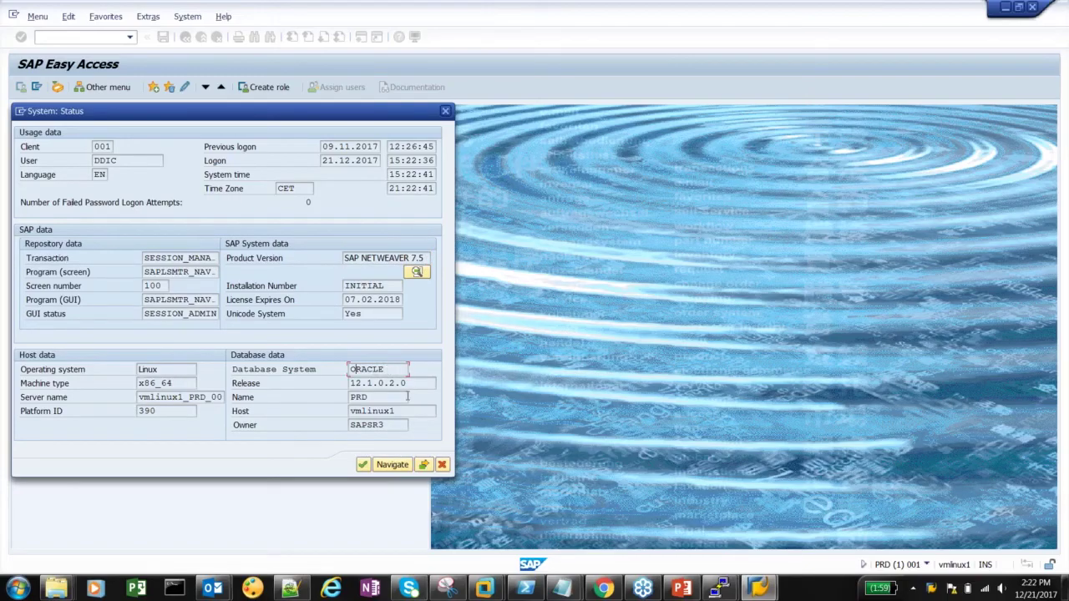
{"action": "left_click_drag", "start_coordinate": [413, 383], "coordinate": [349, 384]}
Step: Close the status dialog and bring the SSD2 (D:) Explorer window forward
{"action": "left_click", "coordinate": [442, 464]}
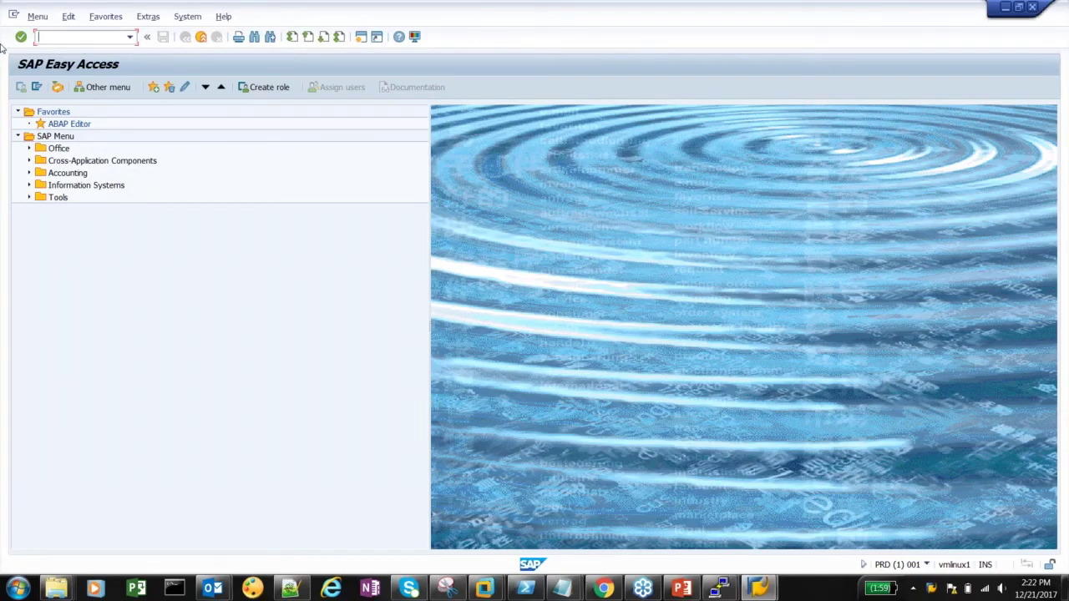
{"action": "left_click", "coordinate": [56, 588]}
{"action": "left_click", "coordinate": [380, 512]}
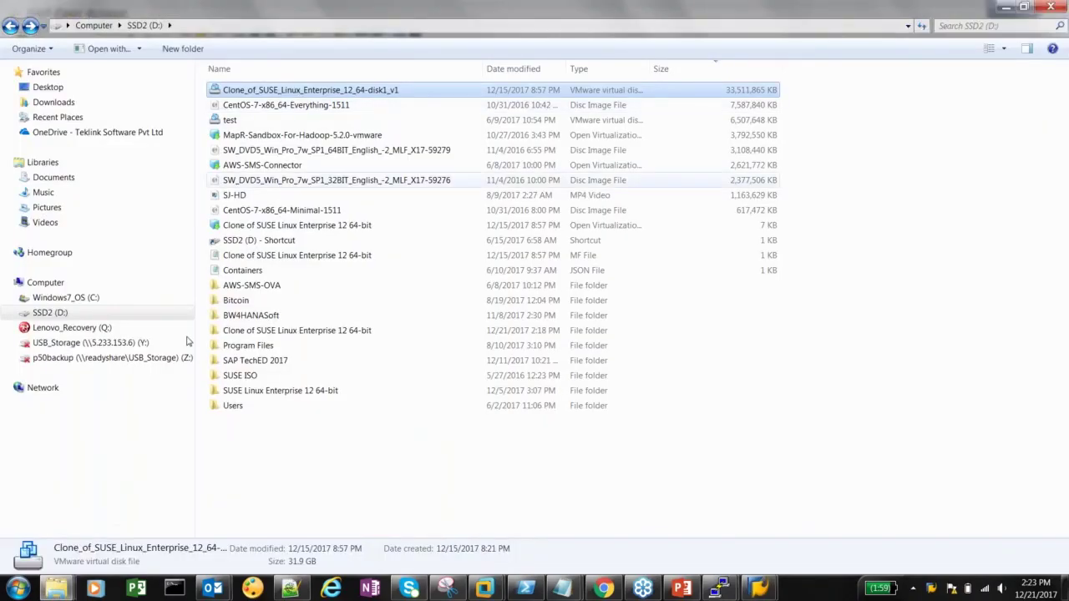
Step: Open the Clone of SUSE Linux Enterprise 12 64-bit folder and step through its .vmdk files
{"action": "key", "text": "Return"}
{"action": "mouse_move", "coordinate": [1063, 260]}
{"action": "left_mouse_down"}
{"action": "mouse_move", "coordinate": [1062, 376]}
{"action": "mouse_move", "coordinate": [1062, 250]}
{"action": "left_mouse_up"}
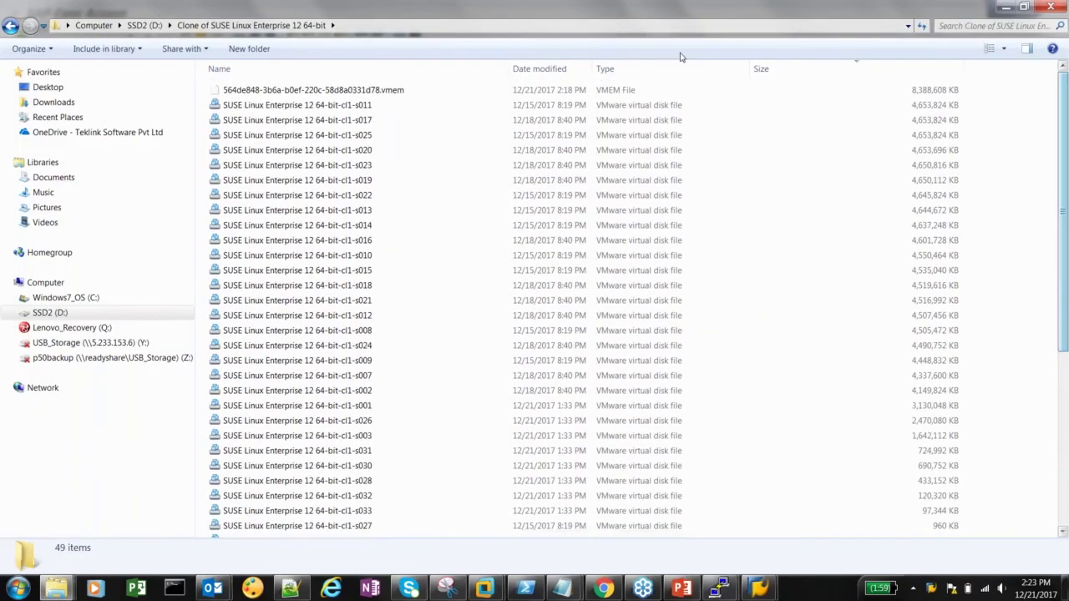
{"action": "left_click", "coordinate": [354, 107]}
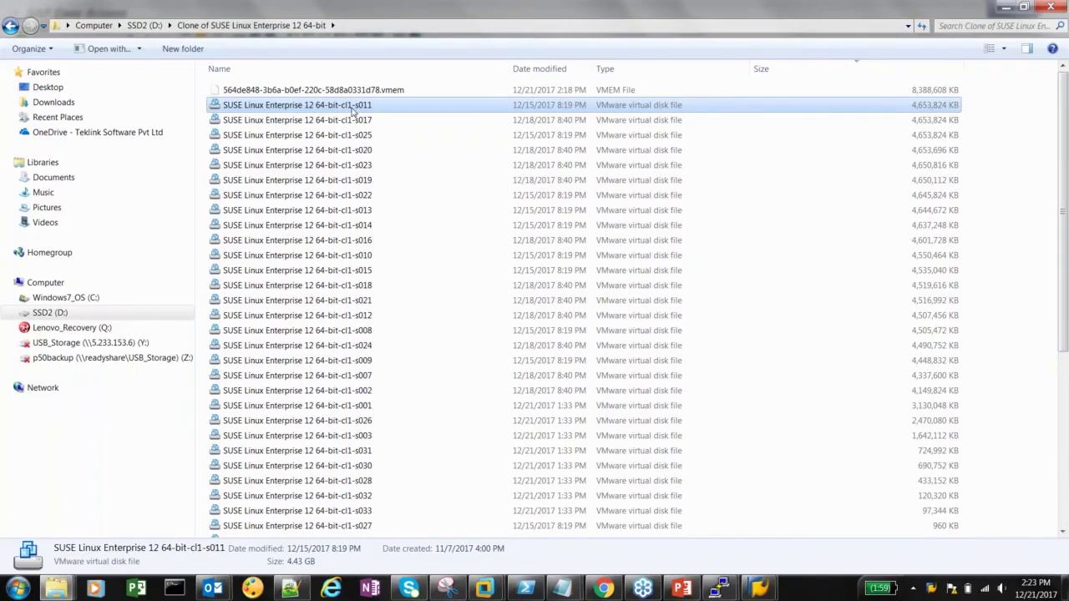
{"action": "key", "text": "Down"}
{"action": "key", "text": "Down"}
{"action": "key", "text": "Down"}
{"action": "key", "text": "Down"}
{"action": "key", "text": "Down"}
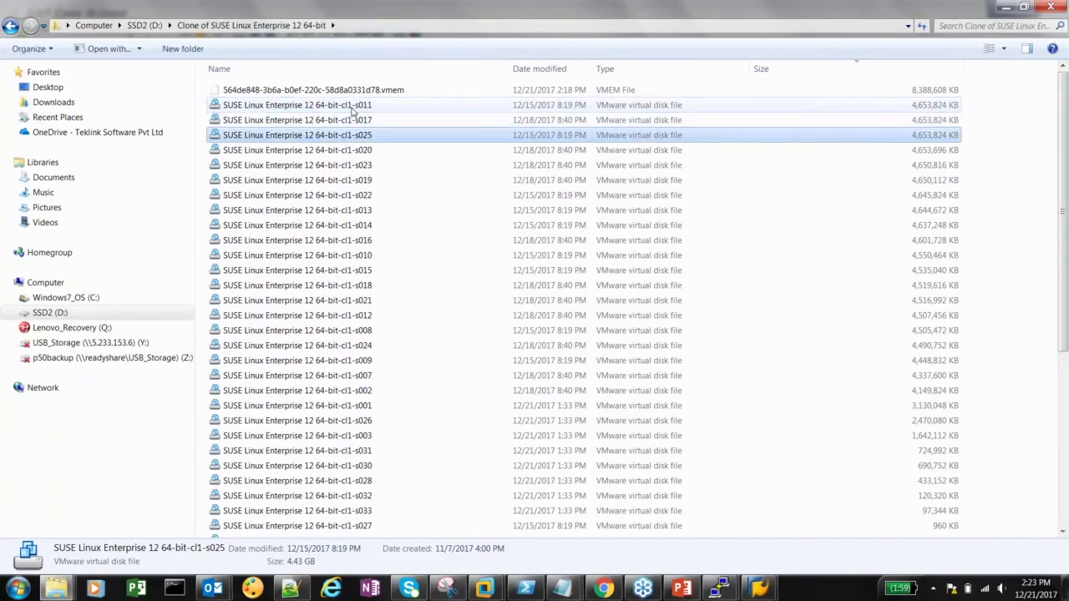
{"action": "key", "text": "Up"}
{"action": "key", "text": "Up"}
{"action": "key", "text": "Up"}
{"action": "key", "text": "Up"}
{"action": "key", "text": "Up"}
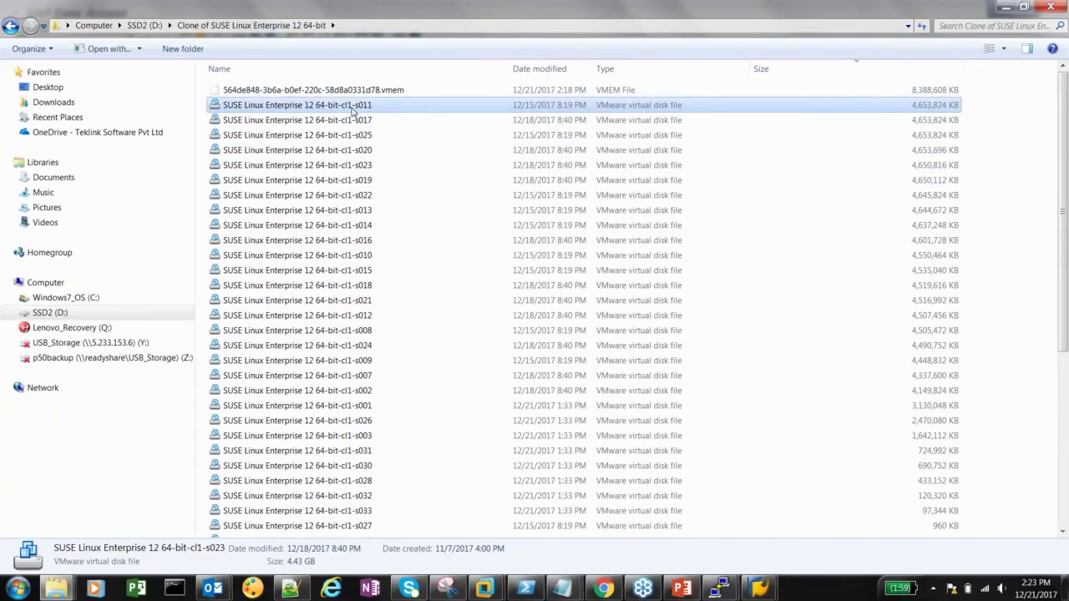
{"action": "scroll", "coordinate": [360, 250], "scroll_direction": "down", "scroll_amount": 5}
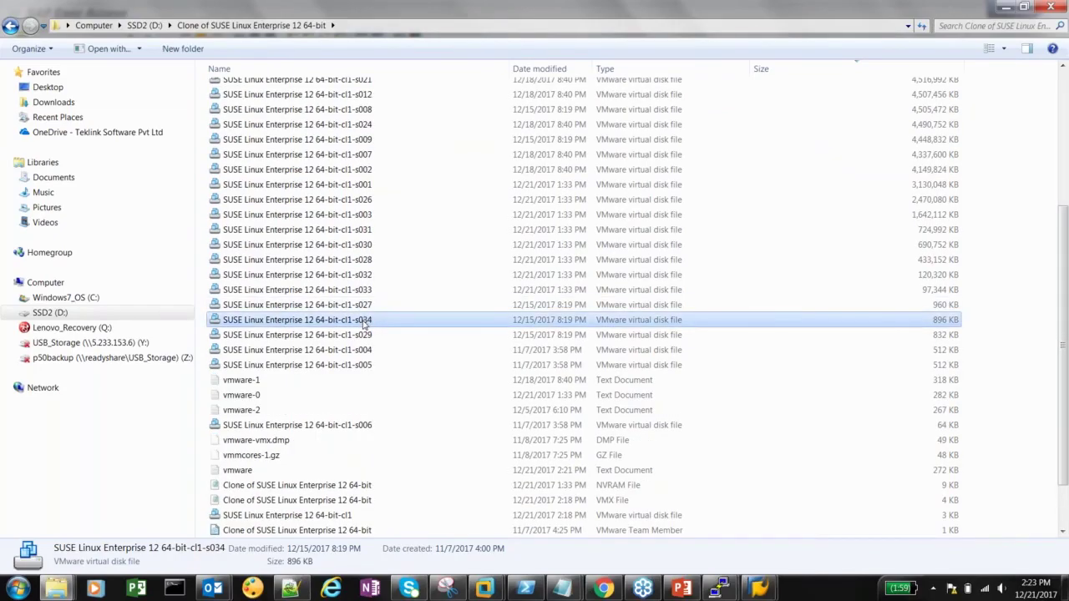
{"action": "scroll", "coordinate": [365, 320], "scroll_direction": "up", "scroll_amount": 5}
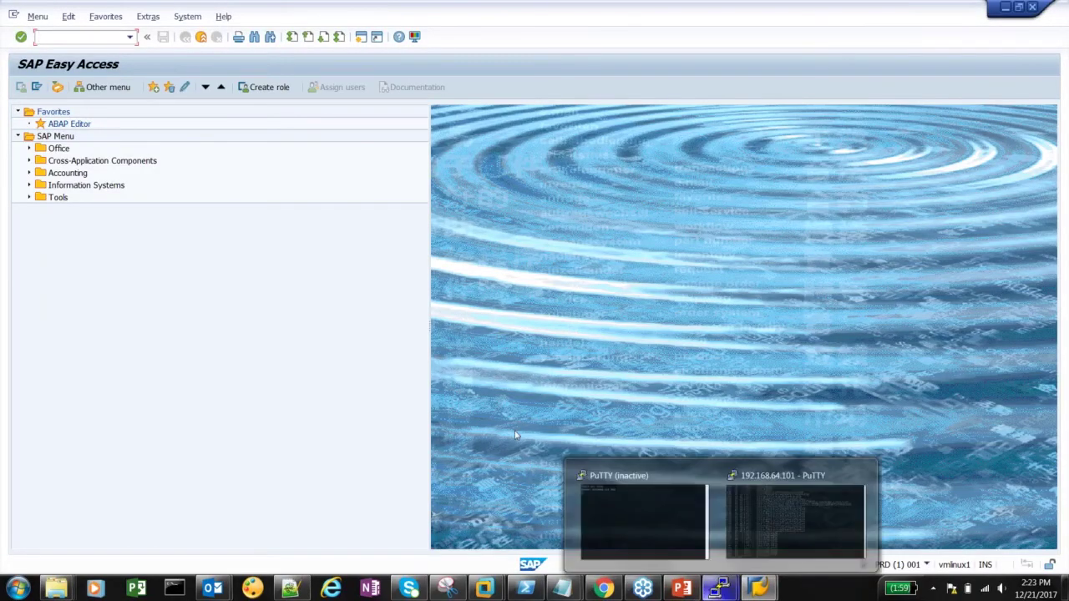
Step: Return to the SUSE clone folder window and select the s017 and s011 disk files
{"action": "mouse_move", "coordinate": [56, 587]}
{"action": "left_click", "coordinate": [410, 510]}
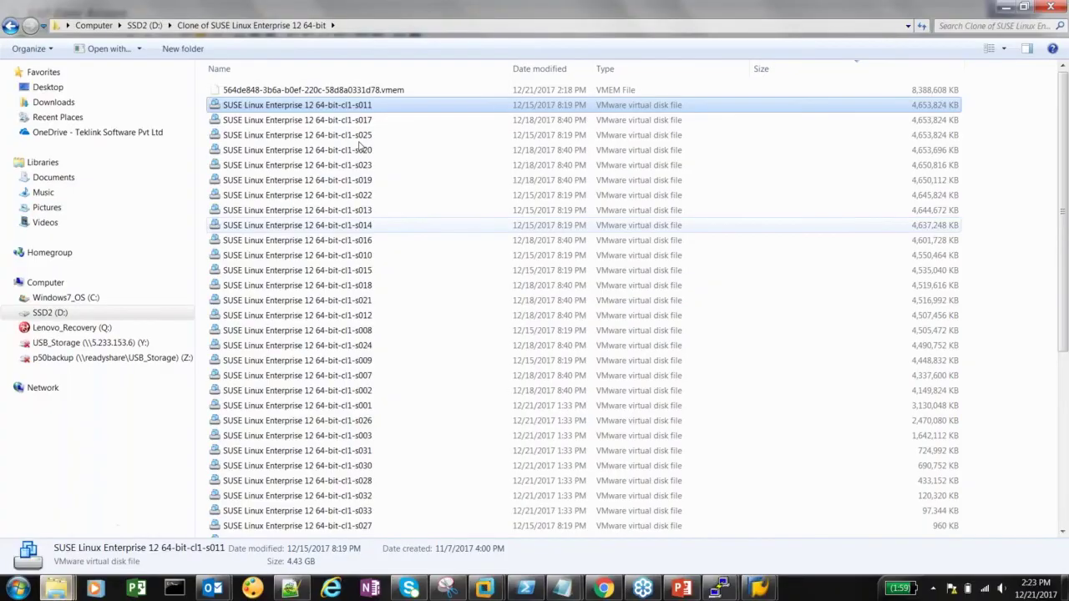
{"action": "left_click", "coordinate": [344, 119]}
{"action": "left_click", "coordinate": [356, 102]}
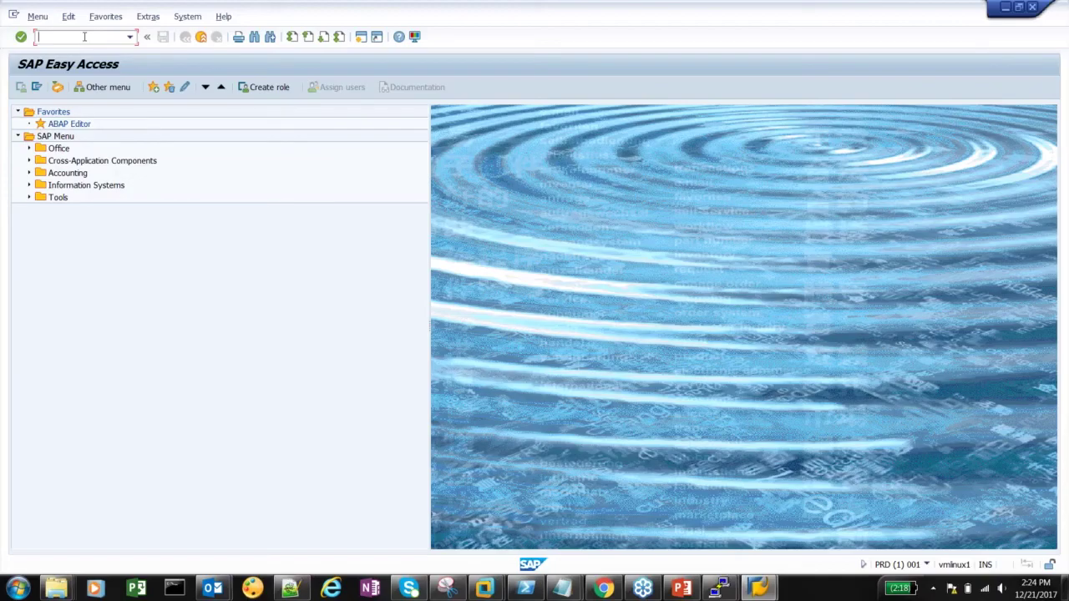
Step: Enter /NEX in the SAP command field to end the SAP session
{"action": "type", "text": "EX"}
{"action": "key", "text": "Return"}
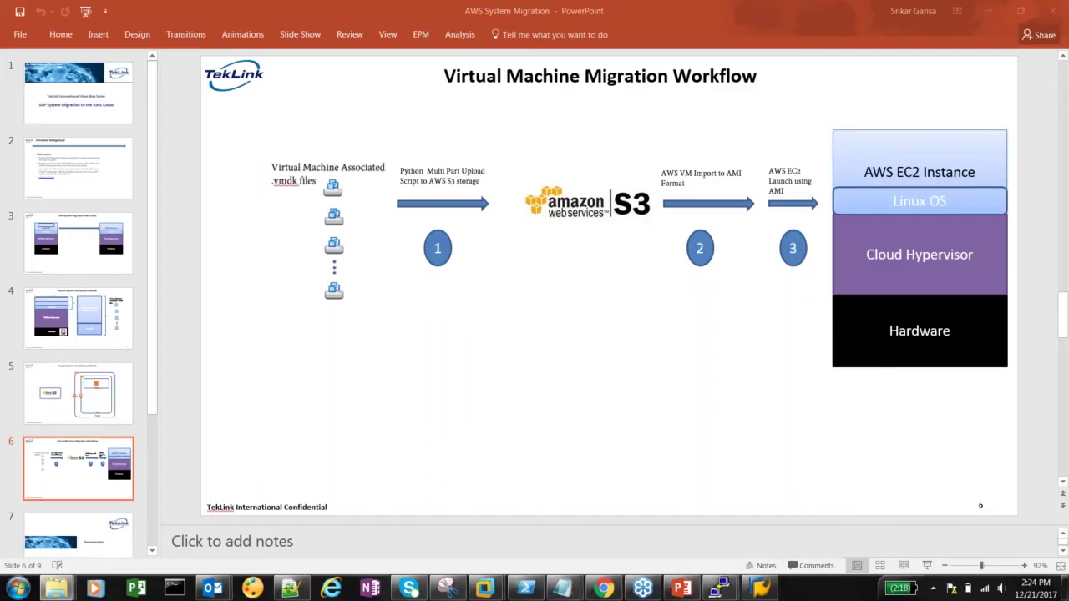
Step: Run stopsap in the 192.168.64.101 PuTTY session to stop D00, ASCS01 and the database
{"action": "mouse_move", "coordinate": [718, 588]}
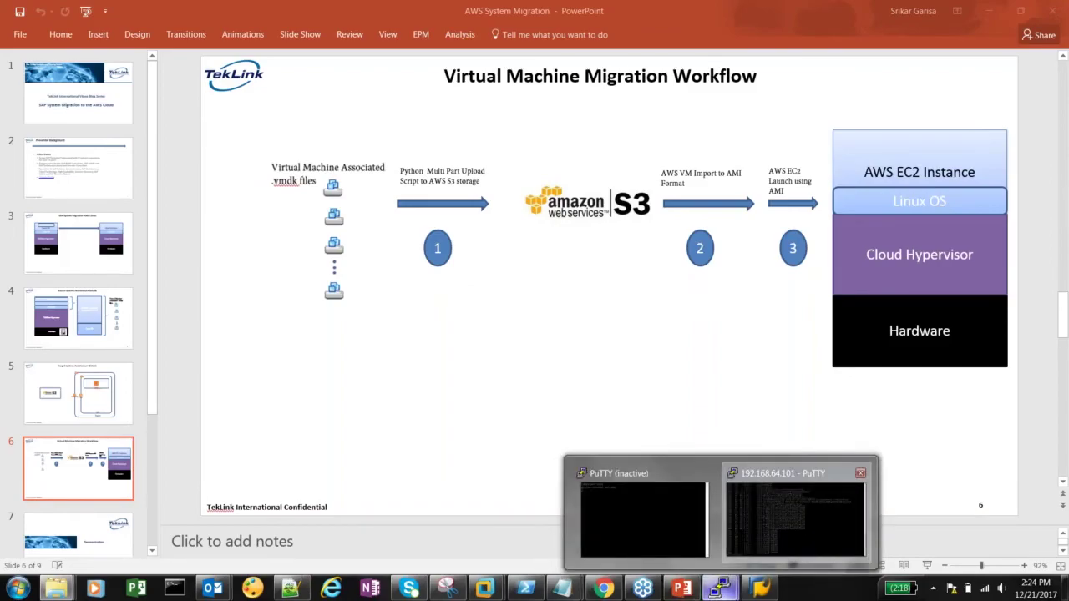
{"action": "left_click", "coordinate": [794, 514]}
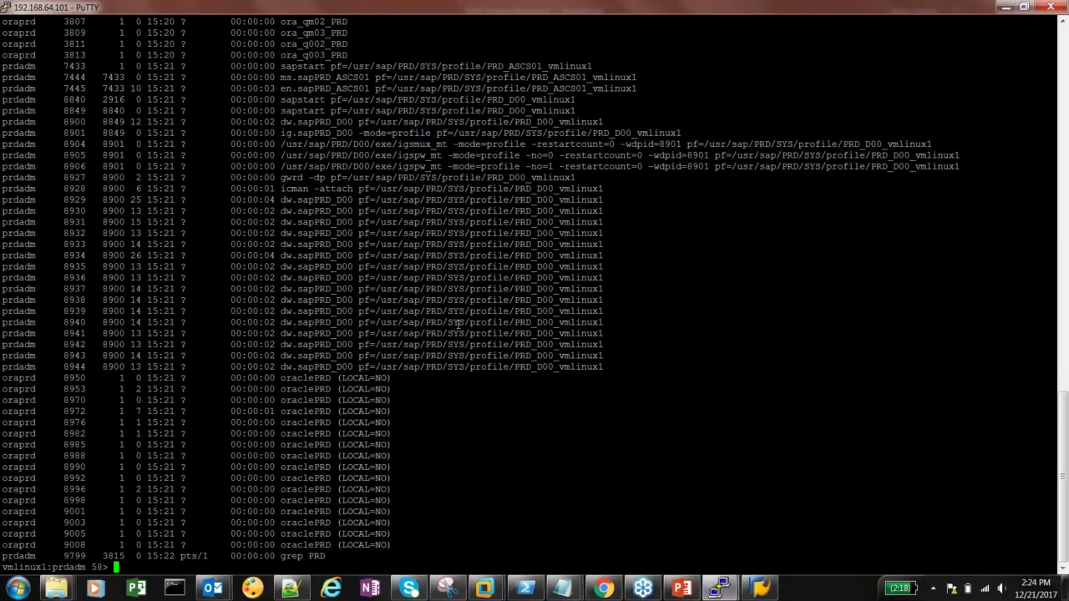
{"action": "type", "text": "stopsap"}
{"action": "key", "text": "Return"}
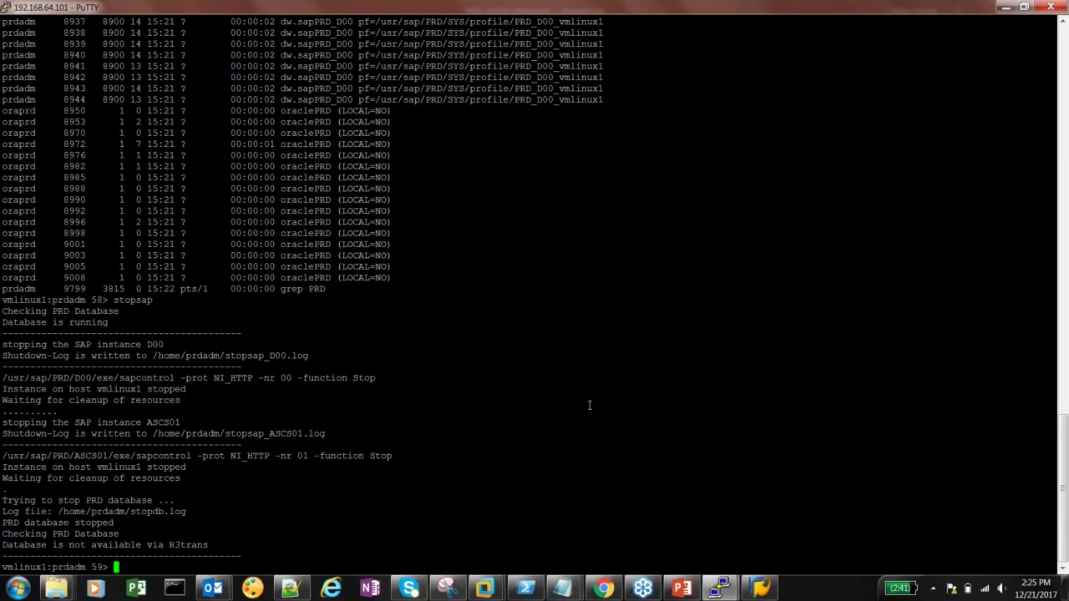
{"action": "type", "text": "ps -eaf | grep PRD"}
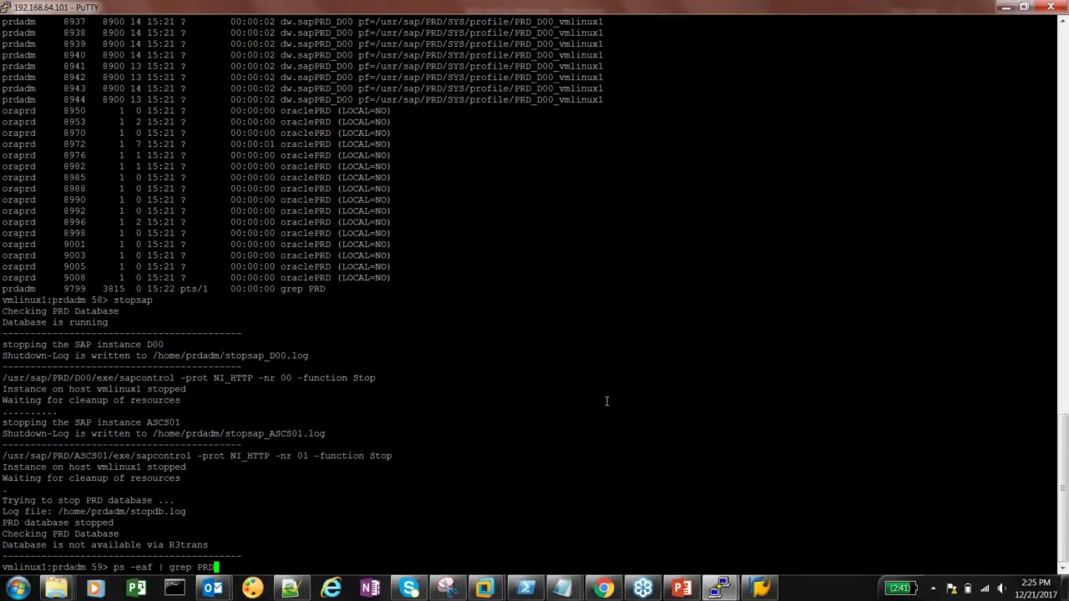
Step: List remaining PRD processes, clear the screen, then exit prdadm and root to close SSH
{"action": "key", "text": "Return"}
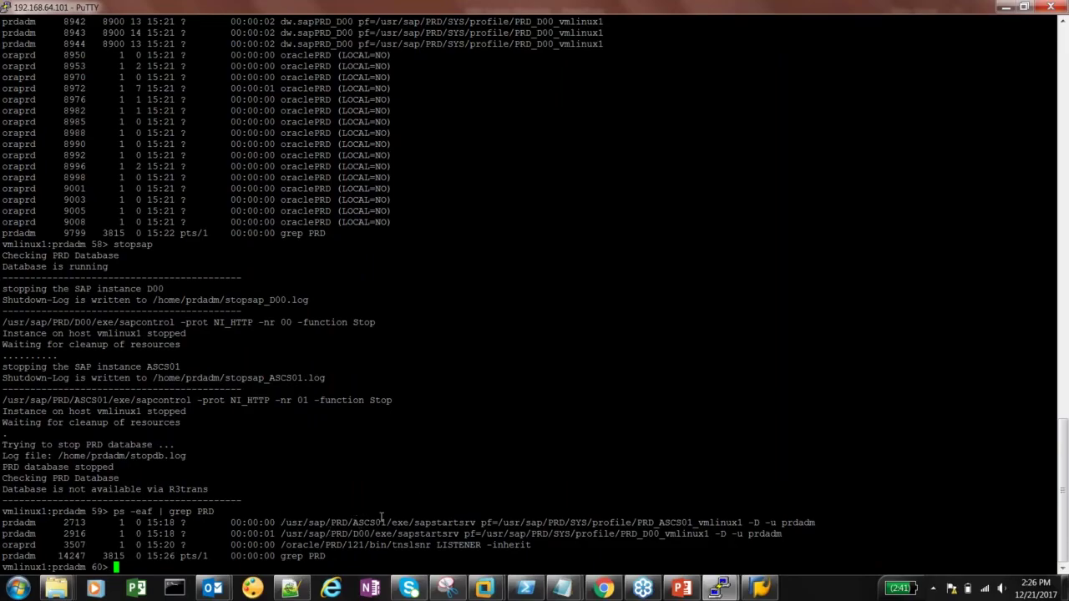
{"action": "type", "text": "clear"}
{"action": "key", "text": "Return"}
{"action": "type", "text": "exit"}
{"action": "key", "text": "Return"}
{"action": "type", "text": "exit"}
{"action": "key", "text": "Return"}
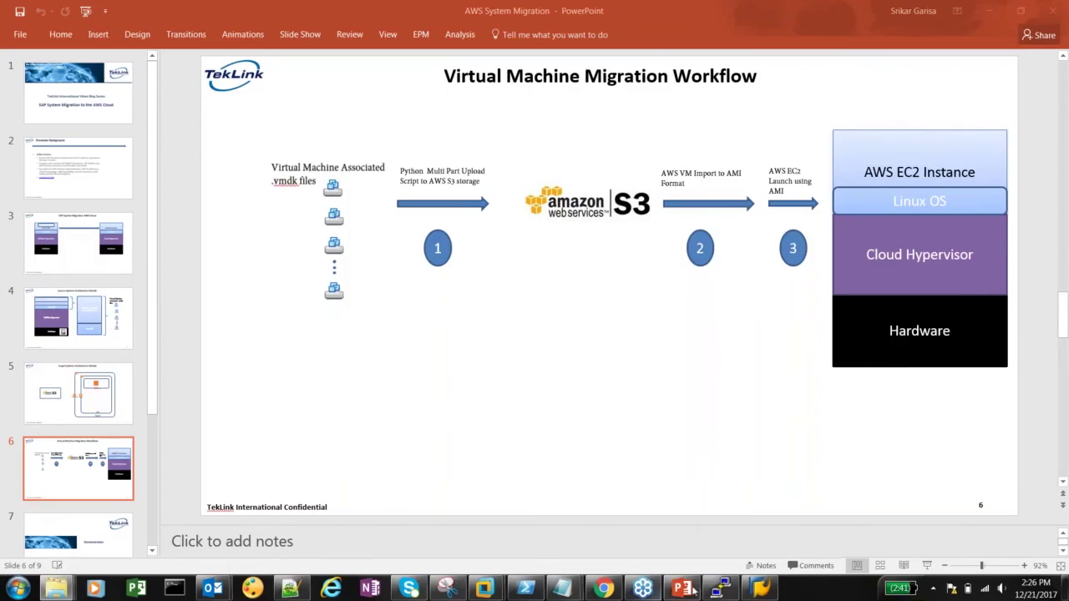
Step: Close the running Clone of SUSE Linux Enterprise 12 64-bit VM, choosing Power Off
{"action": "mouse_move", "coordinate": [484, 589]}
{"action": "left_click", "coordinate": [552, 510]}
{"action": "key", "text": "alt+F4"}
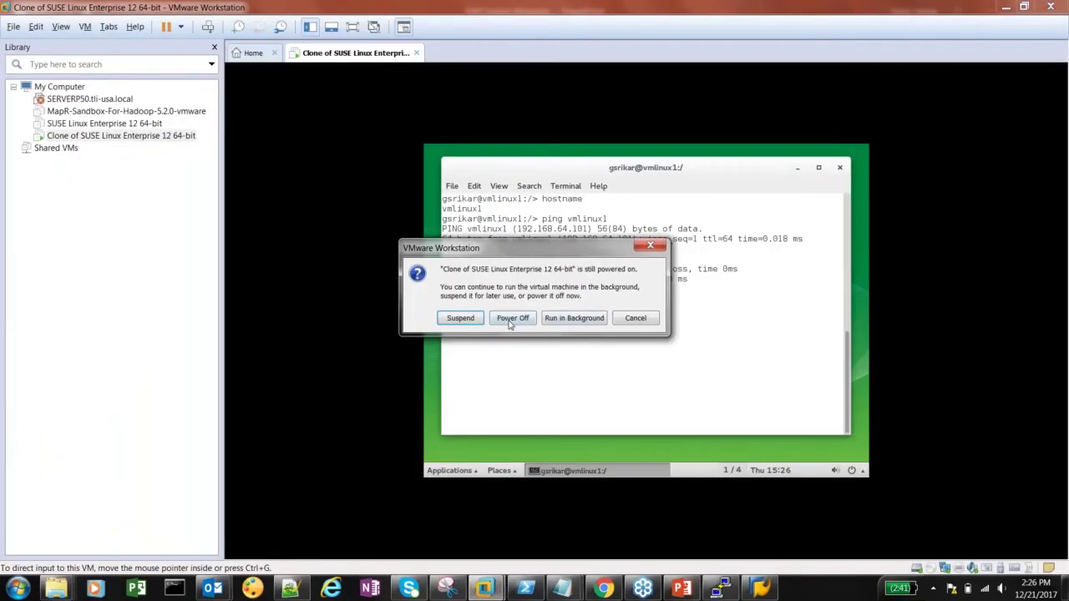
{"action": "left_click", "coordinate": [510, 321]}
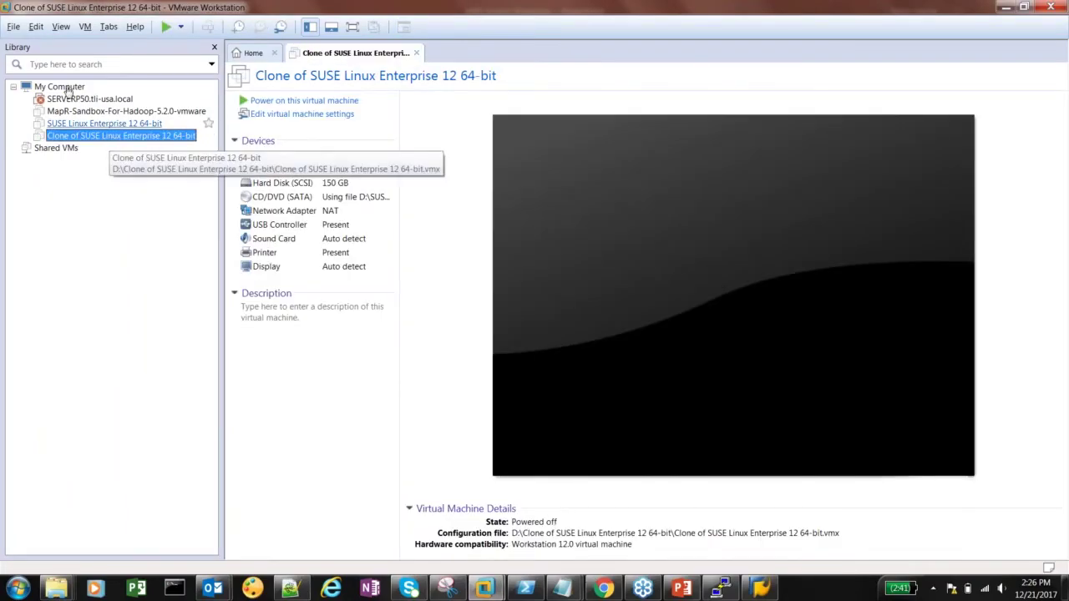
{"action": "left_click", "coordinate": [13, 26]}
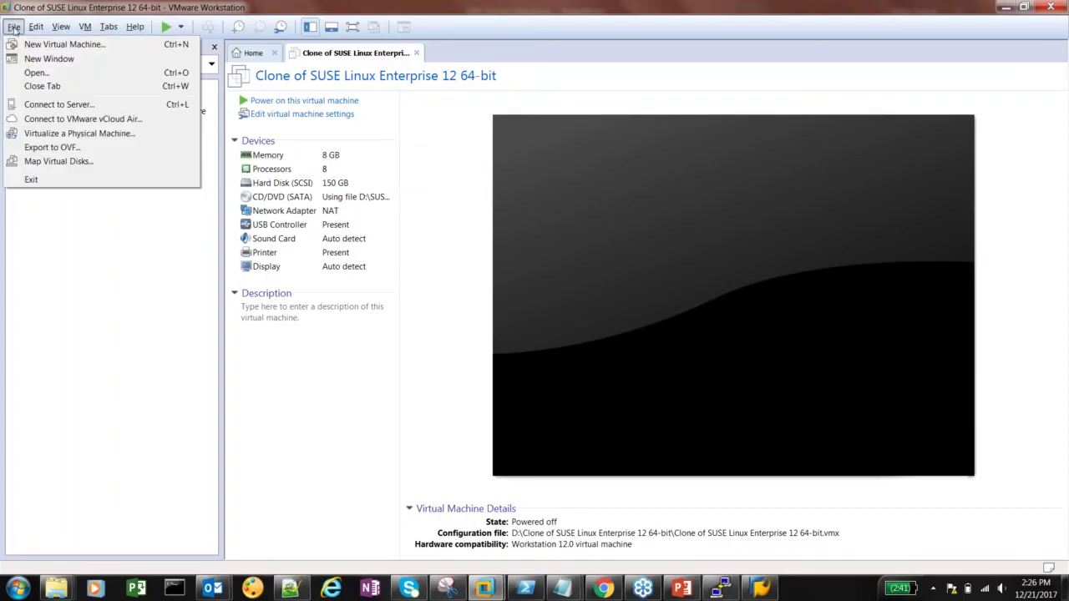
Step: Start Export to OVF and rename the file to 'SUSE Linux Enterprise 12 64-bit_Cloudv1'
{"action": "left_click", "coordinate": [51, 148]}
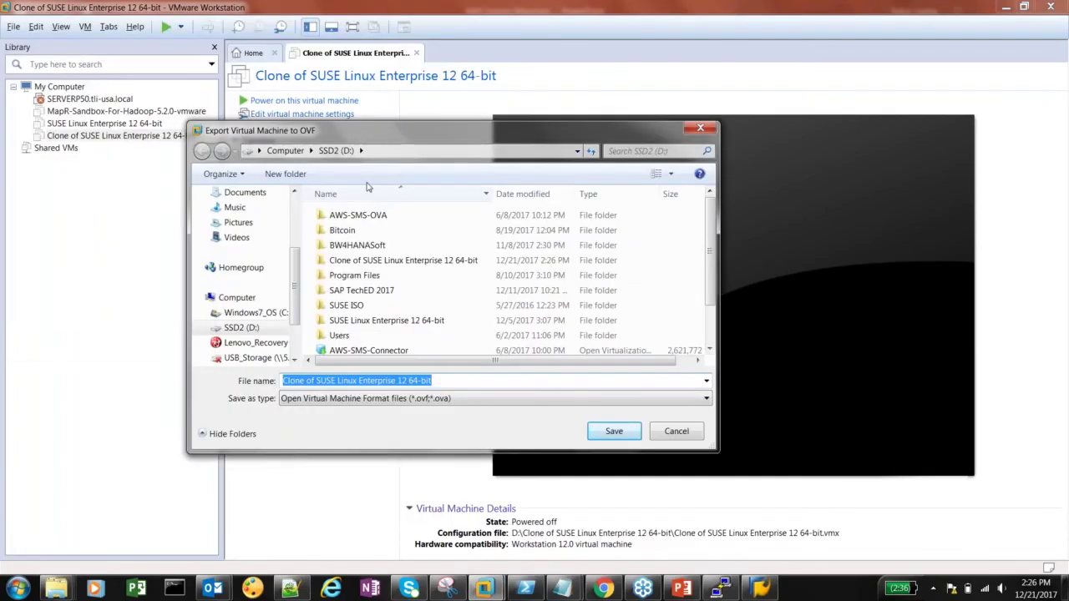
{"action": "left_click_drag", "start_coordinate": [405, 138], "coordinate": [459, 153]}
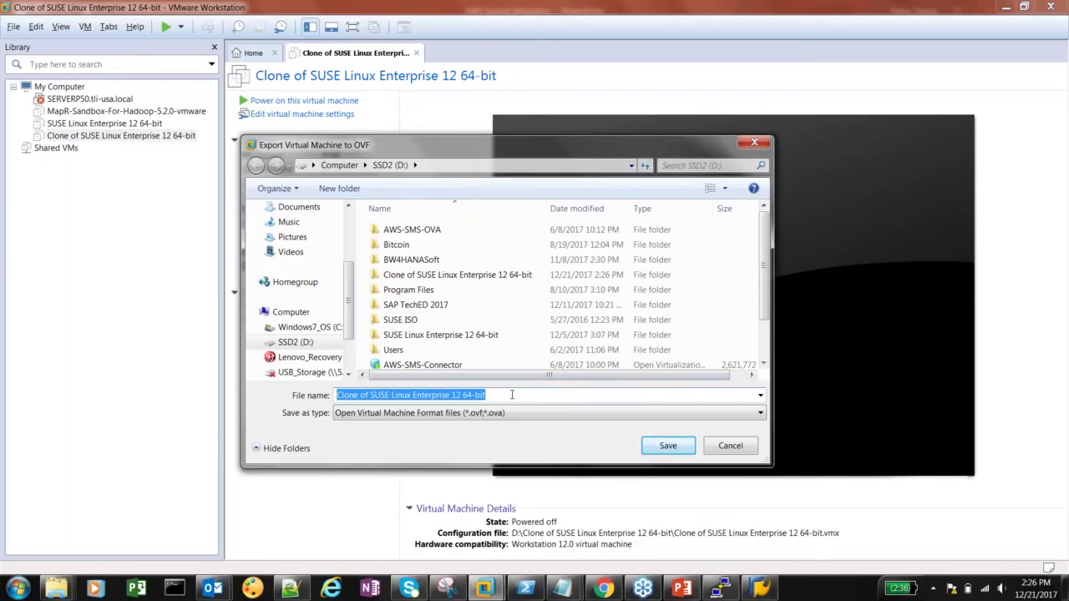
{"action": "left_click", "coordinate": [505, 394]}
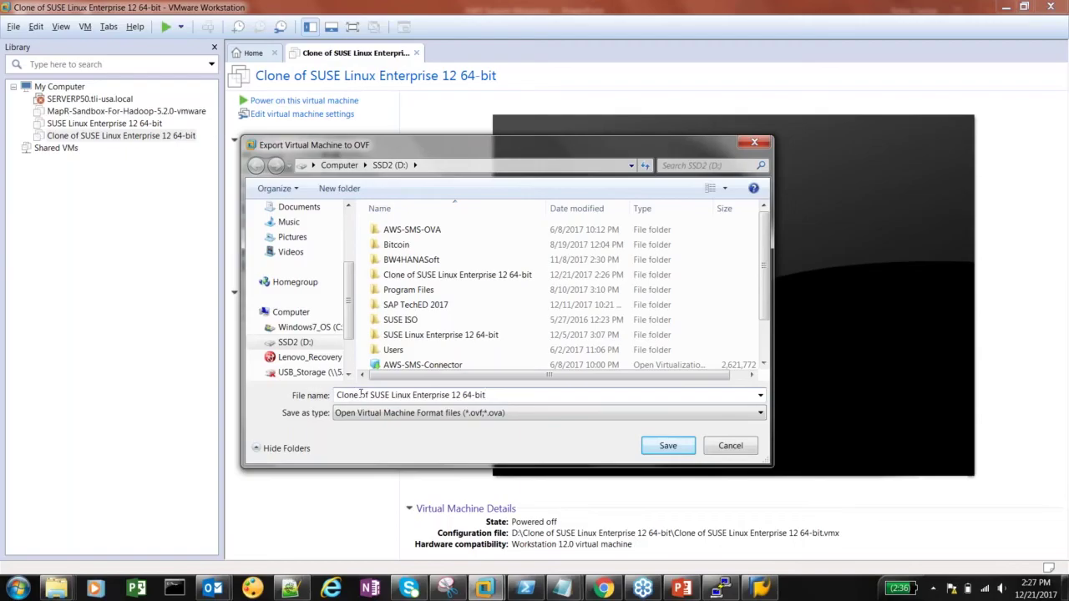
{"action": "left_click_drag", "start_coordinate": [336, 395], "coordinate": [370, 395]}
{"action": "key", "text": "Delete"}
{"action": "key", "text": "End"}
{"action": "type", "text": "_cLOUD"}
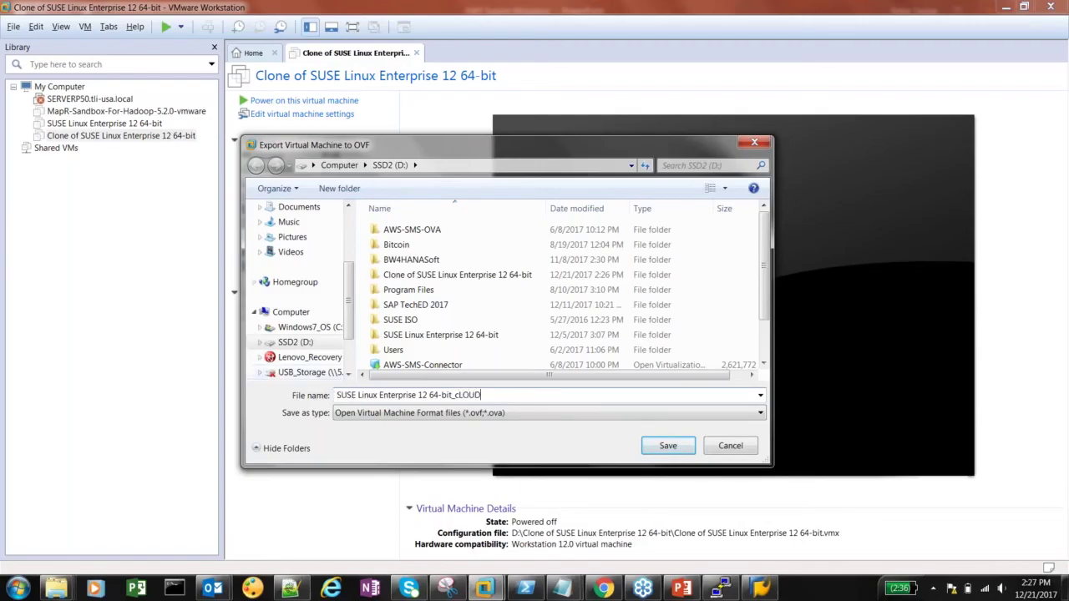
{"action": "key", "text": "BackSpace"}
{"action": "key", "text": "BackSpace"}
{"action": "key", "text": "BackSpace"}
{"action": "key", "text": "BackSpace"}
{"action": "key", "text": "BackSpace"}
{"action": "type", "text": "Cloudv1"}
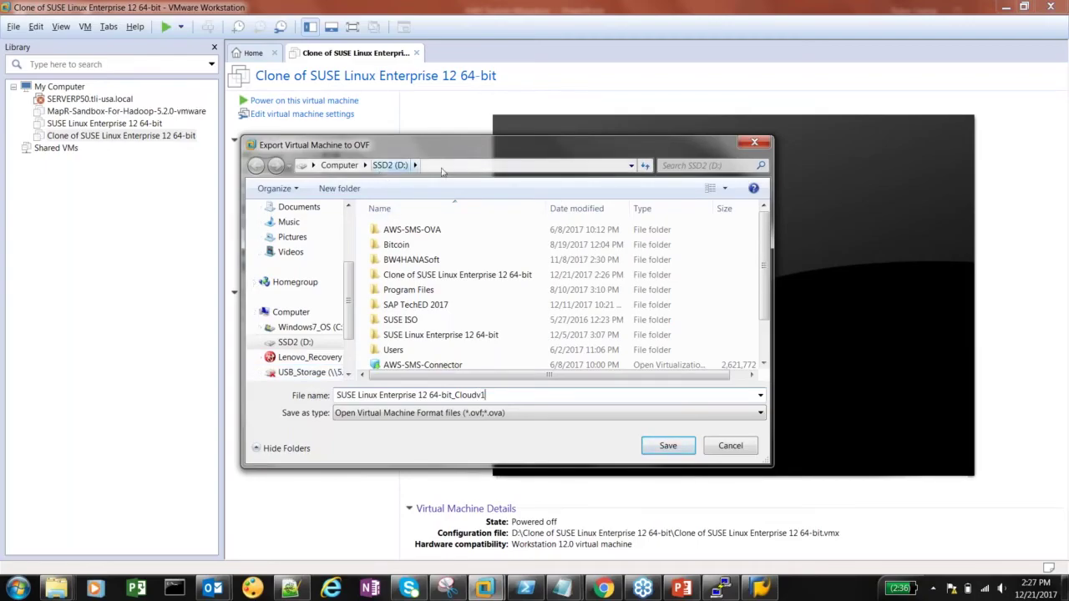
Step: Save the export to SSD2 (D:) and start the OVF export
{"action": "left_click_drag", "start_coordinate": [442, 156], "coordinate": [455, 144]}
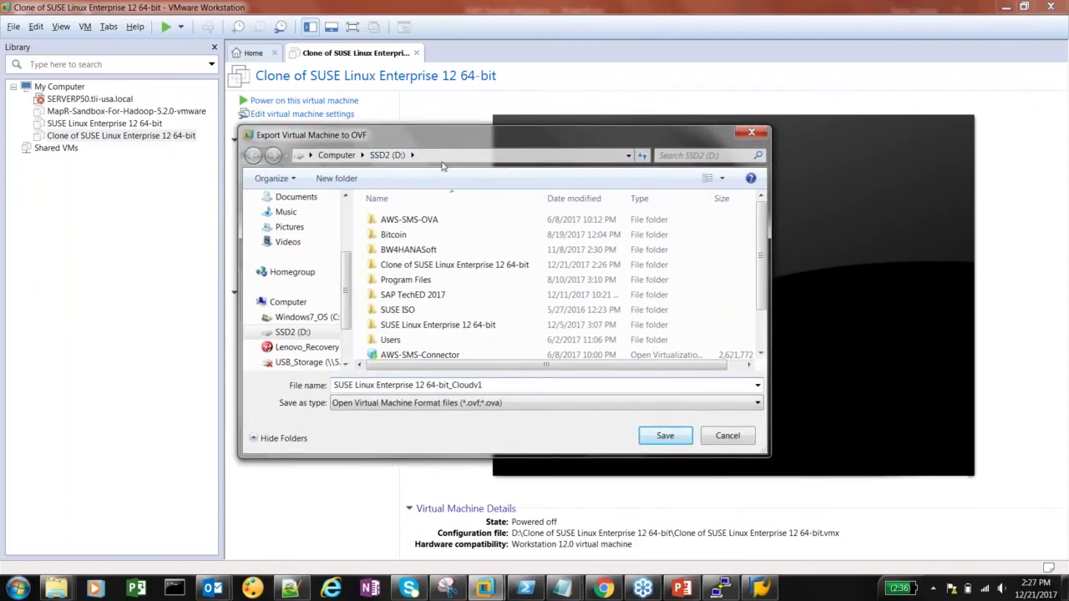
{"action": "left_click", "coordinate": [664, 437]}
{"action": "left_click_drag", "start_coordinate": [523, 255], "coordinate": [377, 344]}
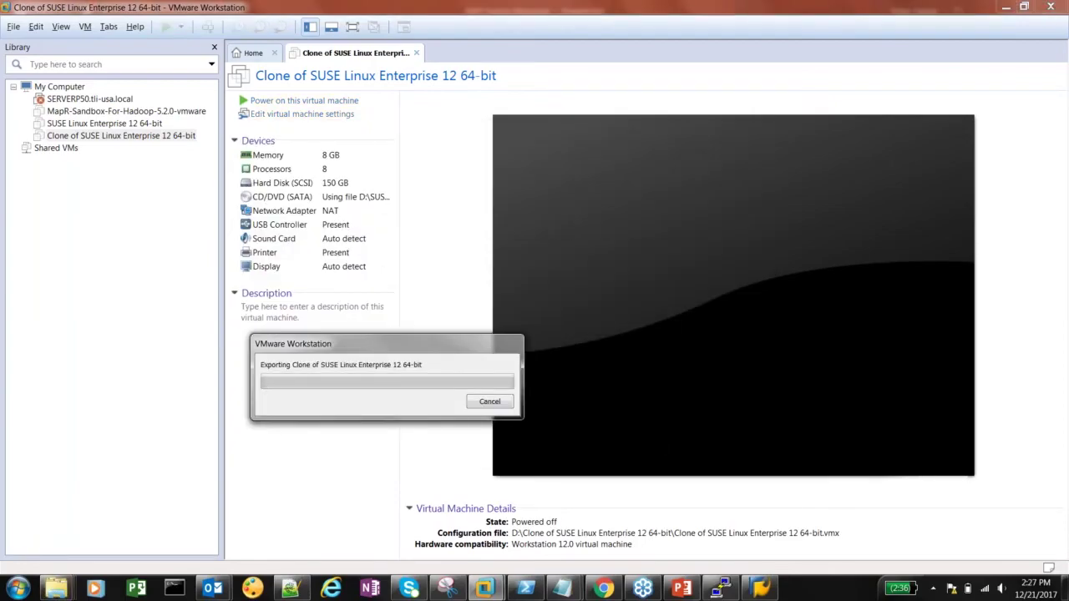
{"action": "left_click_drag", "start_coordinate": [347, 351], "coordinate": [337, 345]}
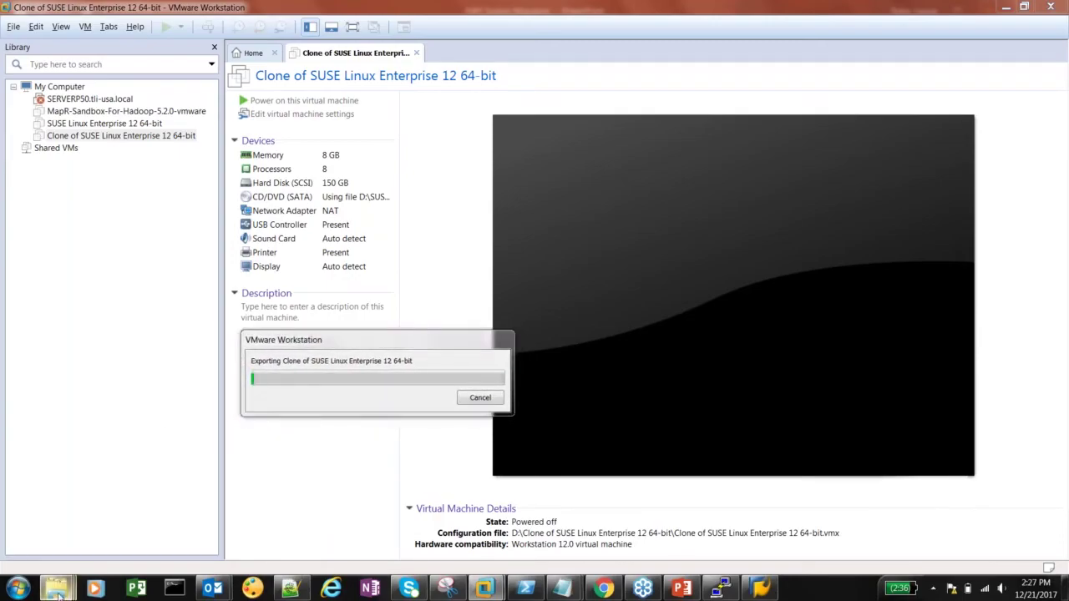
Step: Sort SSD2 (D:) by Date modified, newest first, to watch the Cloudv1-disk1.vmdk.tmp file grow
{"action": "mouse_move", "coordinate": [56, 587]}
{"action": "mouse_move", "coordinate": [94, 532]}
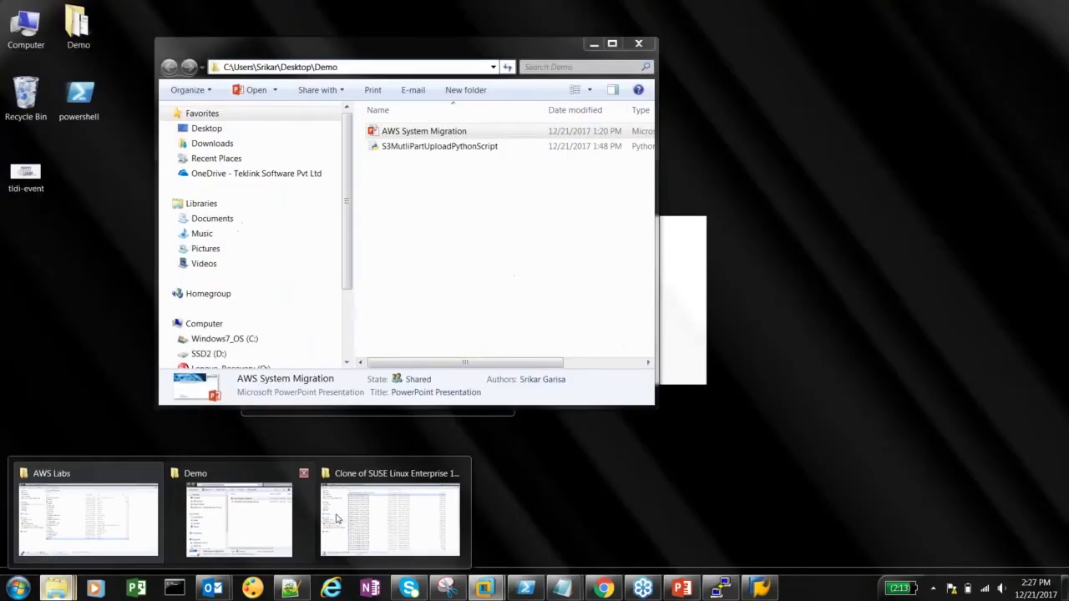
{"action": "left_click", "coordinate": [338, 519]}
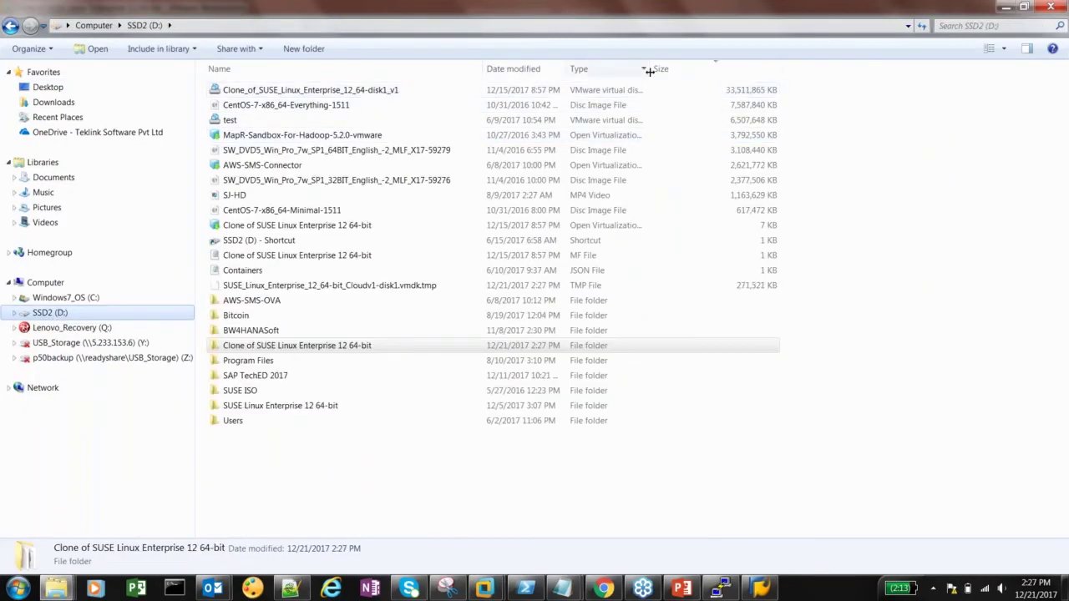
{"action": "left_click", "coordinate": [518, 71]}
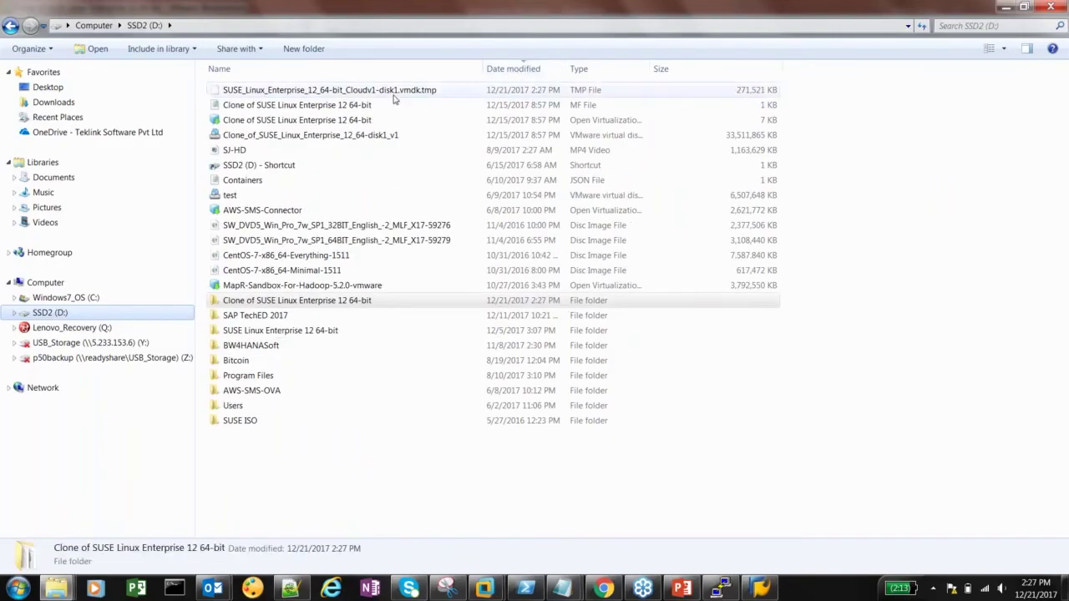
{"action": "left_click", "coordinate": [395, 95]}
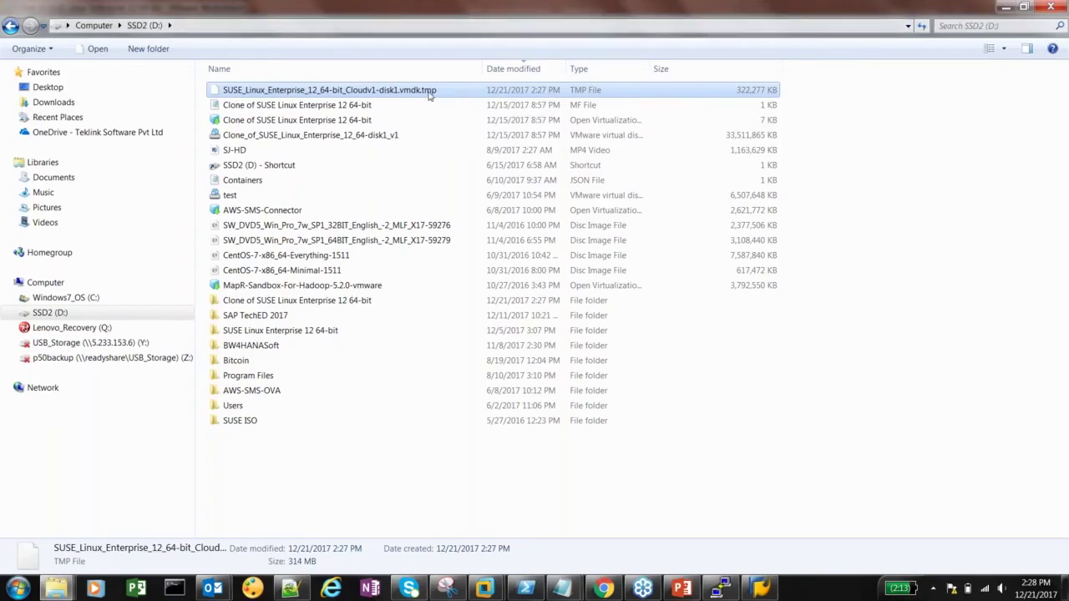
{"action": "key", "text": "XF86MonBrightnessDown"}
{"action": "key", "text": "XF86MonBrightnessDown"}
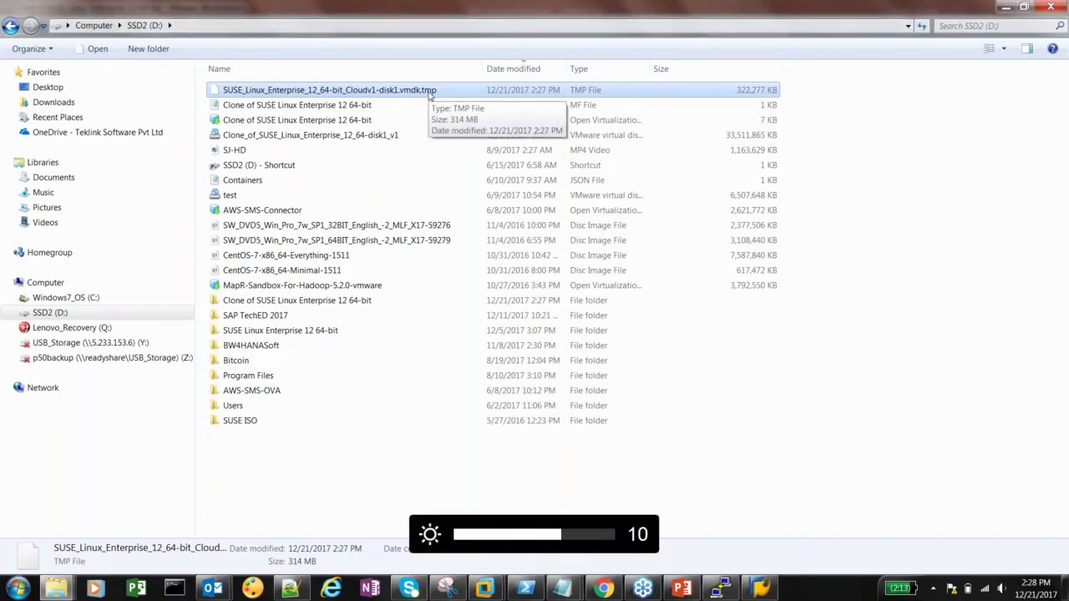
{"action": "key", "text": "XF86MonBrightnessUp"}
{"action": "key", "text": "XF86MonBrightnessUp"}
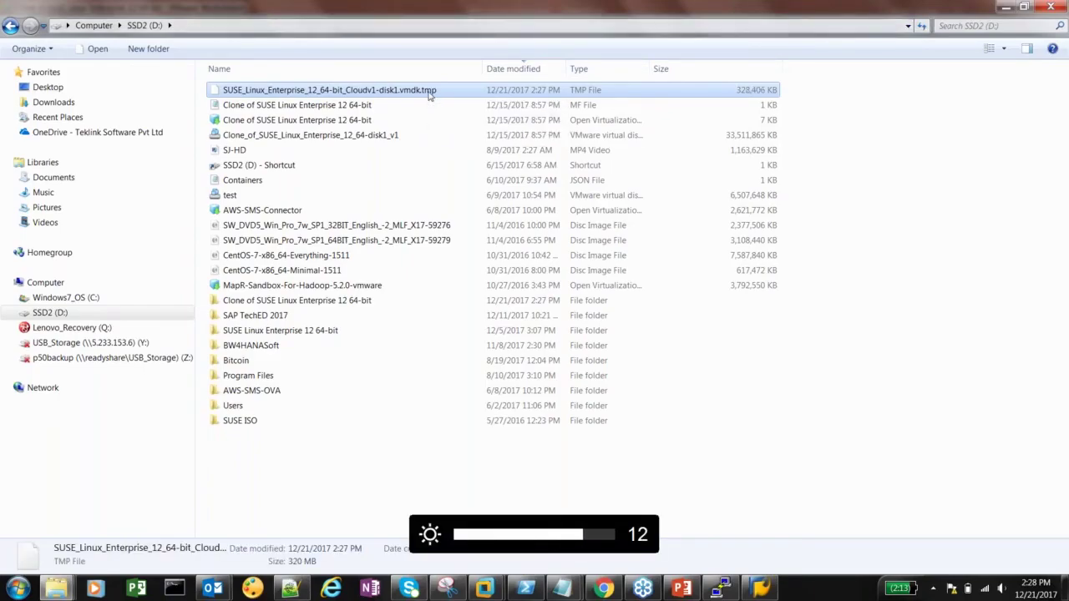
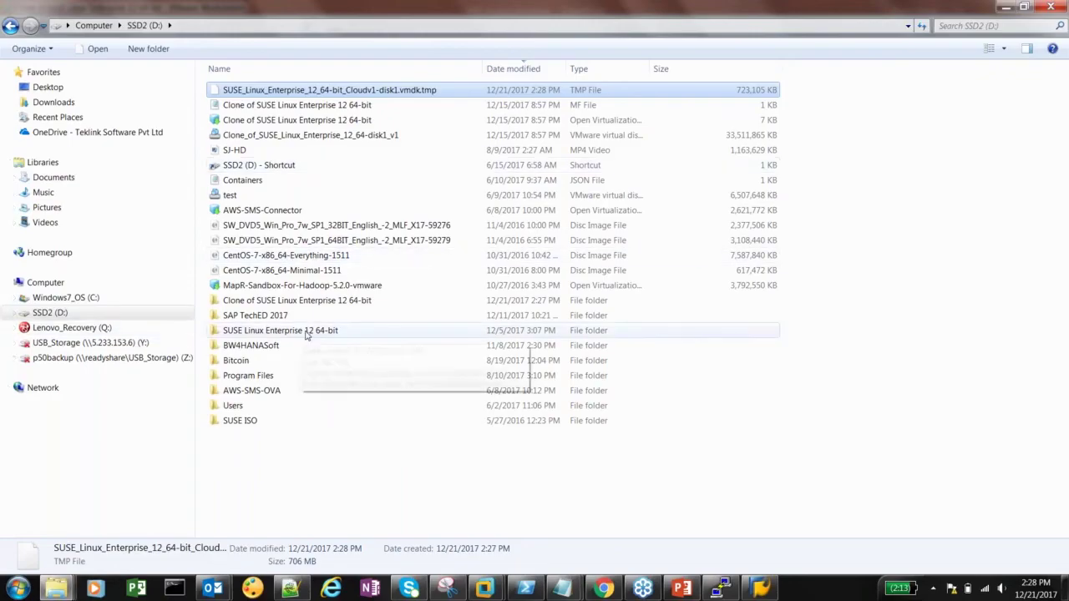
Step: In the Clone of SUSE Linux Enterprise 12 64-bit folder, select the split disks down to s005, then return to D:
{"action": "double_click", "coordinate": [298, 302]}
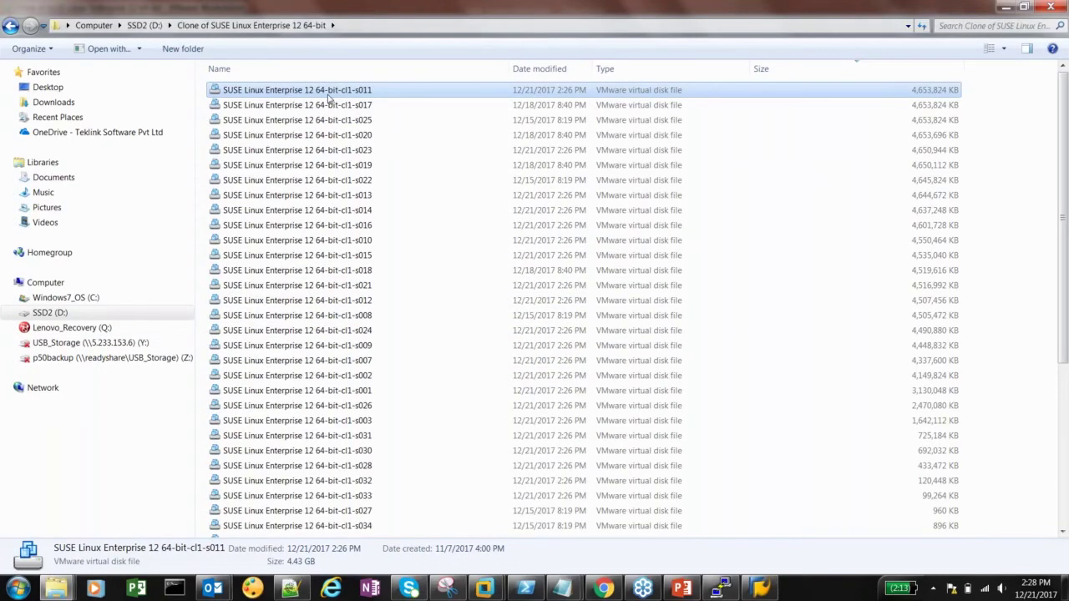
{"action": "key", "text": "shift+Down"}
{"action": "key", "text": "shift+Down"}
{"action": "key", "text": "shift+Down"}
{"action": "key", "text": "shift+Down"}
{"action": "key", "text": "shift+Down"}
{"action": "key", "text": "shift+Down"}
{"action": "key", "text": "shift+Down"}
{"action": "key", "text": "shift+Down"}
{"action": "key", "text": "shift+Down"}
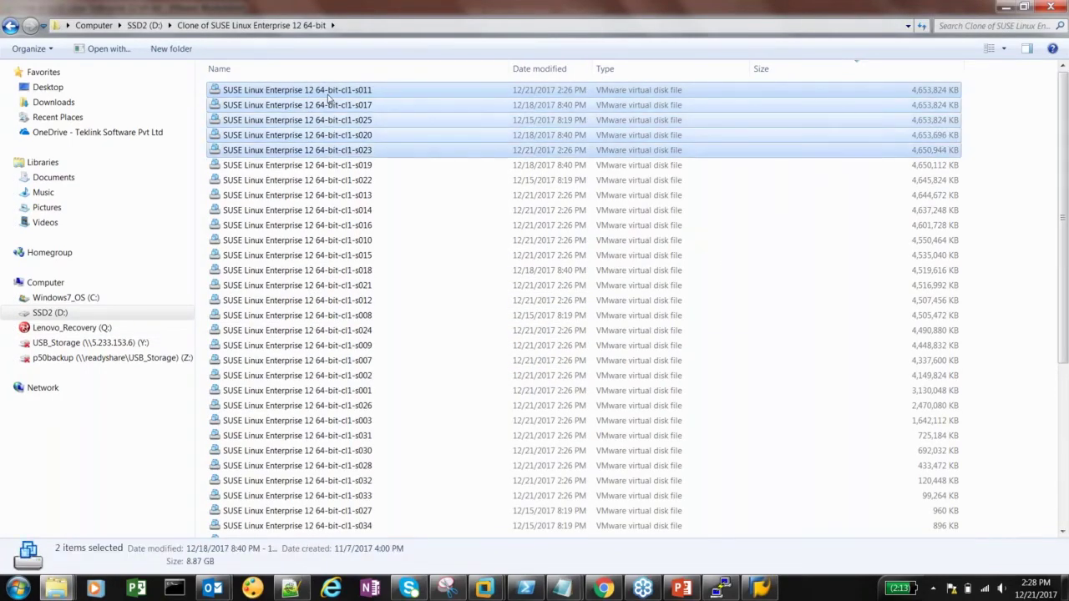
{"action": "key", "text": "shift+Down"}
{"action": "key", "text": "shift+Down"}
{"action": "key", "text": "shift+Down"}
{"action": "key", "text": "shift+Down"}
{"action": "key", "text": "shift+Down"}
{"action": "key", "text": "shift+Down"}
{"action": "key", "text": "shift+Down"}
{"action": "key", "text": "shift+Down"}
{"action": "key", "text": "shift+Down"}
{"action": "key", "text": "shift+Down"}
{"action": "key", "text": "shift+Down"}
{"action": "key", "text": "shift+Down"}
{"action": "key", "text": "shift+Down"}
{"action": "key", "text": "shift+Down"}
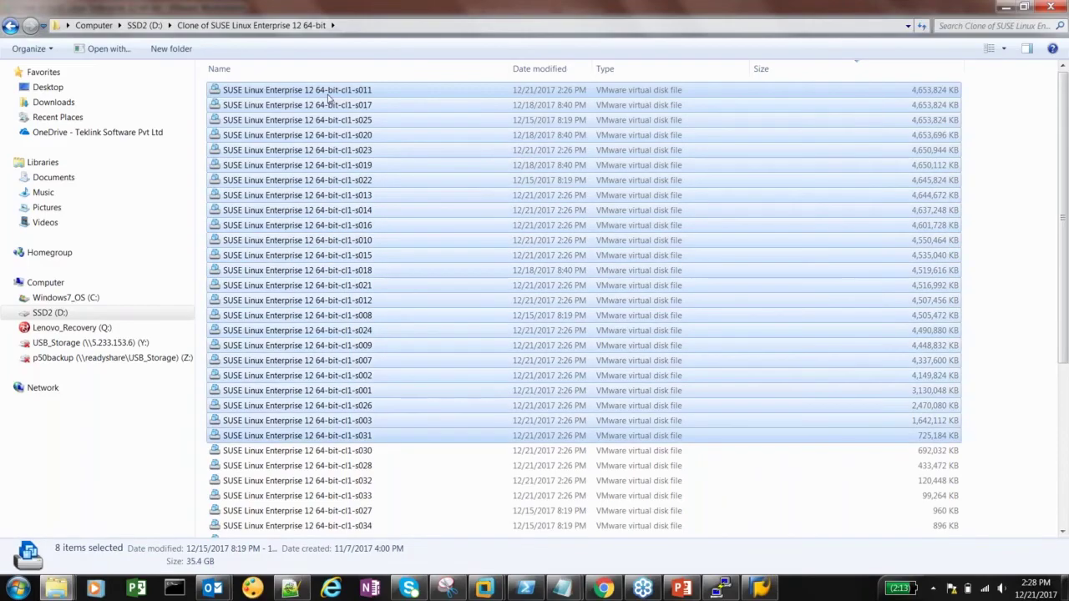
{"action": "key", "text": "shift+Down"}
{"action": "key", "text": "shift+Down"}
{"action": "key", "text": "shift+Down"}
{"action": "key", "text": "shift+Down"}
{"action": "key", "text": "shift+Down"}
{"action": "key", "text": "shift+Down"}
{"action": "key", "text": "shift+Down"}
{"action": "key", "text": "shift+Down"}
{"action": "key", "text": "shift+Down"}
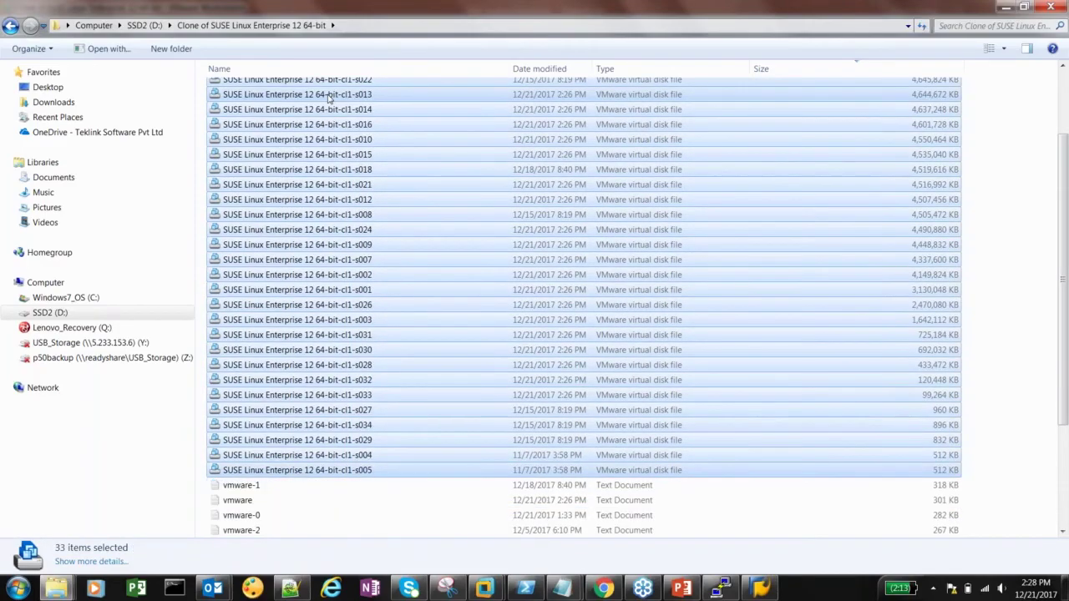
{"action": "key", "text": "BackSpace"}
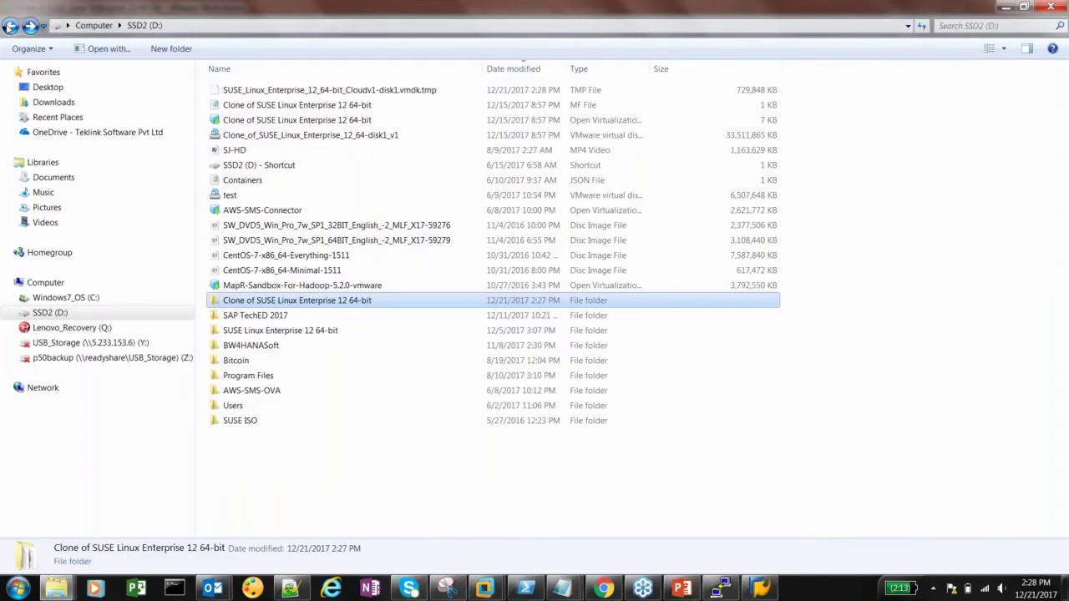
Step: Check the growing .vmdk.tmp export file and the 31.9 GB clone virtual disk on SSD2 (D:)
{"action": "left_click", "coordinate": [396, 92]}
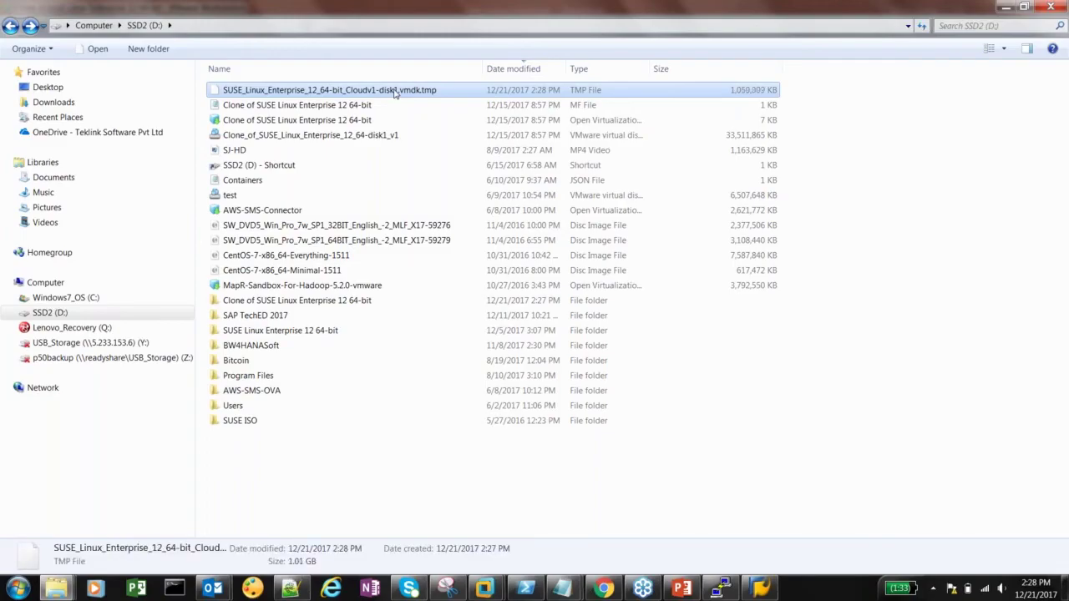
{"action": "key", "text": "XF86MonBrightnessDown"}
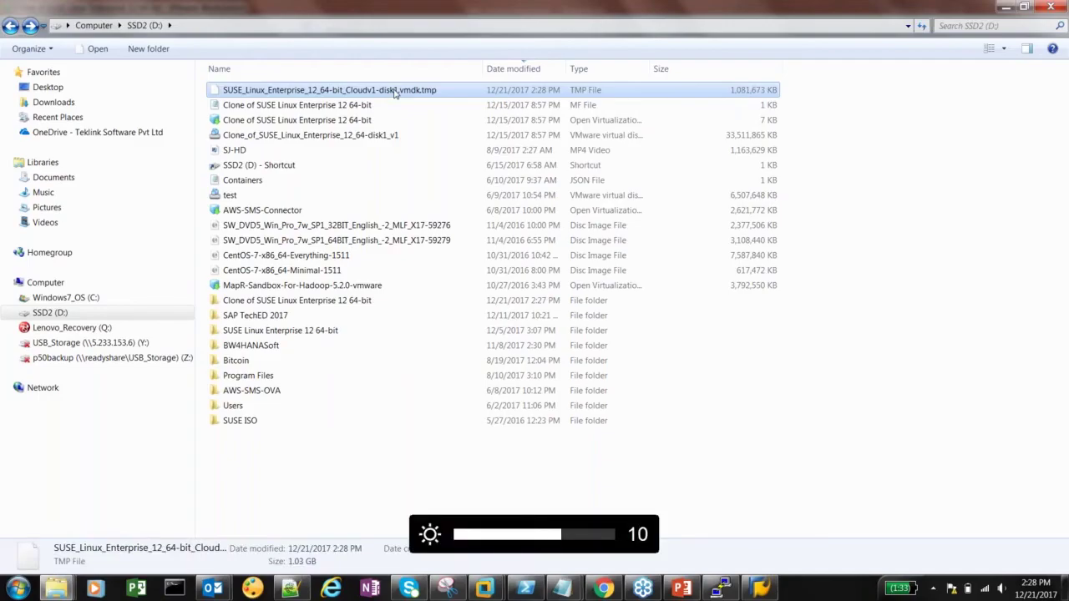
{"action": "left_click", "coordinate": [361, 140]}
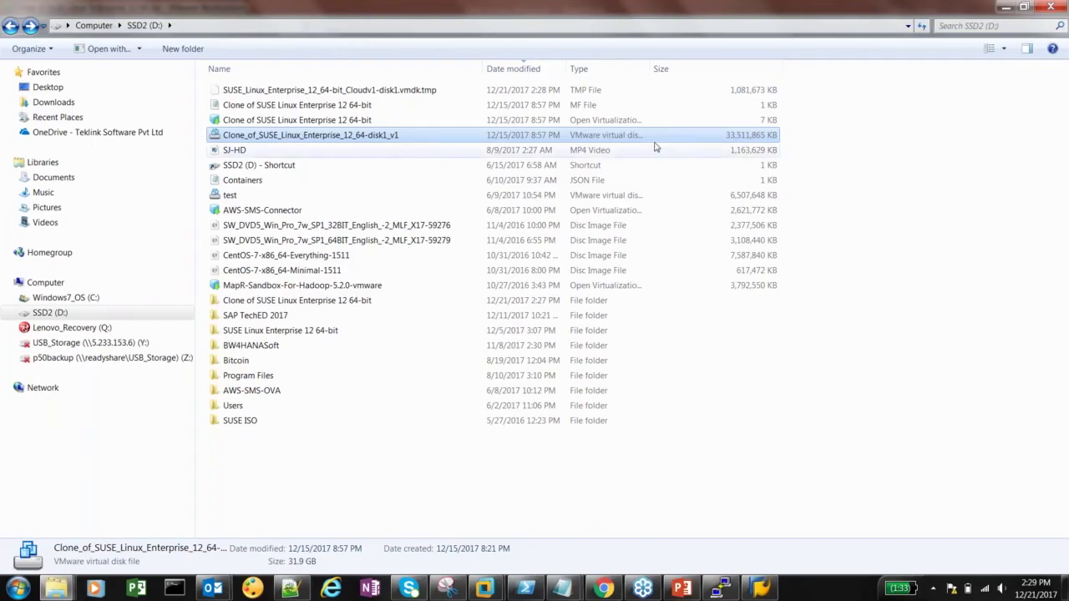
Step: Cancel the running VMware Workstation export of the clone and return to Explorer's Cloudv1-disk1 file
{"action": "left_click", "coordinate": [484, 588]}
{"action": "left_click", "coordinate": [565, 508]}
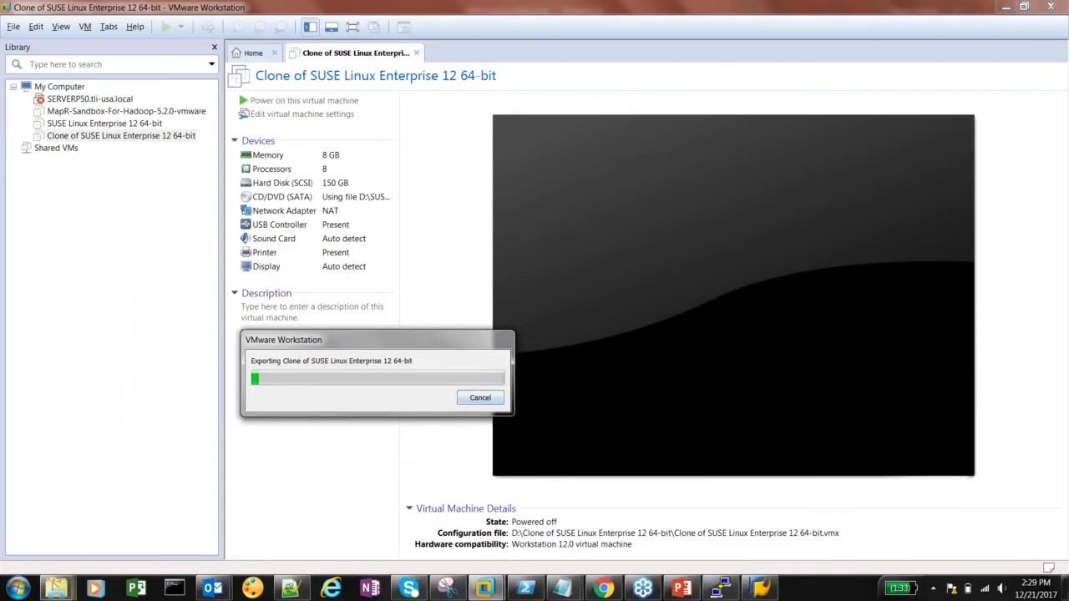
{"action": "left_click", "coordinate": [56, 588]}
{"action": "left_click", "coordinate": [428, 353]}
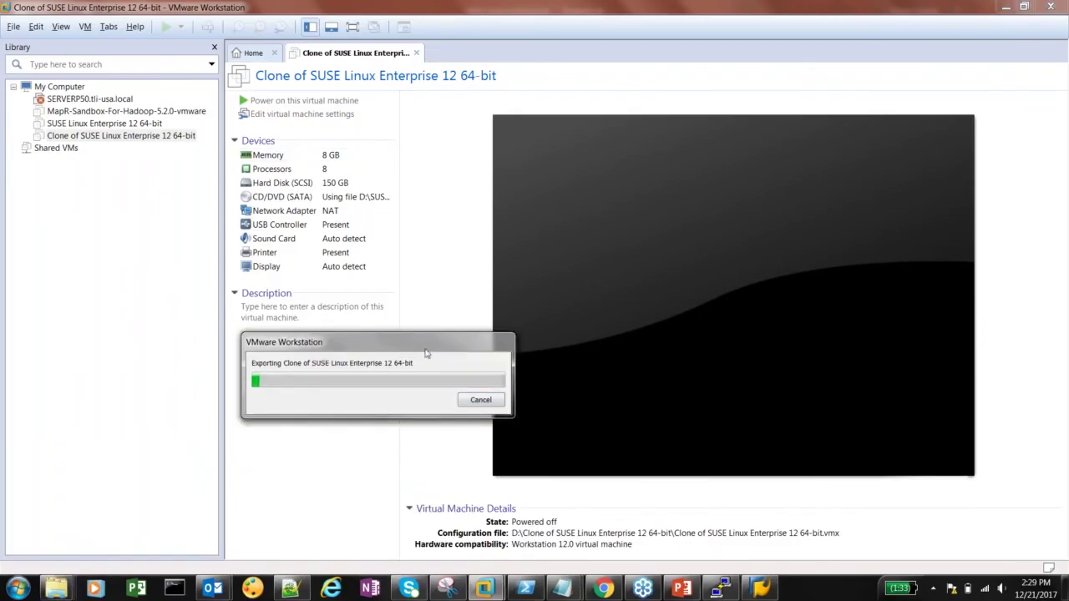
{"action": "left_click", "coordinate": [474, 401]}
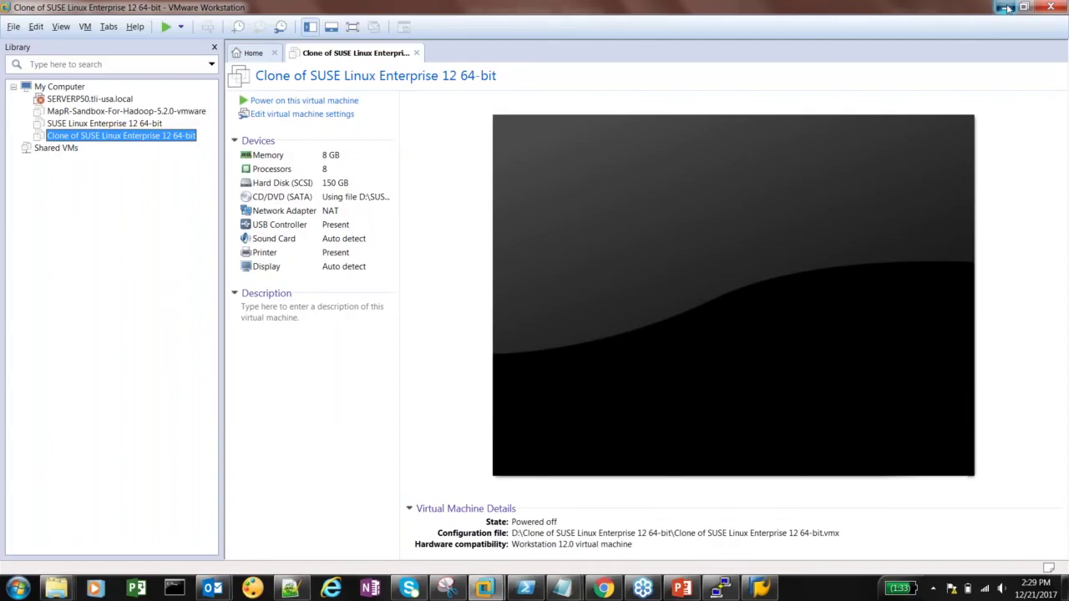
{"action": "left_click", "coordinate": [1006, 6]}
{"action": "left_click", "coordinate": [367, 90]}
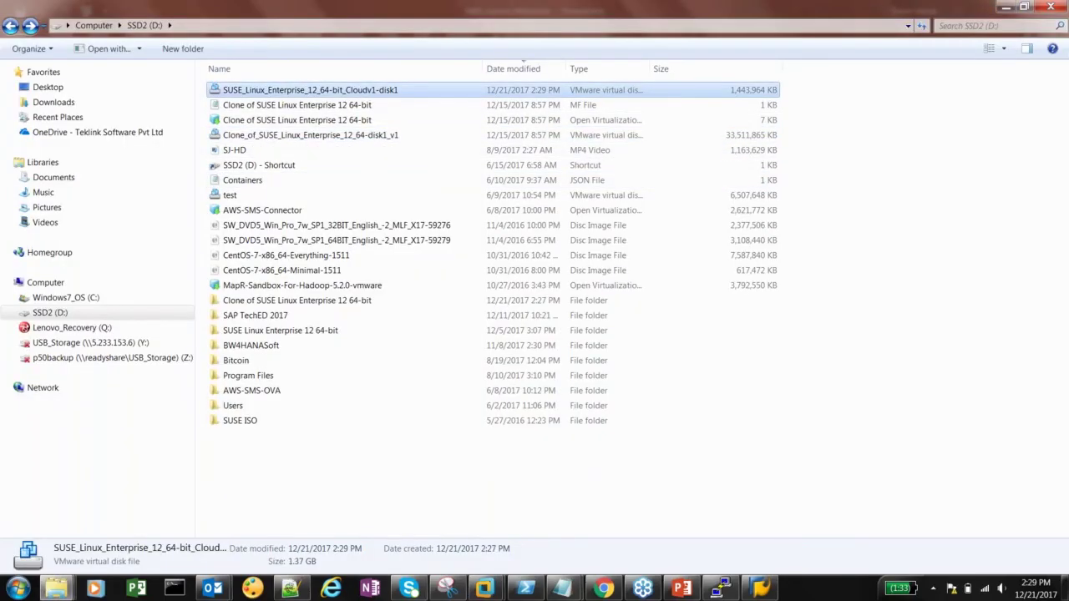
Step: Delete the unfinished Cloudv1-disk1 file and sort SSD2 (D:) by size, largest first
{"action": "key", "text": "Delete"}
{"action": "key", "text": "Return"}
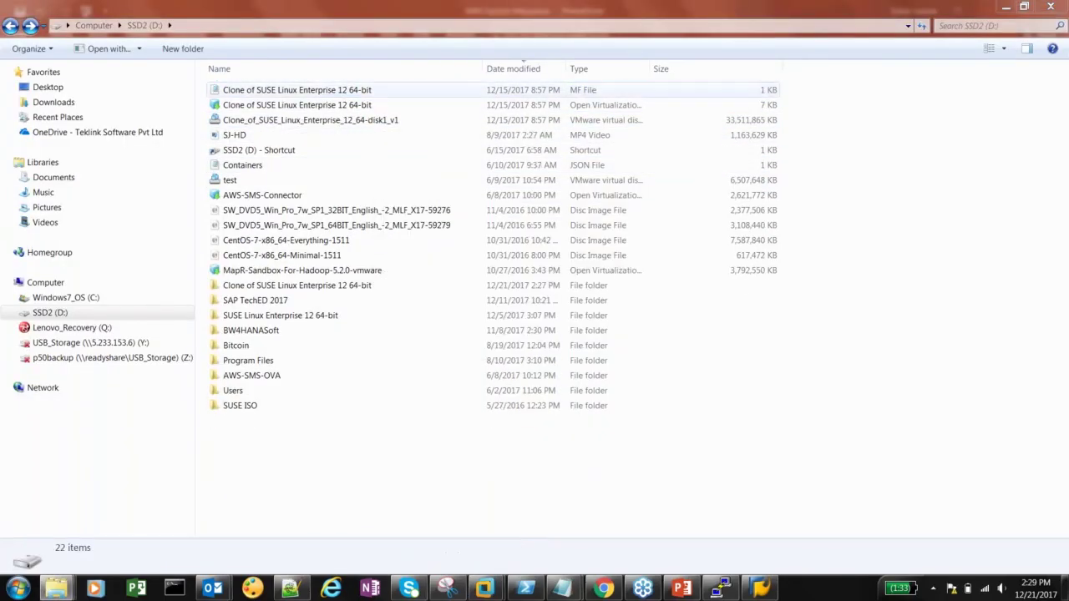
{"action": "left_click", "coordinate": [515, 68]}
{"action": "left_click", "coordinate": [516, 69]}
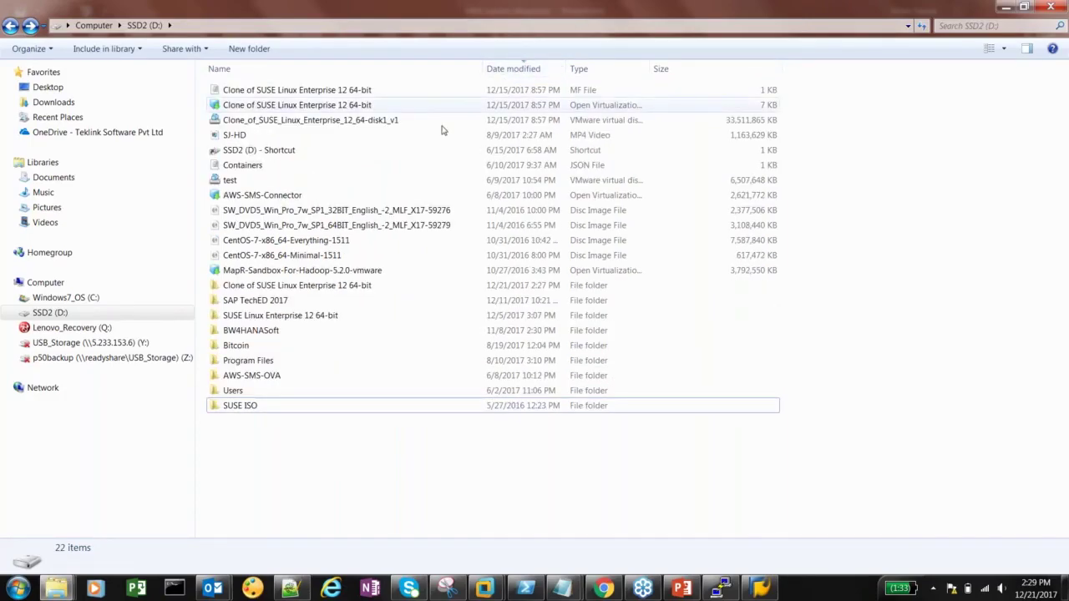
{"action": "left_click", "coordinate": [375, 122]}
{"action": "left_click", "coordinate": [738, 70]}
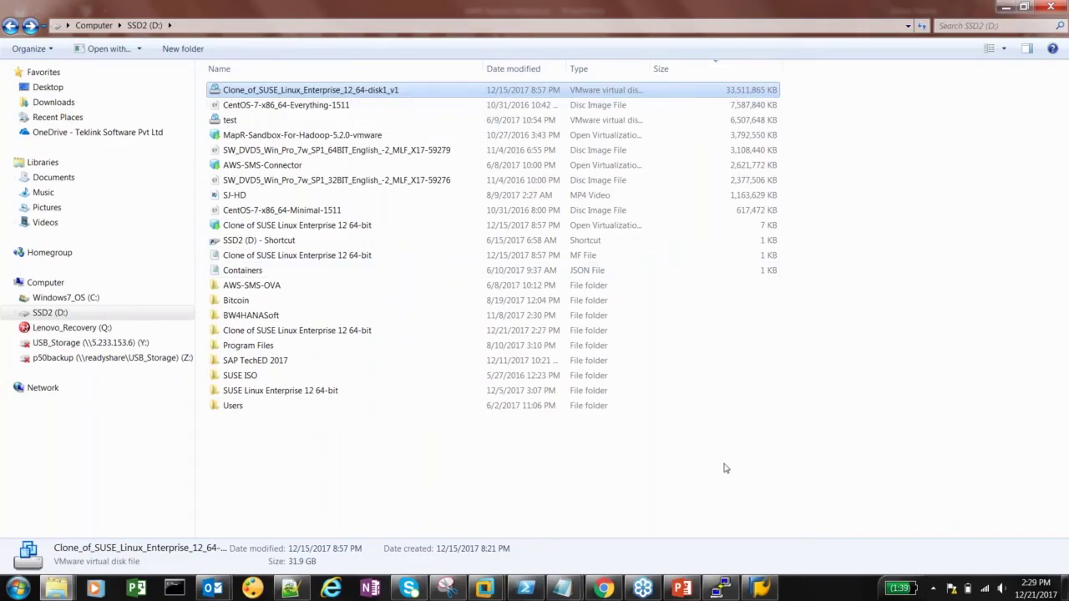
Step: Clear the file selection and bring Windows PowerShell for AWS forward
{"action": "mouse_move", "coordinate": [600, 589]}
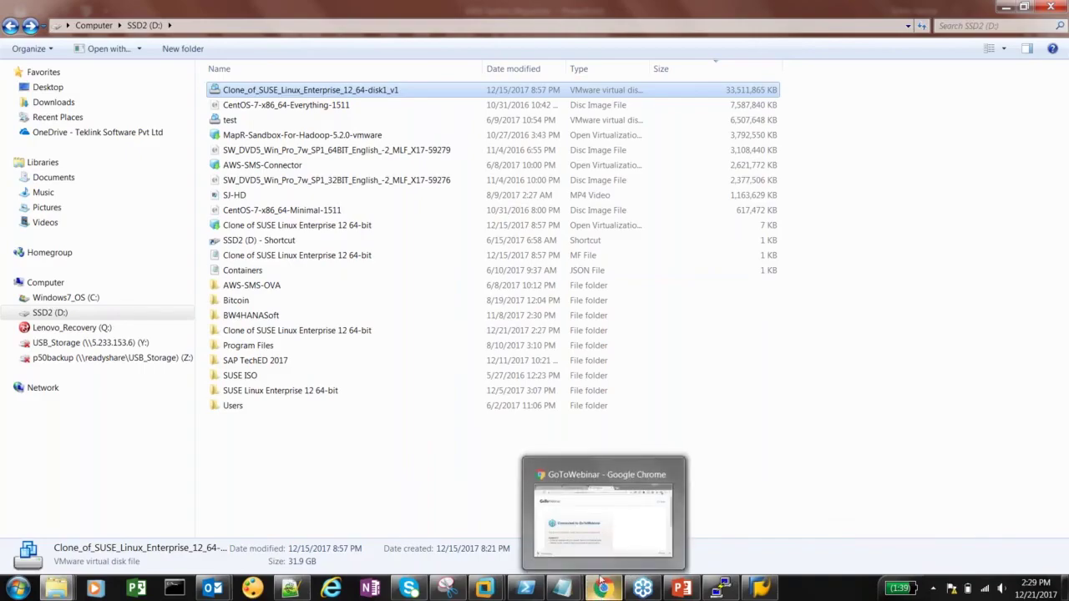
{"action": "left_click", "coordinate": [747, 448]}
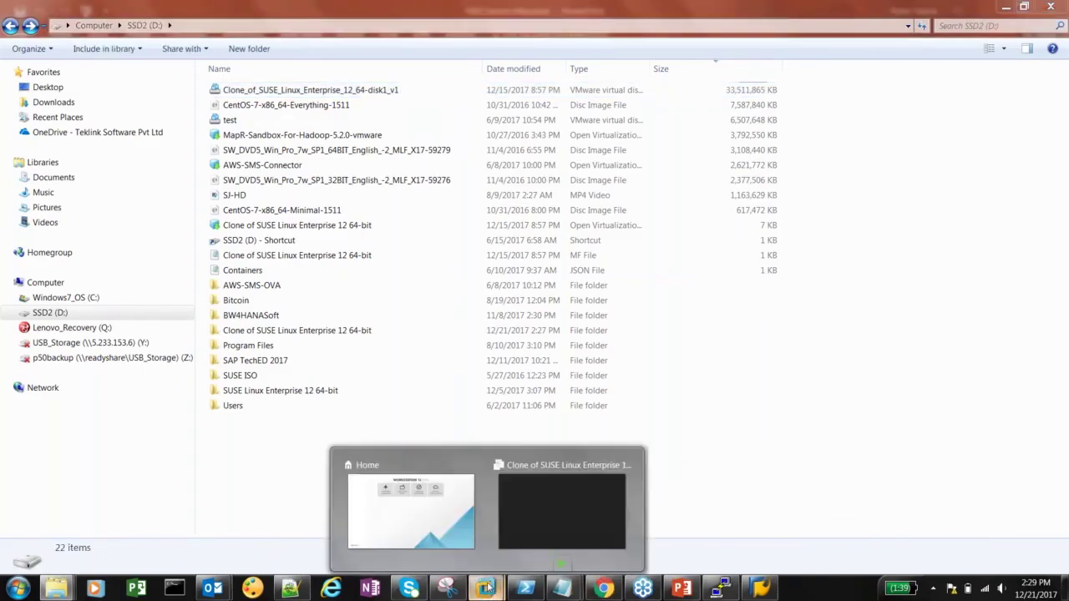
{"action": "left_click", "coordinate": [526, 588]}
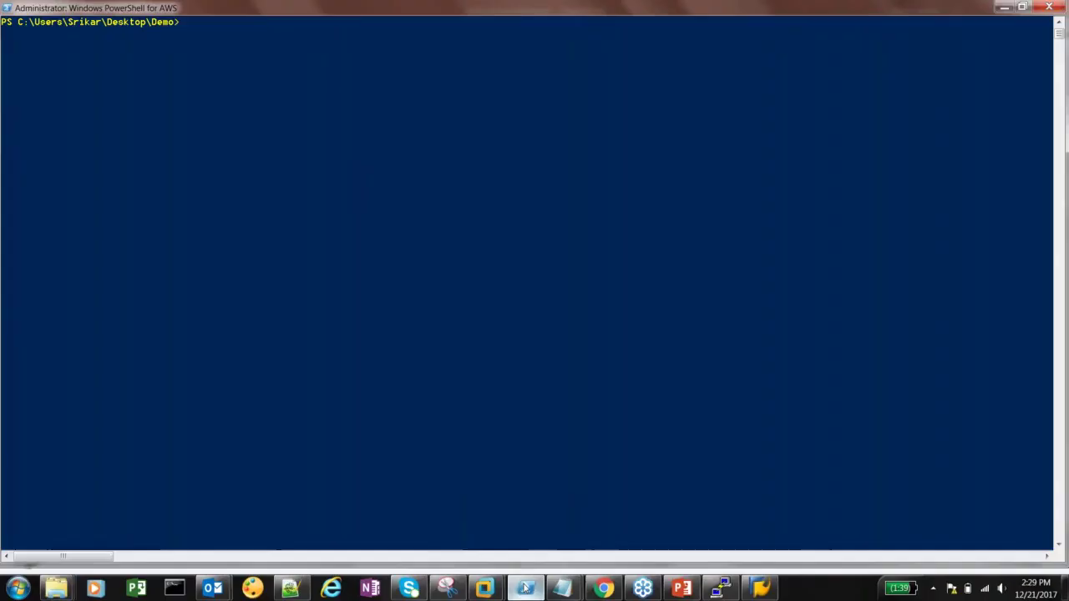
Step: In S3MutliPartUploadPythonScript.py, fold the ProgressPercentage class body so only its header line 9 shows
{"action": "left_click", "coordinate": [292, 591]}
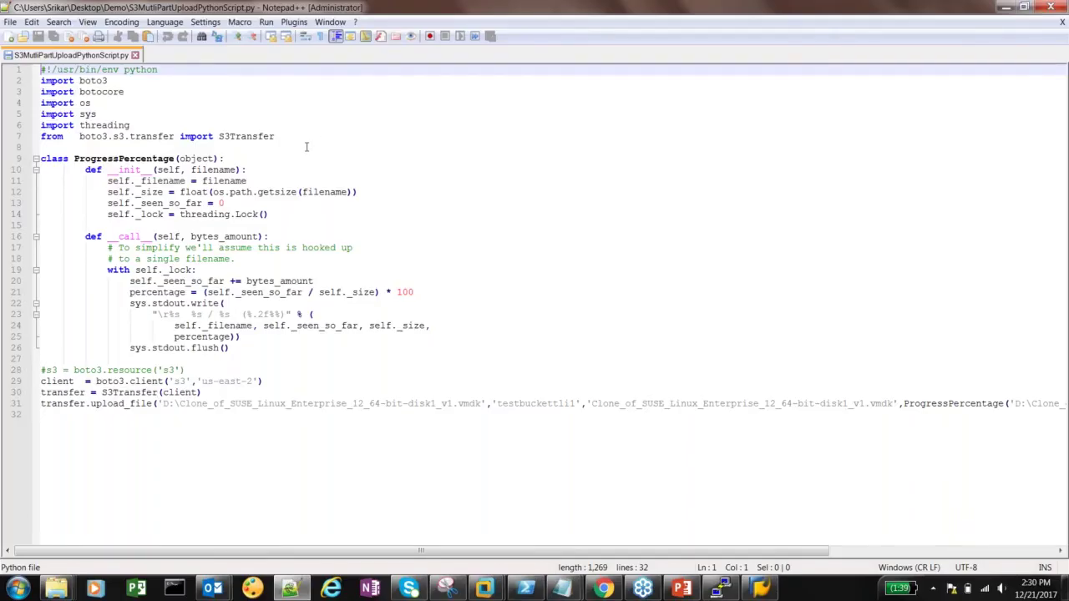
{"action": "left_click", "coordinate": [307, 147]}
{"action": "key", "text": "ctrl+Home"}
{"action": "key", "text": "End"}
{"action": "left_click", "coordinate": [387, 156]}
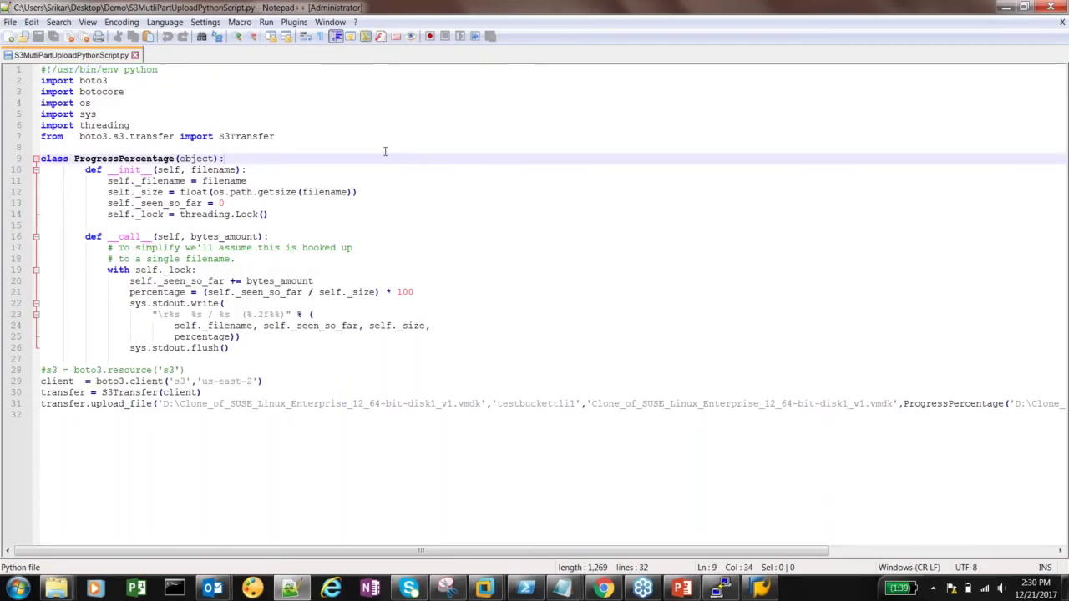
{"action": "left_click", "coordinate": [384, 144]}
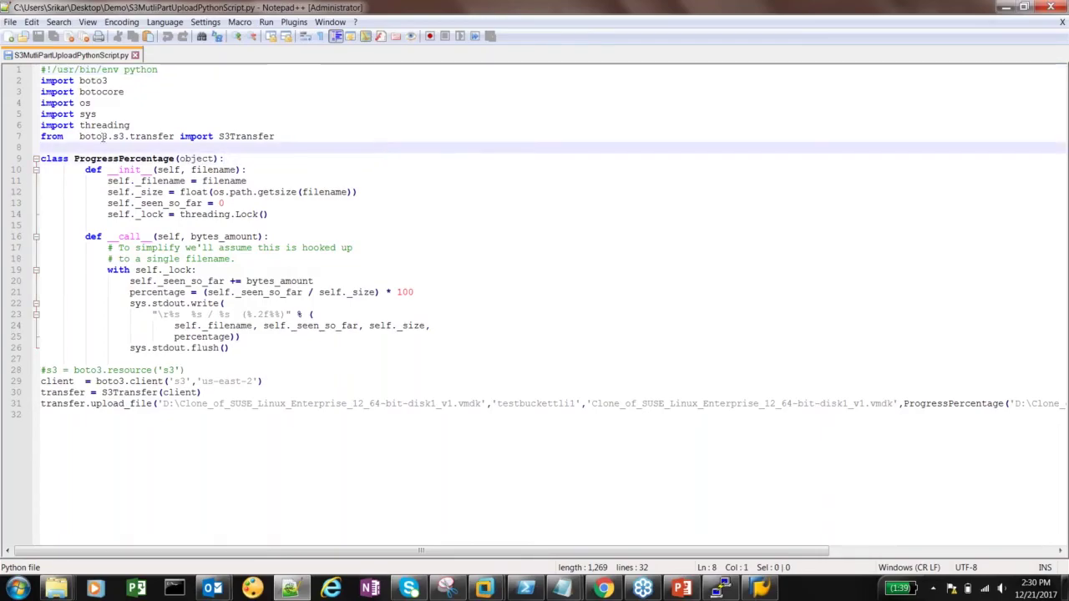
{"action": "left_click", "coordinate": [36, 158]}
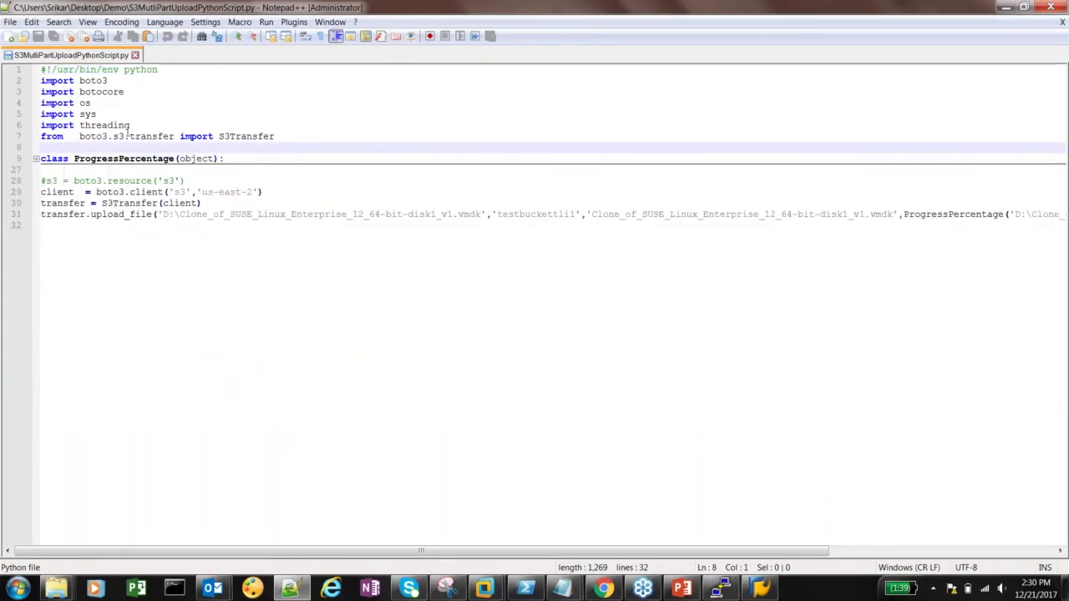
Step: Highlight the uses of boto3 and review the S3 client and S3Transfer setup lines
{"action": "double_click", "coordinate": [80, 136]}
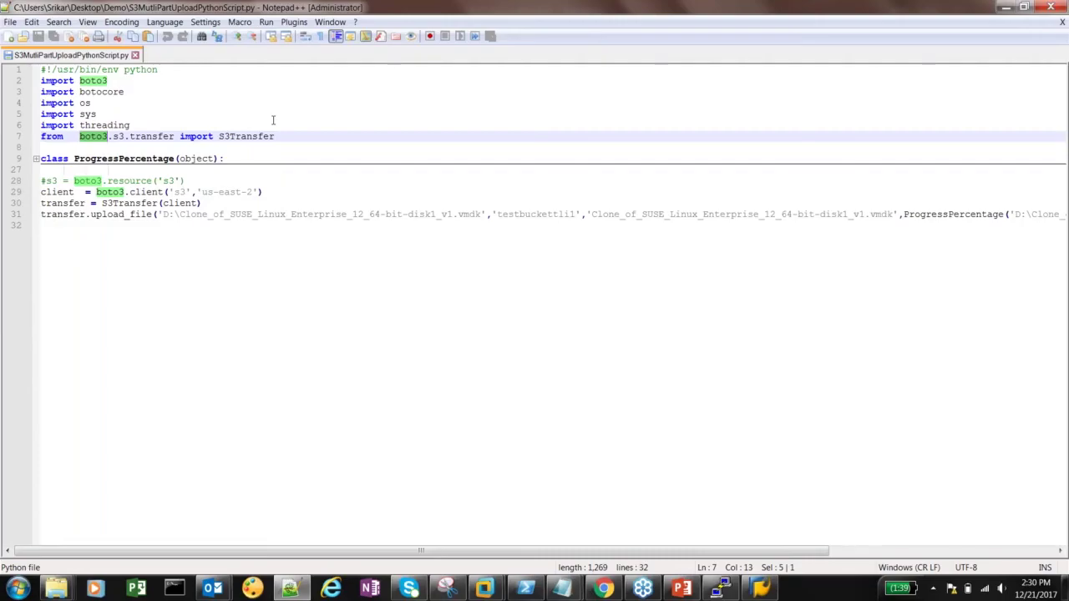
{"action": "left_click", "coordinate": [242, 180]}
{"action": "left_click_drag", "start_coordinate": [42, 215], "coordinate": [594, 215]}
{"action": "left_click", "coordinate": [477, 197]}
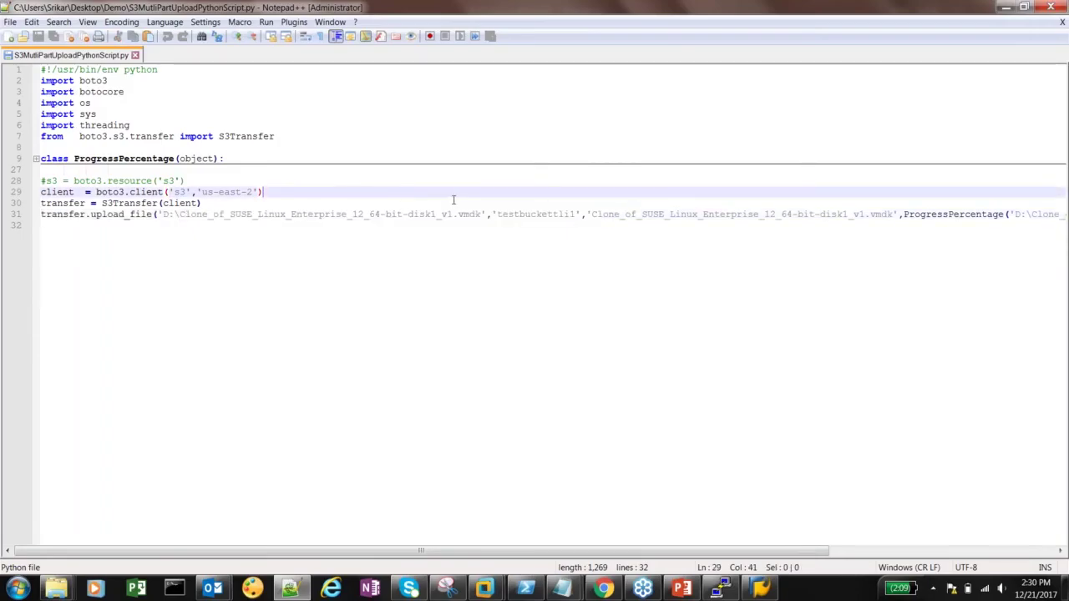
{"action": "left_click", "coordinate": [453, 200]}
{"action": "key", "text": "Up"}
{"action": "key", "text": "Up"}
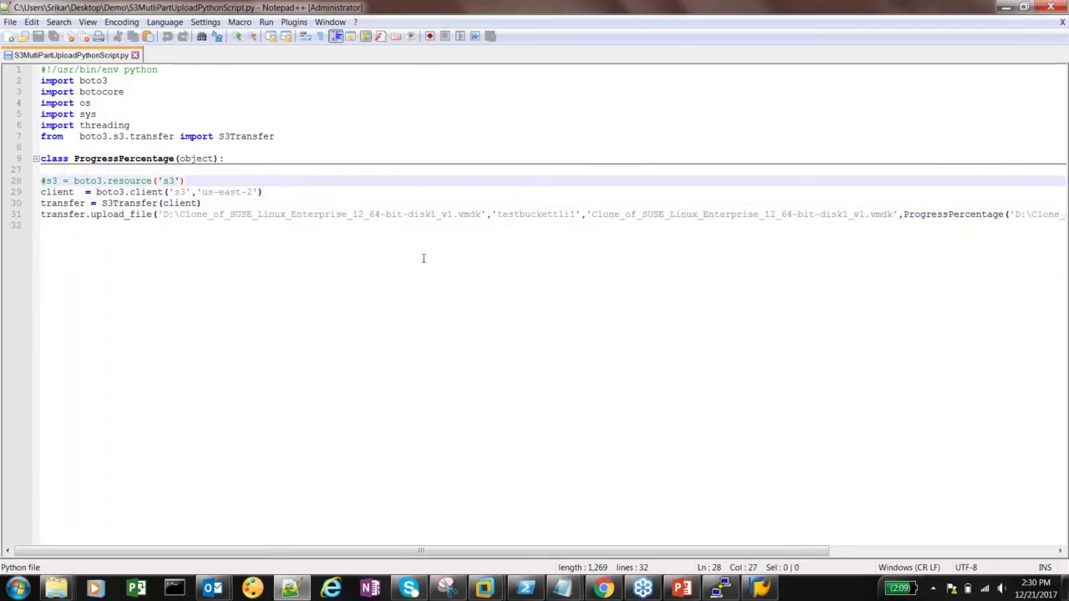
Step: Review the VMDK file name in the line 31 upload_file call, then switch to the Untitled Notepad note
{"action": "double_click", "coordinate": [48, 215]}
{"action": "key", "text": "Home"}
{"action": "key", "text": "shift+Left"}
{"action": "left_click_drag", "start_coordinate": [482, 215], "coordinate": [178, 215]}
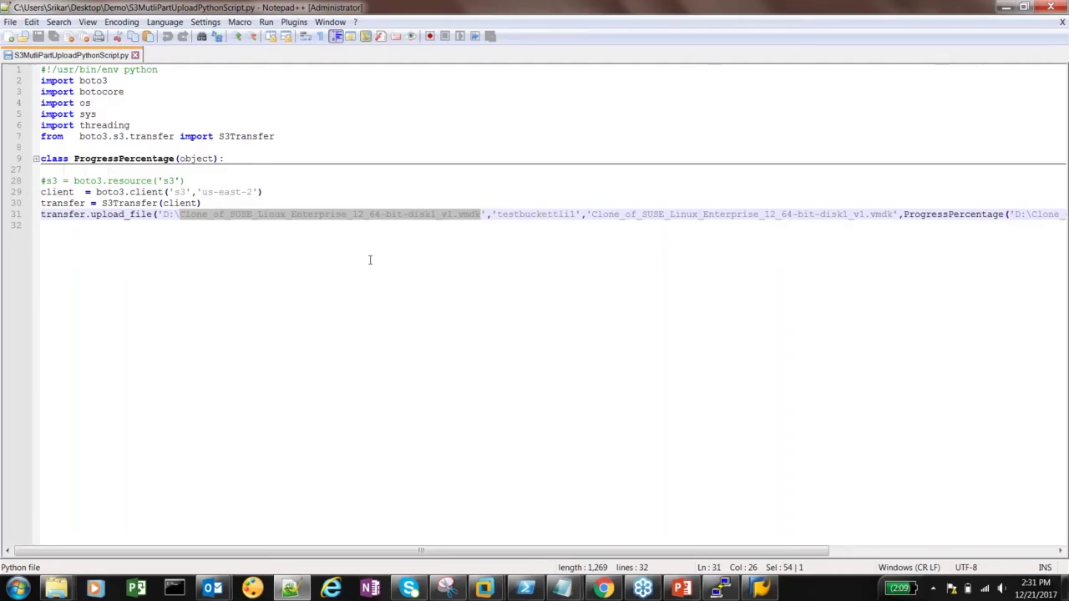
{"action": "left_click", "coordinate": [263, 201]}
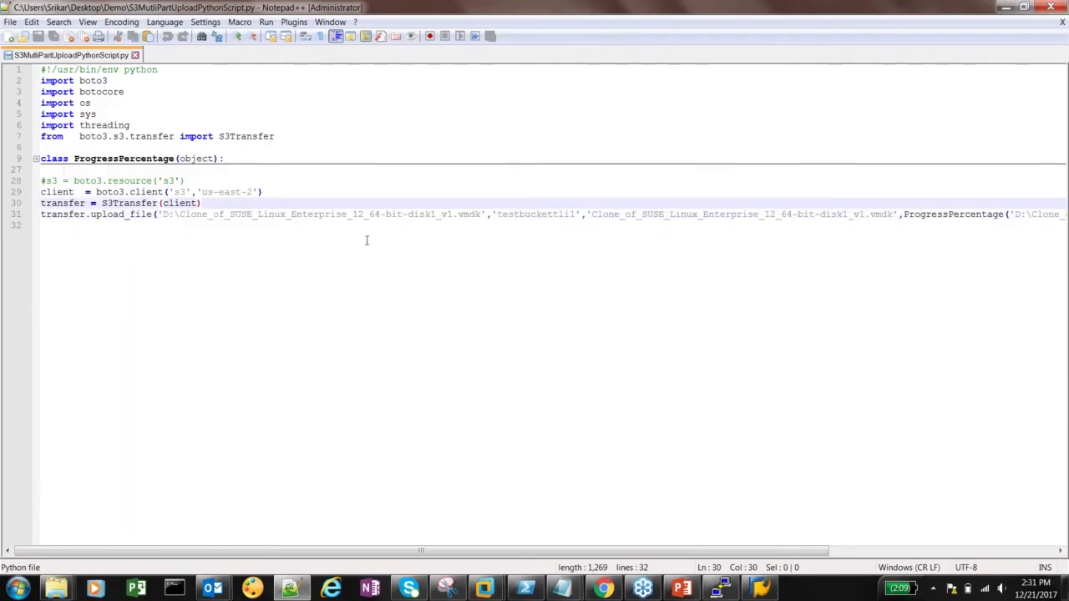
{"action": "mouse_move", "coordinate": [562, 589]}
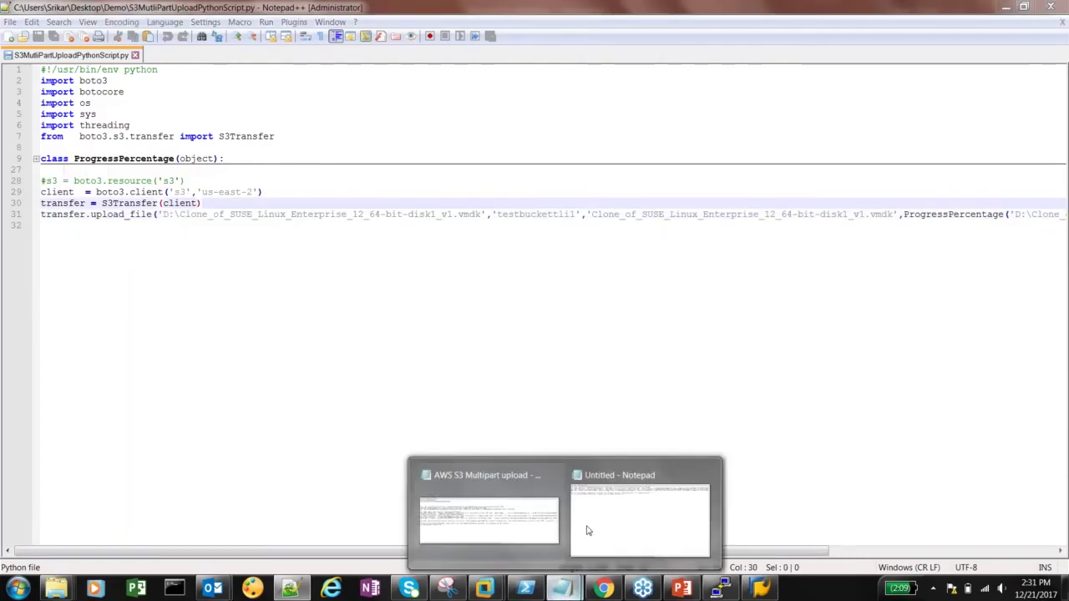
{"action": "left_click", "coordinate": [641, 513]}
Step: Review the s3api multipart and ec2 import-image commands, including complete-multipart-upload, then minimize Notepad
{"action": "left_click_drag", "start_coordinate": [409, 91], "coordinate": [4, 30]}
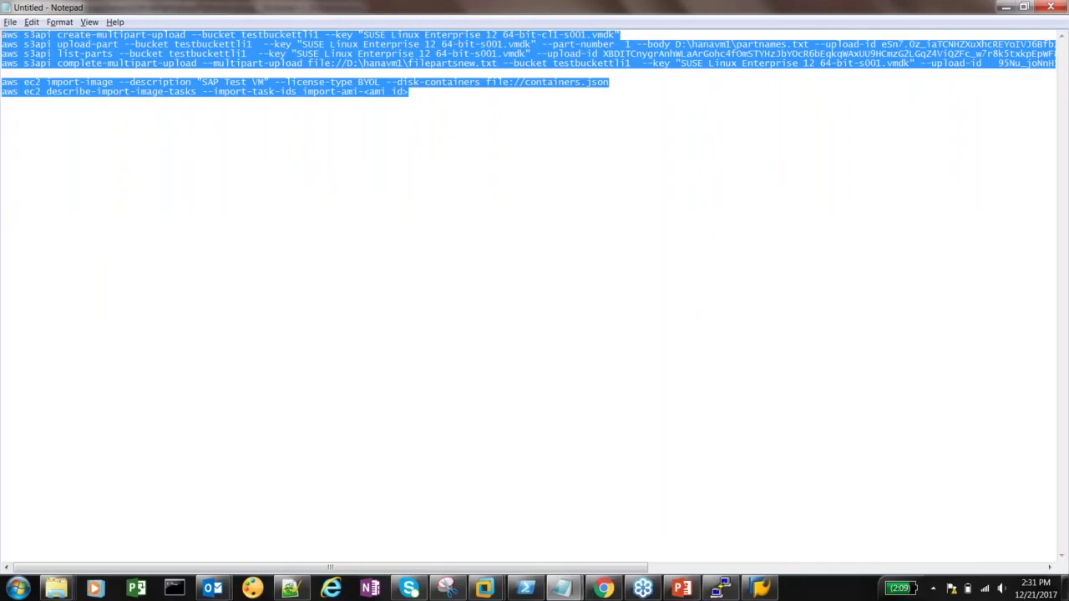
{"action": "left_click", "coordinate": [628, 35]}
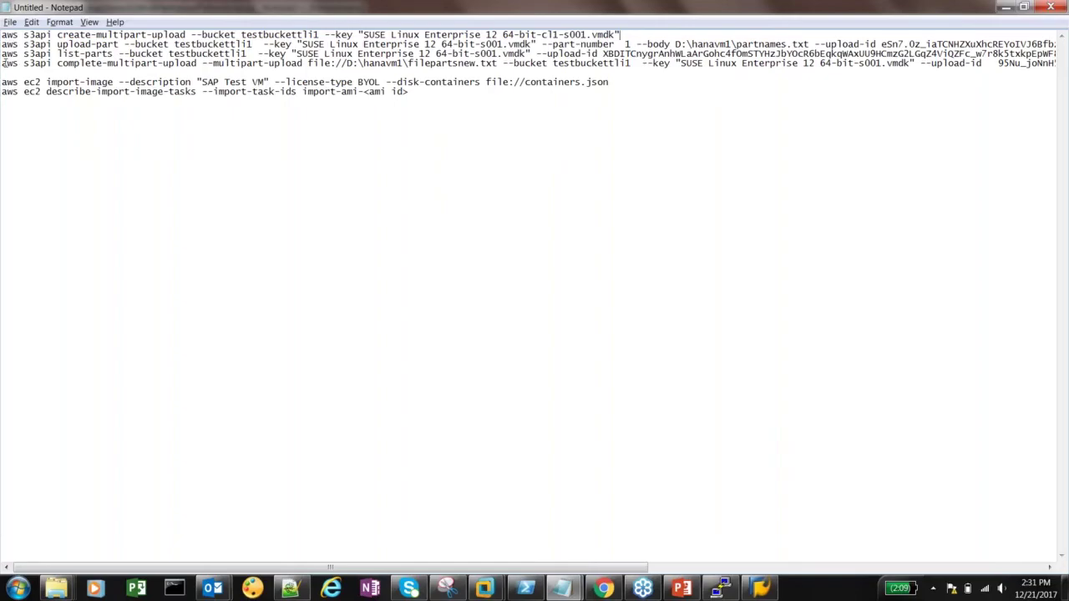
{"action": "left_click_drag", "start_coordinate": [57, 64], "coordinate": [198, 64]}
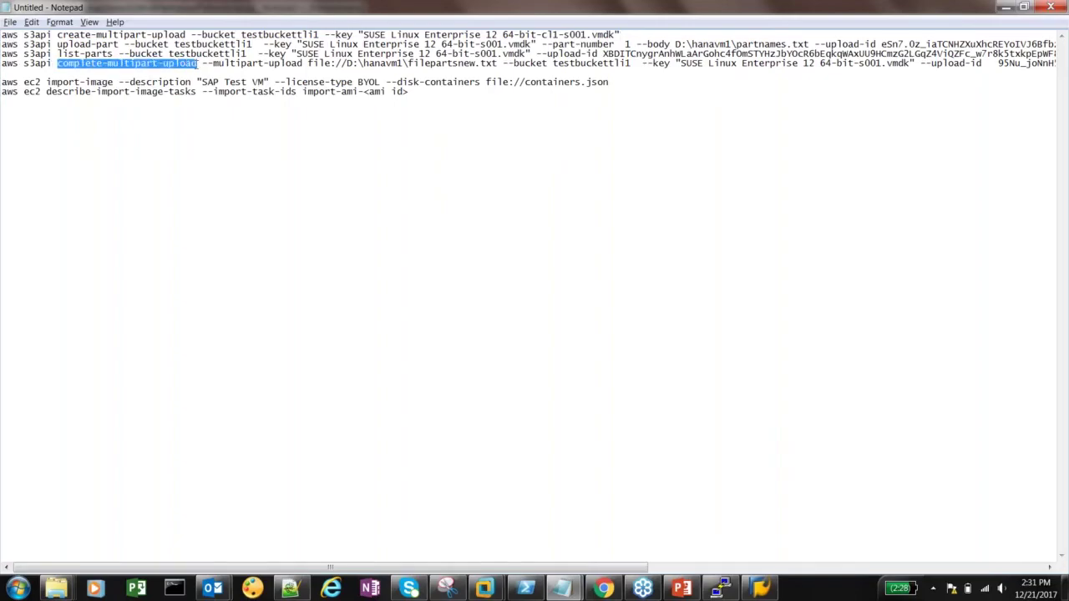
{"action": "left_click", "coordinate": [203, 70]}
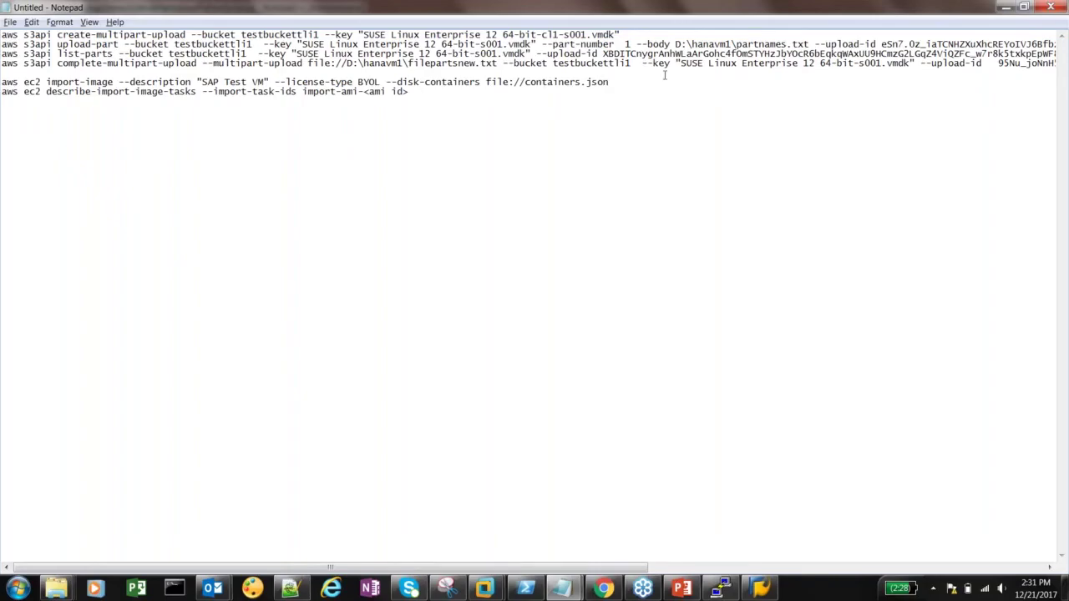
{"action": "left_click", "coordinate": [1006, 7]}
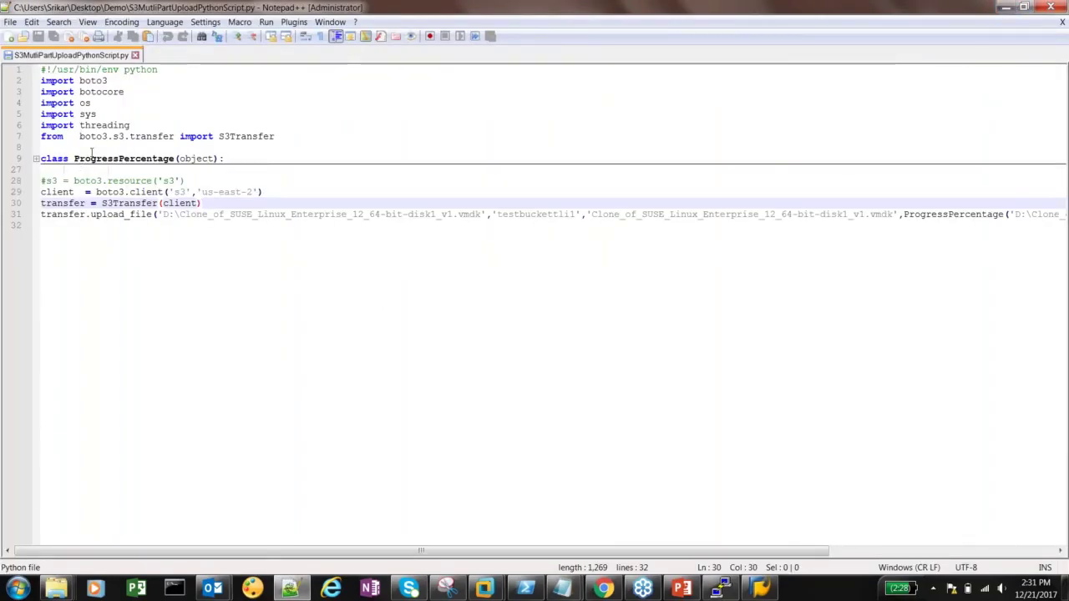
{"action": "left_click", "coordinate": [246, 147]}
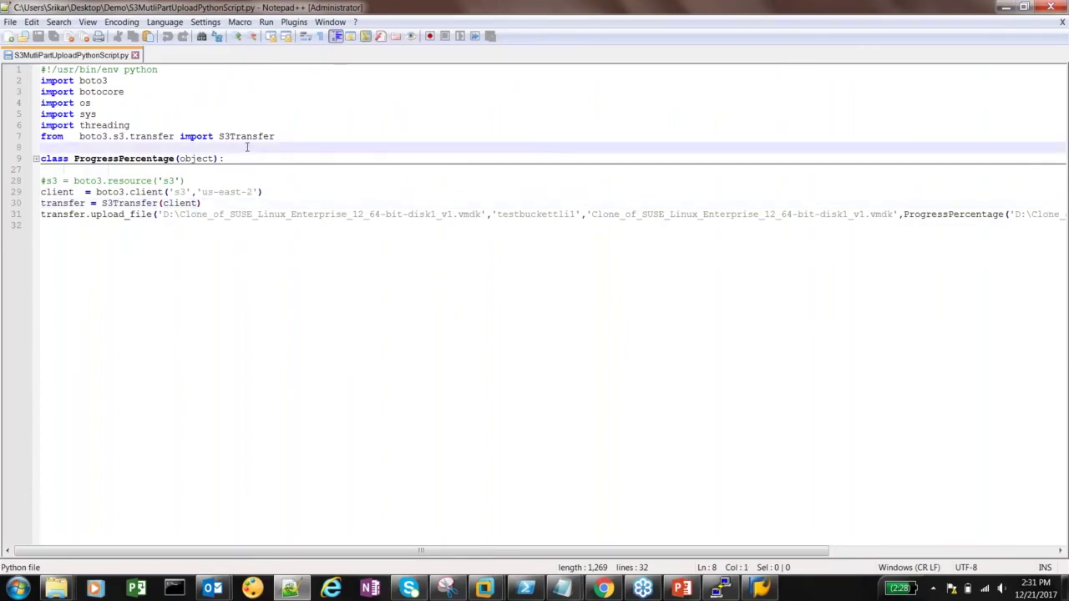
{"action": "left_click", "coordinate": [78, 135]}
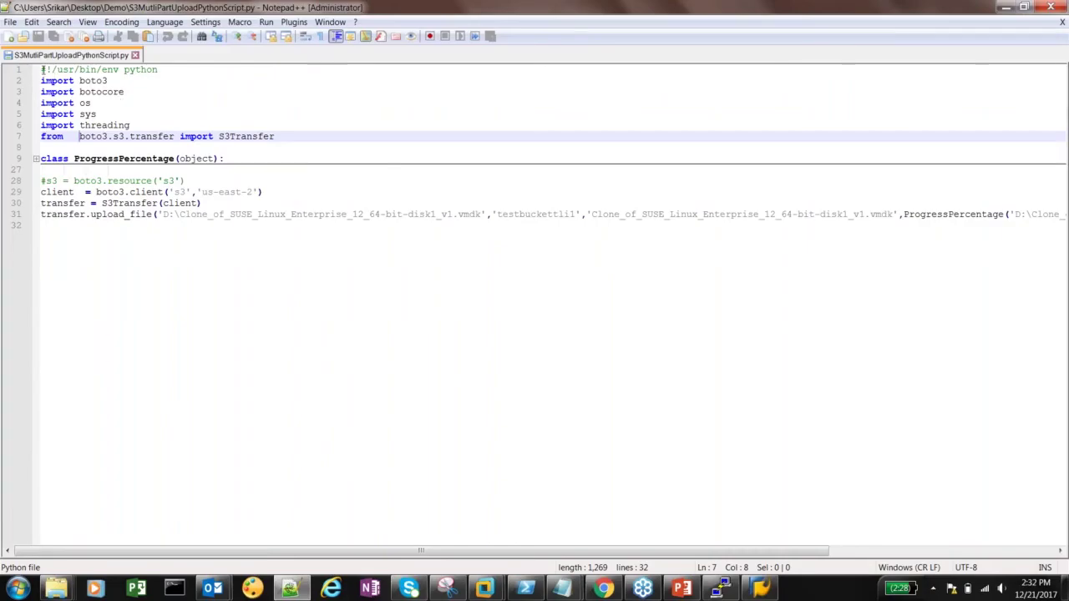
{"action": "left_click_drag", "start_coordinate": [42, 70], "coordinate": [90, 140]}
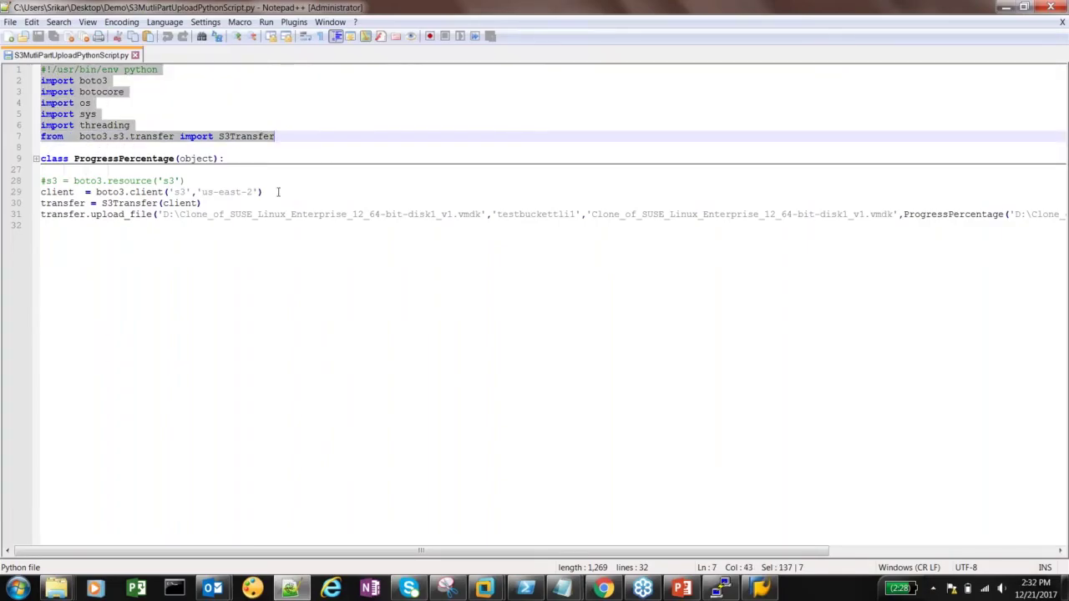
{"action": "left_click", "coordinate": [308, 193]}
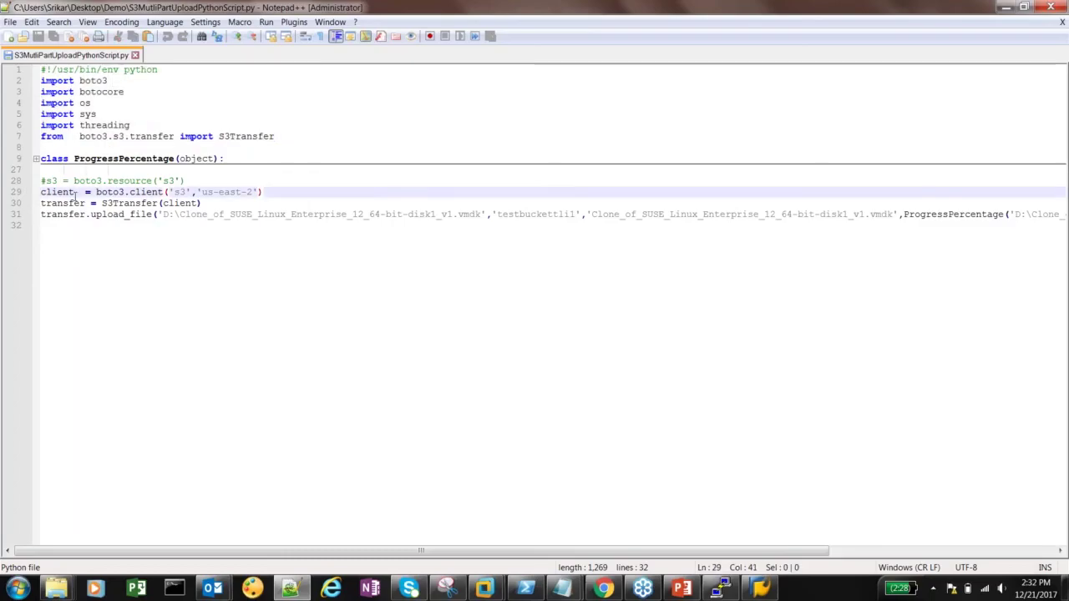
{"action": "left_click", "coordinate": [188, 240]}
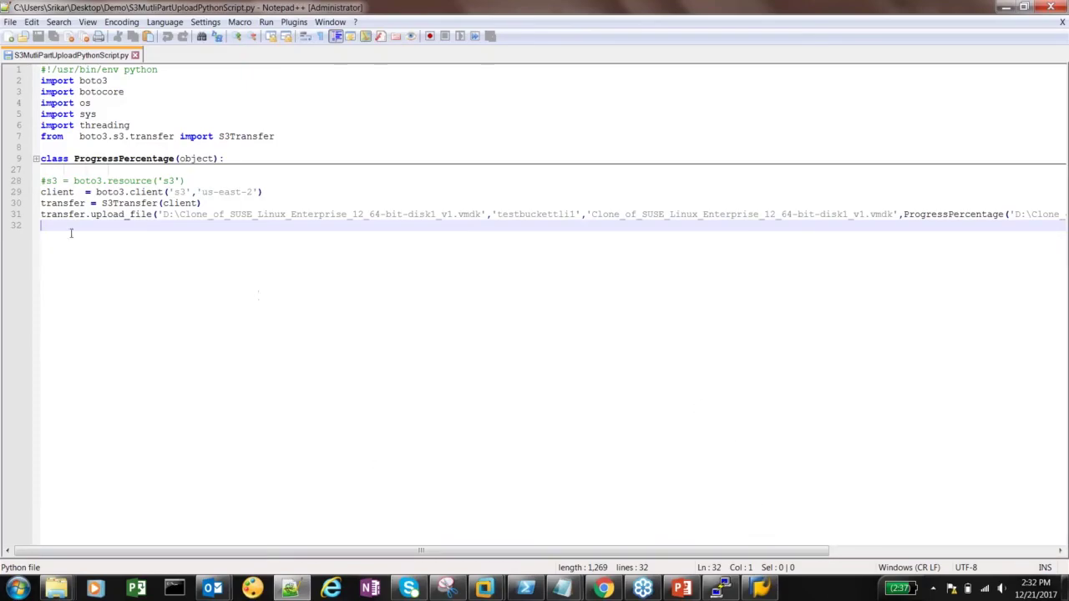
{"action": "left_click_drag", "start_coordinate": [41, 214], "coordinate": [310, 222]}
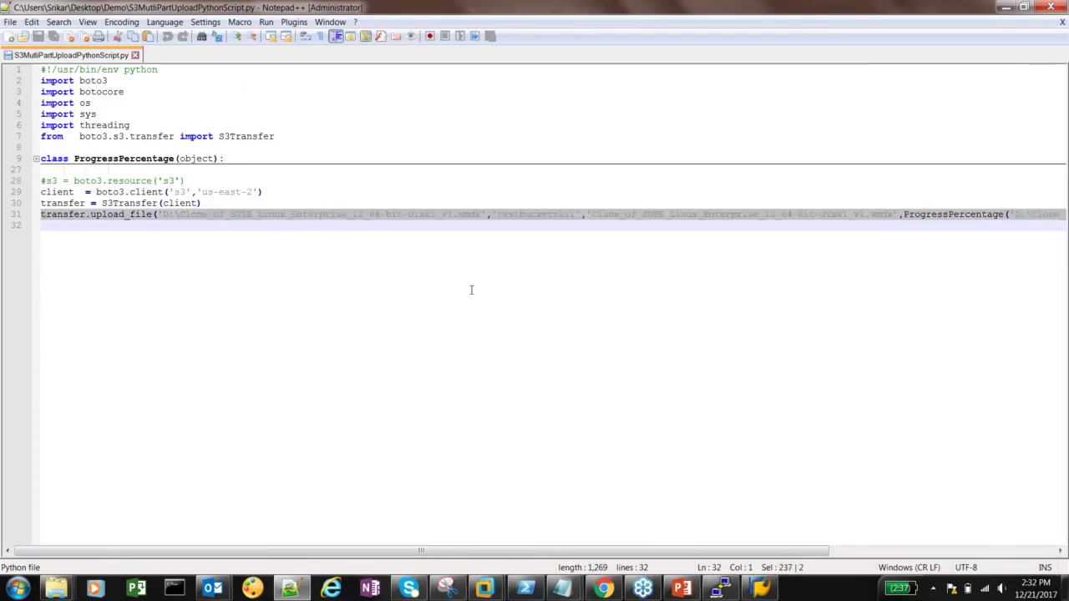
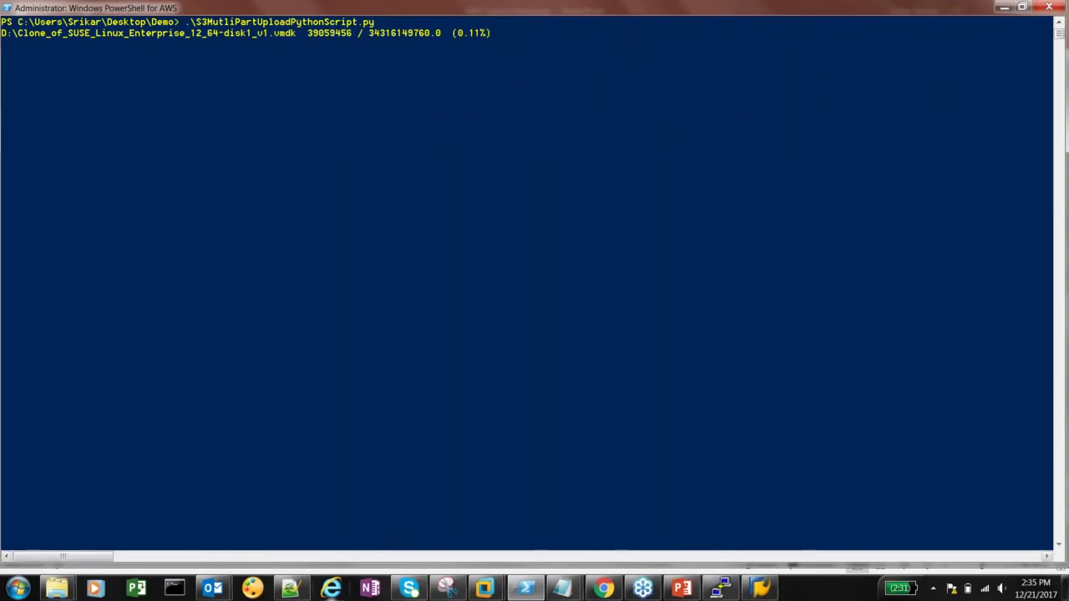
Step: Review the upload script's line in Notepad++, return to the 0.43% PowerShell upload, and open the Start menu
{"action": "left_click", "coordinate": [302, 589]}
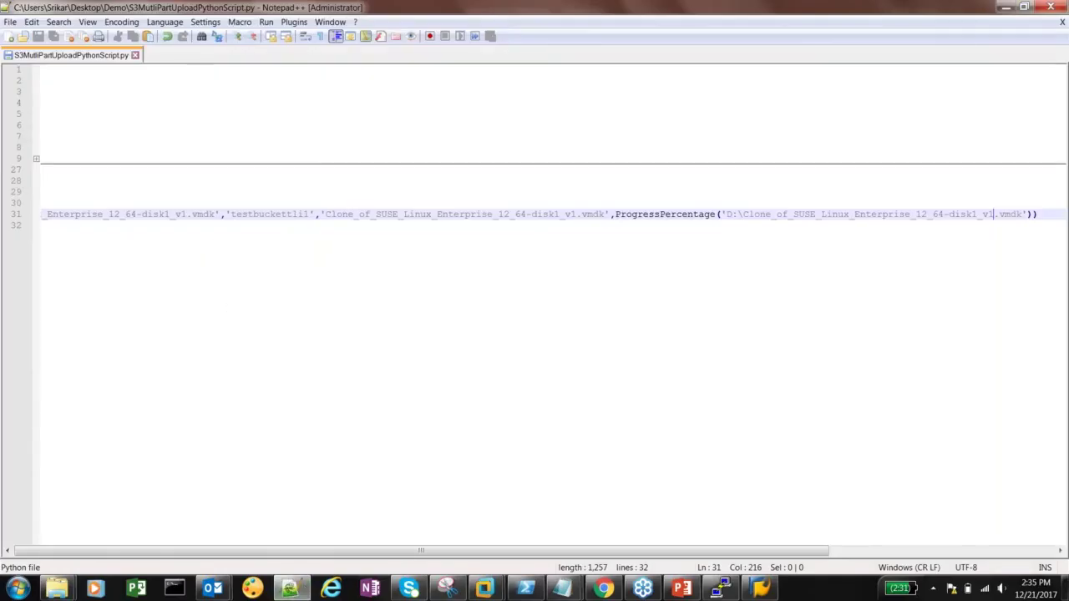
{"action": "key", "text": "Home"}
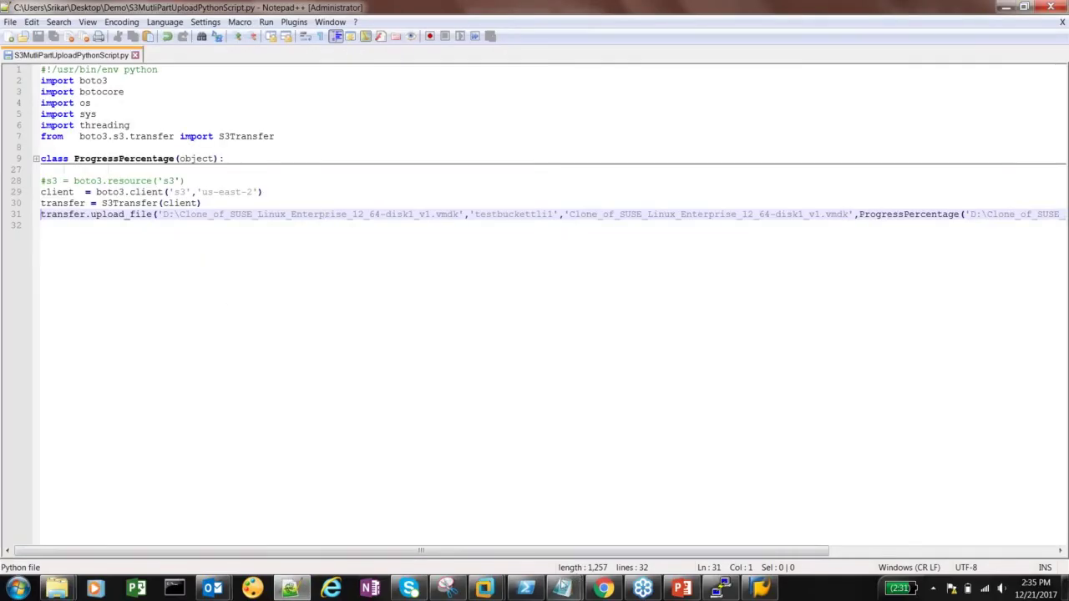
{"action": "left_click", "coordinate": [530, 589]}
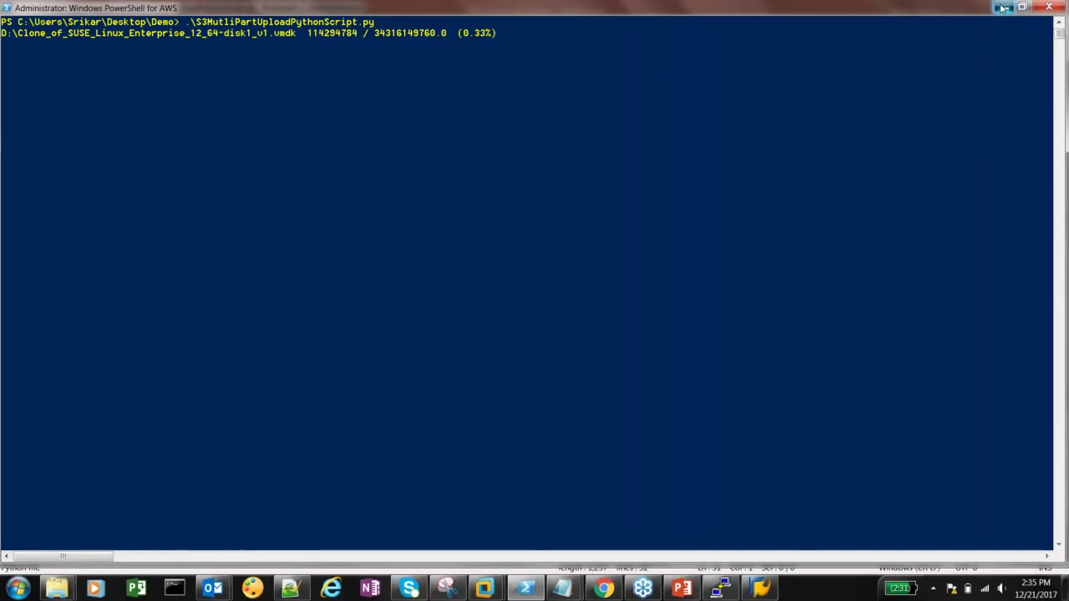
{"action": "left_click", "coordinate": [1002, 8]}
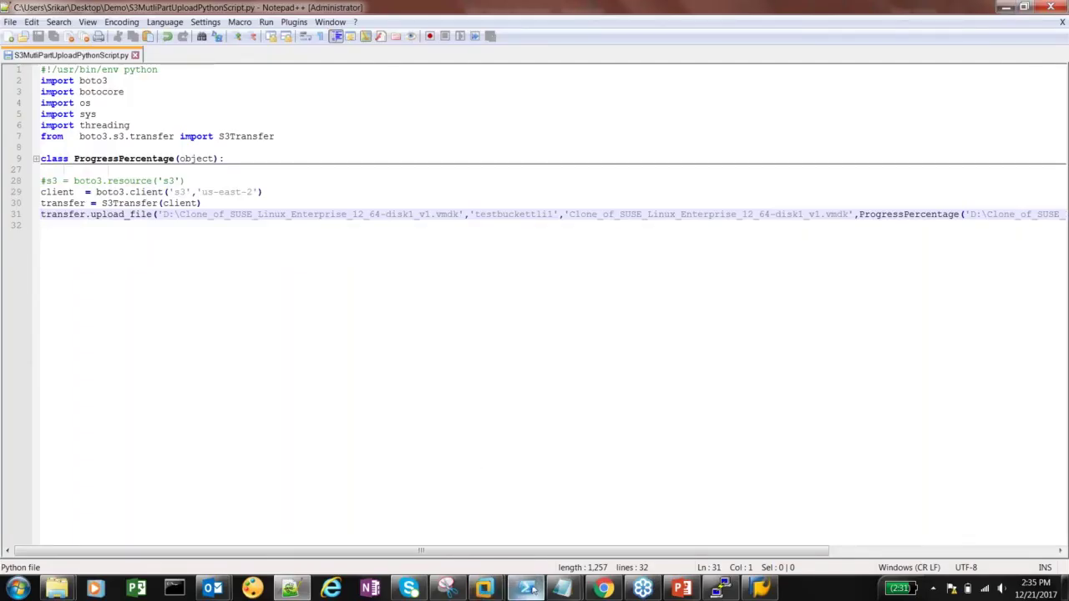
{"action": "left_click", "coordinate": [525, 589]}
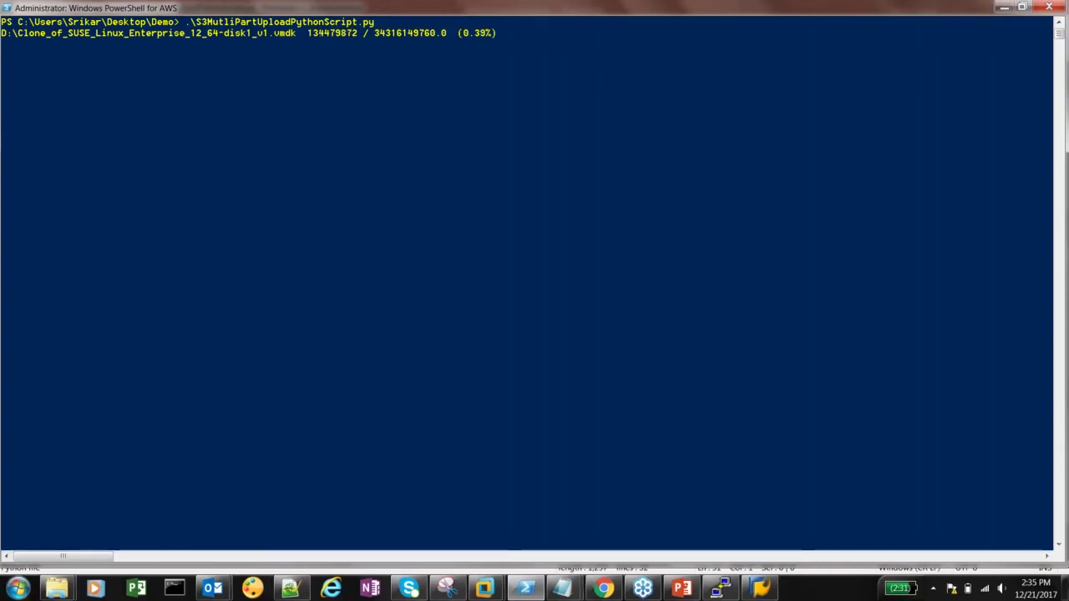
{"action": "left_click", "coordinate": [20, 590]}
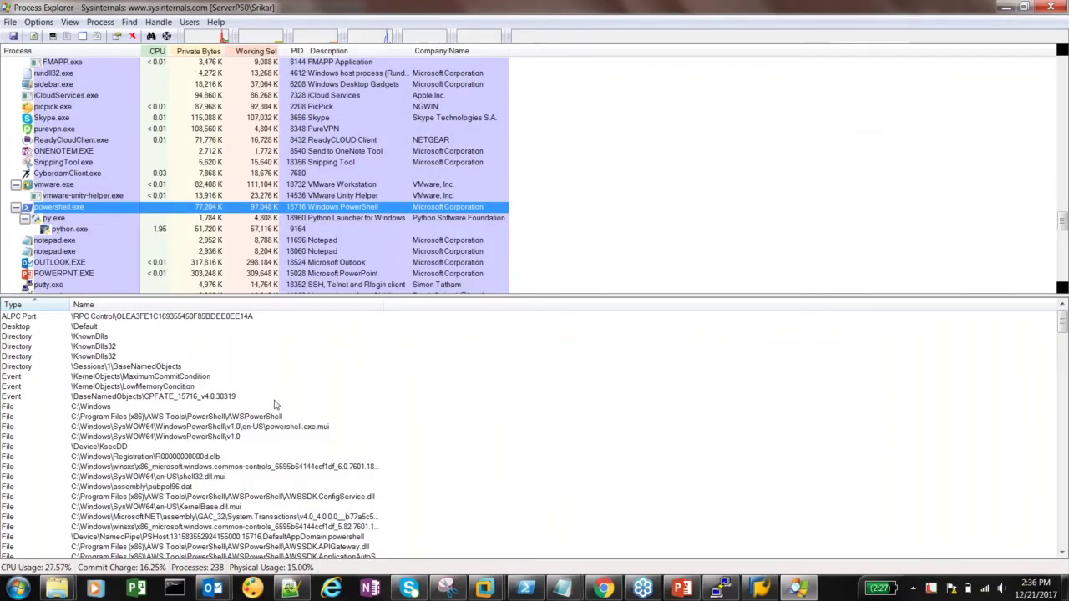
Step: Scroll powershell.exe's handle list down to its thread rows and enlarge the lower pane
{"action": "left_click", "coordinate": [276, 406]}
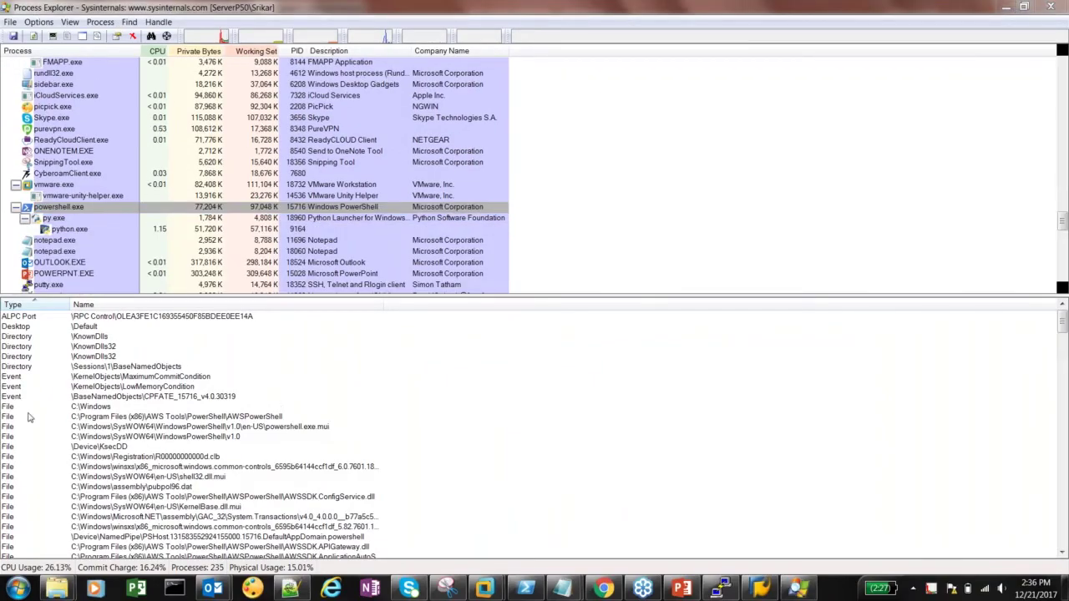
{"action": "scroll", "coordinate": [29, 416], "scroll_direction": "down", "scroll_amount": 8}
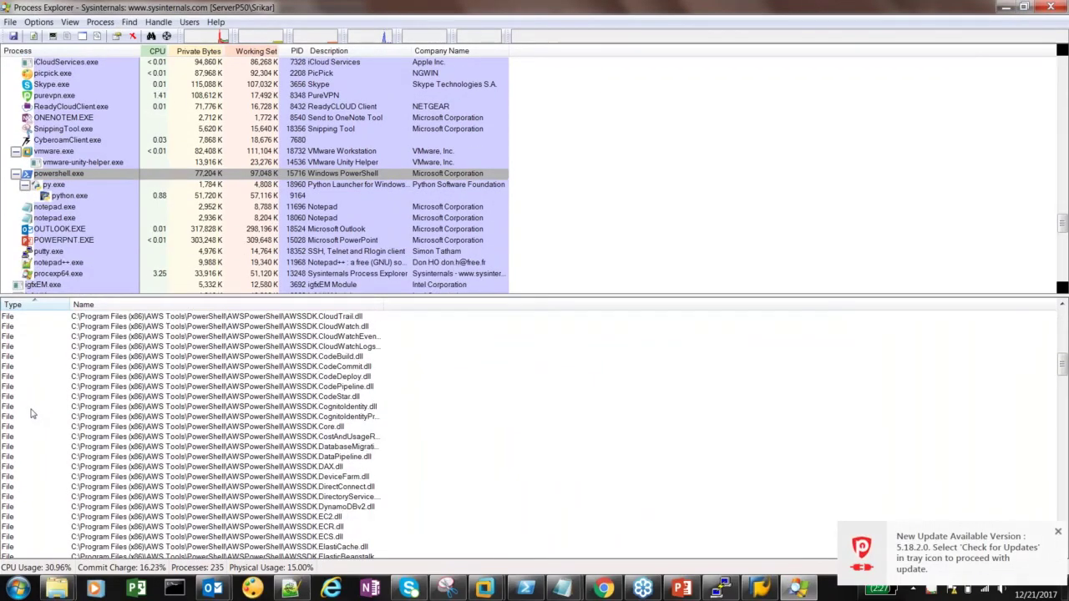
{"action": "scroll", "coordinate": [30, 414], "scroll_direction": "down", "scroll_amount": 15}
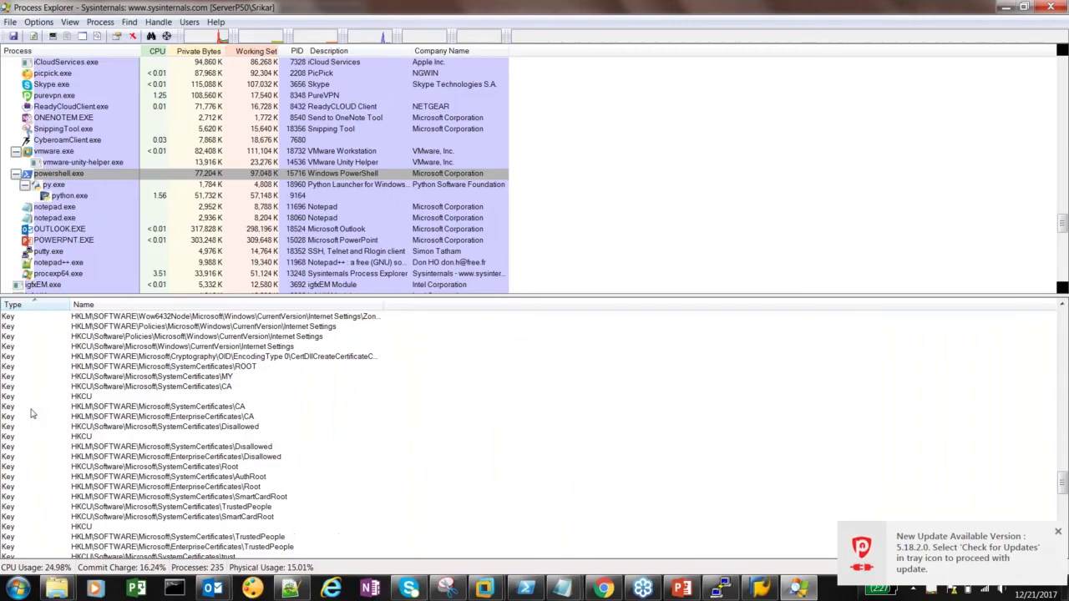
{"action": "scroll", "coordinate": [31, 413], "scroll_direction": "down", "scroll_amount": 10}
{"action": "left_click", "coordinate": [34, 386]}
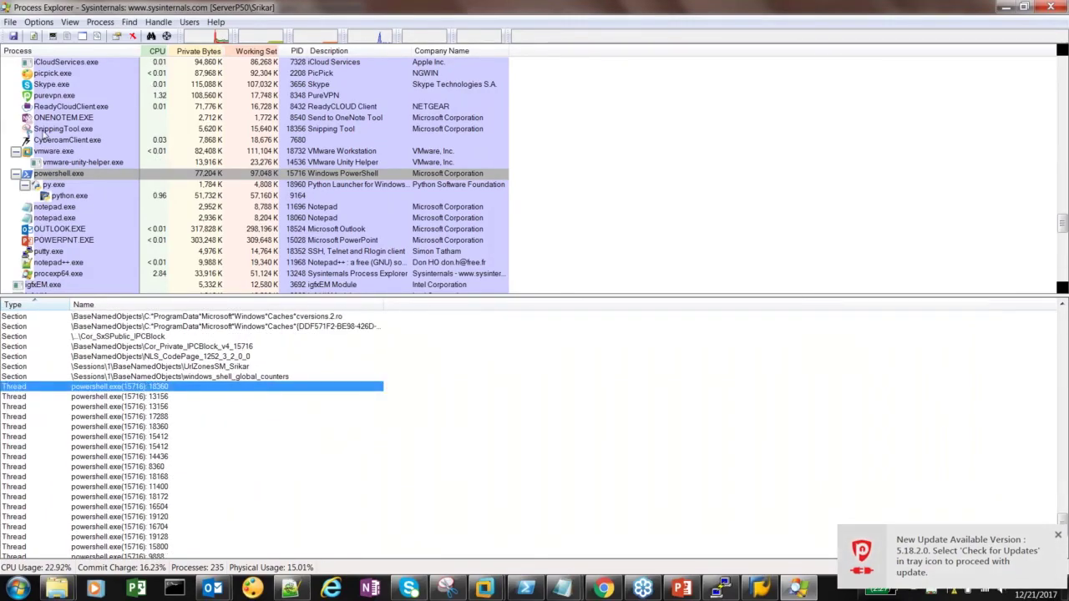
{"action": "mouse_move", "coordinate": [69, 177]}
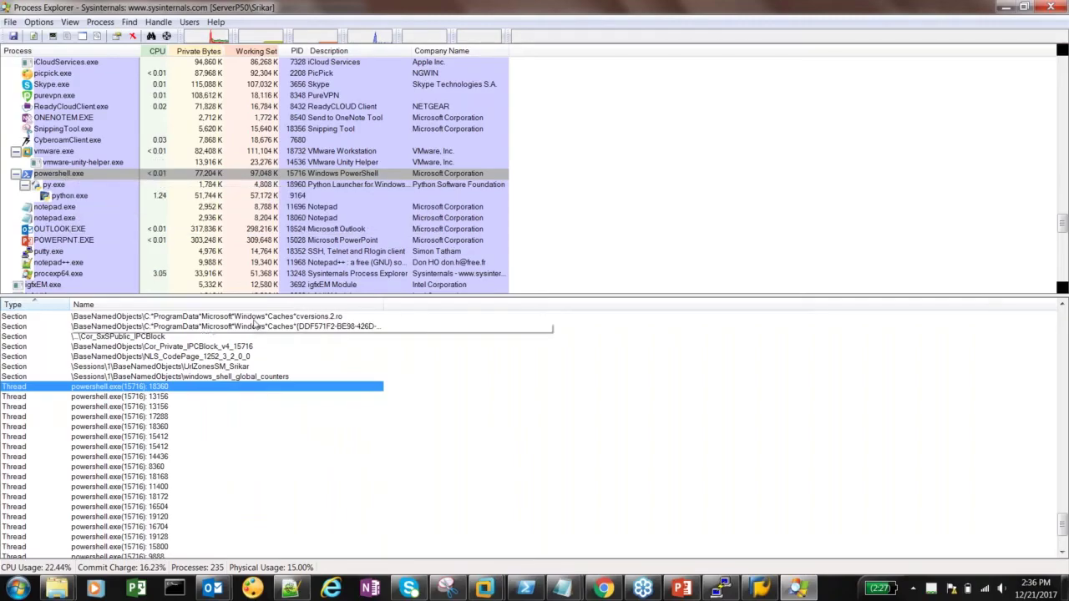
{"action": "left_click_drag", "start_coordinate": [389, 296], "coordinate": [382, 219]}
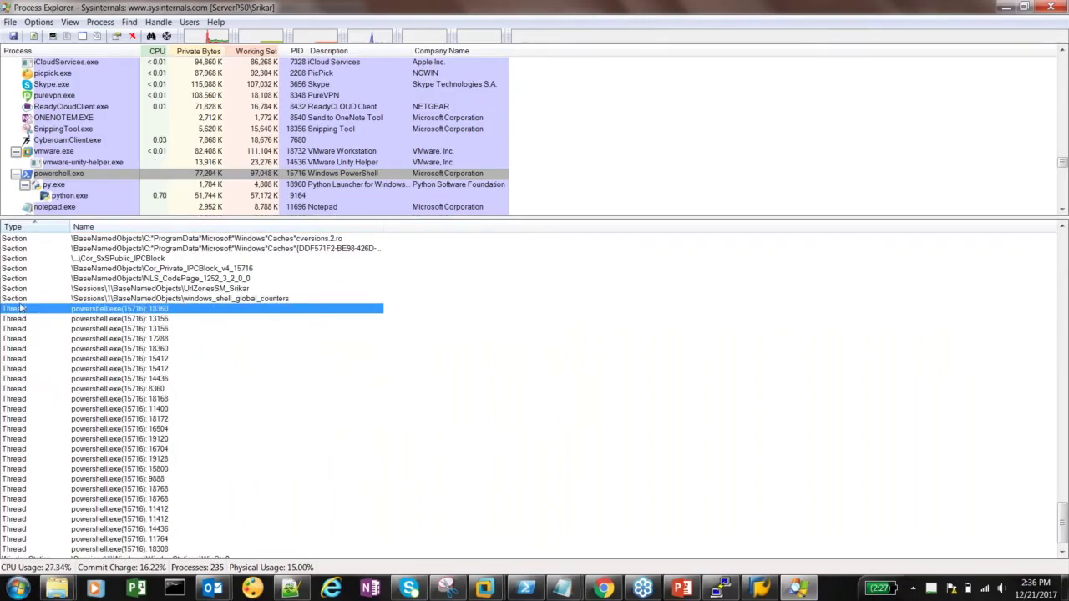
Step: Step through the powershell thread entries, then minimize Process Explorer
{"action": "key", "text": "Down"}
{"action": "key", "text": "Down"}
{"action": "key", "text": "Down"}
{"action": "key", "text": "Down"}
{"action": "key", "text": "Down"}
{"action": "key", "text": "Down"}
{"action": "key", "text": "Down"}
{"action": "key", "text": "Down"}
{"action": "key", "text": "Down"}
{"action": "key", "text": "Down"}
{"action": "key", "text": "Down"}
{"action": "key", "text": "Down"}
{"action": "key", "text": "Down"}
{"action": "key", "text": "Down"}
{"action": "key", "text": "Down"}
{"action": "key", "text": "Down"}
{"action": "key", "text": "Down"}
{"action": "key", "text": "Down"}
{"action": "key", "text": "Down"}
{"action": "key", "text": "Down"}
{"action": "key", "text": "Down"}
{"action": "key", "text": "Down"}
{"action": "key", "text": "Down"}
{"action": "key", "text": "Down"}
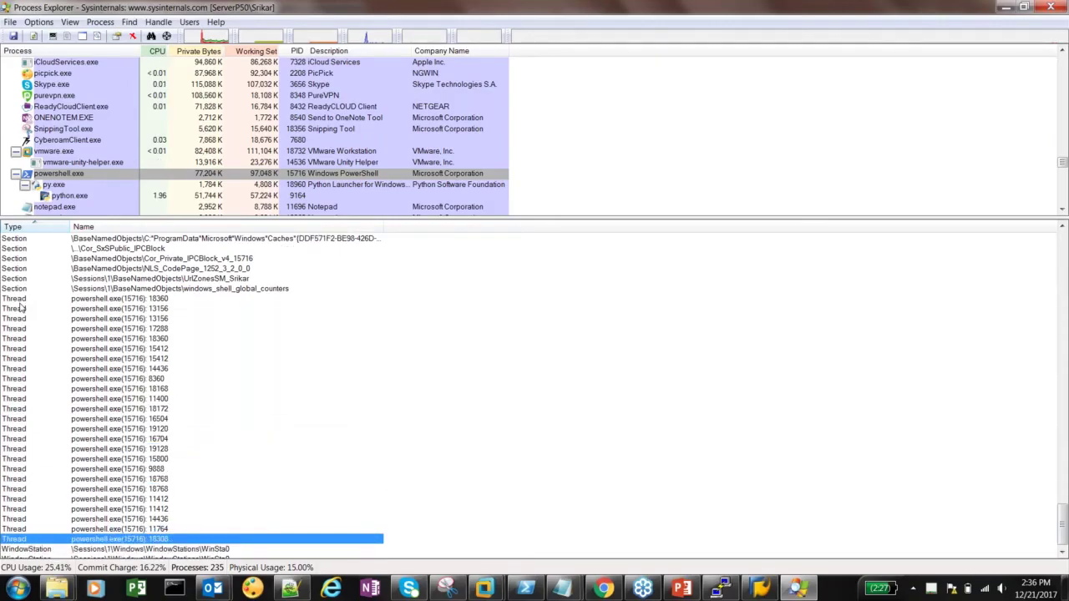
{"action": "key", "text": "Up"}
{"action": "key", "text": "Up"}
{"action": "key", "text": "Up"}
{"action": "key", "text": "Up"}
{"action": "key", "text": "Up"}
{"action": "key", "text": "Up"}
{"action": "key", "text": "Up"}
{"action": "key", "text": "Up"}
{"action": "key", "text": "Up"}
{"action": "key", "text": "Up"}
{"action": "key", "text": "Up"}
{"action": "key", "text": "Up"}
{"action": "key", "text": "Up"}
{"action": "key", "text": "Up"}
{"action": "key", "text": "Up"}
{"action": "key", "text": "Up"}
{"action": "key", "text": "Up"}
{"action": "key", "text": "Up"}
{"action": "key", "text": "Up"}
{"action": "key", "text": "Up"}
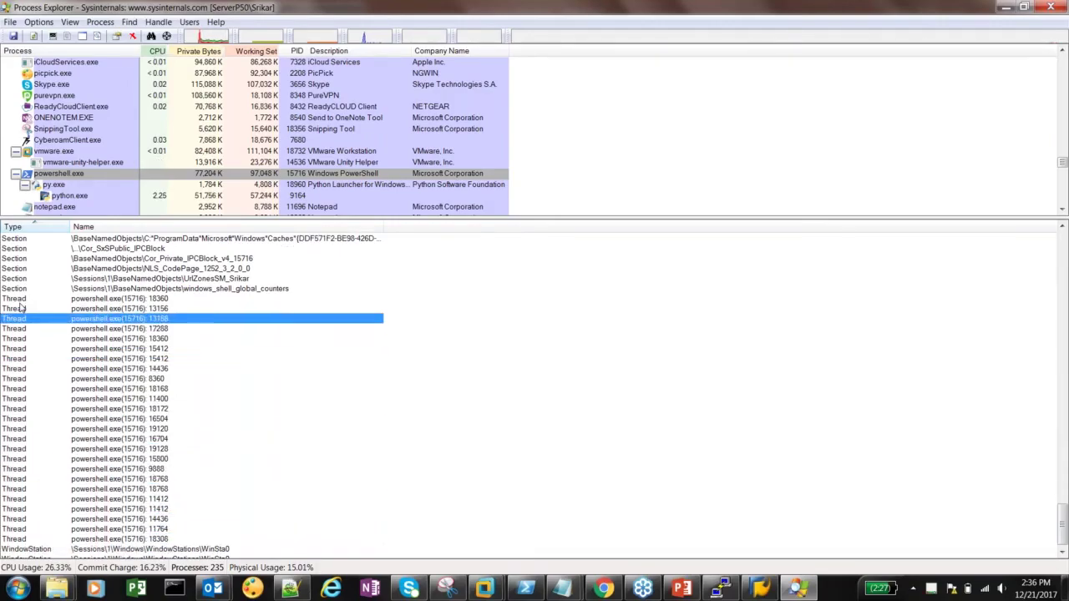
{"action": "key", "text": "Up"}
{"action": "key", "text": "Up"}
{"action": "key", "text": "Down"}
{"action": "key", "text": "Down"}
{"action": "key", "text": "Down"}
{"action": "key", "text": "Down"}
{"action": "key", "text": "Down"}
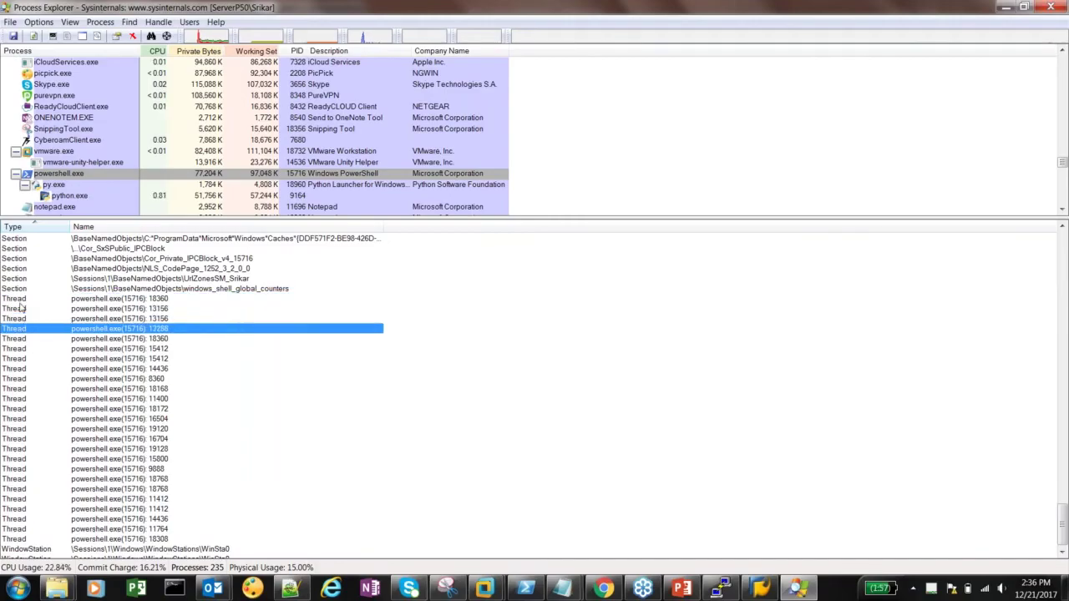
{"action": "key", "text": "Down"}
{"action": "key", "text": "Down"}
{"action": "key", "text": "Down"}
{"action": "key", "text": "Down"}
{"action": "key", "text": "Down"}
{"action": "key", "text": "Down"}
{"action": "key", "text": "Down"}
{"action": "key", "text": "Down"}
{"action": "key", "text": "Down"}
{"action": "key", "text": "Down"}
{"action": "key", "text": "Down"}
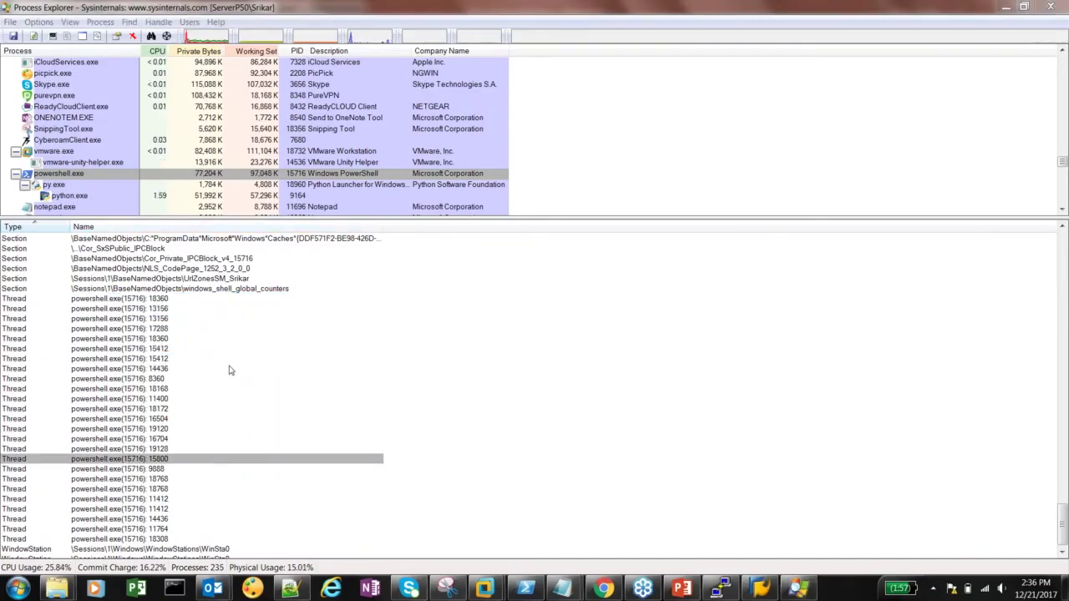
{"action": "left_click", "coordinate": [233, 7]}
{"action": "left_click", "coordinate": [17, 299]}
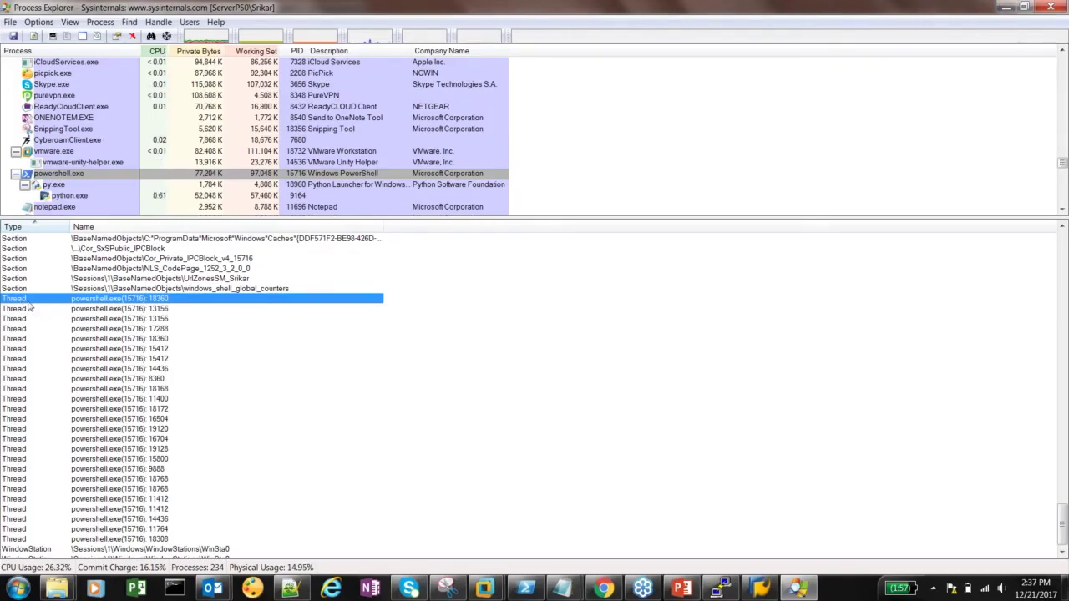
{"action": "left_click", "coordinate": [1005, 7]}
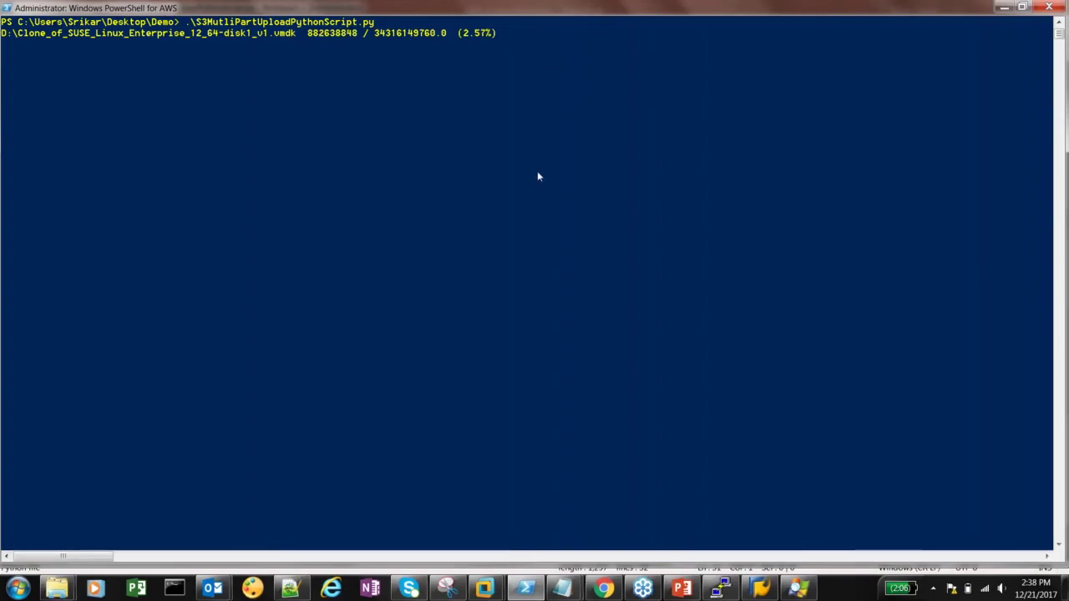
Step: Start Task Manager from the taskbar menu while the vmdk upload is at 2.63%
{"action": "right_click", "coordinate": [848, 589]}
{"action": "left_click", "coordinate": [885, 548]}
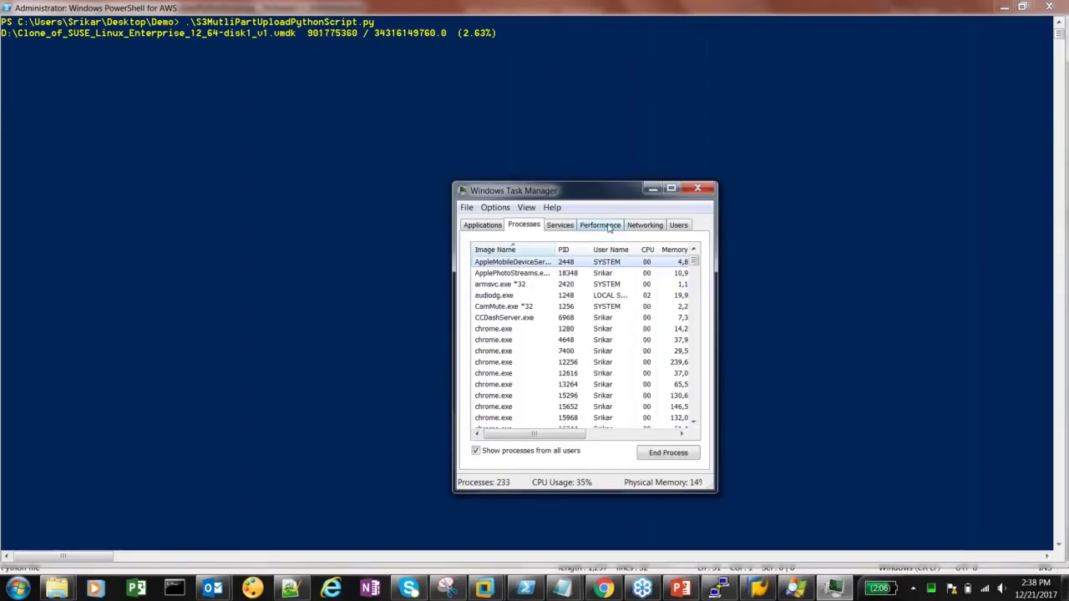
Step: Inspect python.exe's network send rate in Resource Monitor via the Performance tab, then close it
{"action": "left_click", "coordinate": [600, 225]}
{"action": "left_click", "coordinate": [643, 450]}
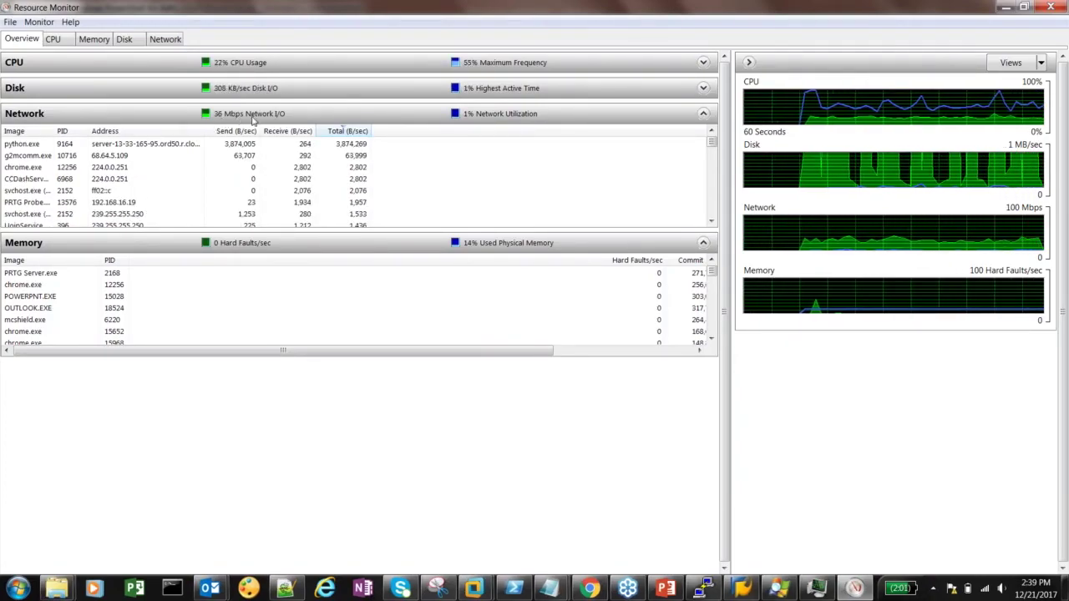
{"action": "left_click", "coordinate": [1050, 7]}
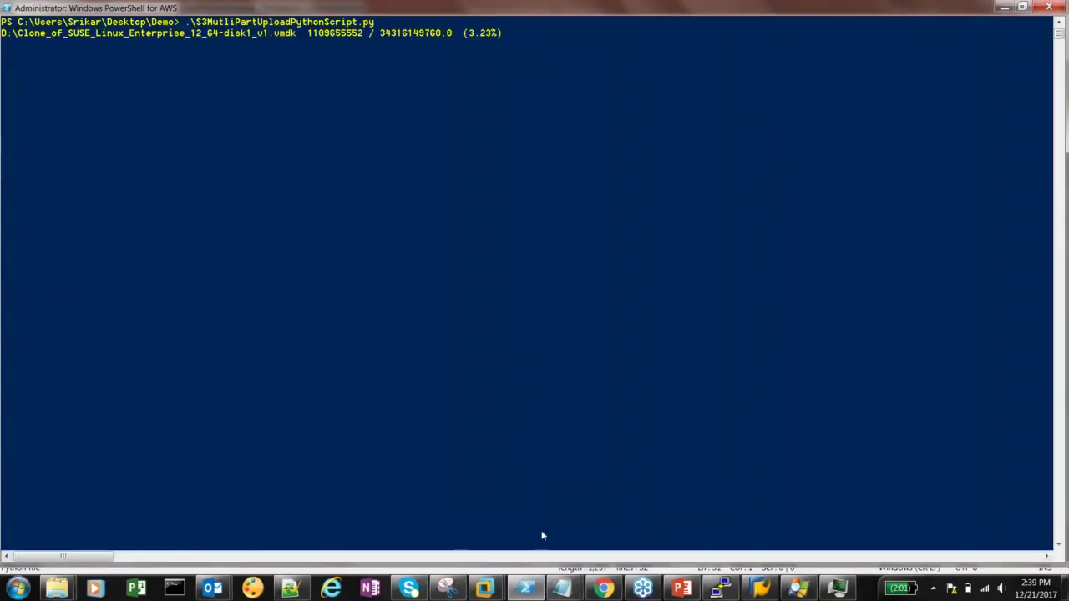
Step: Maximize Chrome on the EC2 console, browse the testbucketlli1 S3 bucket, then return to PowerShell
{"action": "left_click", "coordinate": [605, 589]}
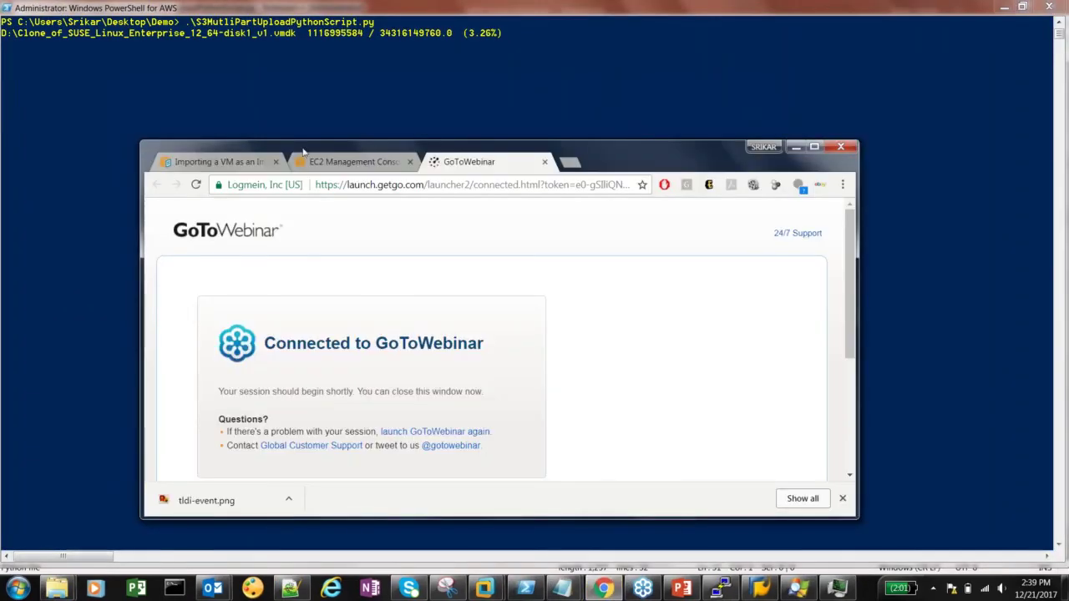
{"action": "left_click", "coordinate": [351, 161]}
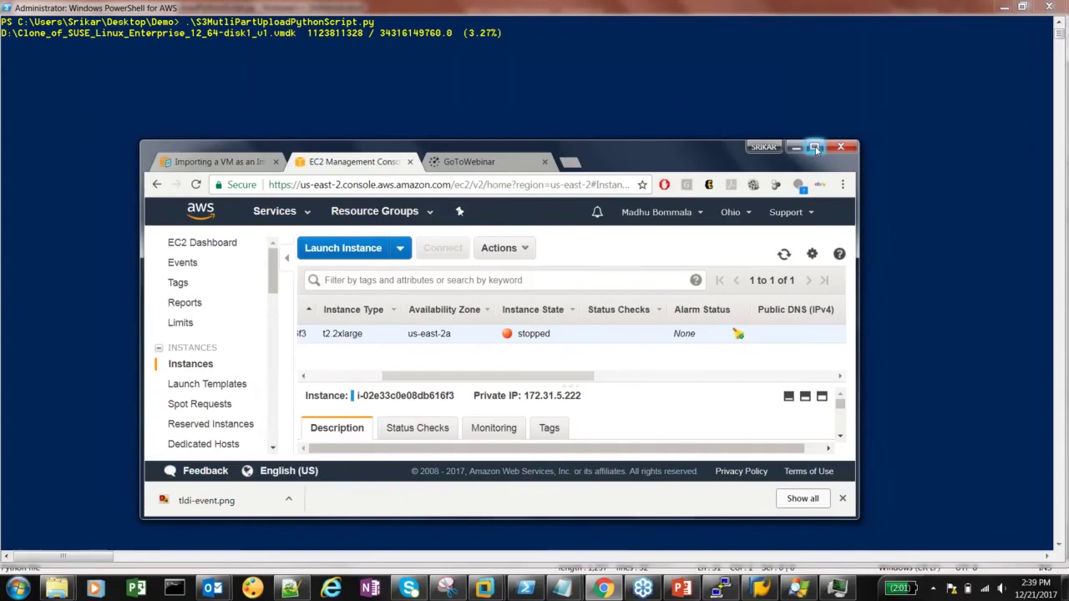
{"action": "left_click", "coordinate": [815, 149]}
{"action": "left_click", "coordinate": [129, 58]}
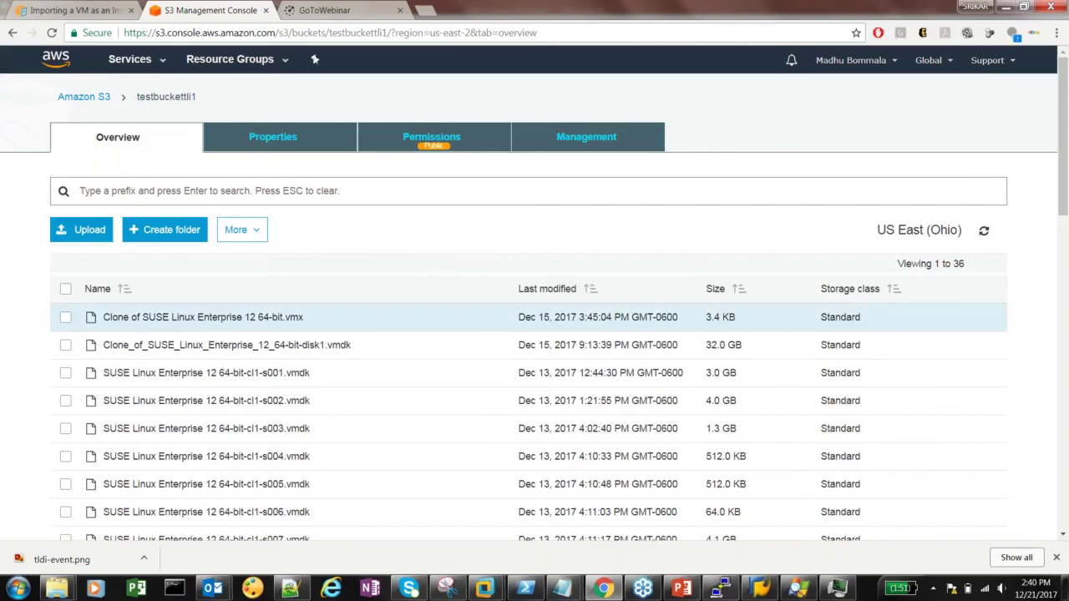
{"action": "scroll", "coordinate": [740, 310], "scroll_direction": "down", "scroll_amount": 15}
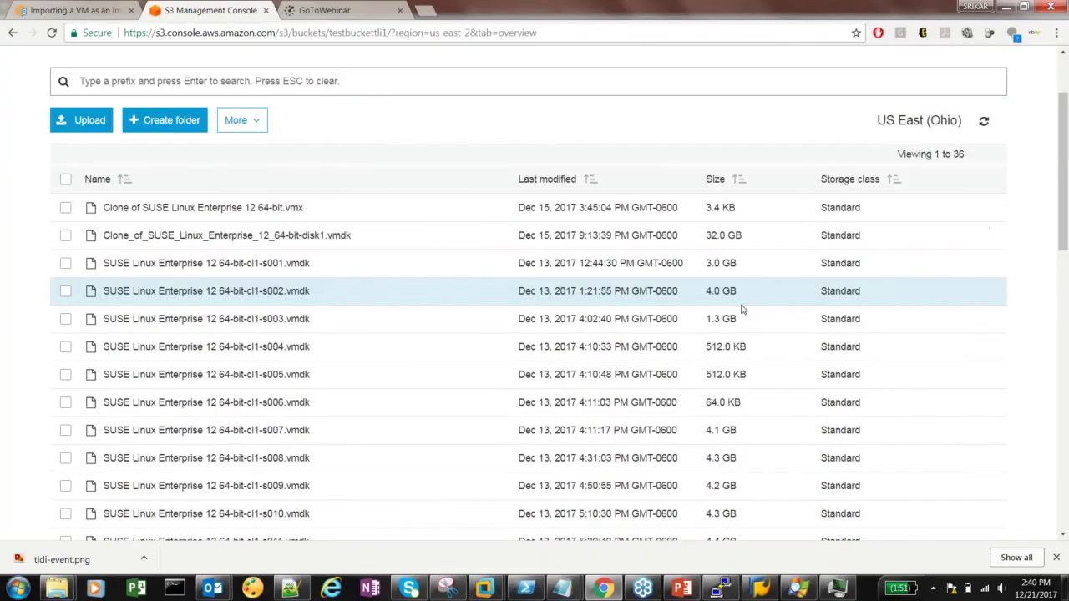
{"action": "scroll", "coordinate": [635, 317], "scroll_direction": "up", "scroll_amount": 15}
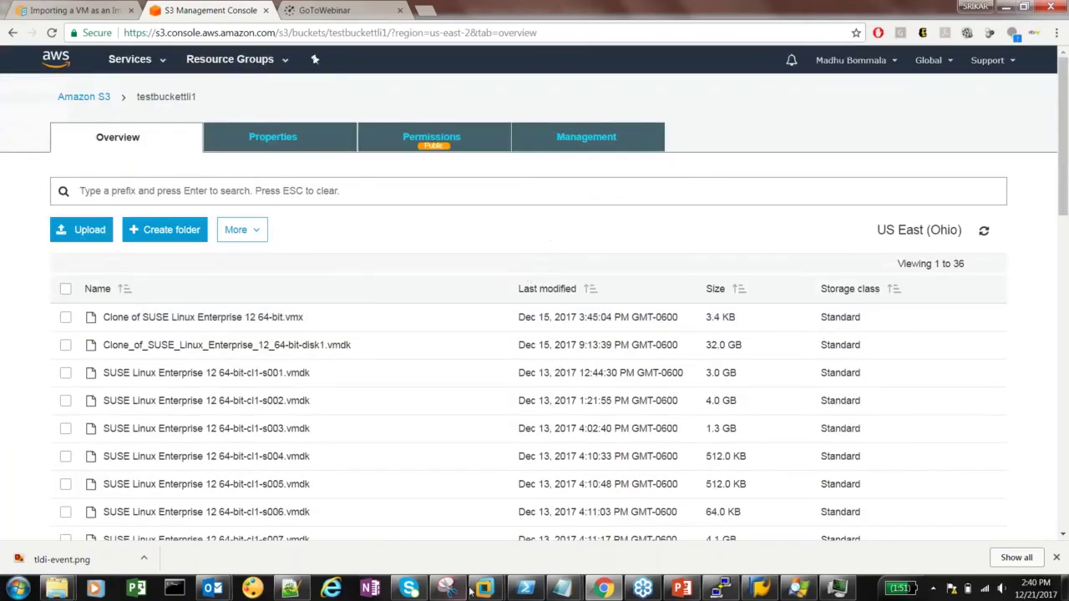
{"action": "left_click", "coordinate": [533, 589]}
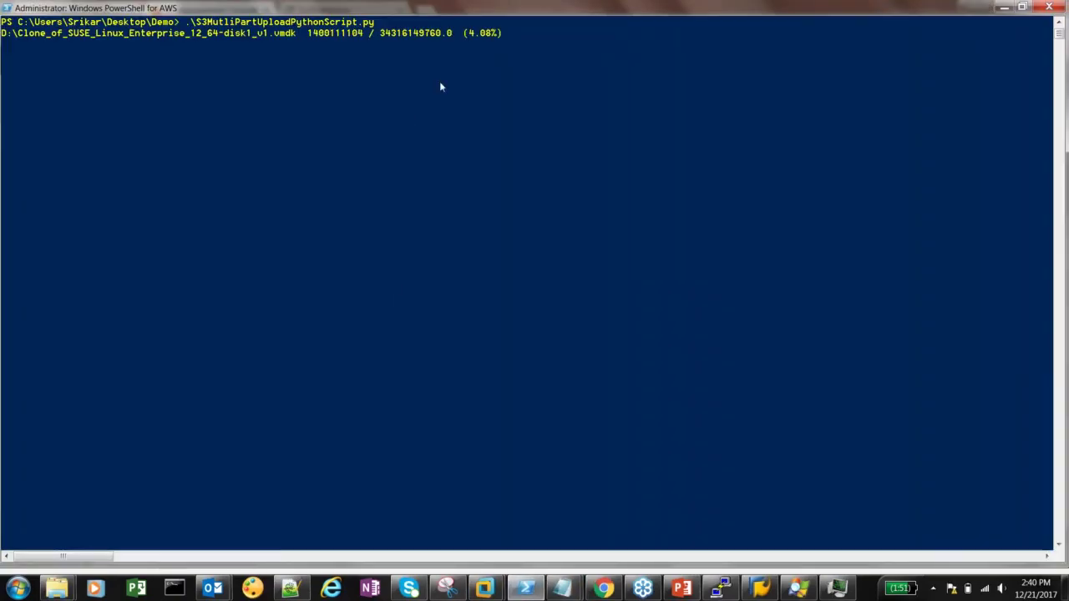
Step: Review the upload-part command in the Notepad notes, then minimize Notepad to show the 4.71% upload
{"action": "mouse_move", "coordinate": [564, 592]}
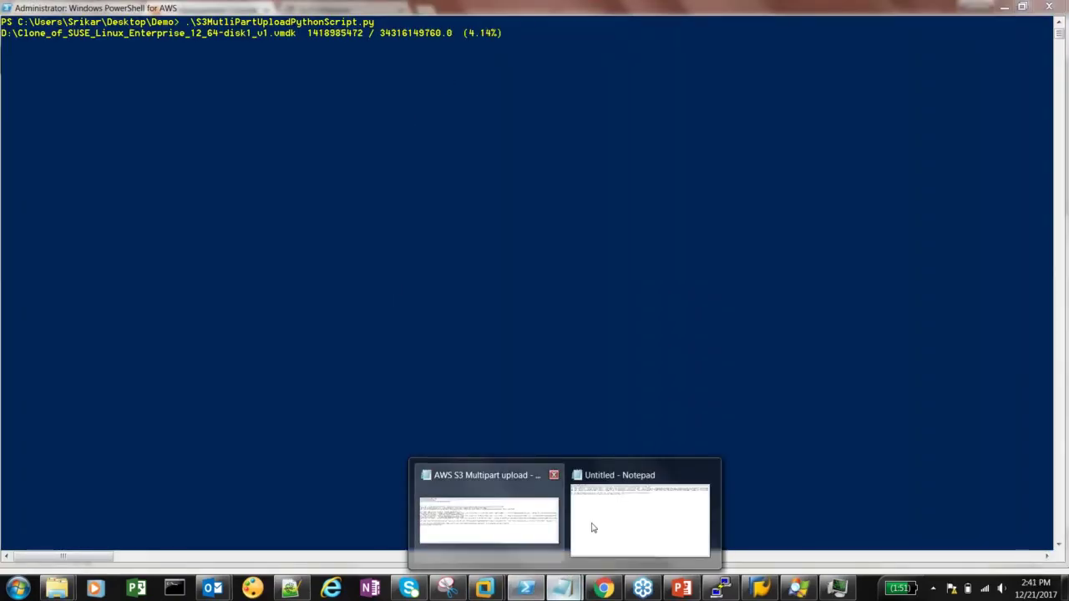
{"action": "left_click", "coordinate": [649, 522]}
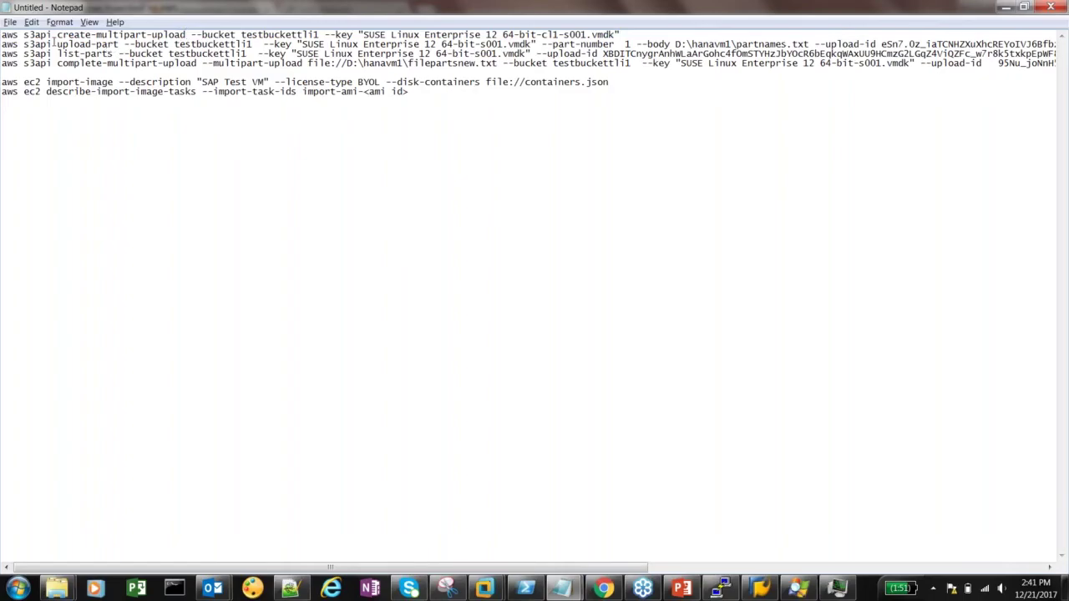
{"action": "left_click_drag", "start_coordinate": [58, 45], "coordinate": [119, 46]}
{"action": "left_click", "coordinate": [119, 64]}
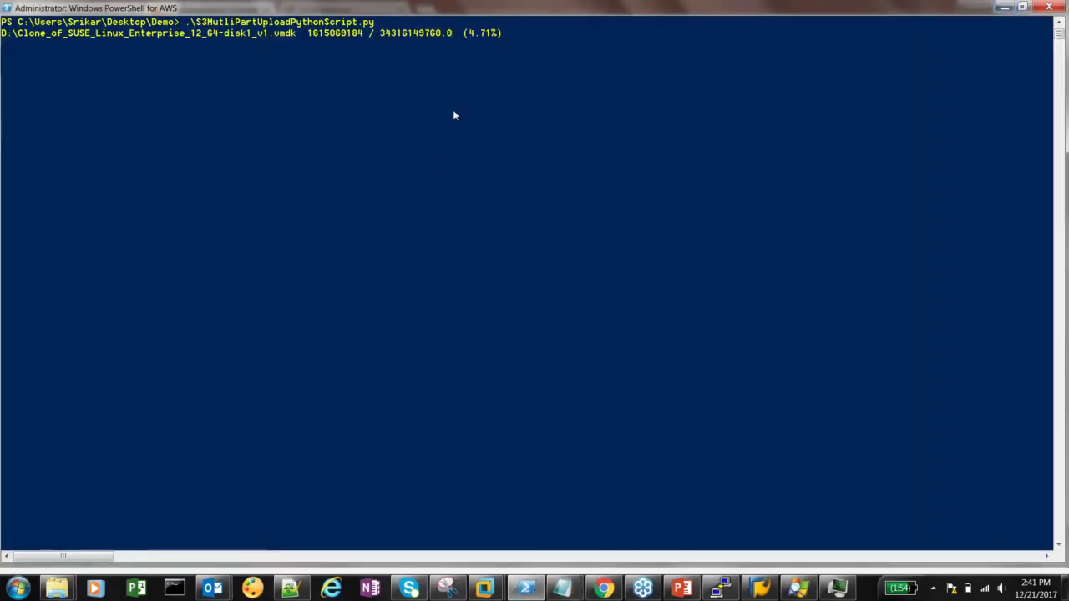
{"action": "left_click", "coordinate": [1004, 7]}
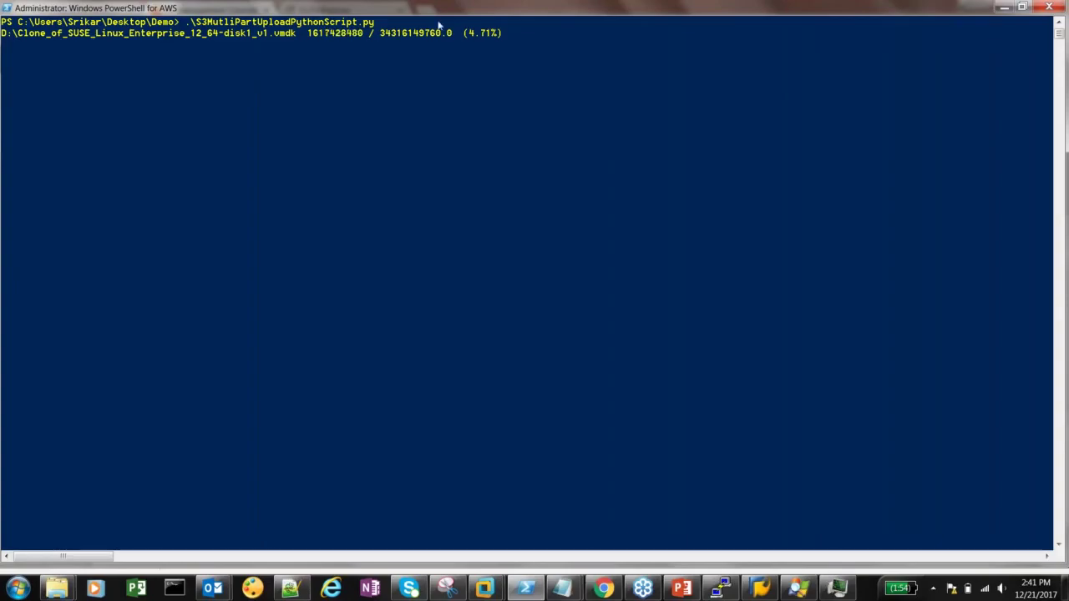
Step: Check the upload progress and highlight the list-parts command in the Notepad notes
{"action": "left_click", "coordinate": [1003, 6]}
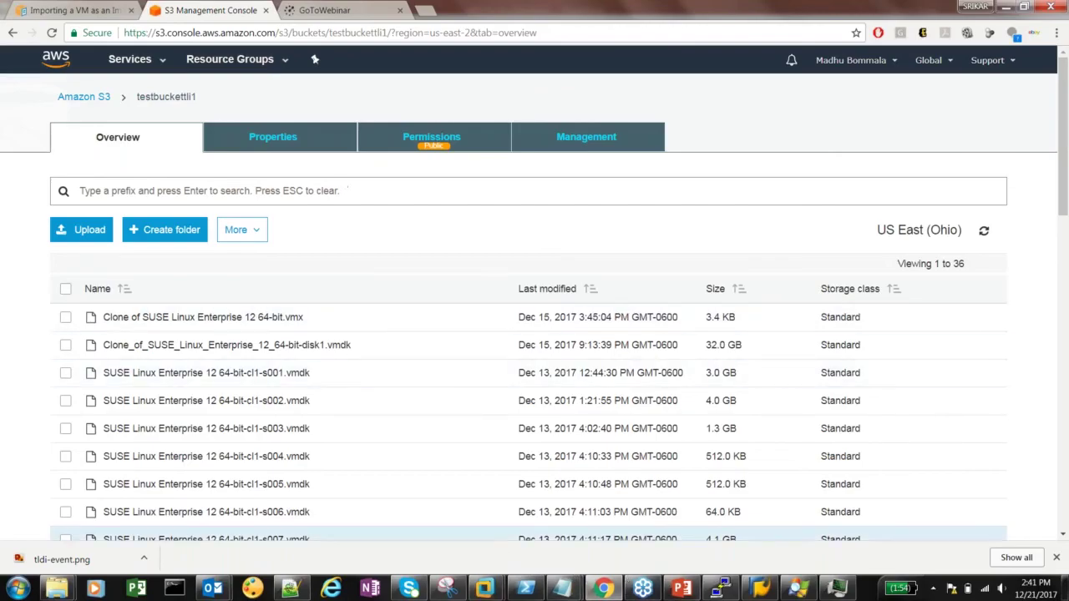
{"action": "left_click", "coordinate": [526, 589]}
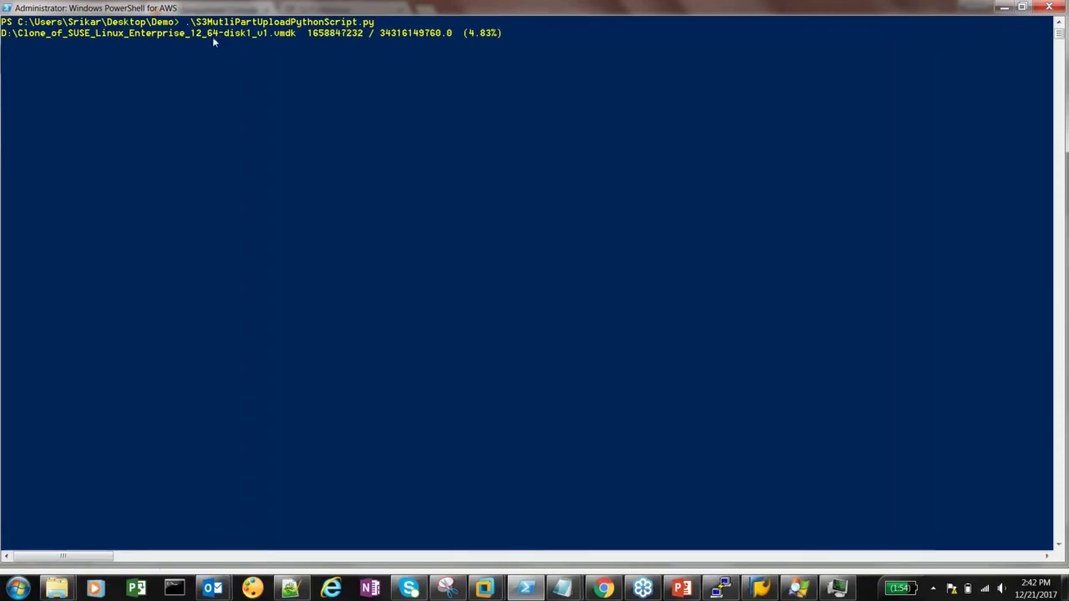
{"action": "left_click", "coordinate": [602, 589]}
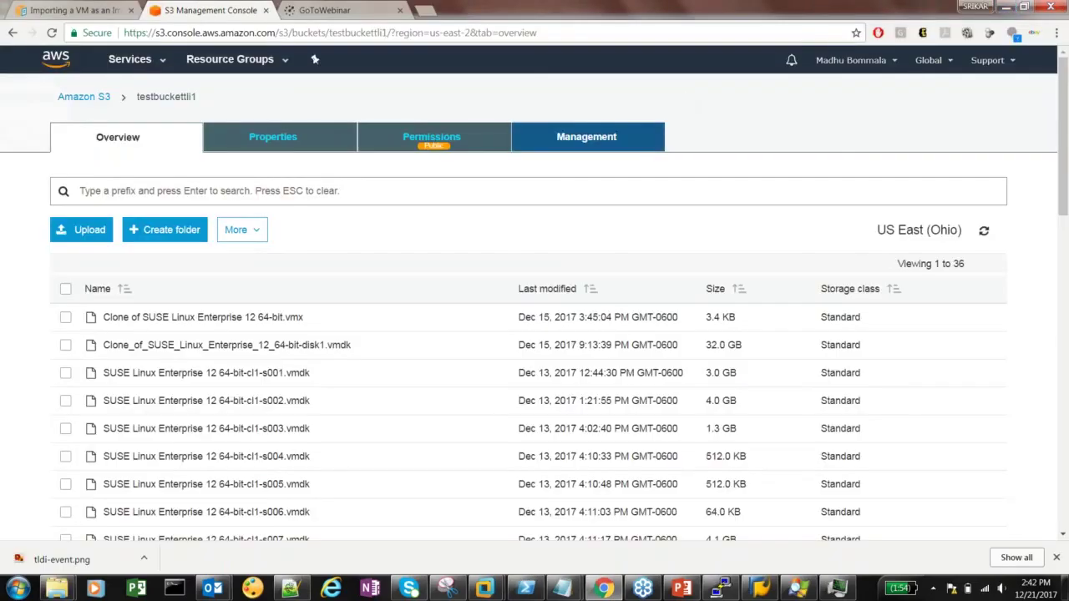
{"action": "mouse_move", "coordinate": [564, 589]}
{"action": "left_click", "coordinate": [609, 534]}
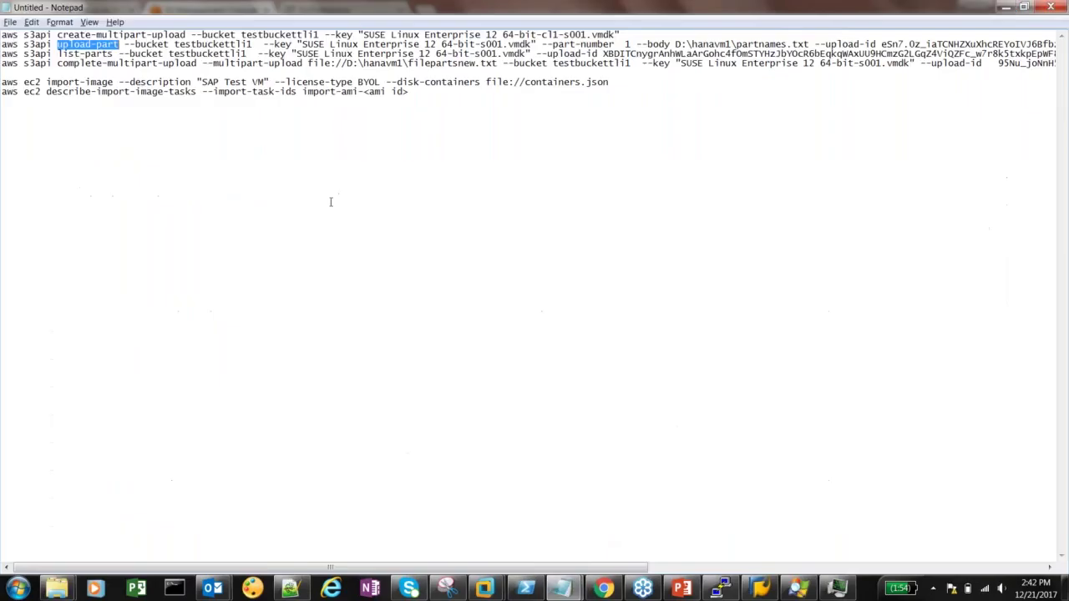
{"action": "left_click_drag", "start_coordinate": [3, 54], "coordinate": [102, 57]}
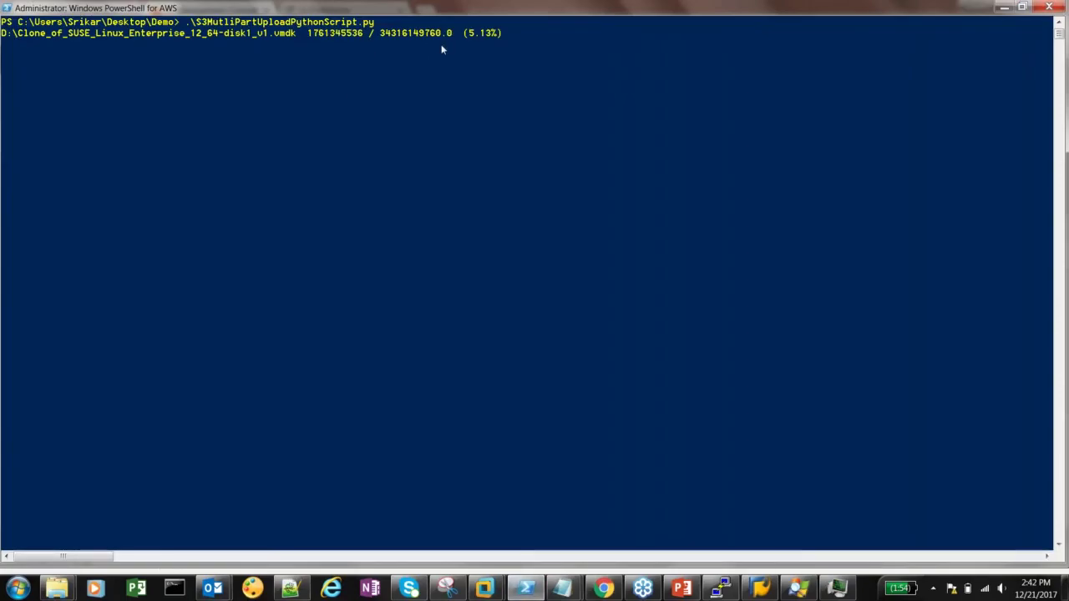
{"action": "left_click", "coordinate": [1006, 8]}
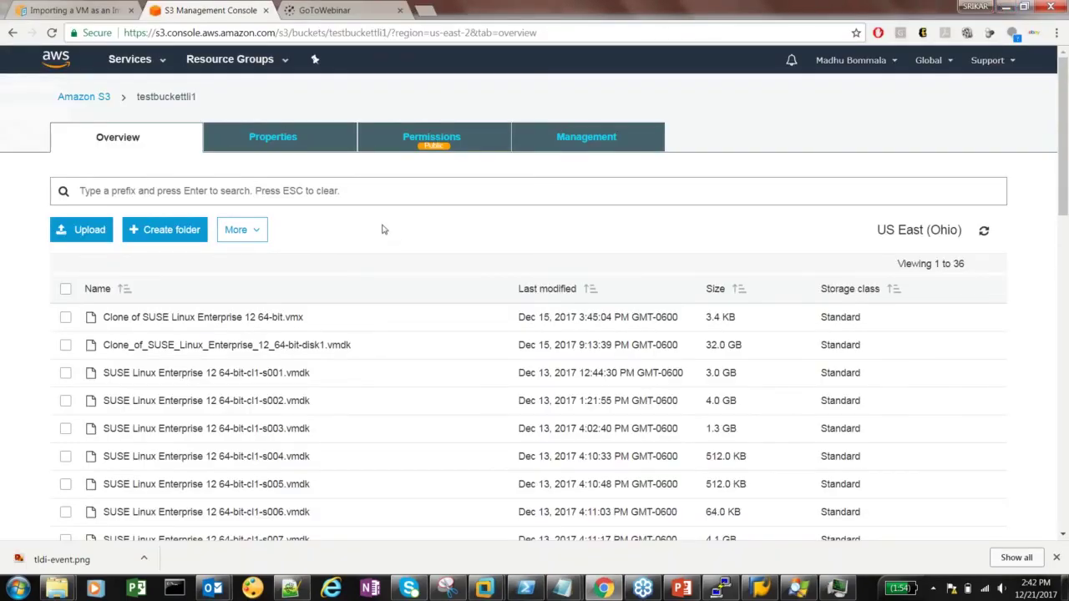
Step: Select Clone_of_SUSE_Linux_Enterprise_12_64-bit-disk1.vmdk in S3 and review its 32.0 GB details
{"action": "scroll", "coordinate": [382, 229], "scroll_direction": "down", "scroll_amount": 2}
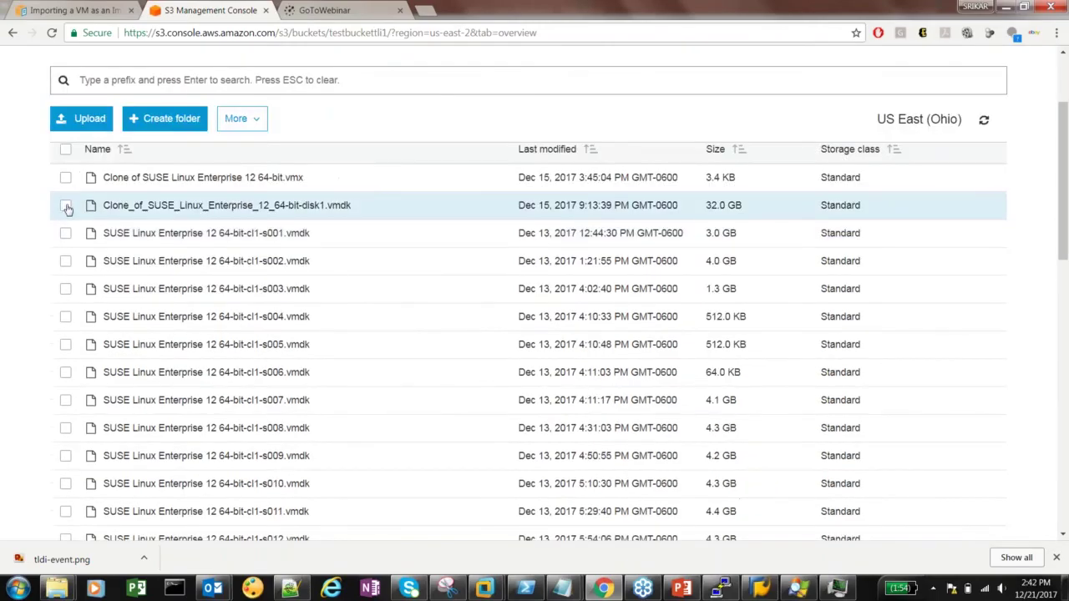
{"action": "left_click", "coordinate": [66, 206]}
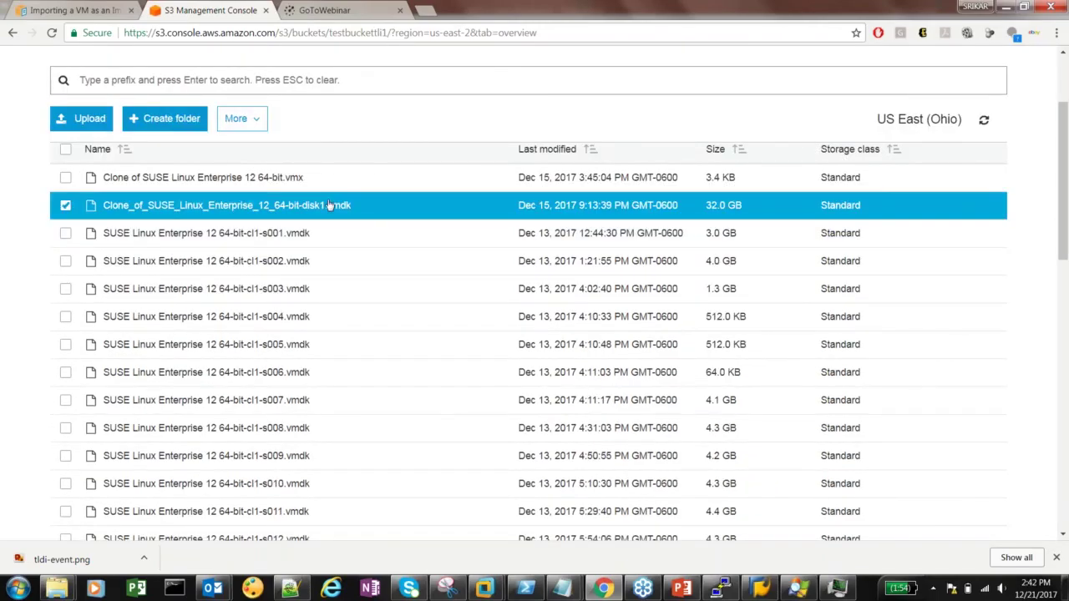
{"action": "left_click", "coordinate": [703, 208]}
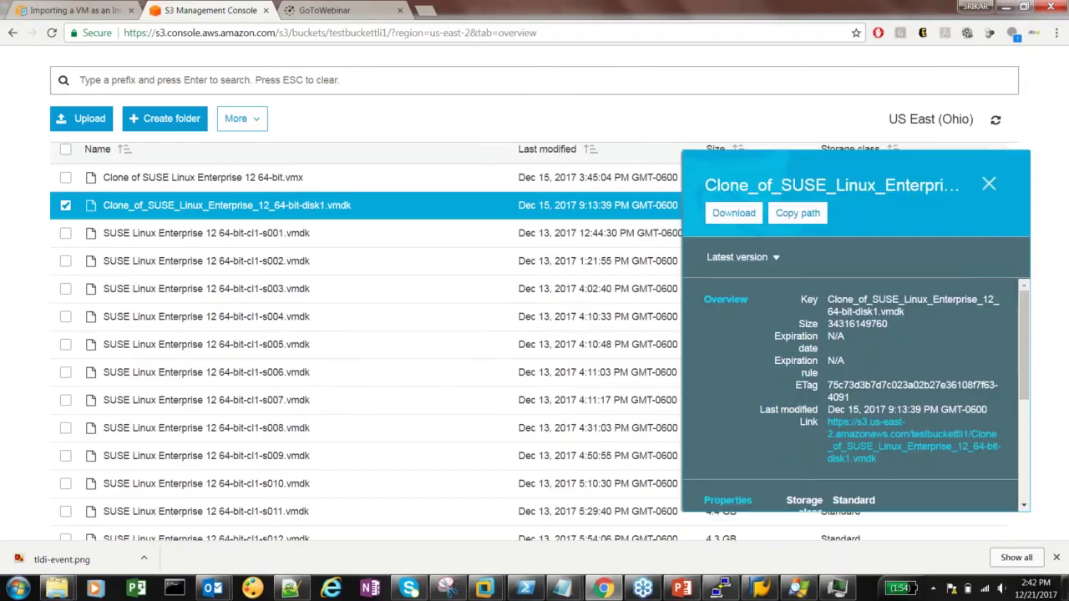
{"action": "left_click", "coordinate": [993, 183]}
{"action": "key", "text": "alt+Tab"}
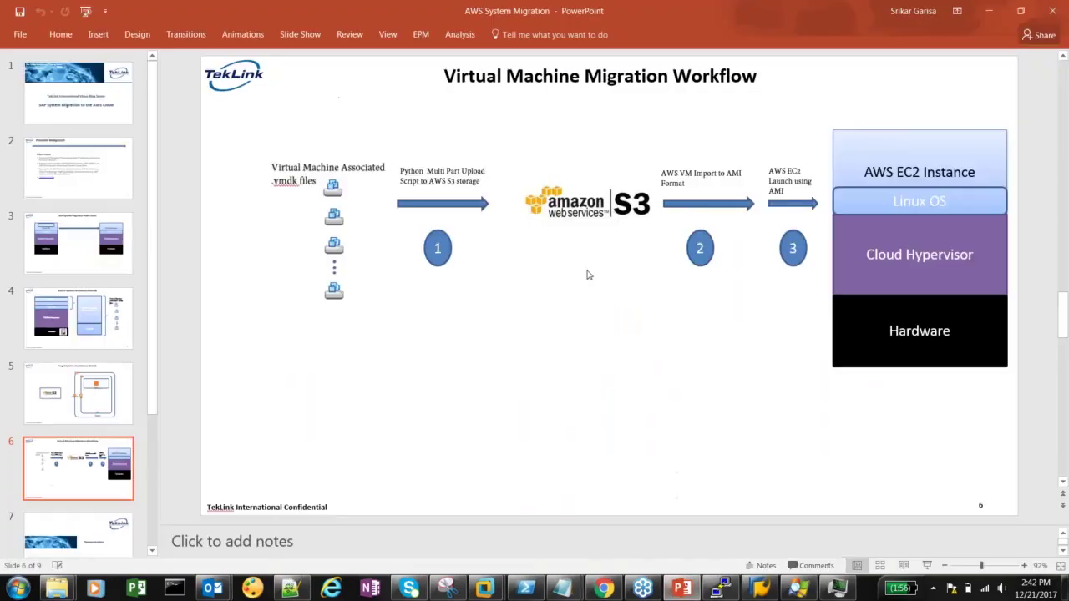
Step: Show the Virtual Machine Migration Workflow slide, then minimize PowerPoint and bring up the command notes
{"action": "scroll", "coordinate": [589, 283], "scroll_direction": "up", "scroll_amount": 1}
{"action": "scroll", "coordinate": [590, 282], "scroll_direction": "down", "scroll_amount": 1}
{"action": "left_click", "coordinate": [991, 10]}
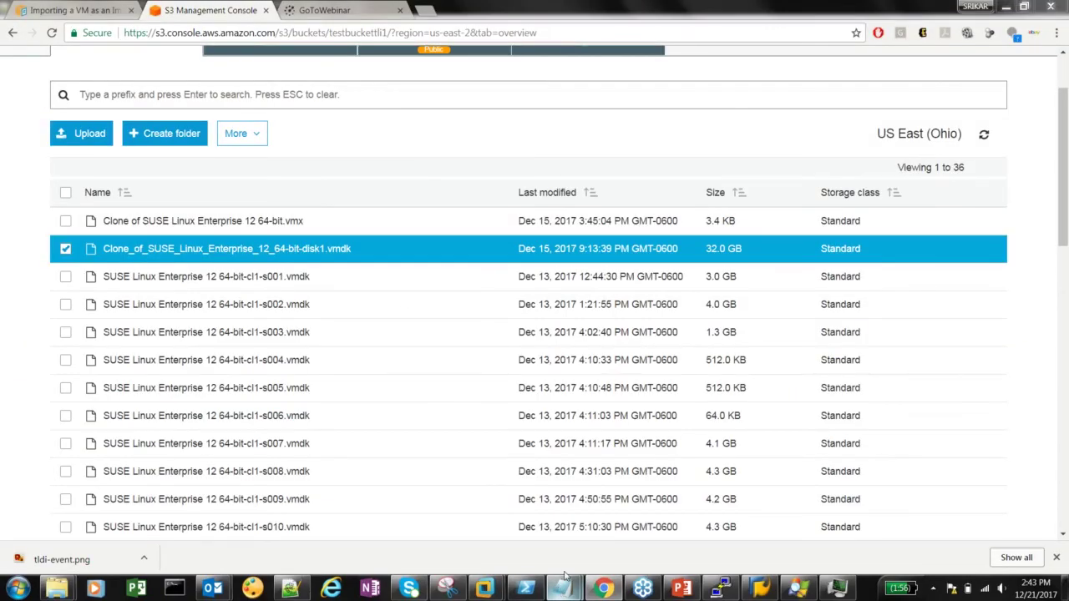
{"action": "mouse_move", "coordinate": [561, 589]}
{"action": "left_click", "coordinate": [615, 541]}
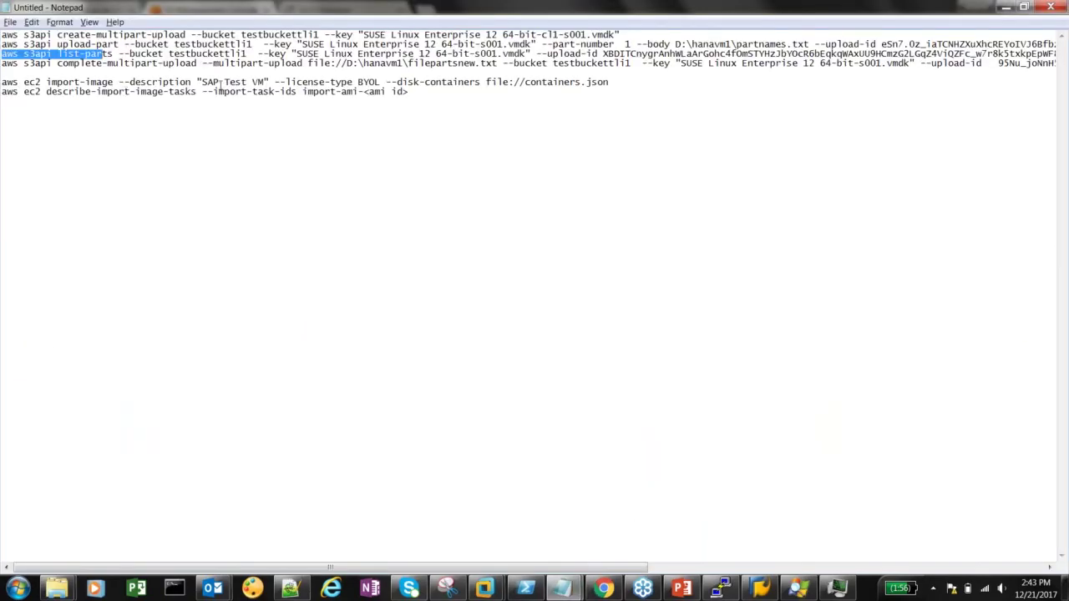
Step: Highlight 'aws ec2 import-image' in the notes, then return to the testbucketlli1 listing
{"action": "left_click_drag", "start_coordinate": [5, 82], "coordinate": [113, 82]}
{"action": "key", "text": "alt+Tab"}
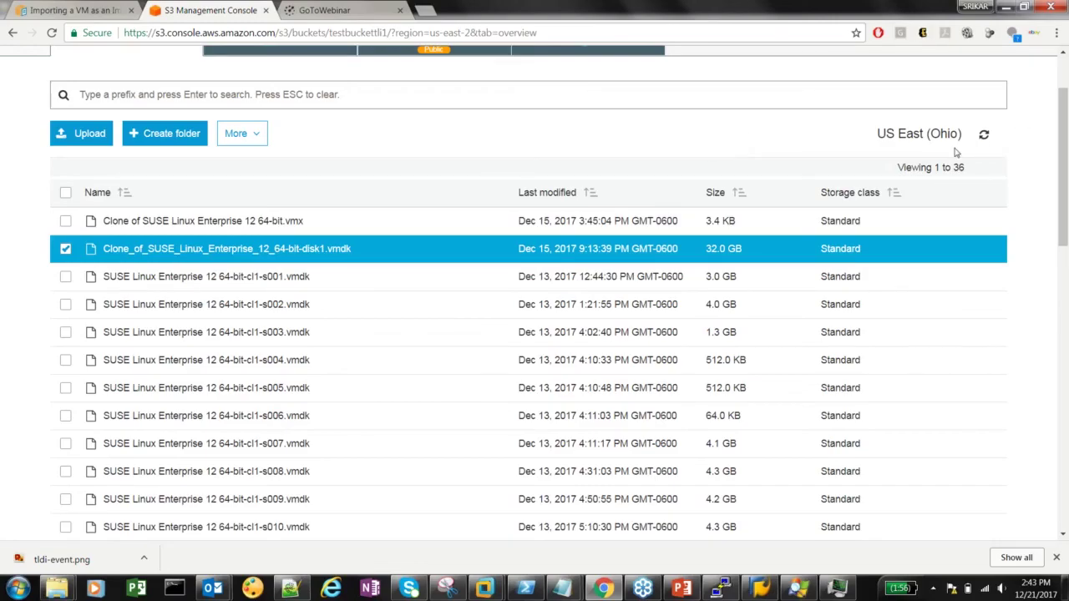
{"action": "scroll", "coordinate": [935, 150], "scroll_direction": "up", "scroll_amount": 2}
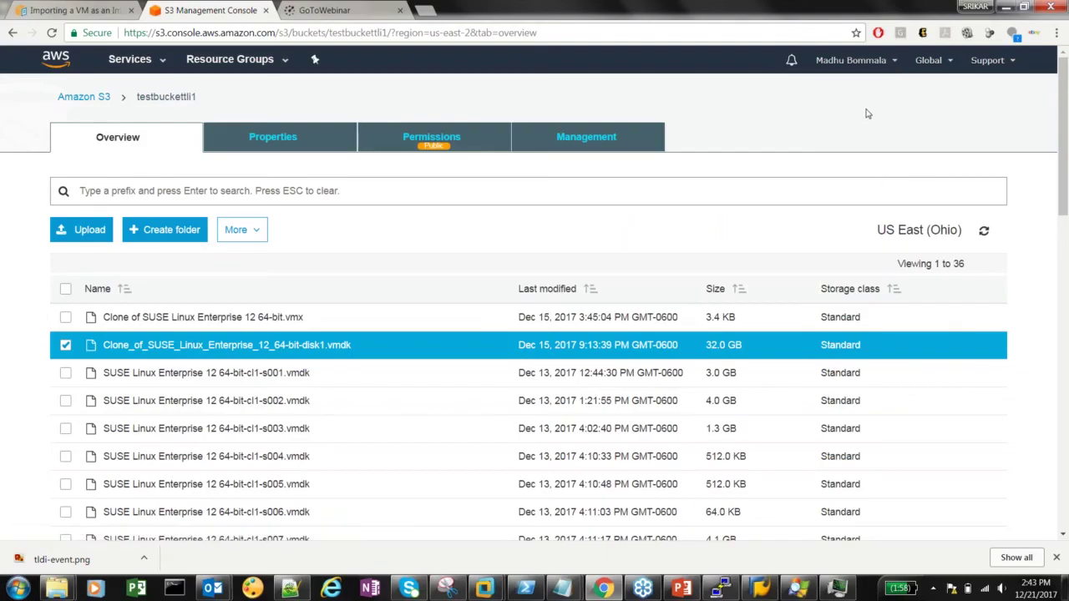
Step: Confirm S3 uses the Global region, then check the 6.44% PowerShell upload and minimize it
{"action": "left_click", "coordinate": [952, 62]}
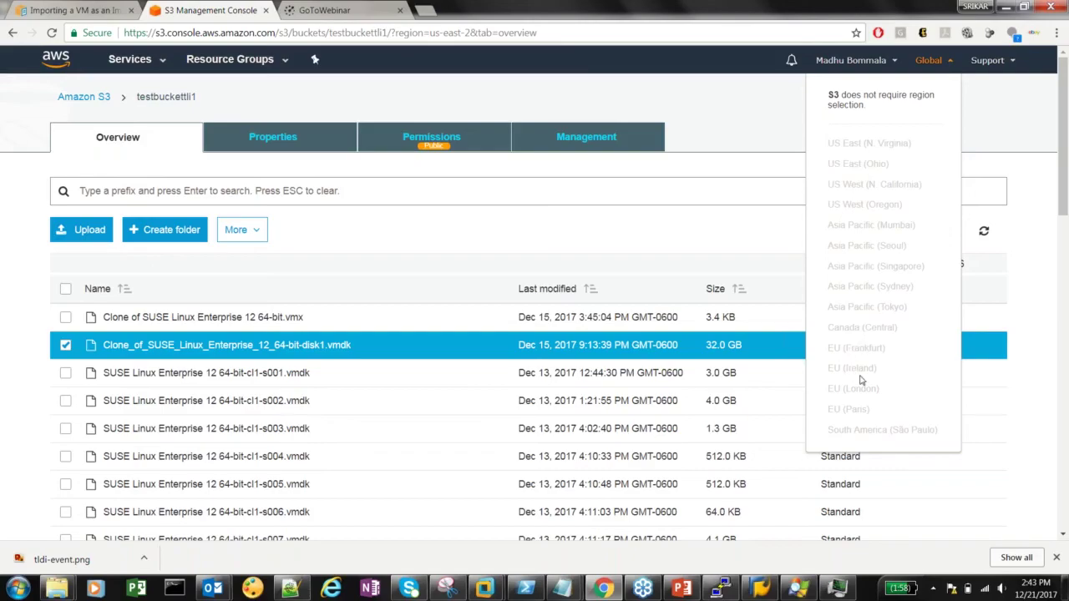
{"action": "left_click", "coordinate": [634, 222]}
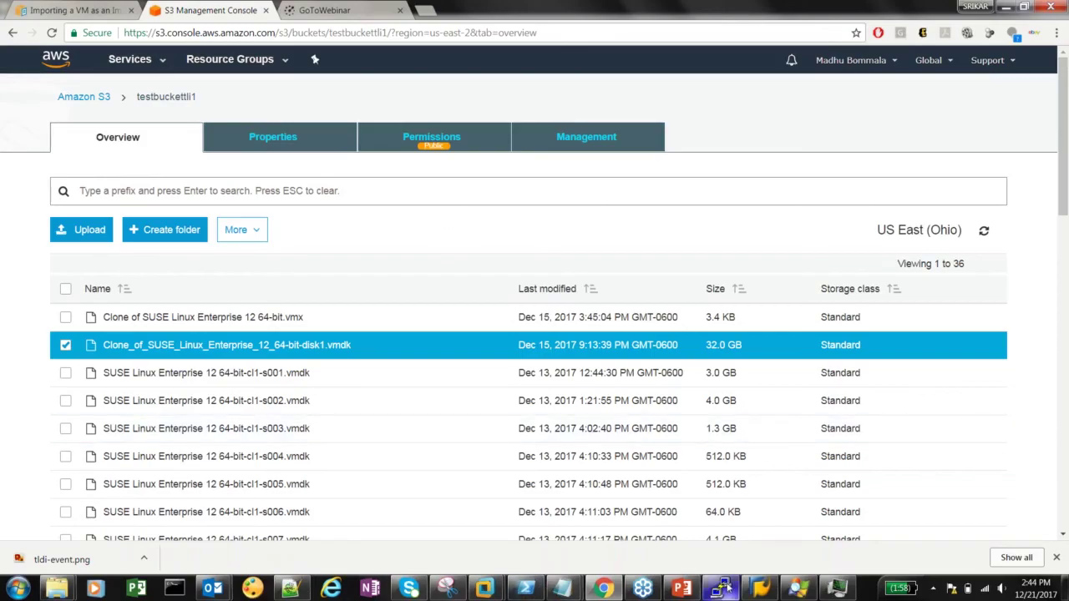
{"action": "left_click", "coordinate": [525, 589]}
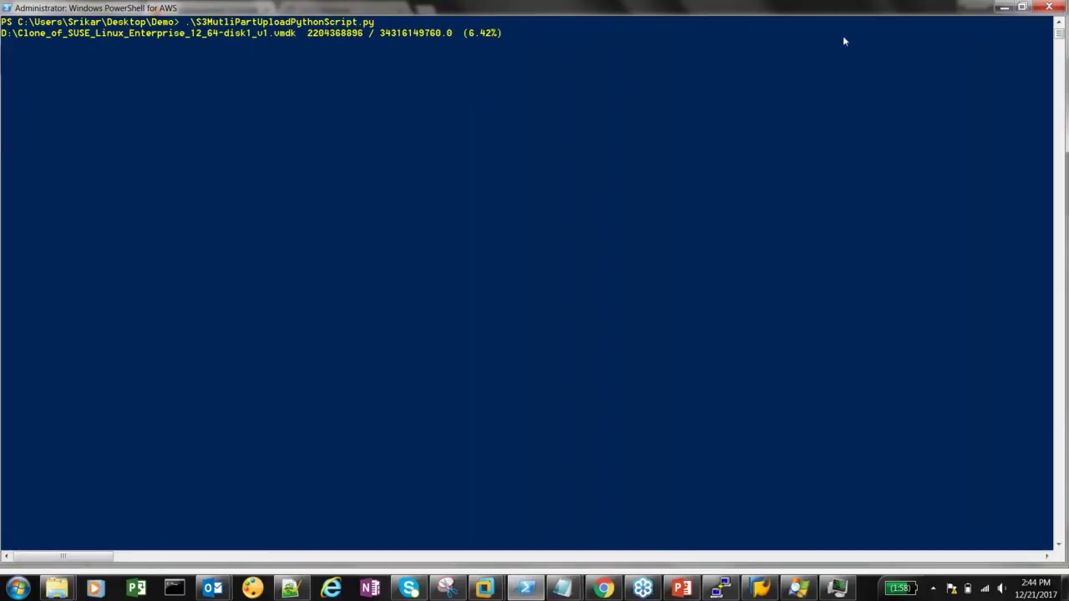
{"action": "left_click", "coordinate": [1003, 7]}
Step: Add a blank line after the import-image command and open containers.json maximized, showing the Disk1–Disk7 entries
{"action": "left_click", "coordinate": [561, 588]}
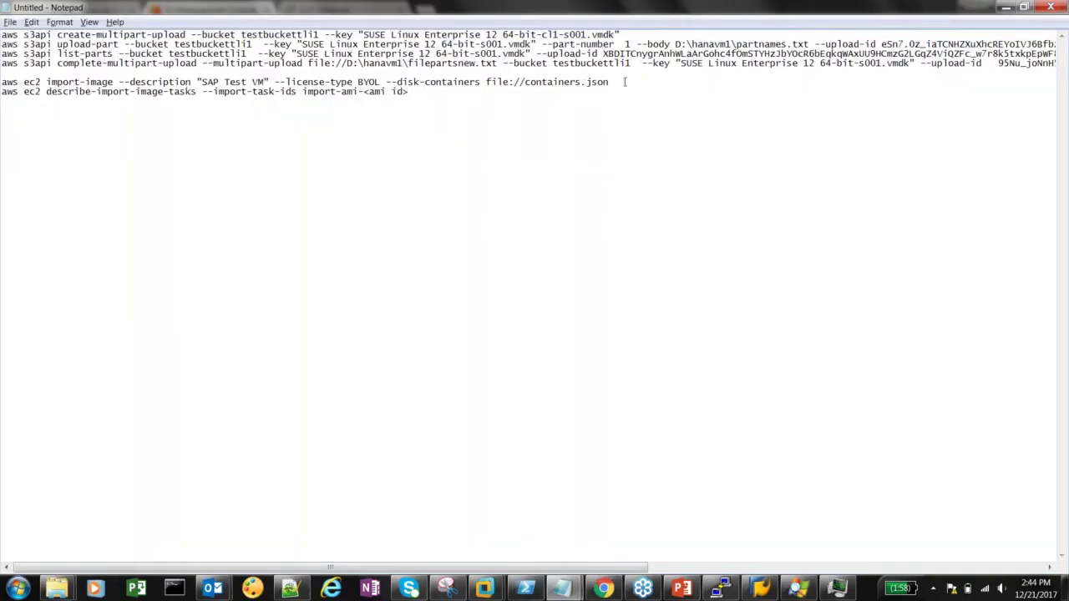
{"action": "key", "text": "Return"}
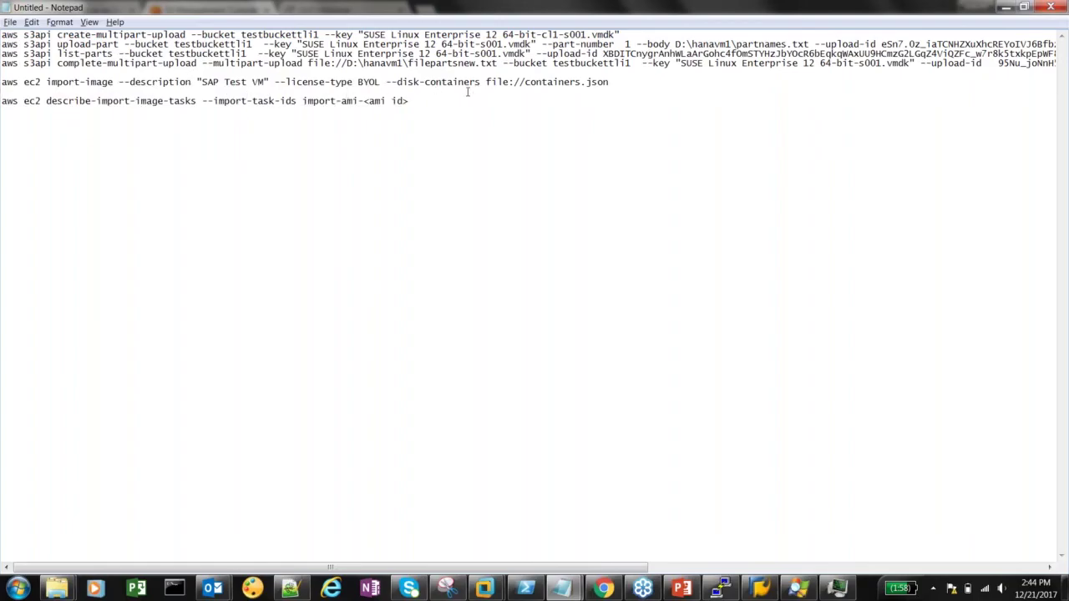
{"action": "left_click_drag", "start_coordinate": [612, 82], "coordinate": [524, 82]}
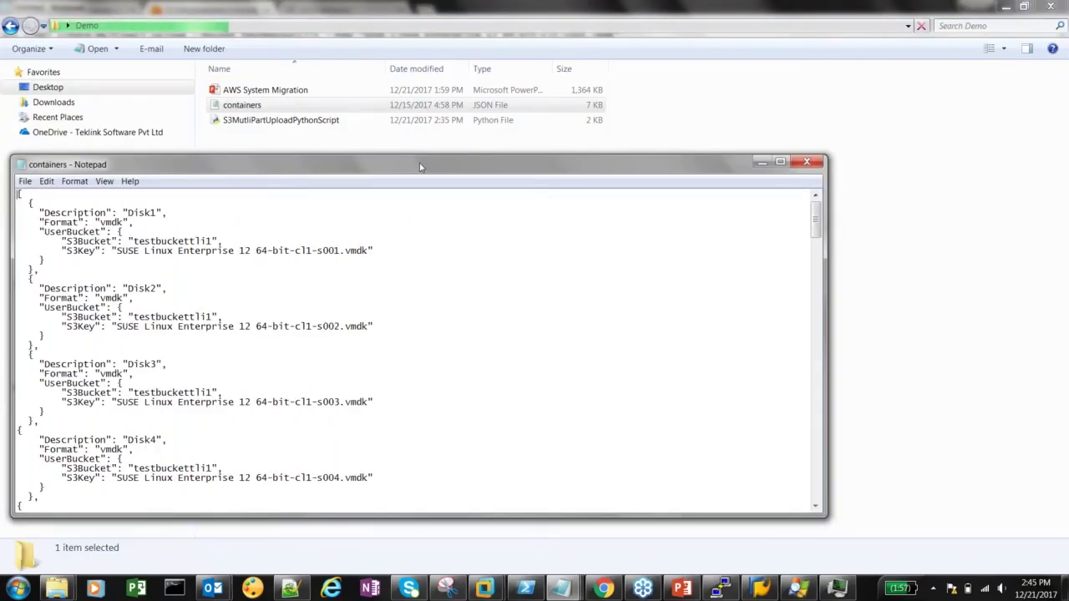
{"action": "double_click", "coordinate": [420, 167]}
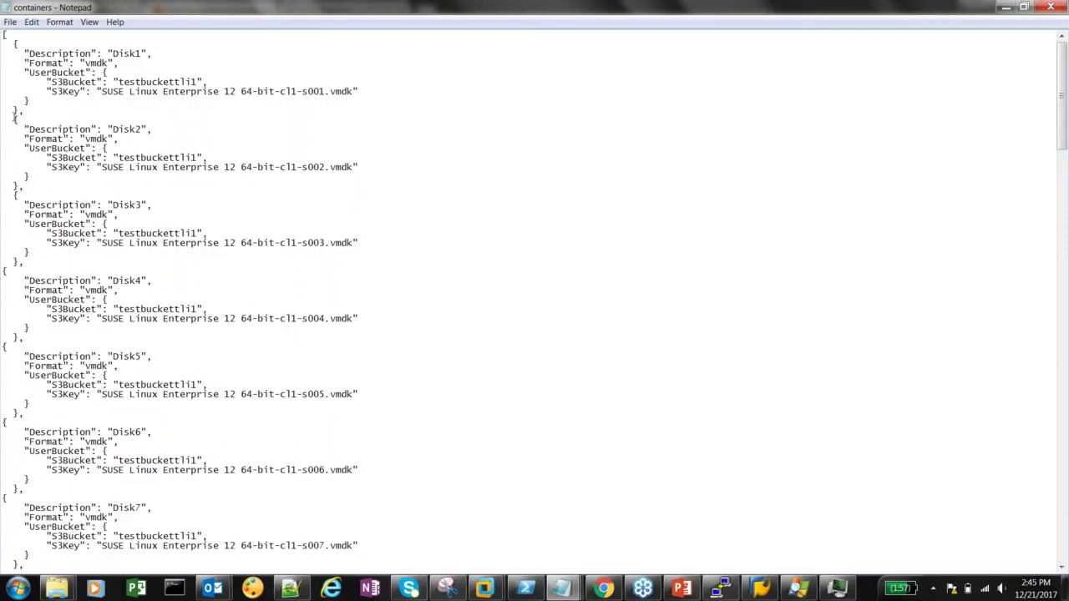
{"action": "left_click_drag", "start_coordinate": [11, 119], "coordinate": [385, 186]}
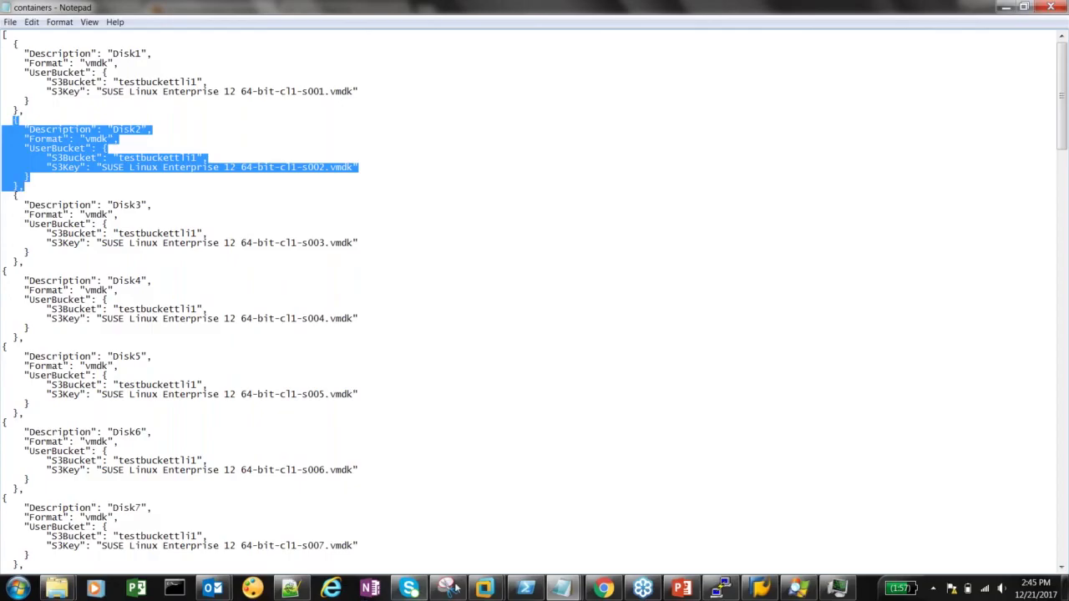
Step: Delete the Disk2 through Disk34 blocks from containers, keeping only the Disk1 entry
{"action": "left_click", "coordinate": [618, 591]}
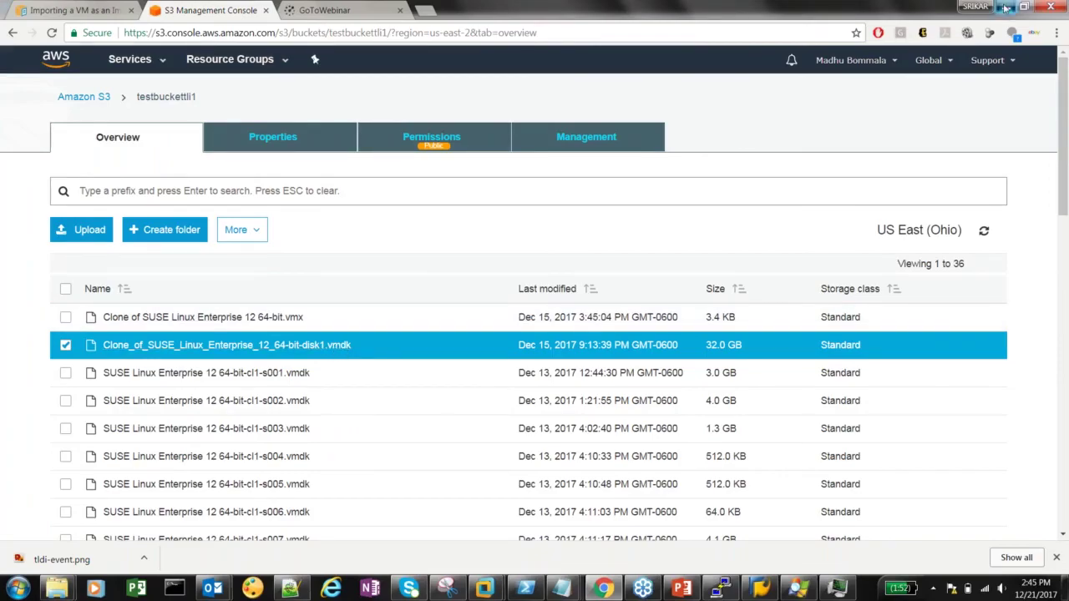
{"action": "key", "text": "alt+Tab"}
{"action": "left_click_drag", "start_coordinate": [39, 181], "coordinate": [413, 545]}
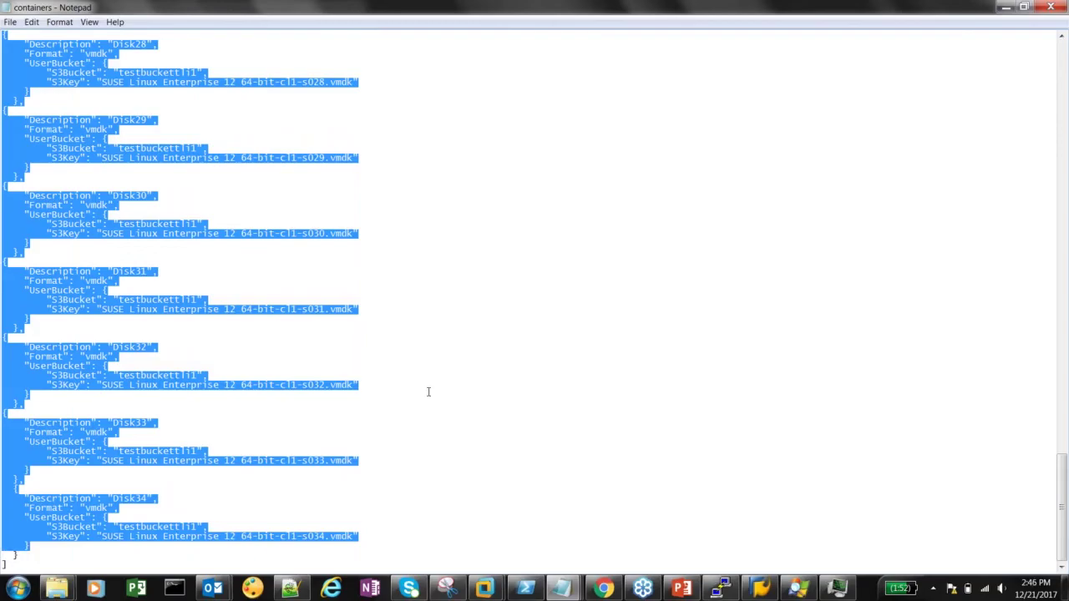
{"action": "key", "text": "shift+Down"}
{"action": "key", "text": "Delete"}
Step: Add a comma after Disk1's closing brace and check the testbucketlli1 bucket name
{"action": "left_click", "coordinate": [31, 111]}
{"action": "type", "text": ","}
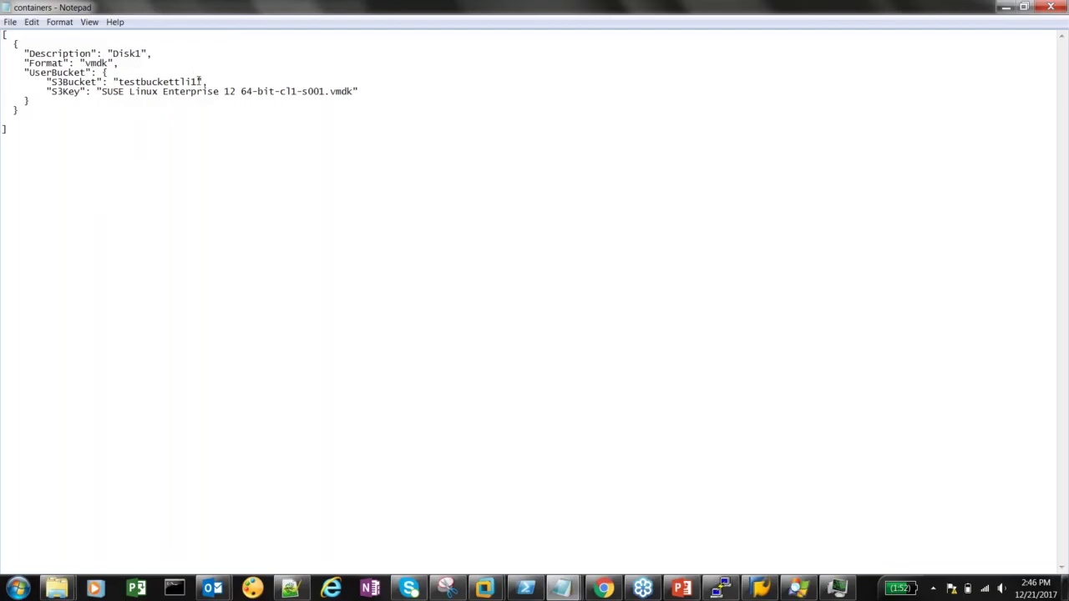
{"action": "left_click_drag", "start_coordinate": [198, 82], "coordinate": [100, 95]}
{"action": "left_click", "coordinate": [255, 56]}
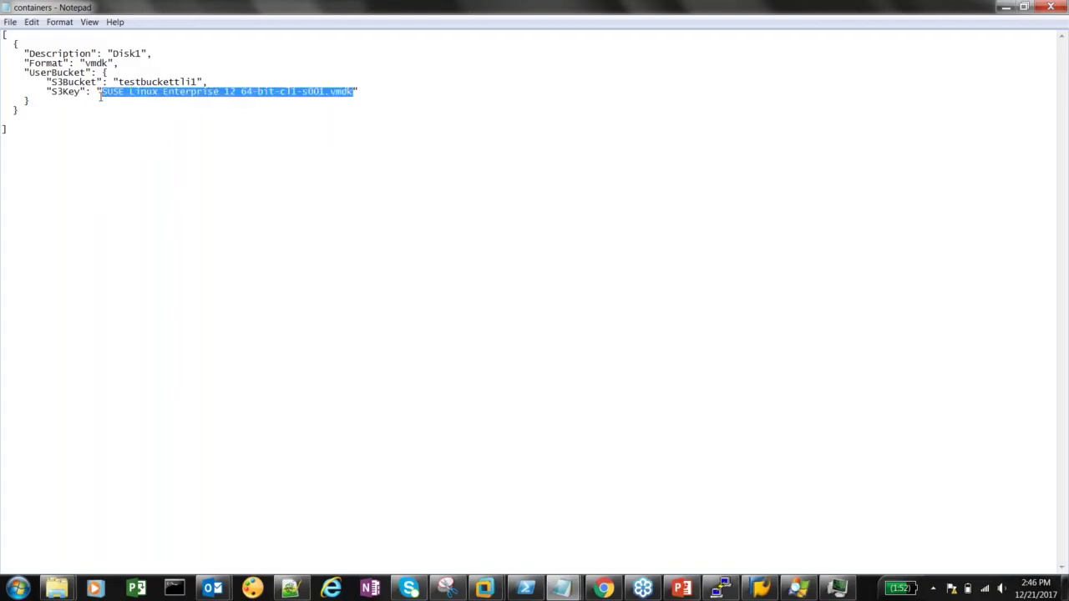
Step: Copy the full name of the disk1 vmdk object from its S3 overview page
{"action": "left_click", "coordinate": [603, 588]}
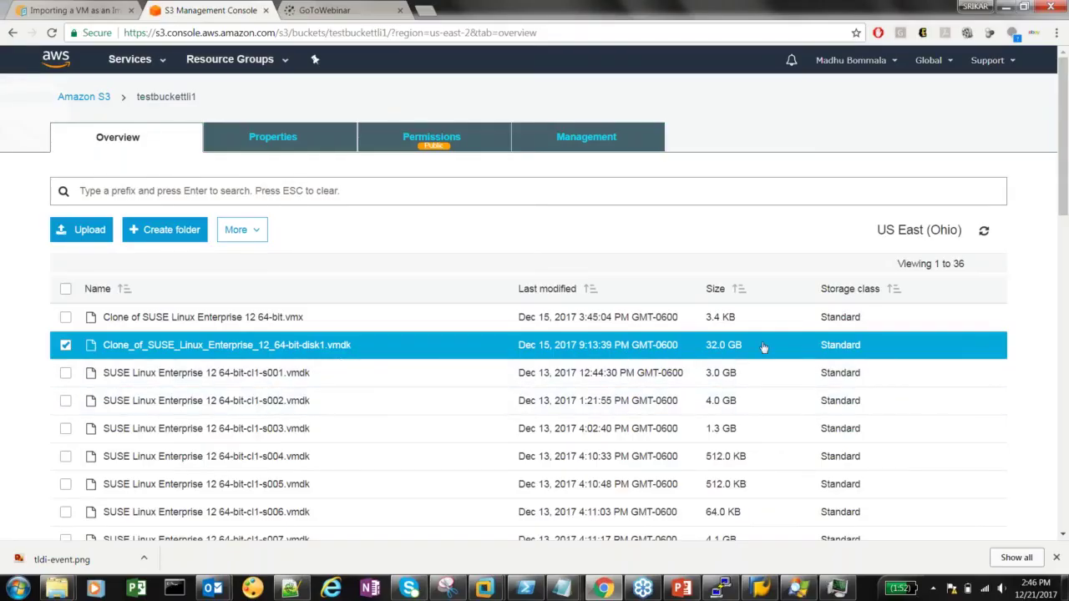
{"action": "left_click", "coordinate": [293, 345]}
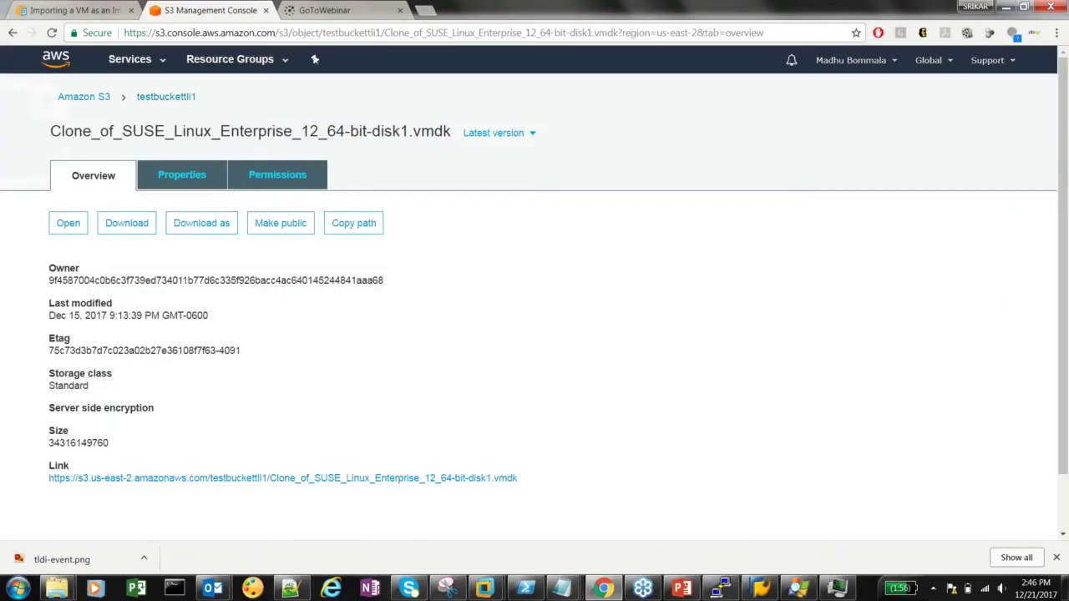
{"action": "left_click_drag", "start_coordinate": [50, 131], "coordinate": [451, 135]}
{"action": "key", "text": "ctrl+c"}
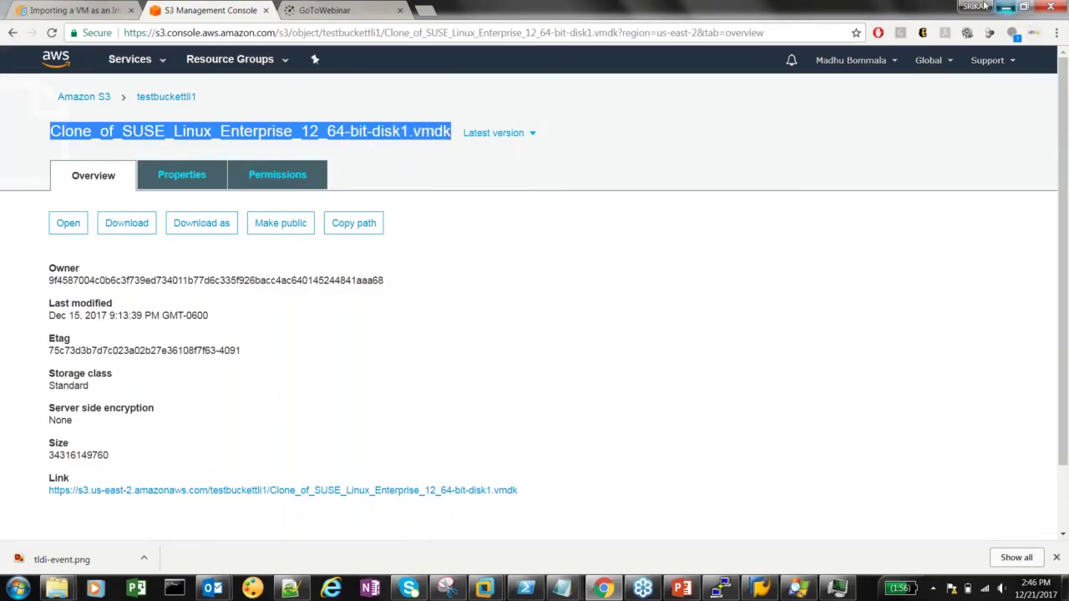
Step: Set S3Key to Clone_of_SUSE_Linux_Enterprise_12_64-bit-disk1.vmdk, then save and close the containers file
{"action": "left_click", "coordinate": [1004, 6]}
{"action": "key", "text": "ctrl+v"}
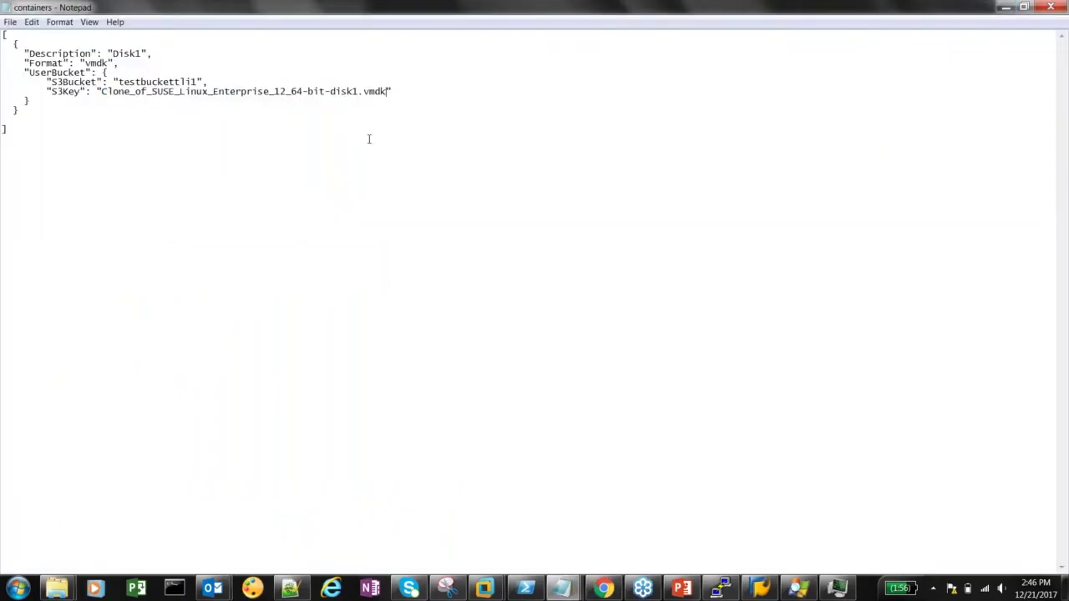
{"action": "left_click", "coordinate": [11, 21]}
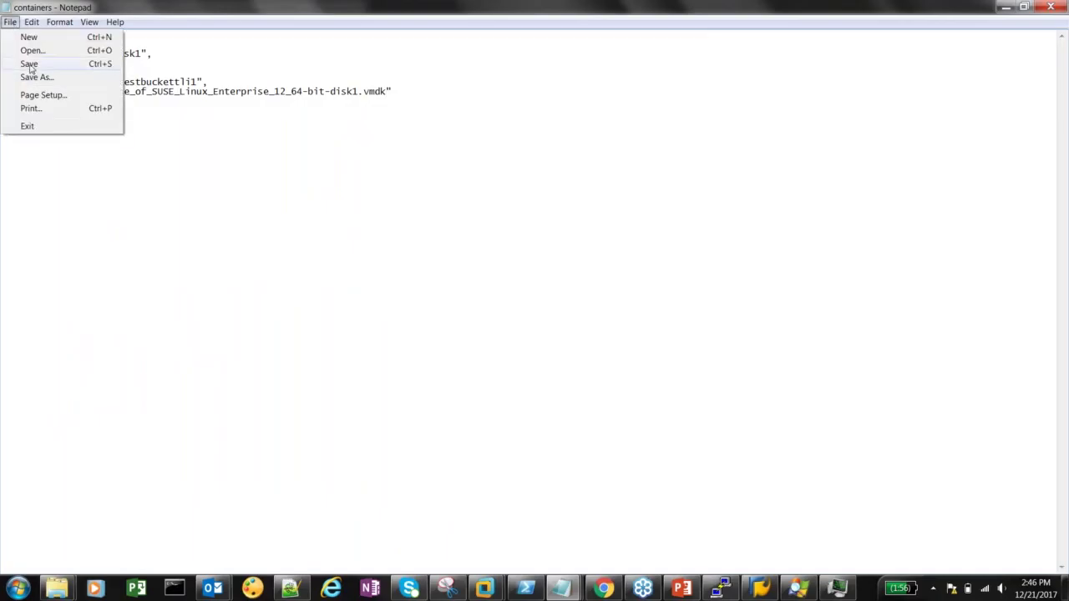
{"action": "left_click", "coordinate": [30, 63]}
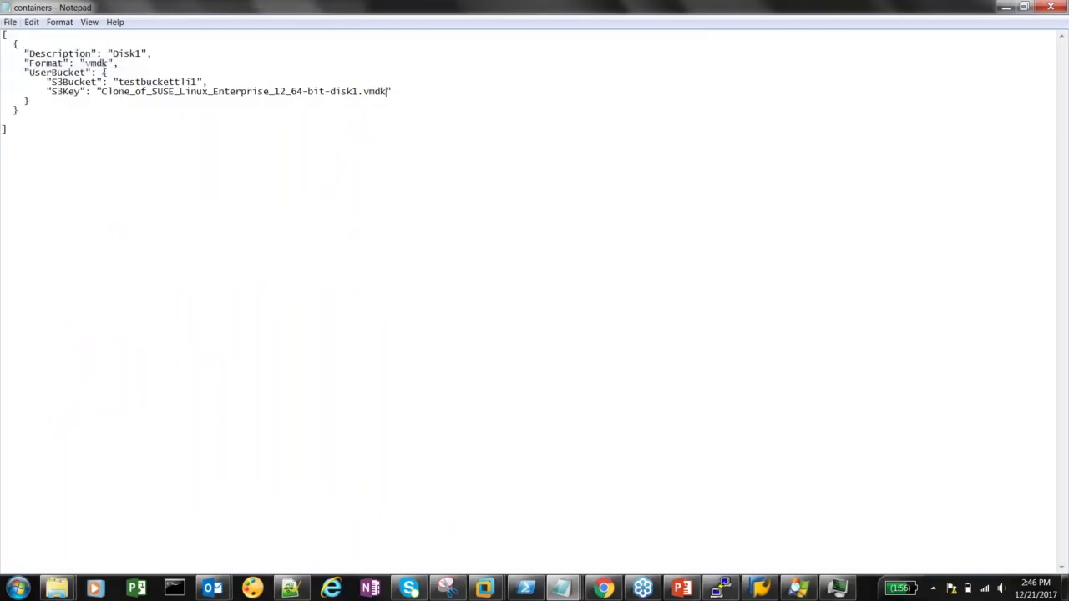
{"action": "left_click", "coordinate": [1057, 7]}
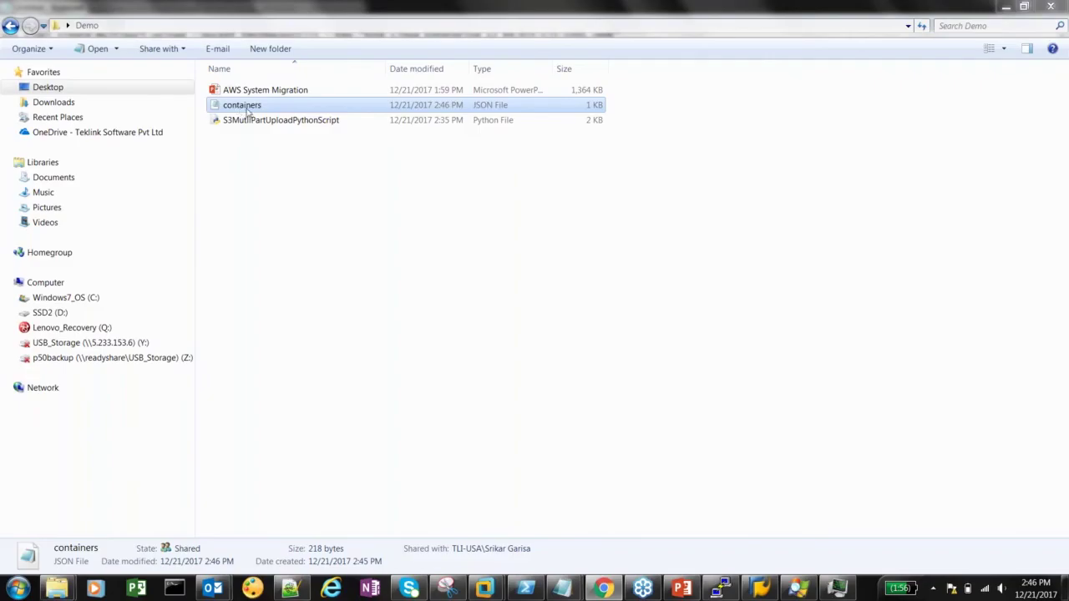
Step: Reopen the containers file from the Demo folder to review its contents, then close it
{"action": "double_click", "coordinate": [245, 106]}
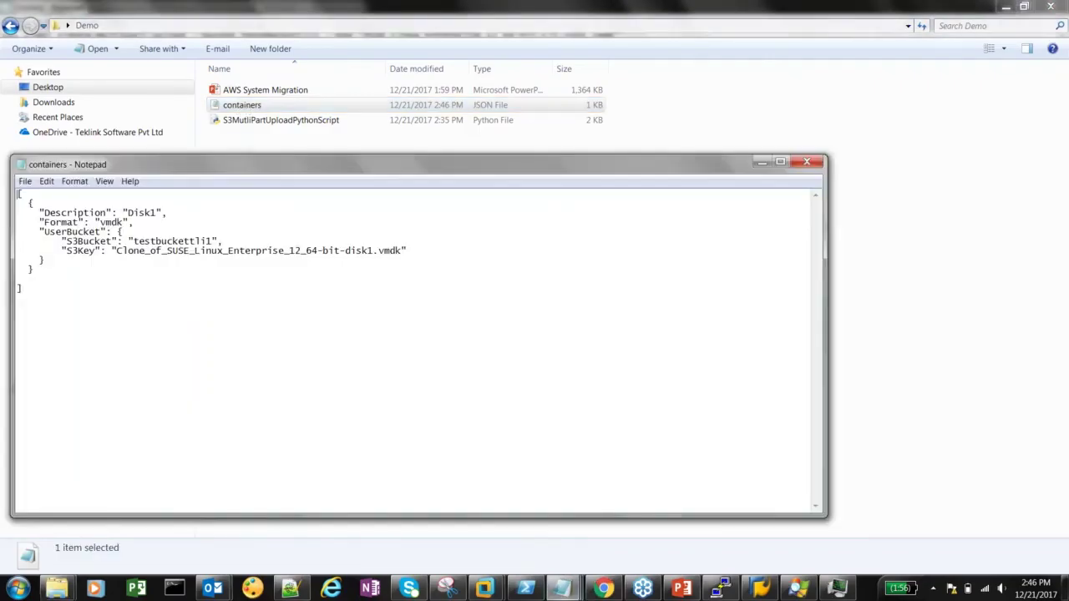
{"action": "key", "text": "ctrl+a"}
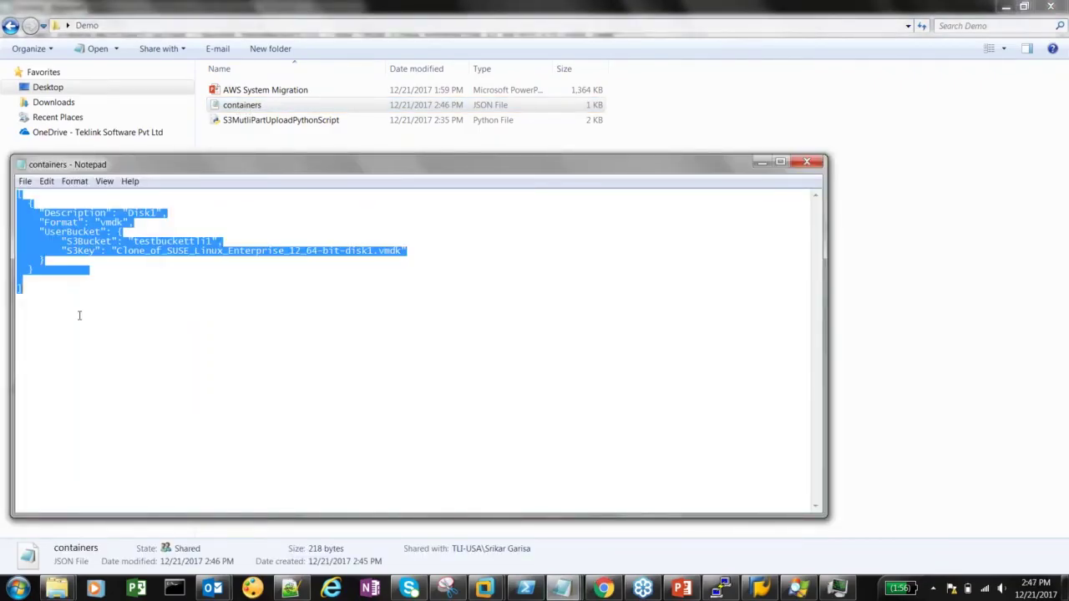
{"action": "left_click", "coordinate": [100, 291]}
{"action": "key", "text": "ctrl+a"}
{"action": "left_click", "coordinate": [334, 313]}
{"action": "left_click", "coordinate": [807, 161]}
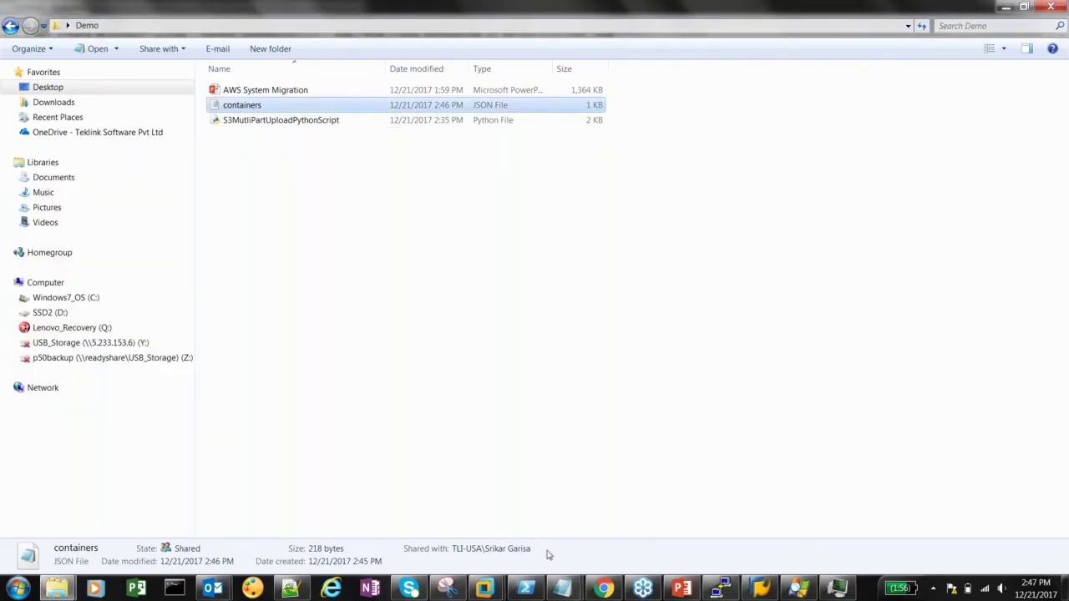
Step: Launch a new Windows PowerShell for AWS window via the 'aws' Start search
{"action": "left_click", "coordinate": [525, 589]}
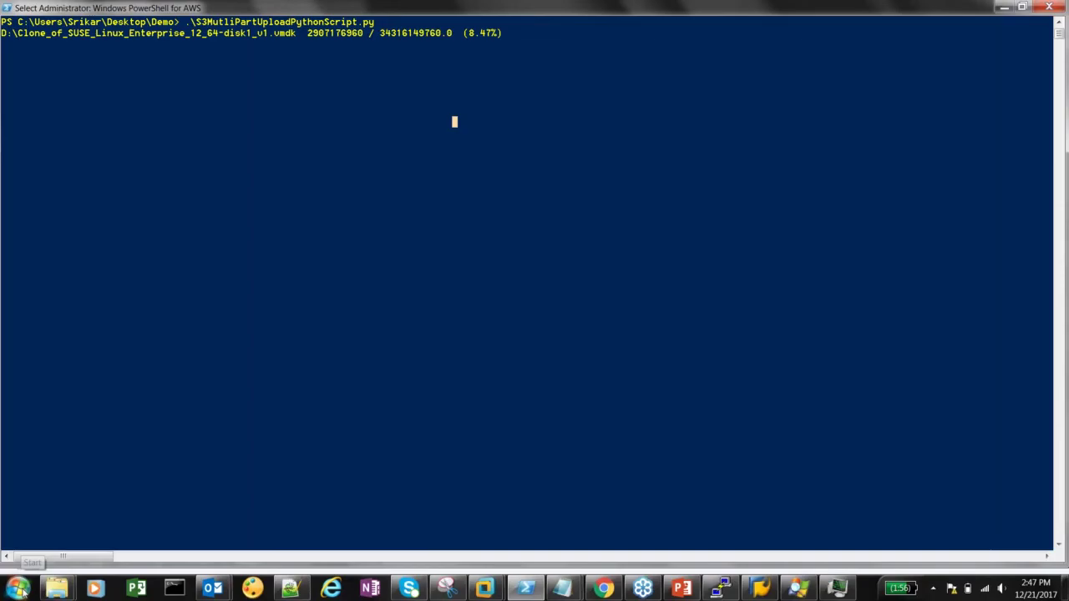
{"action": "key", "text": "super"}
{"action": "type", "text": "aws"}
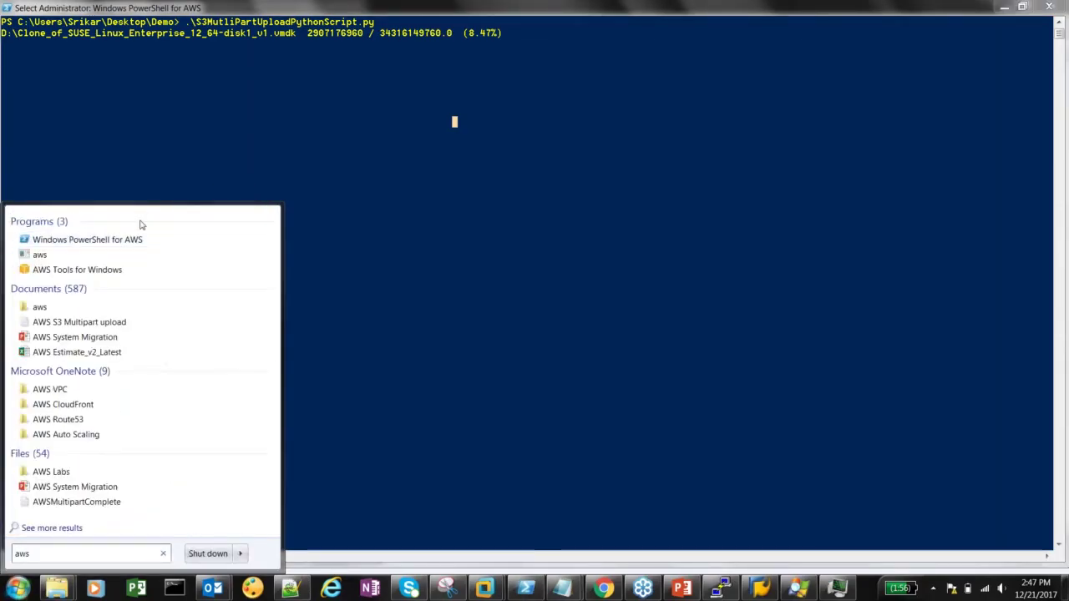
{"action": "left_click", "coordinate": [136, 239]}
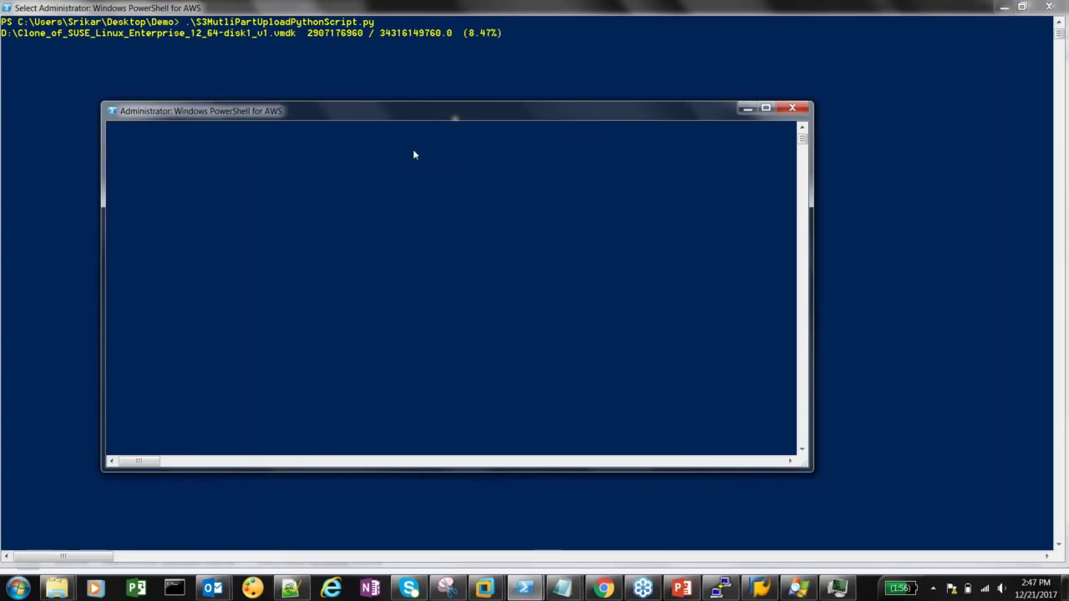
{"action": "mouse_move", "coordinate": [454, 120]}
{"action": "left_mouse_down"}
{"action": "mouse_move", "coordinate": [339, 125]}
{"action": "mouse_move", "coordinate": [411, 190]}
{"action": "left_mouse_up"}
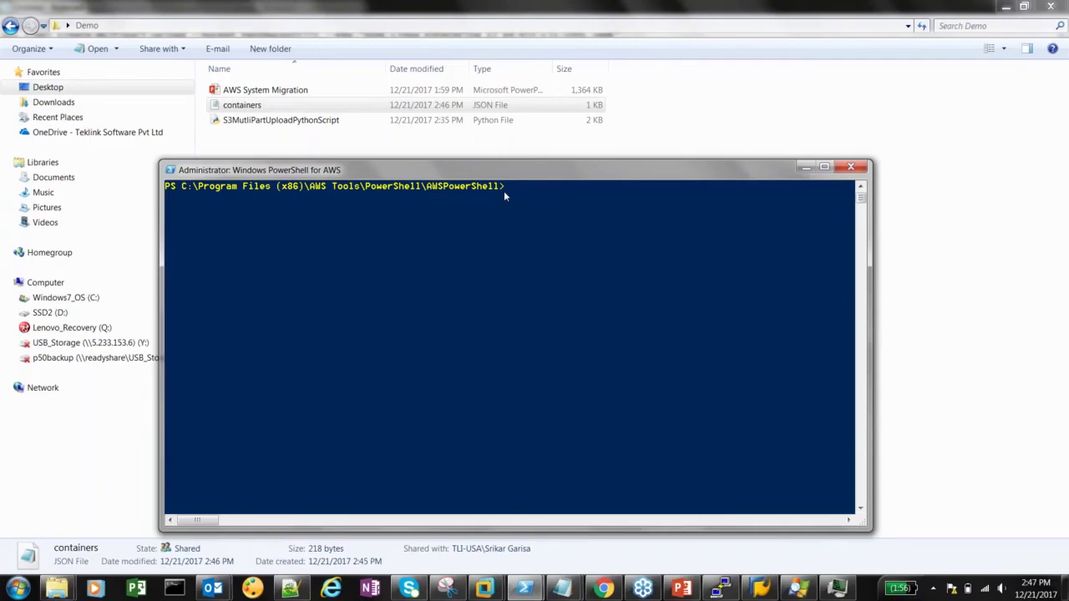
Step: Change the console into the Demo folder path and clear the screen with CLS
{"action": "left_click", "coordinate": [261, 27]}
{"action": "key", "text": "super+c"}
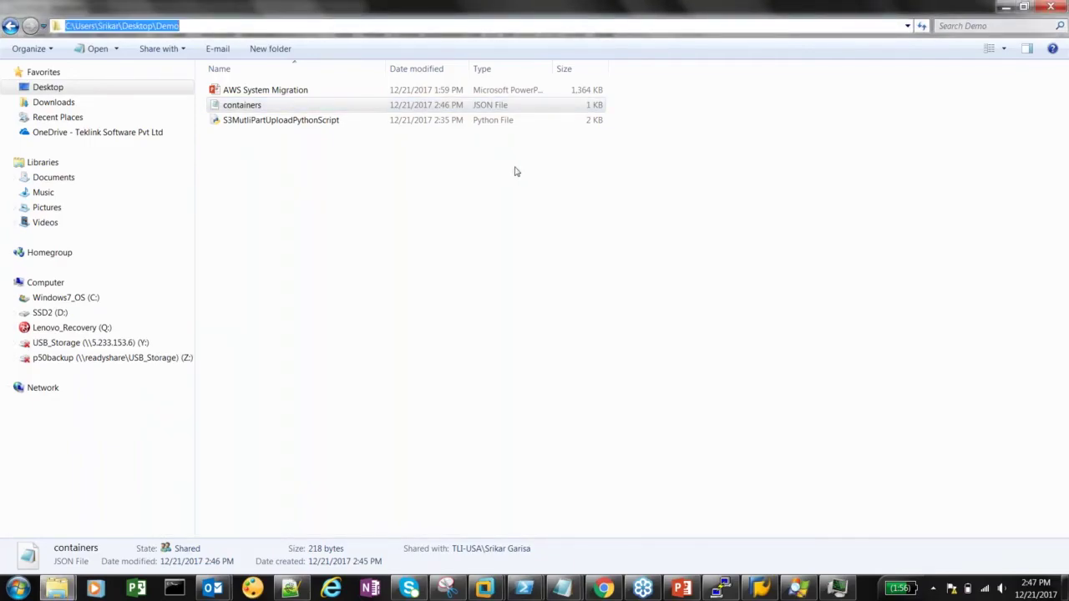
{"action": "key", "text": "alt+Tab"}
{"action": "type", "text": "CD"}
{"action": "right_click", "coordinate": [562, 257]}
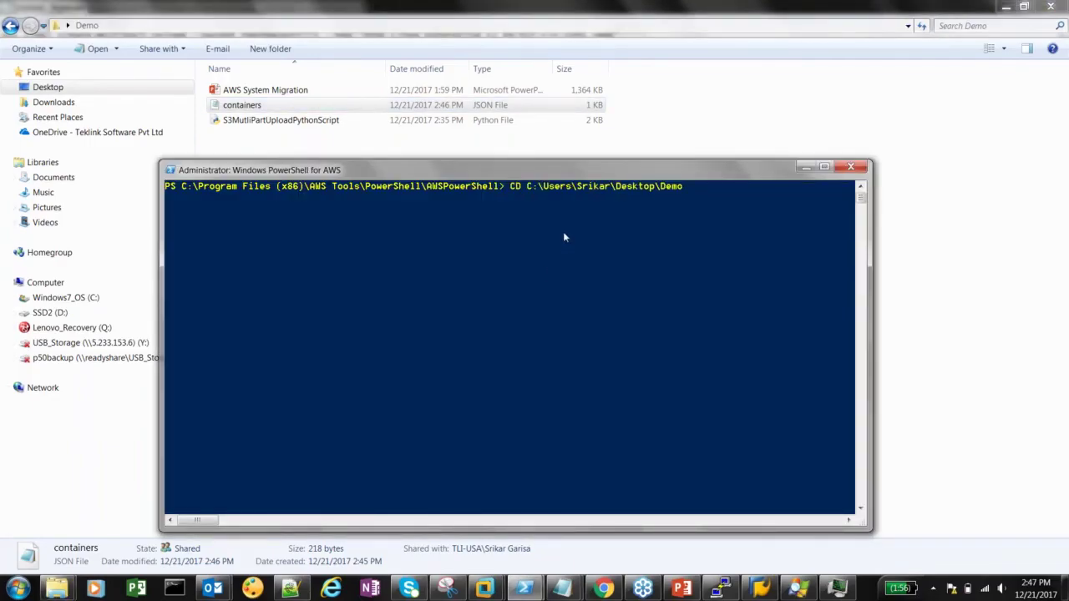
{"action": "key", "text": "Return"}
{"action": "type", "text": "CLS"}
{"action": "key", "text": "Return"}
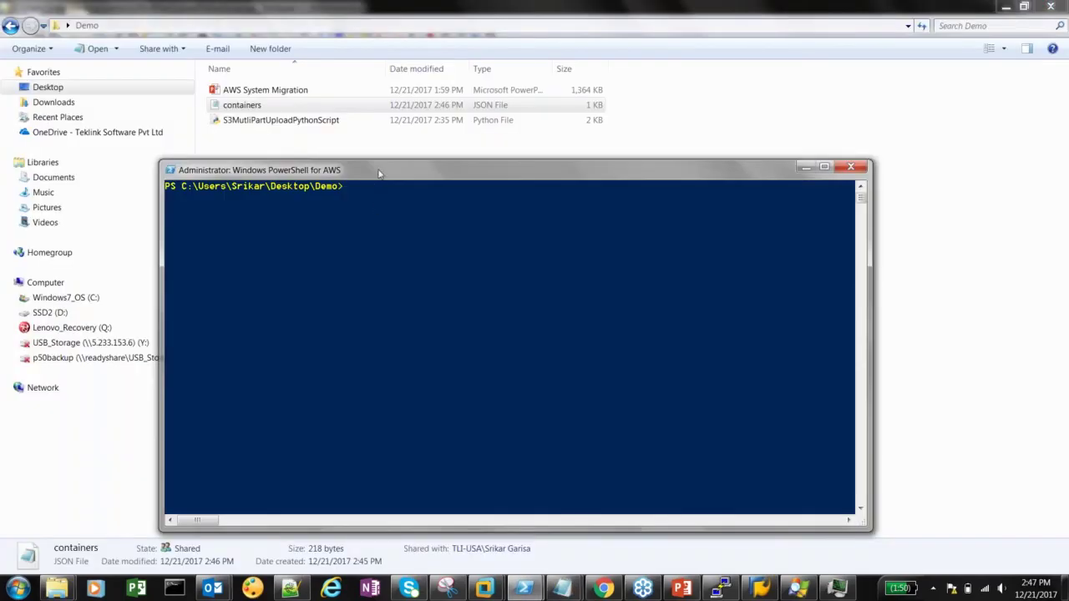
Step: Run the aws ec2 import-image command using containers.json with --license-type BYOL
{"action": "double_click", "coordinate": [378, 171]}
{"action": "right_click", "coordinate": [303, 72]}
{"action": "type", "text": ".json"}
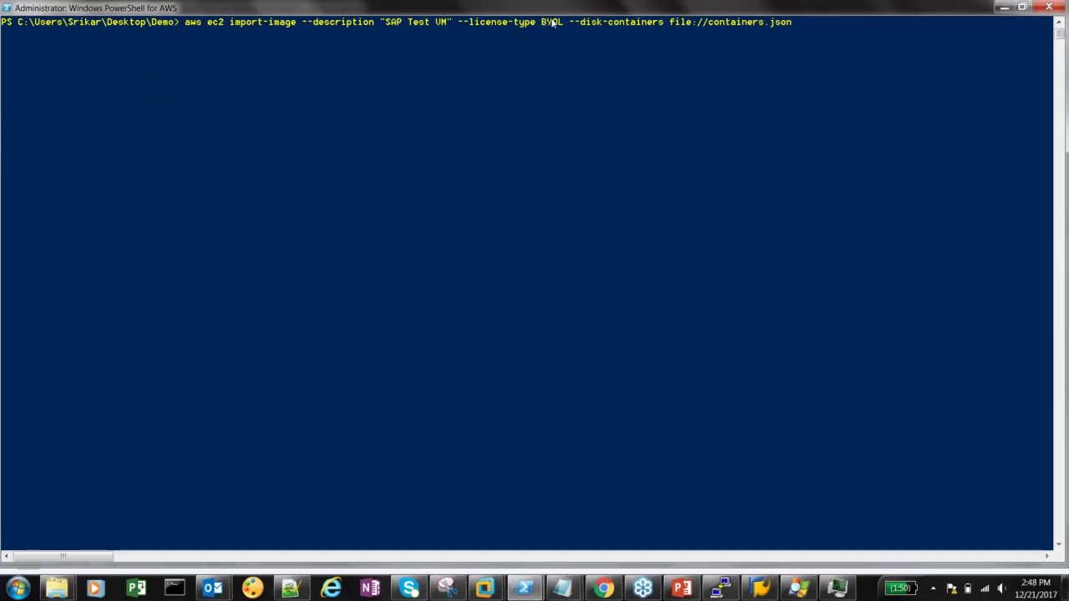
{"action": "key", "text": "ctrl+Left"}
{"action": "key", "text": "ctrl+Left"}
{"action": "key", "text": "Left"}
{"action": "key", "text": "BackSpace"}
{"action": "key", "text": "BackSpace"}
{"action": "key", "text": "BackSpace"}
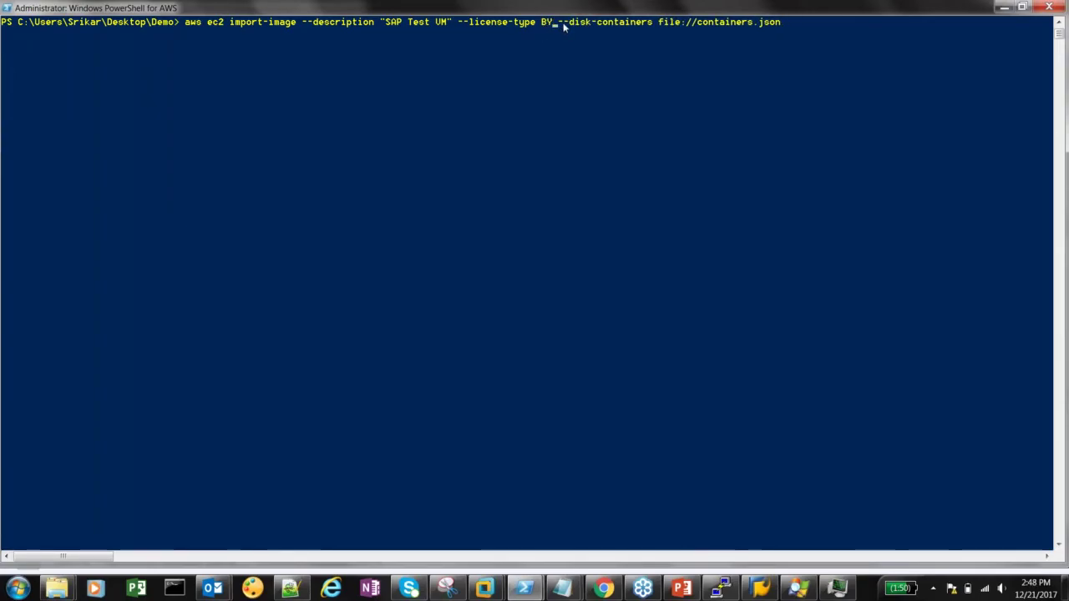
{"action": "type", "text": "WS"}
{"action": "key", "text": "BackSpace"}
{"action": "key", "text": "BackSpace"}
{"action": "key", "text": "BackSpace"}
{"action": "type", "text": "AW"}
{"action": "key", "text": "BackSpace"}
{"action": "key", "text": "BackSpace"}
{"action": "type", "text": "BYOL"}
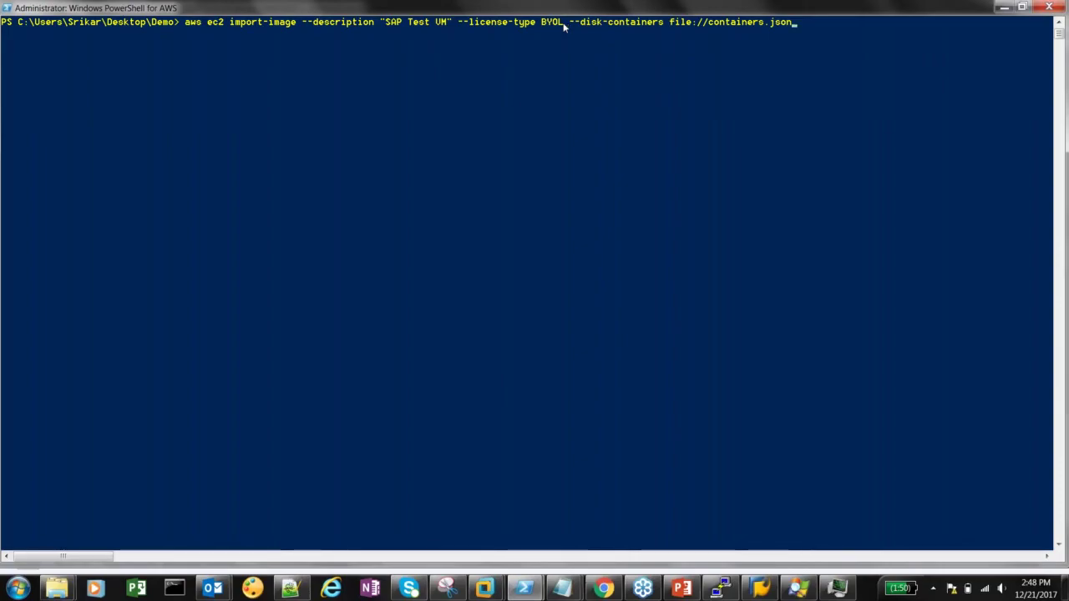
{"action": "key", "text": "Return"}
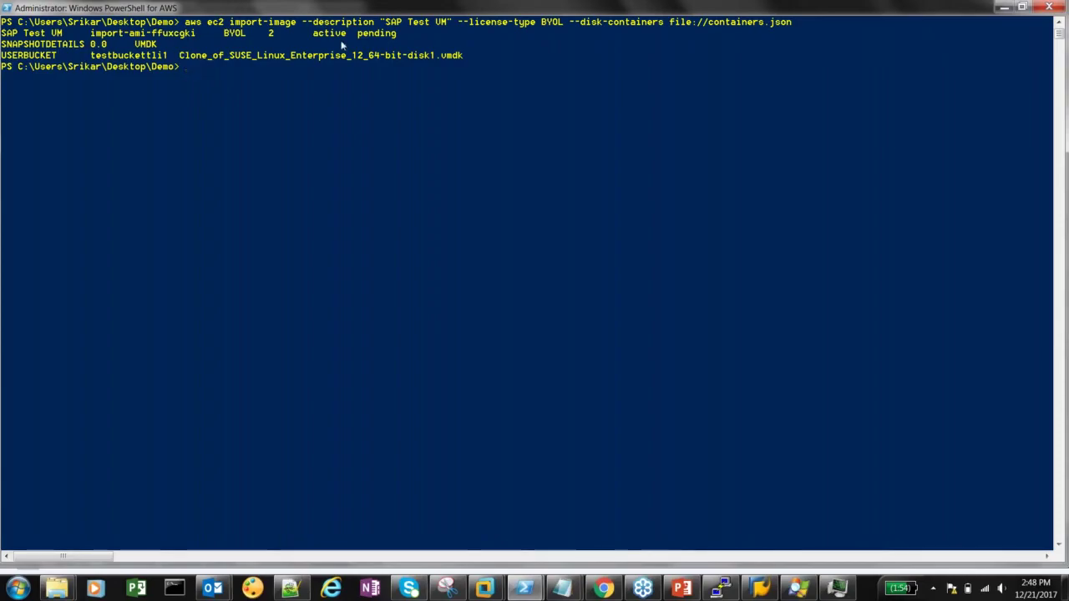
Step: Run 'aws ec2 describe-import-image-tasks' for task import-ami-ffuxcgki
{"action": "left_click_drag", "start_coordinate": [358, 33], "coordinate": [402, 36]}
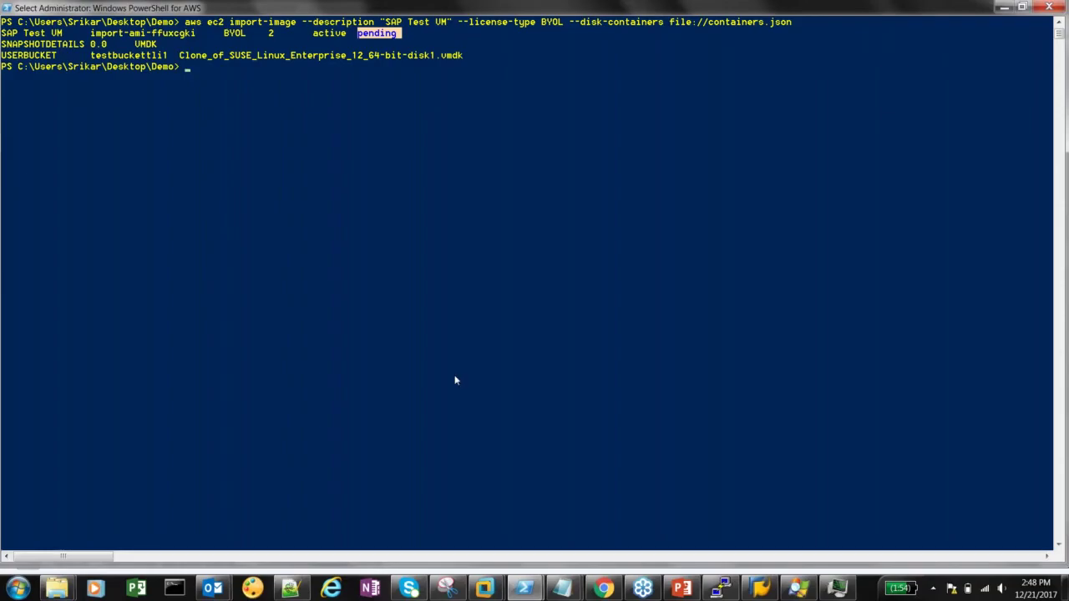
{"action": "mouse_move", "coordinate": [563, 576]}
{"action": "left_click", "coordinate": [639, 511]}
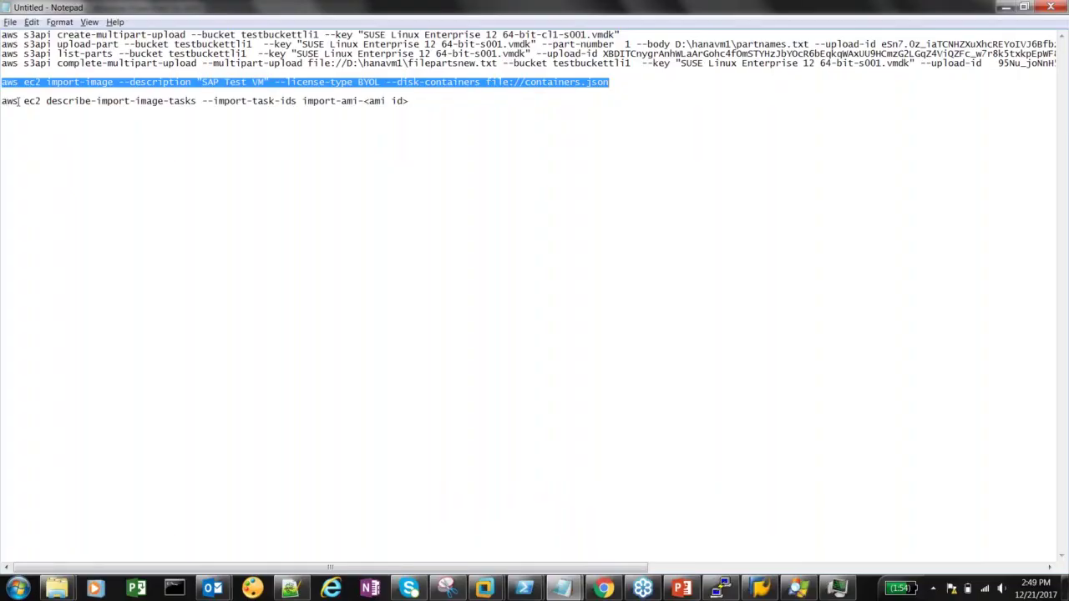
{"action": "left_click_drag", "start_coordinate": [2, 101], "coordinate": [364, 100]}
{"action": "key", "text": "ctrl+c"}
{"action": "key", "text": "alt+Tab"}
{"action": "right_click", "coordinate": [152, 33]}
{"action": "left_click_drag", "start_coordinate": [153, 34], "coordinate": [195, 34]}
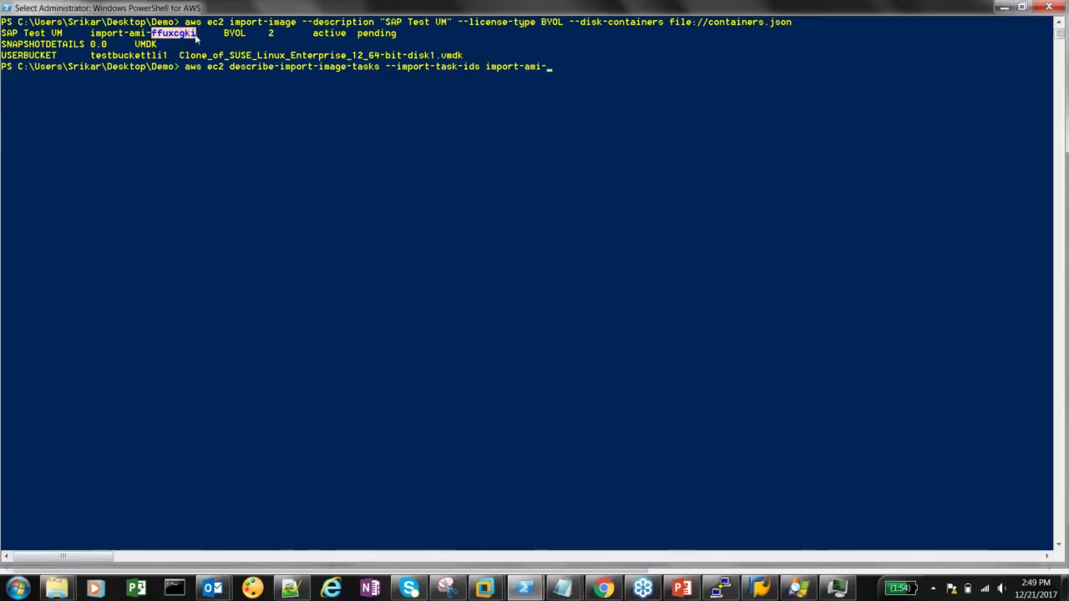
{"action": "left_click", "coordinate": [585, 63]}
{"action": "type", "text": "ffuxcg"}
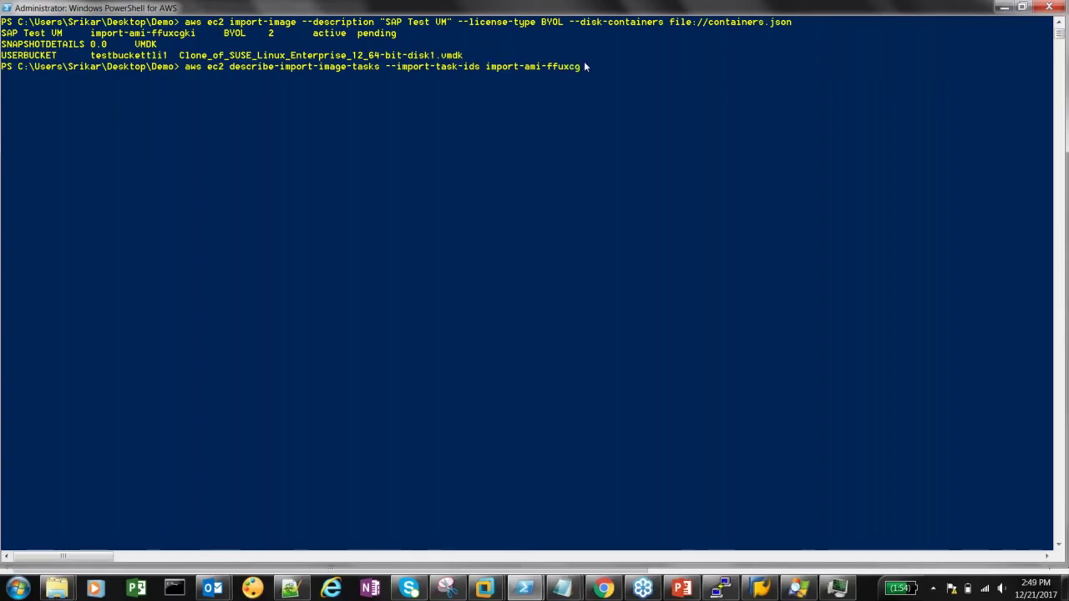
{"action": "type", "text": "ki"}
{"action": "key", "text": "Return"}
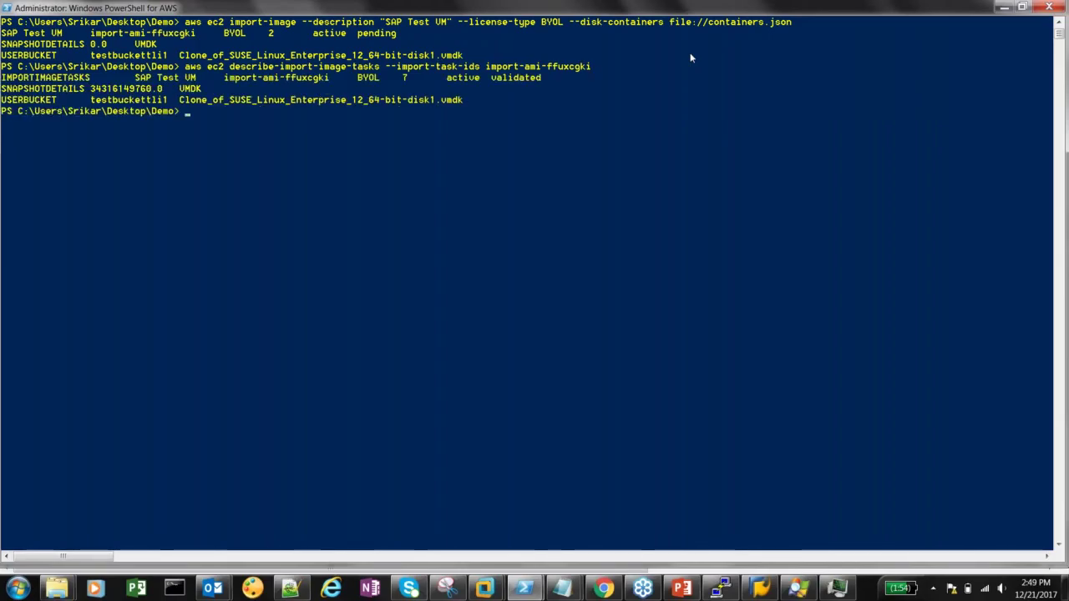
Step: Review the progress values (2, 7, validated) and rerun the check until it shows 28
{"action": "left_click", "coordinate": [270, 35]}
{"action": "left_click_drag", "start_coordinate": [403, 77], "coordinate": [416, 80]}
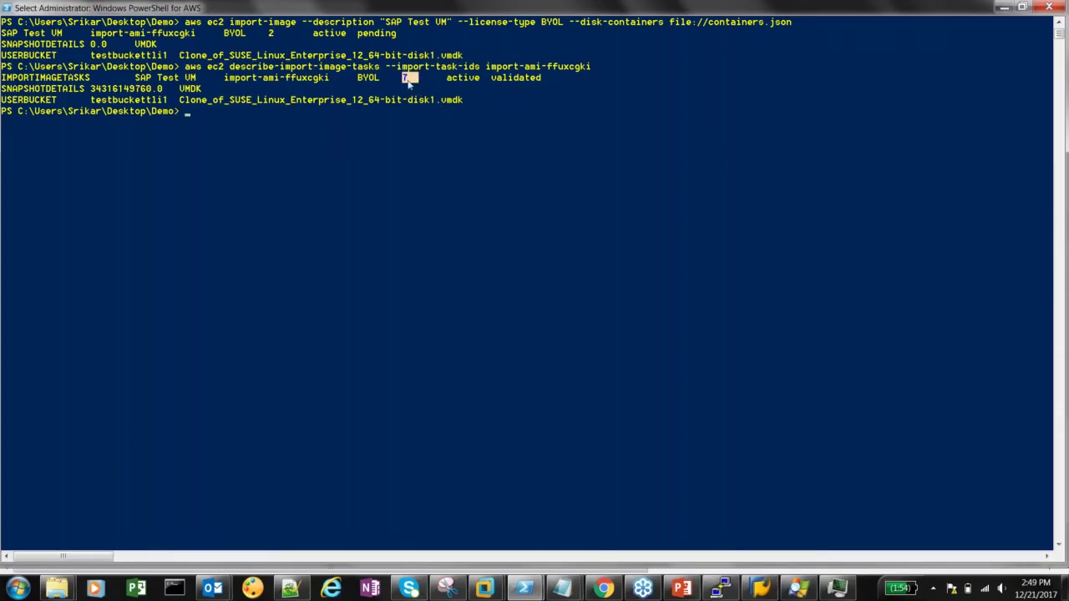
{"action": "left_click_drag", "start_coordinate": [358, 33], "coordinate": [400, 35]}
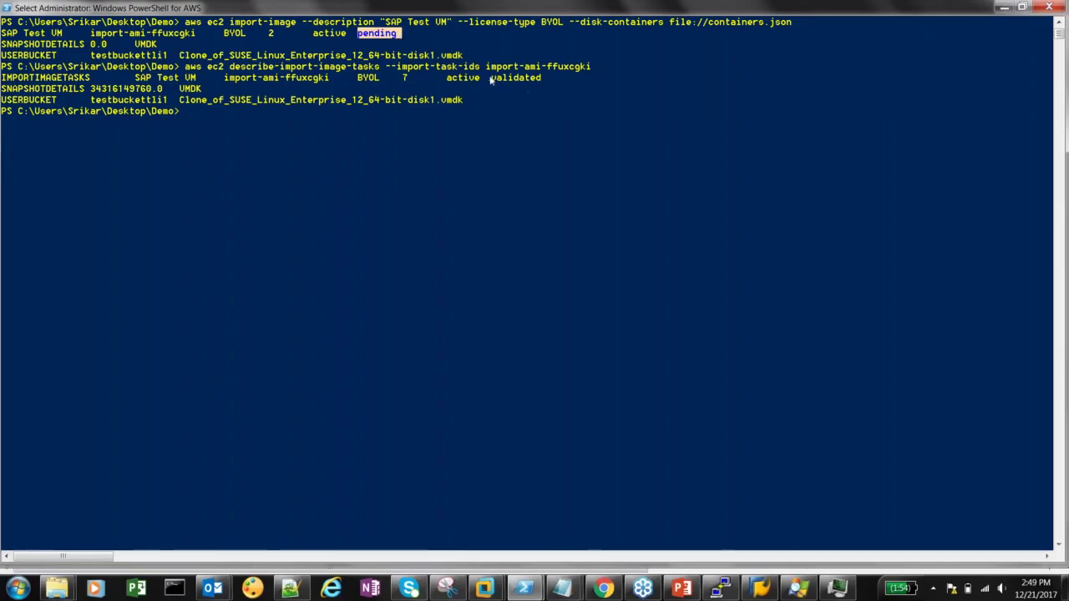
{"action": "left_click_drag", "start_coordinate": [487, 78], "coordinate": [541, 80]}
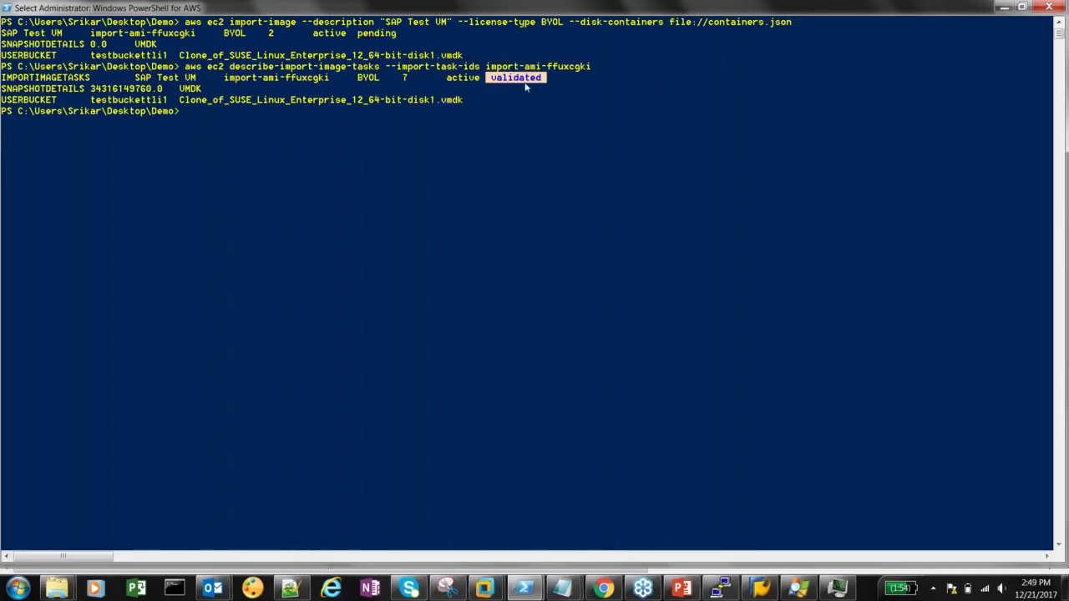
{"action": "left_click", "coordinate": [554, 90]}
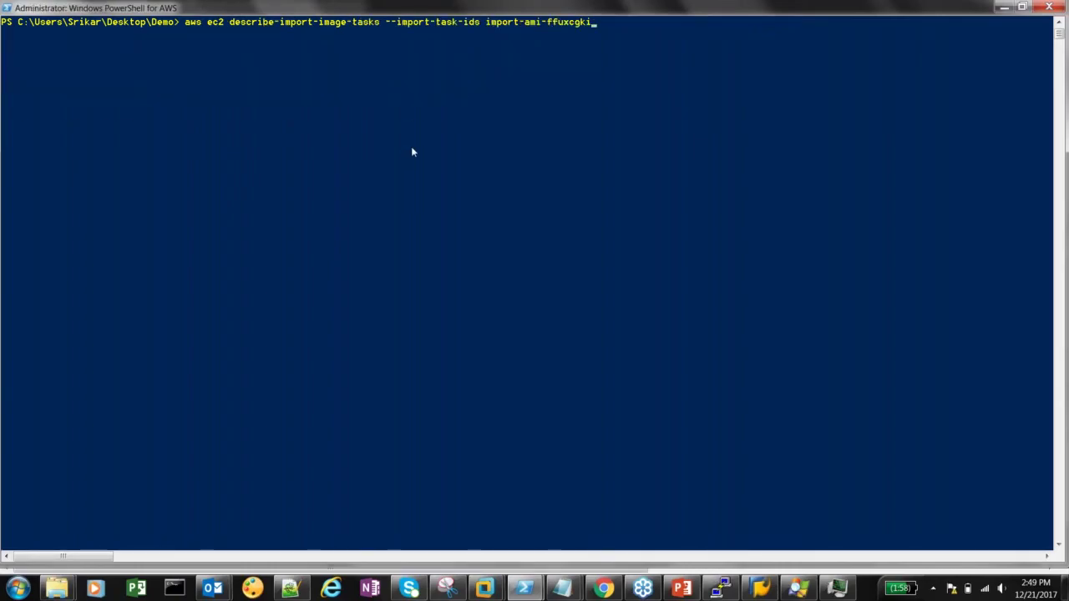
{"action": "key", "text": "Return"}
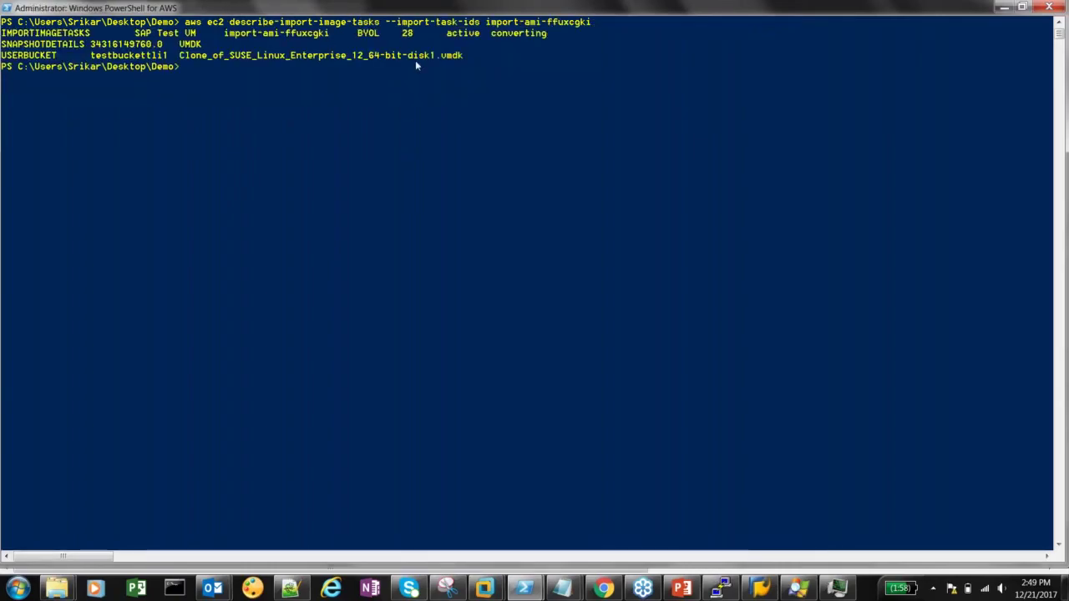
{"action": "double_click", "coordinate": [407, 33]}
{"action": "left_click", "coordinate": [475, 88]}
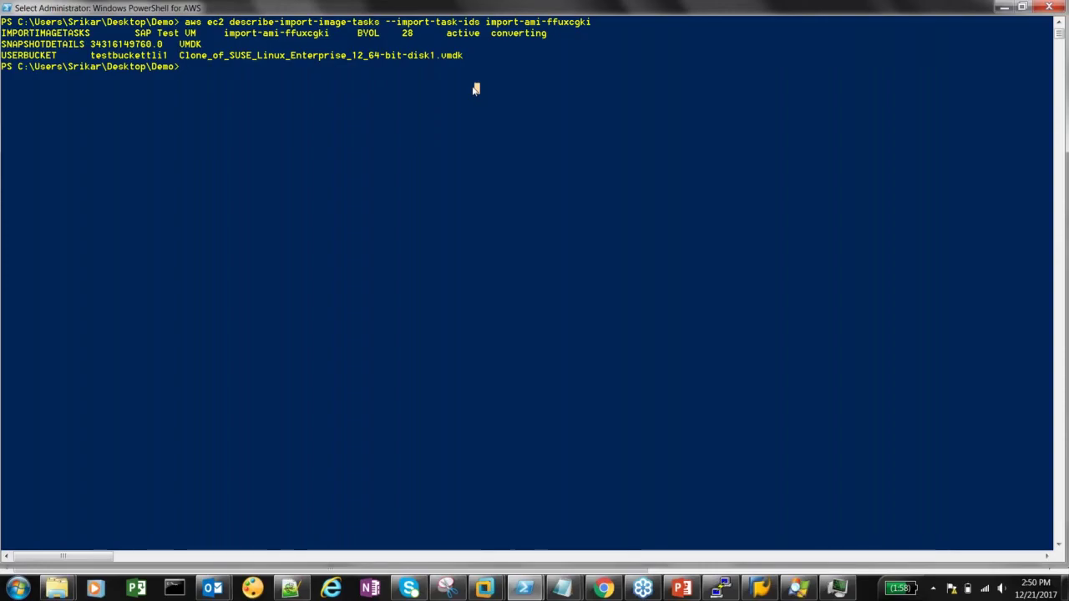
{"action": "right_click", "coordinate": [475, 88]}
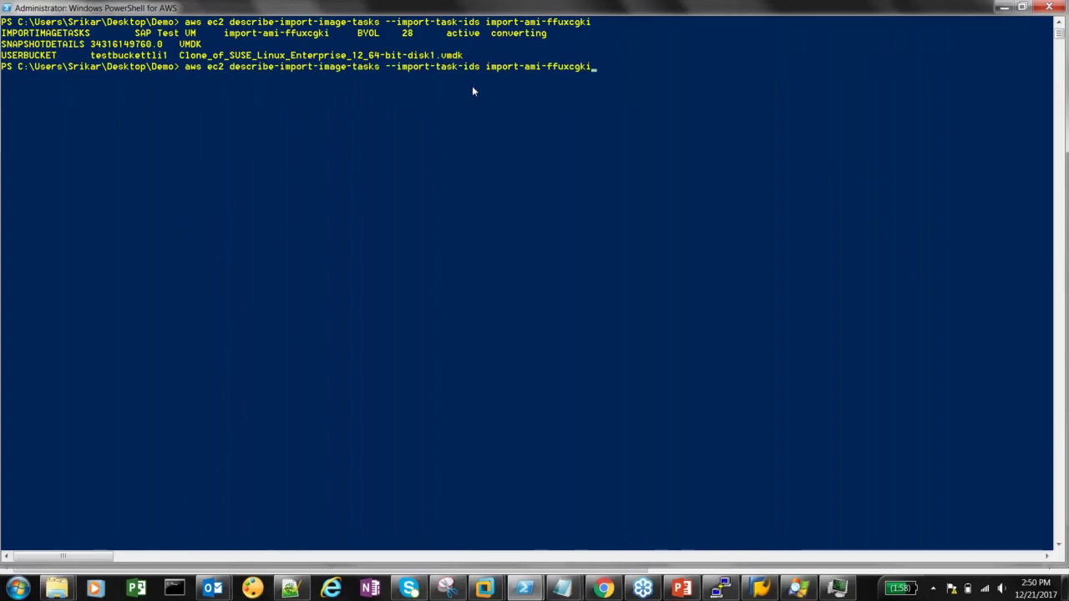
{"action": "key", "text": "Return"}
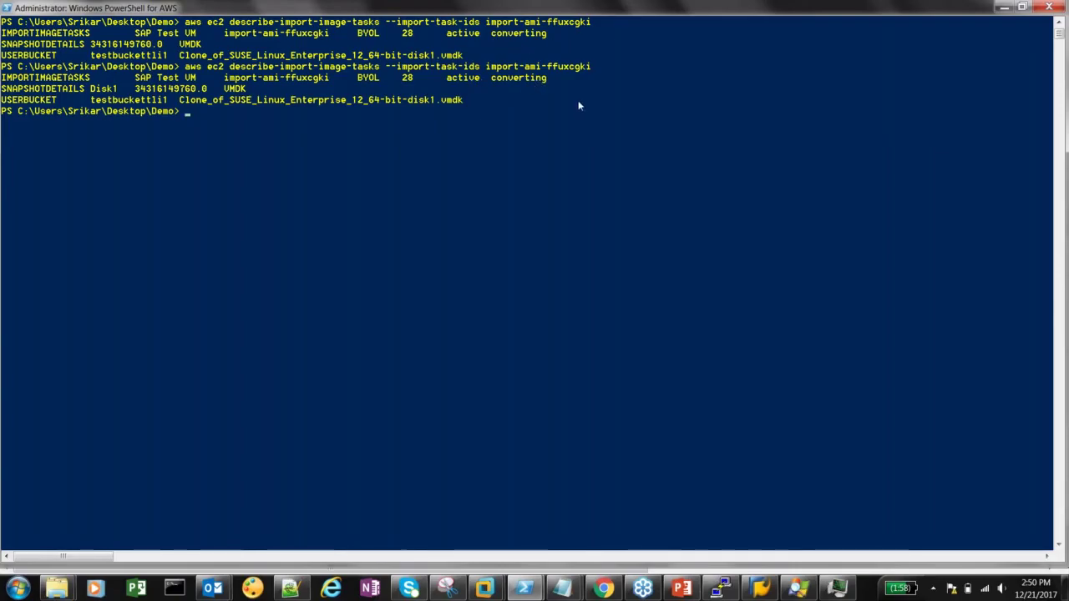
Step: Rerun the status check from command history, then return to the S3 console page in Chrome
{"action": "key", "text": "Up"}
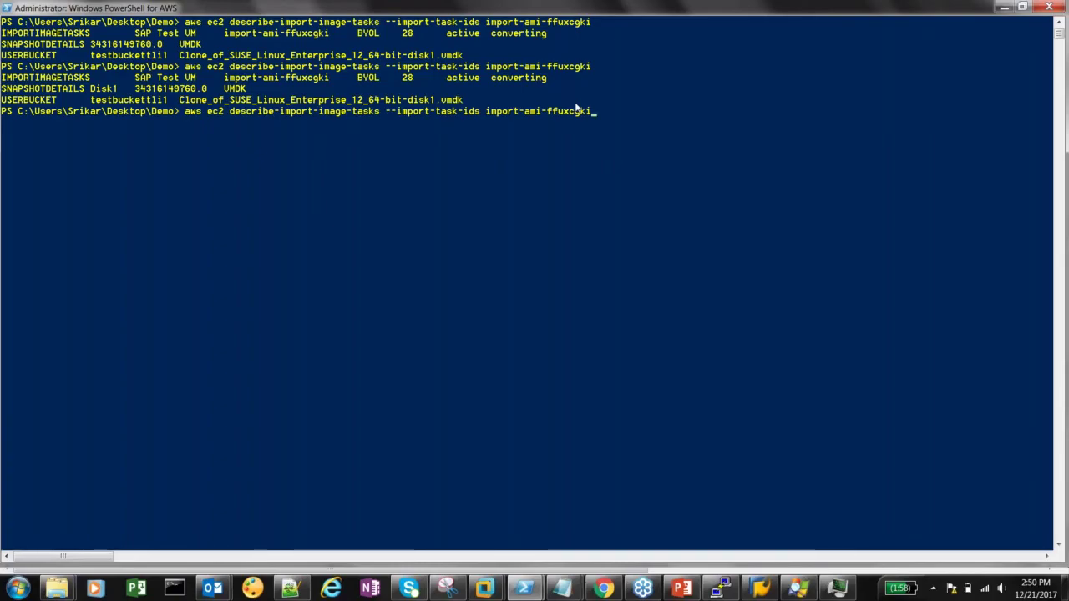
{"action": "key", "text": "Up"}
{"action": "key", "text": "Down"}
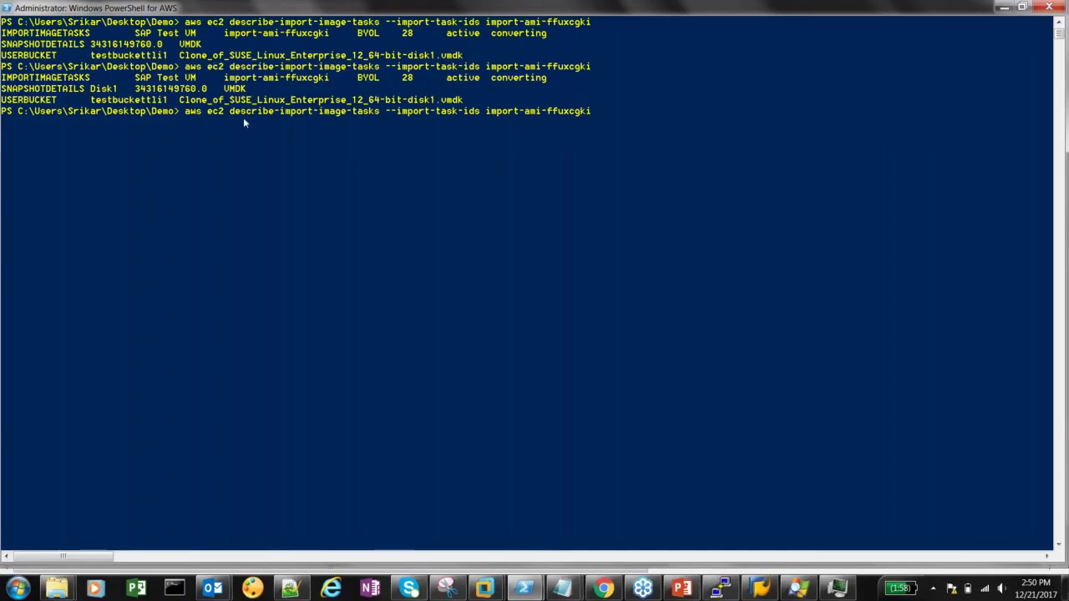
{"action": "left_click_drag", "start_coordinate": [381, 113], "coordinate": [232, 117]}
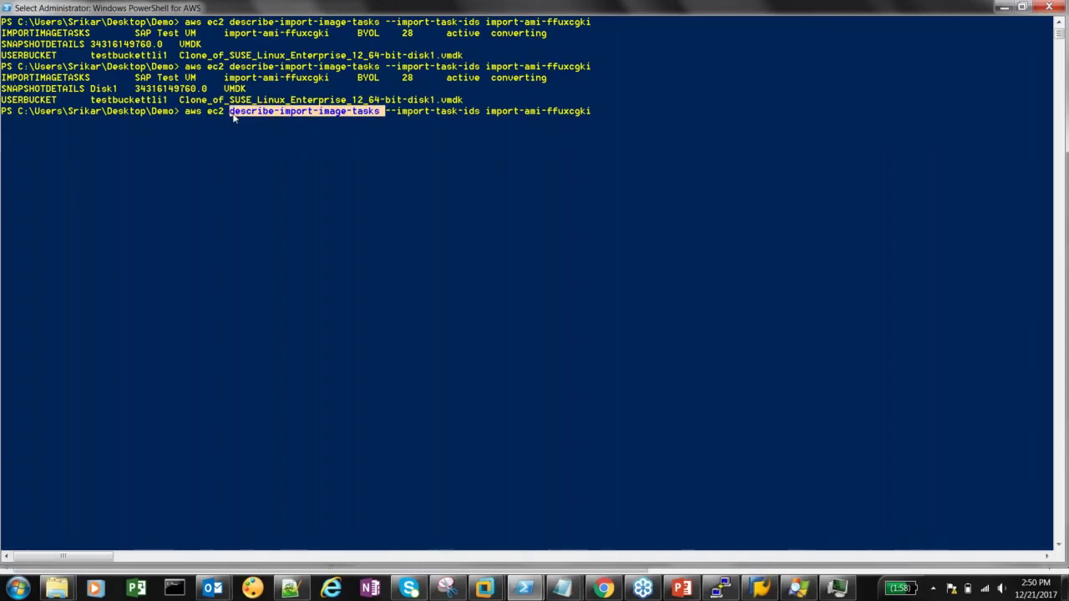
{"action": "right_click", "coordinate": [558, 124]}
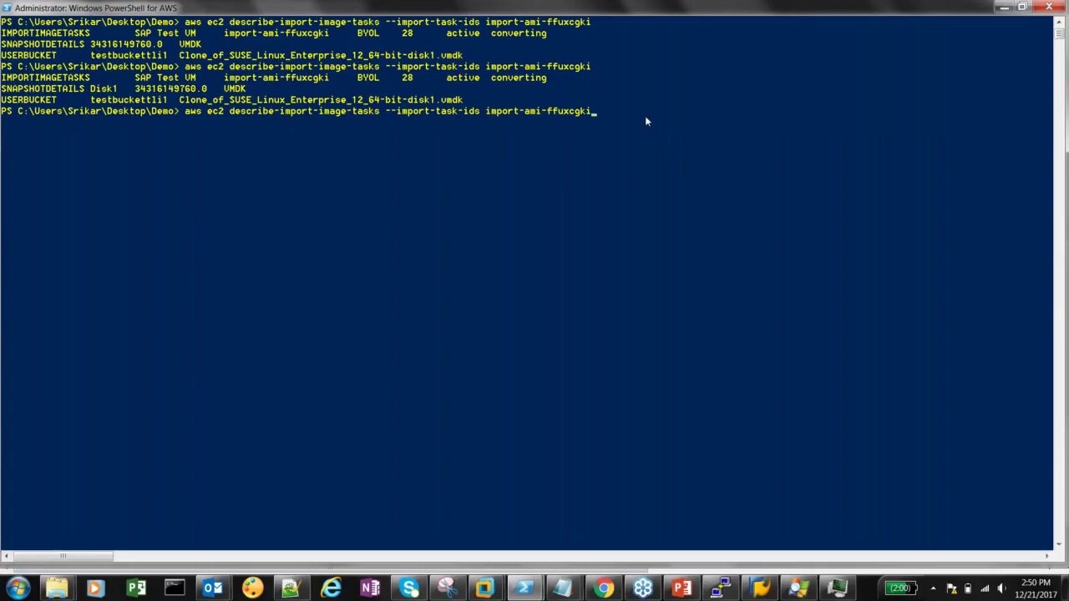
{"action": "key", "text": "Return"}
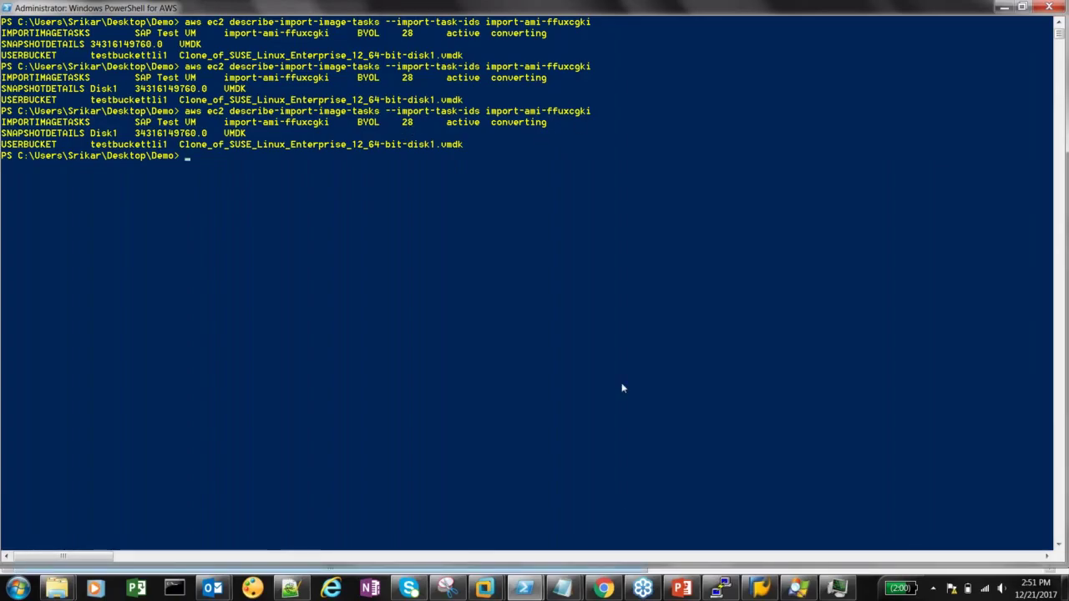
{"action": "key", "text": "Up"}
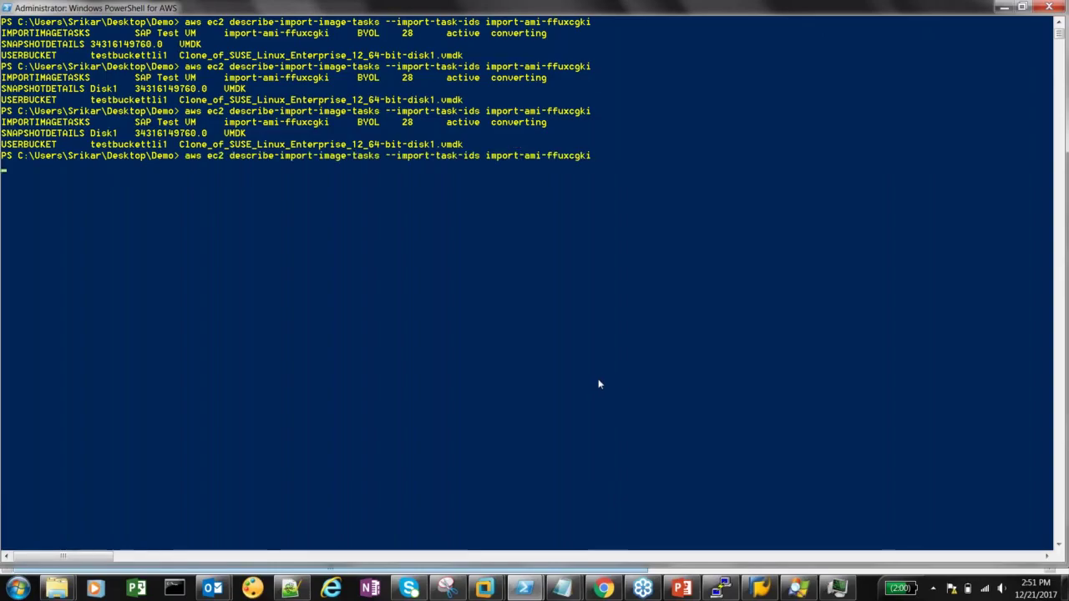
{"action": "left_click", "coordinate": [603, 589]}
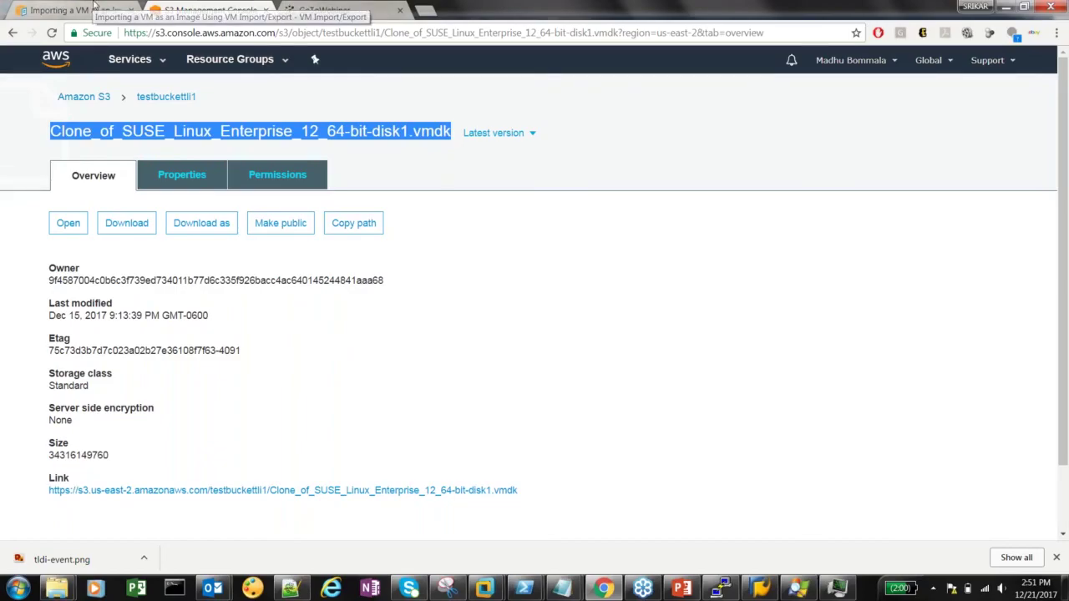
{"action": "left_click", "coordinate": [95, 8]}
Step: Open the testbuckettli1 object list and rerun the import status check in PowerShell
{"action": "left_click", "coordinate": [208, 10]}
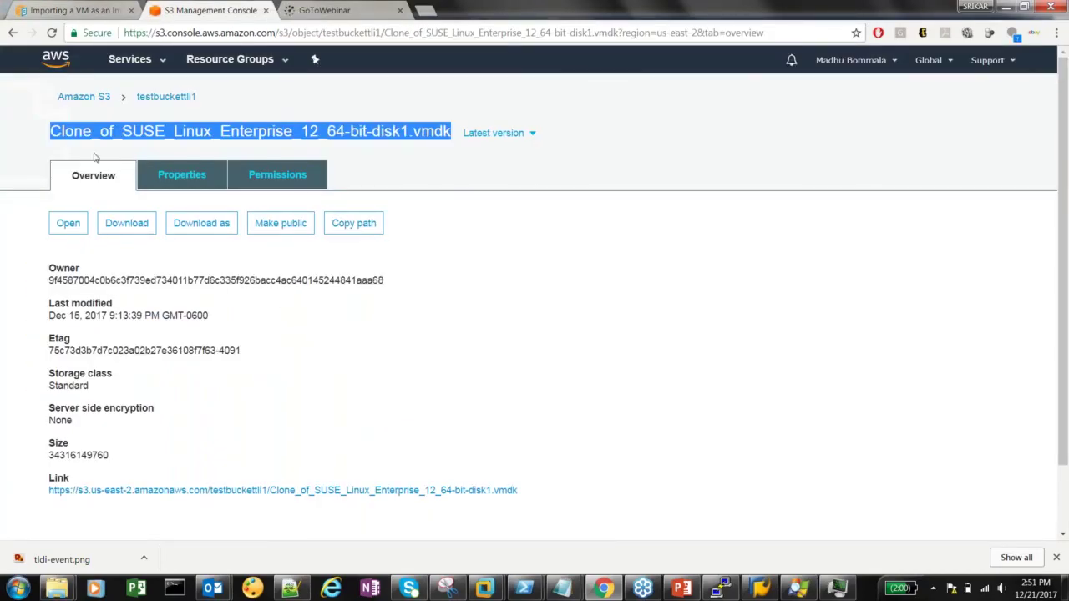
{"action": "left_click", "coordinate": [165, 97]}
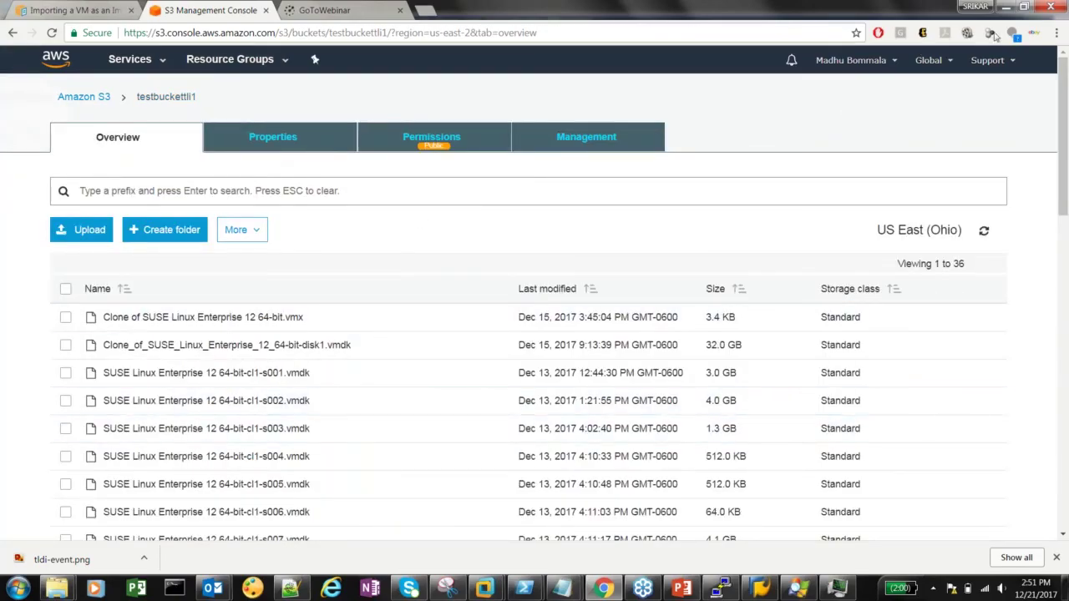
{"action": "key", "text": "alt+Tab"}
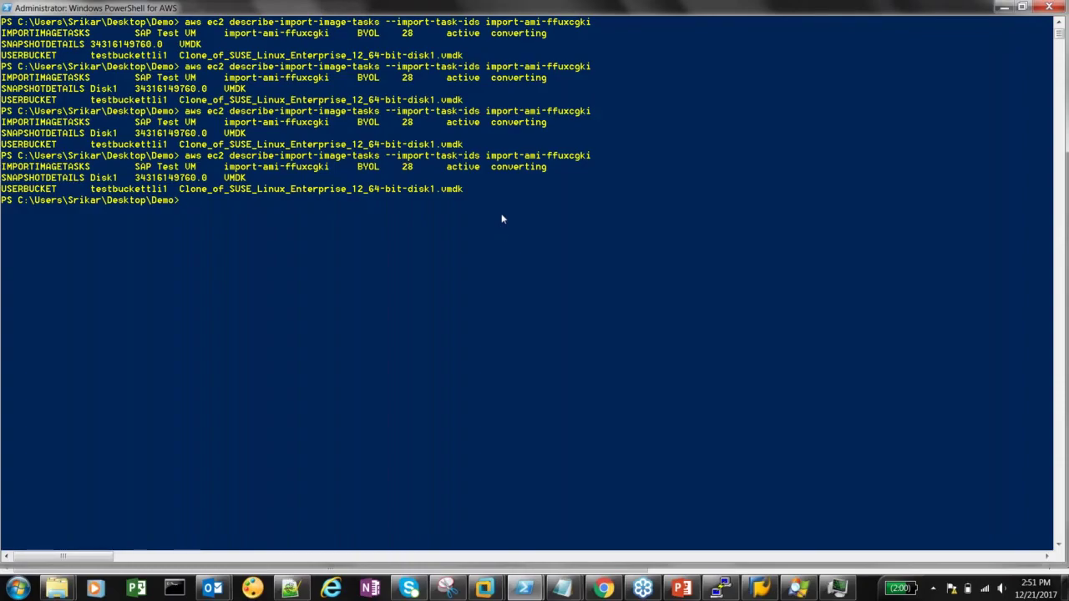
{"action": "key", "text": "Up"}
{"action": "key", "text": "Return"}
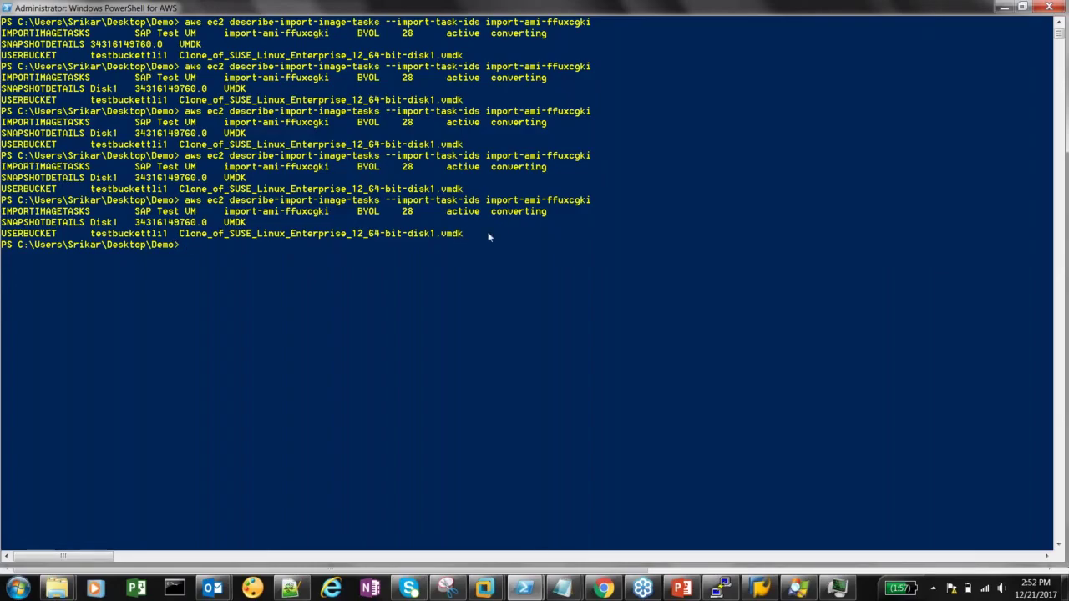
Step: Minimize PowerShell, Notepad and Explorer, dismiss the webinar reminder, and bring the AWS console forward
{"action": "left_click", "coordinate": [1005, 7]}
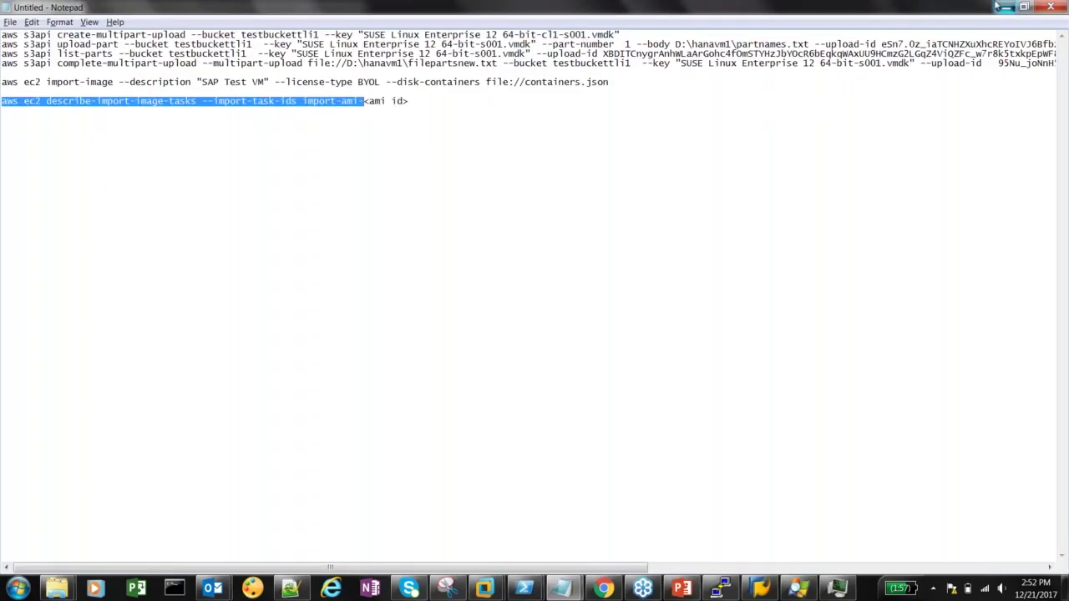
{"action": "left_click", "coordinate": [1004, 6]}
{"action": "left_click", "coordinate": [1008, 10]}
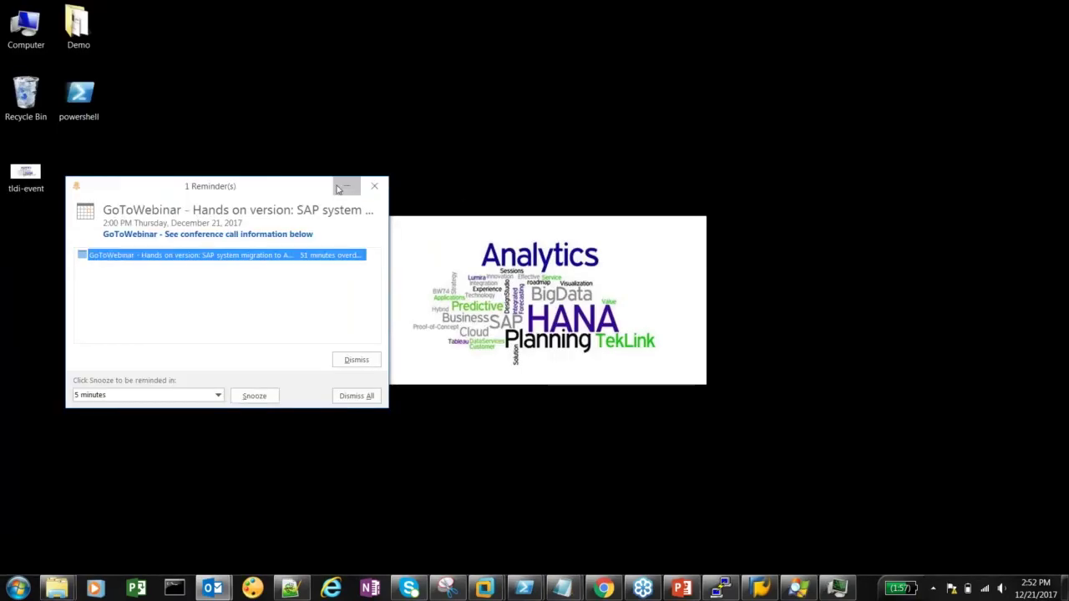
{"action": "left_click", "coordinate": [348, 184]}
{"action": "key", "text": "alt+Tab"}
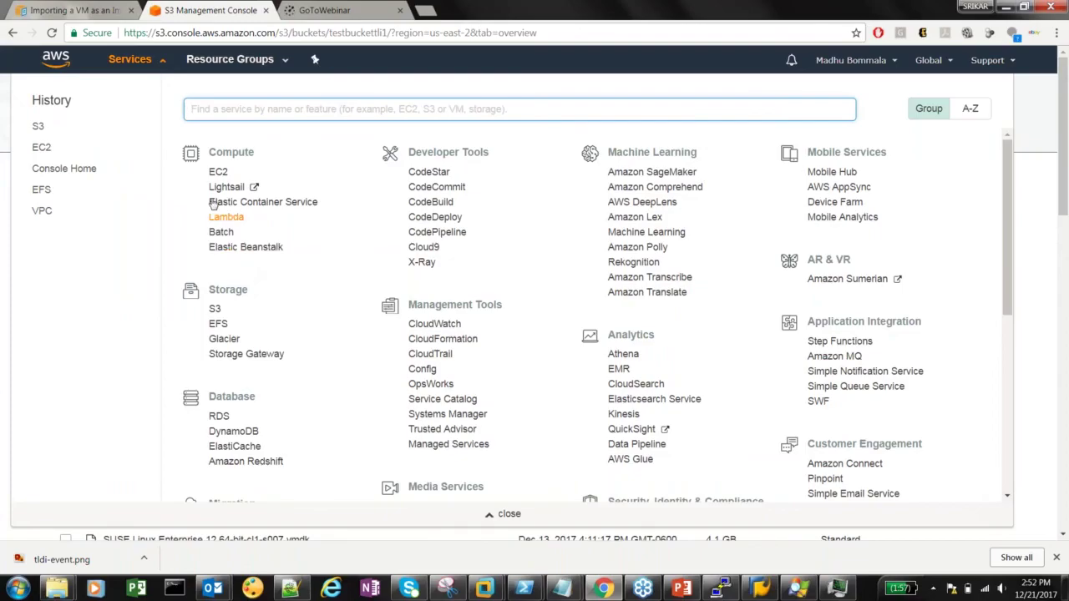
Step: Open EC2's AMIs list, widen the name column to read import-ami-ffwz1m34, and open Actions
{"action": "left_click", "coordinate": [218, 172]}
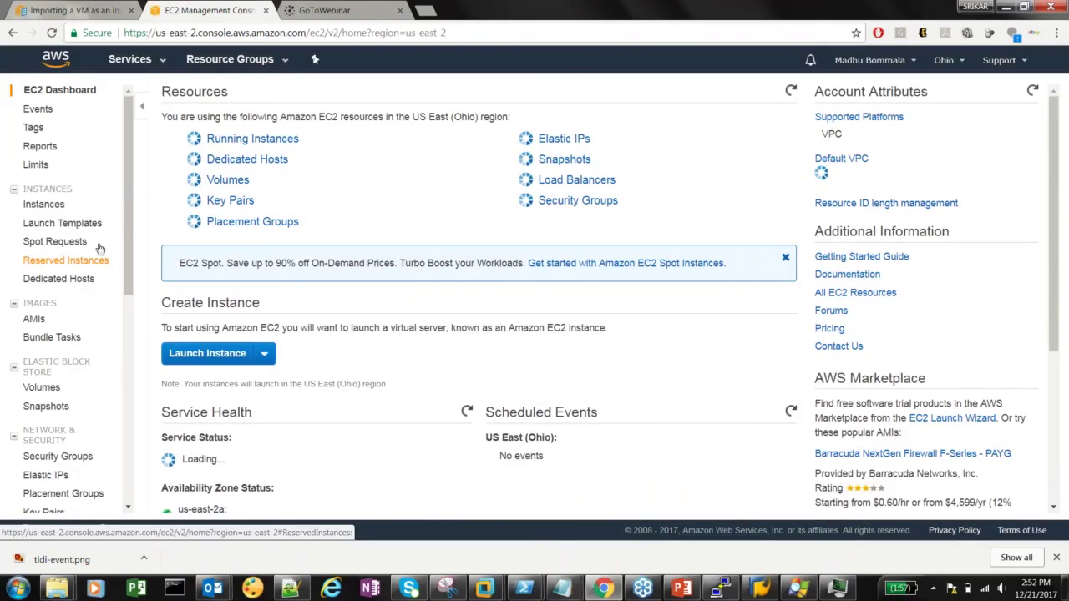
{"action": "left_click", "coordinate": [35, 334]}
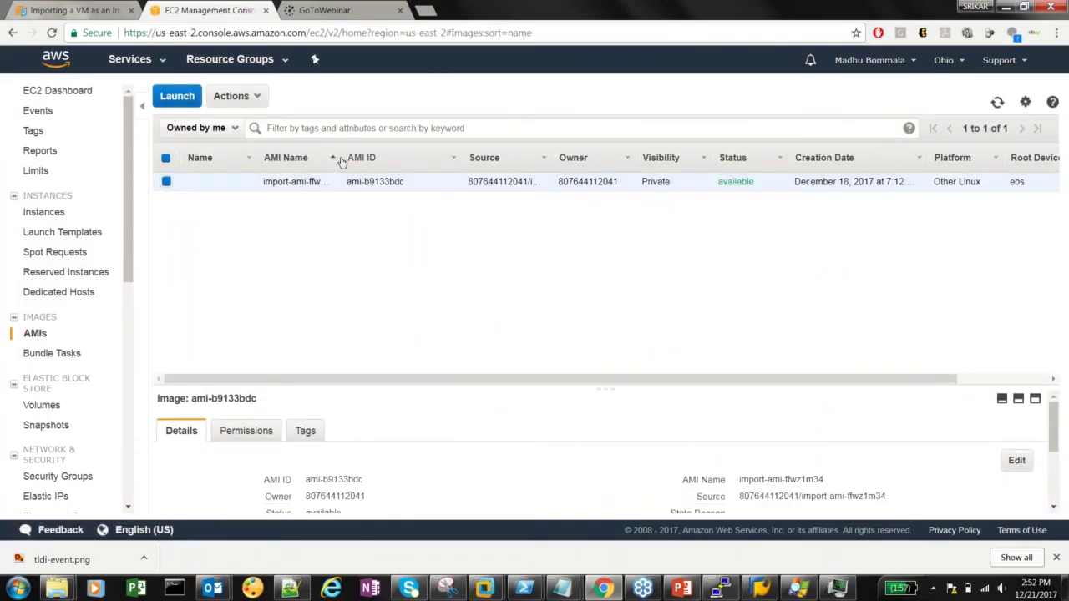
{"action": "left_click_drag", "start_coordinate": [342, 160], "coordinate": [374, 160]}
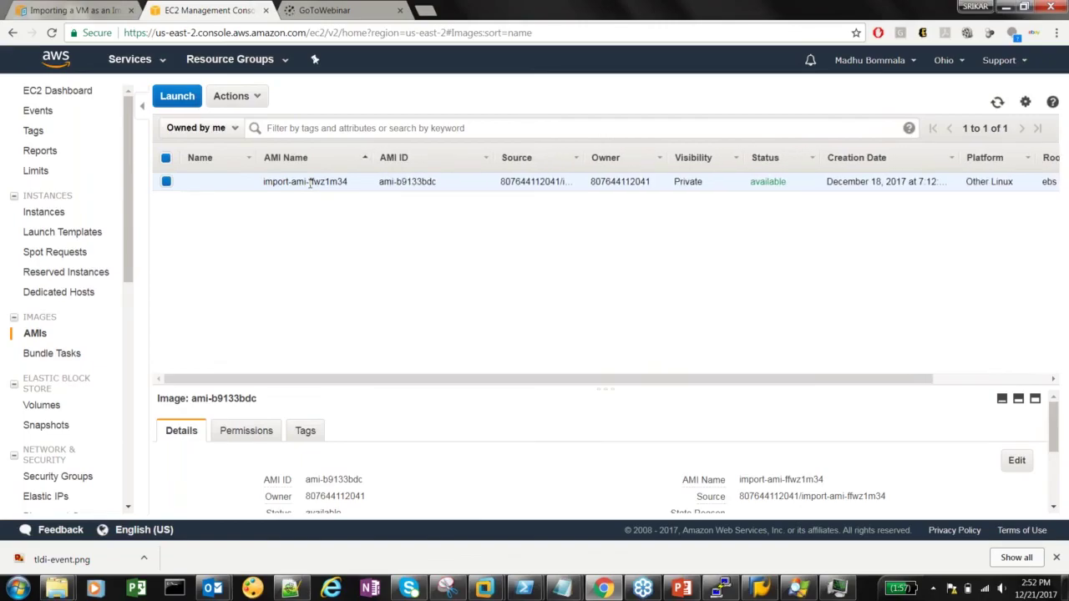
{"action": "scroll", "coordinate": [434, 344], "scroll_direction": "right", "scroll_amount": 3}
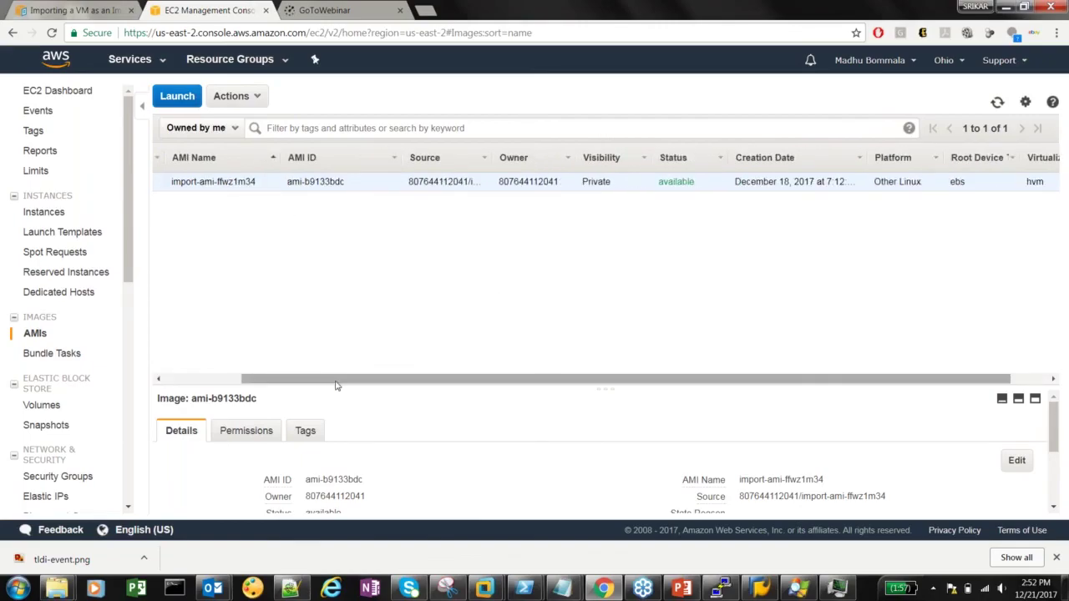
{"action": "scroll", "coordinate": [262, 382], "scroll_direction": "left", "scroll_amount": 3}
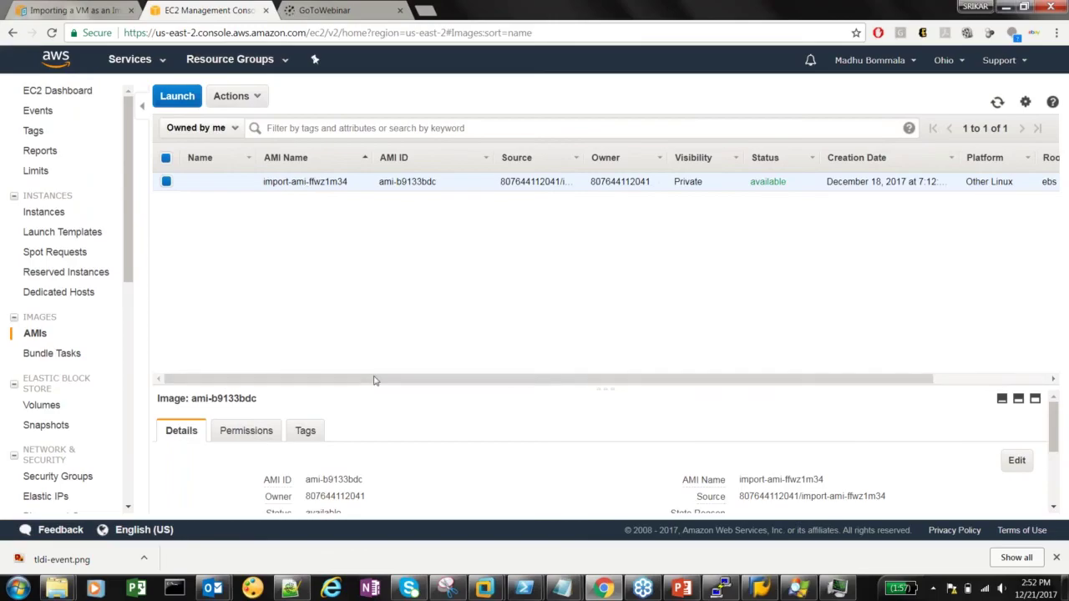
{"action": "left_click_drag", "start_coordinate": [426, 383], "coordinate": [558, 382]}
{"action": "scroll", "coordinate": [420, 279], "scroll_direction": "left", "scroll_amount": 3}
{"action": "left_click", "coordinate": [257, 98]}
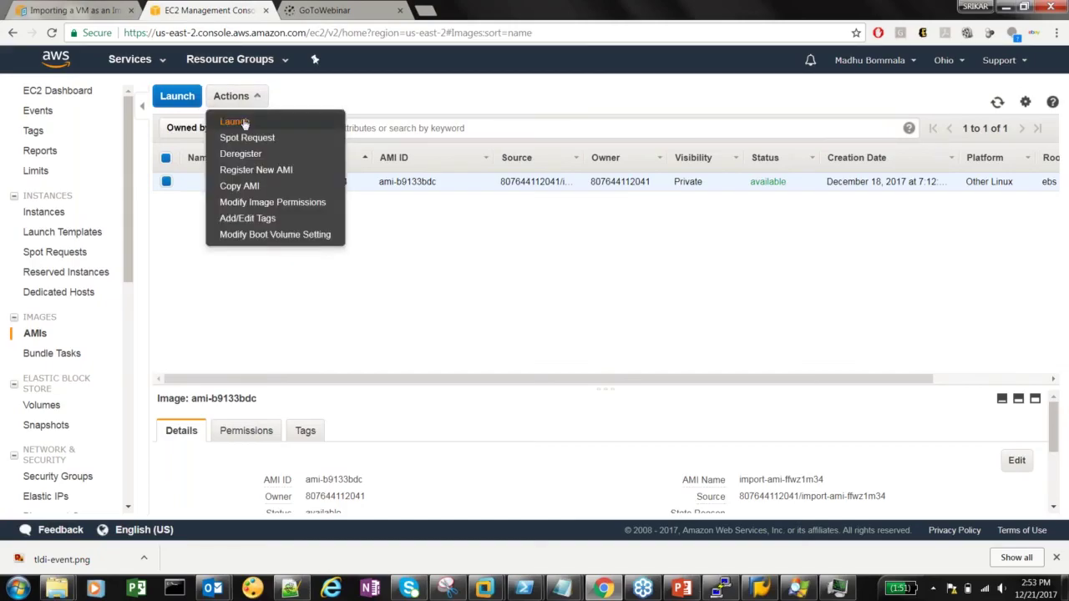
Step: Launch an instance from ami-b9133bdc as a t2.2xlarge and proceed to Configure Instance Details
{"action": "left_click", "coordinate": [244, 122]}
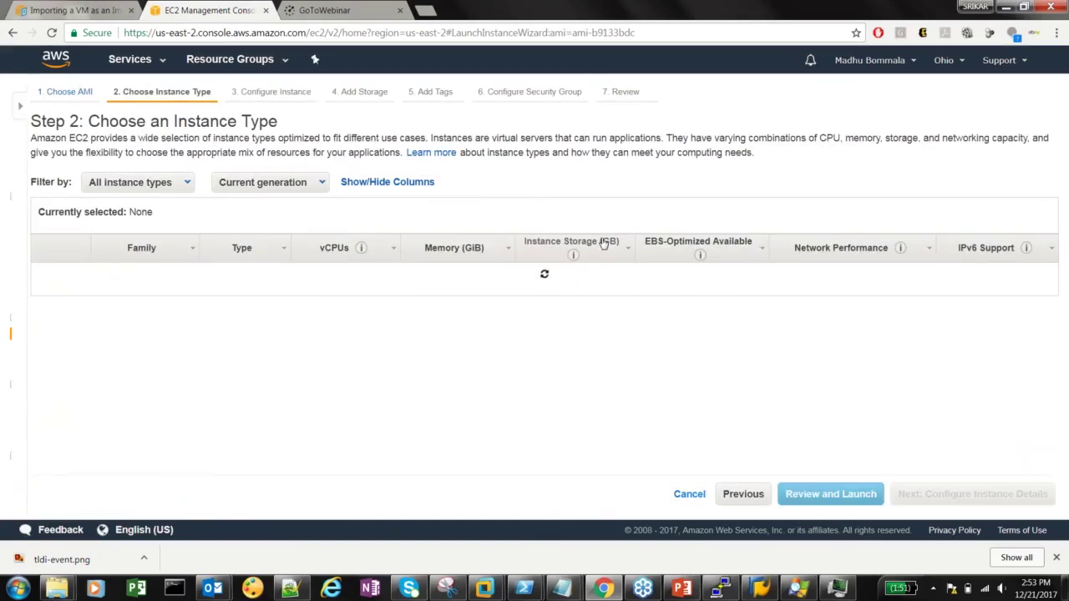
{"action": "scroll", "coordinate": [259, 267], "scroll_direction": "down", "scroll_amount": 1}
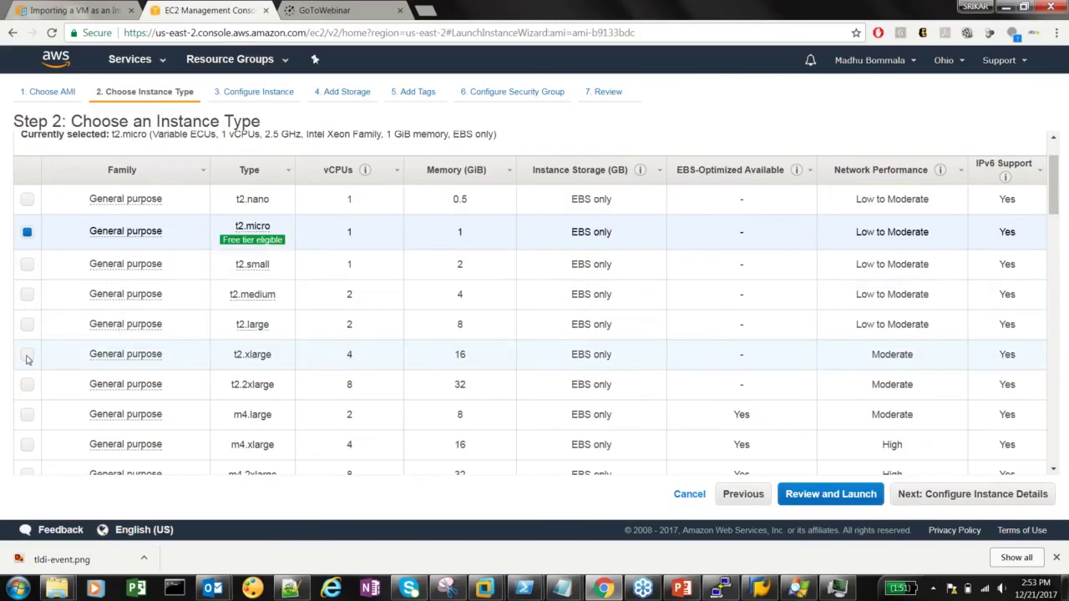
{"action": "left_click", "coordinate": [28, 385]}
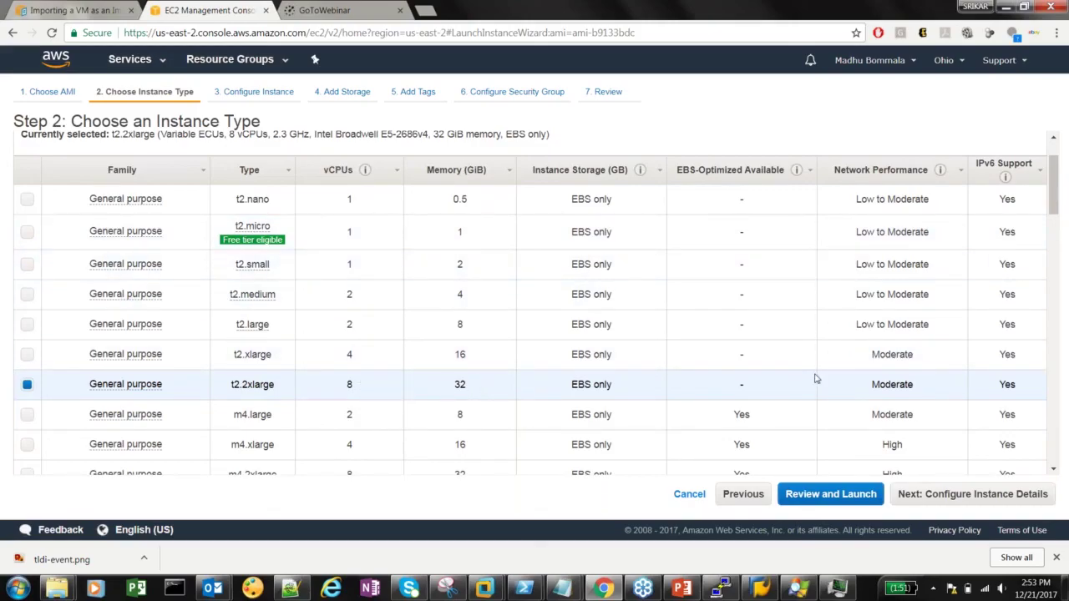
{"action": "left_click", "coordinate": [934, 494]}
{"action": "double_click", "coordinate": [309, 160]}
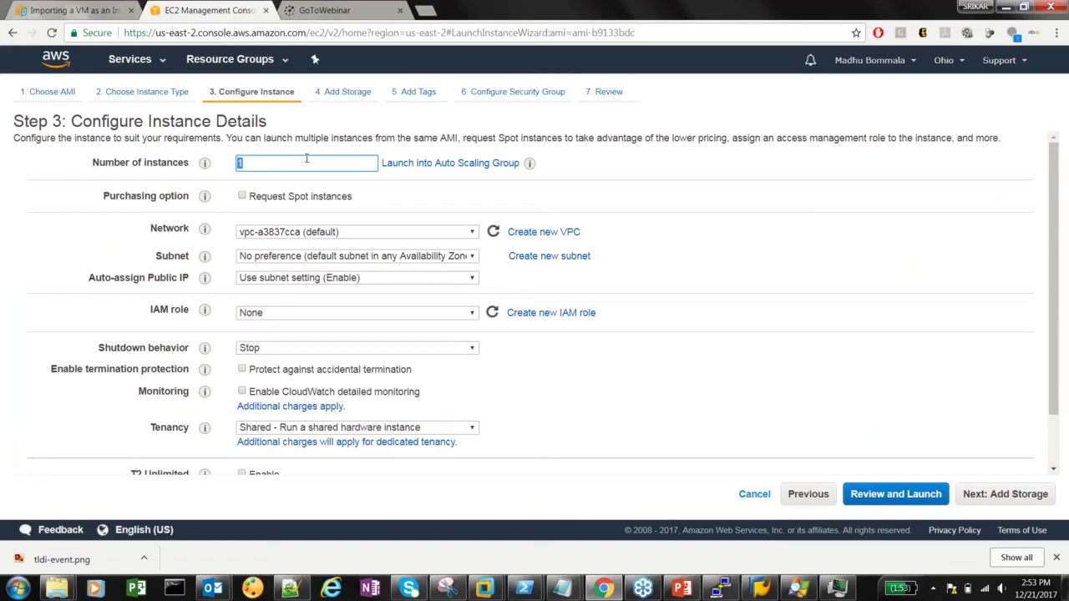
Step: Keep no subnet preference and set auto-assign public IP to Enable
{"action": "left_click", "coordinate": [272, 160]}
{"action": "left_click", "coordinate": [405, 233]}
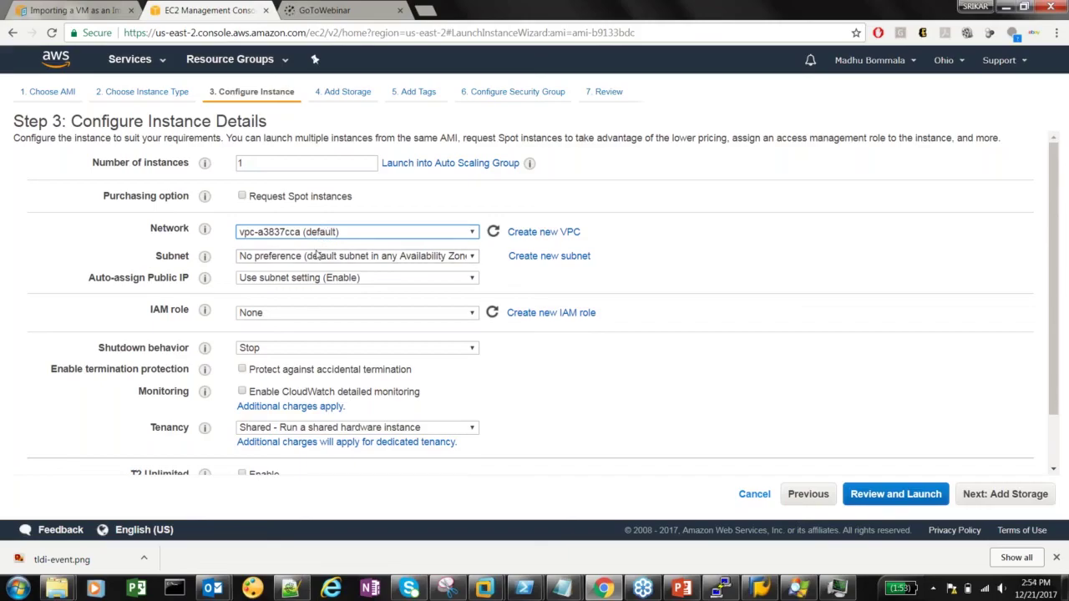
{"action": "left_click", "coordinate": [334, 261]}
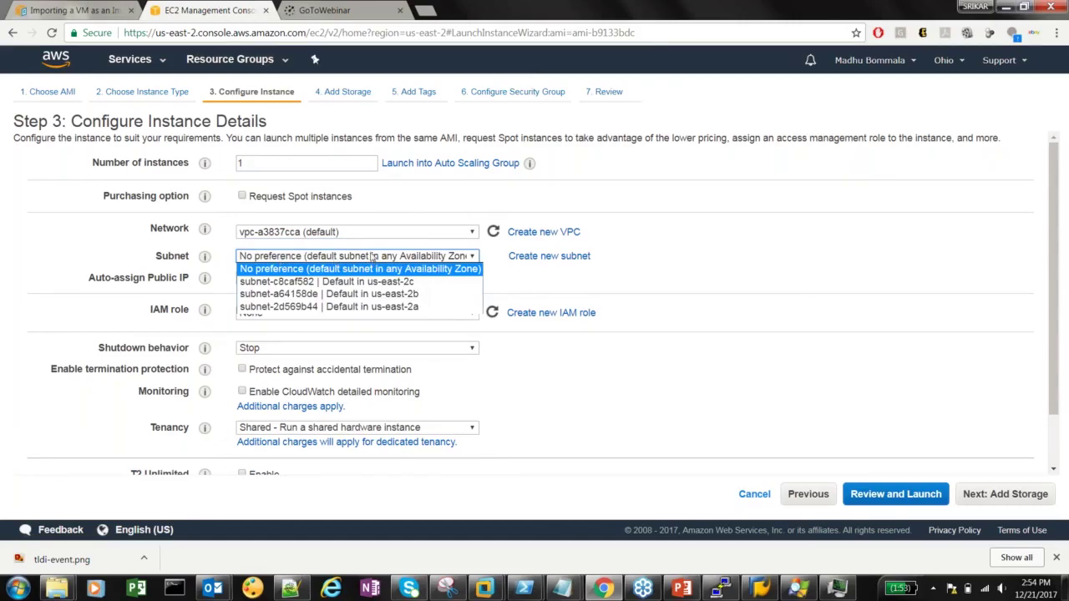
{"action": "left_click", "coordinate": [333, 263]}
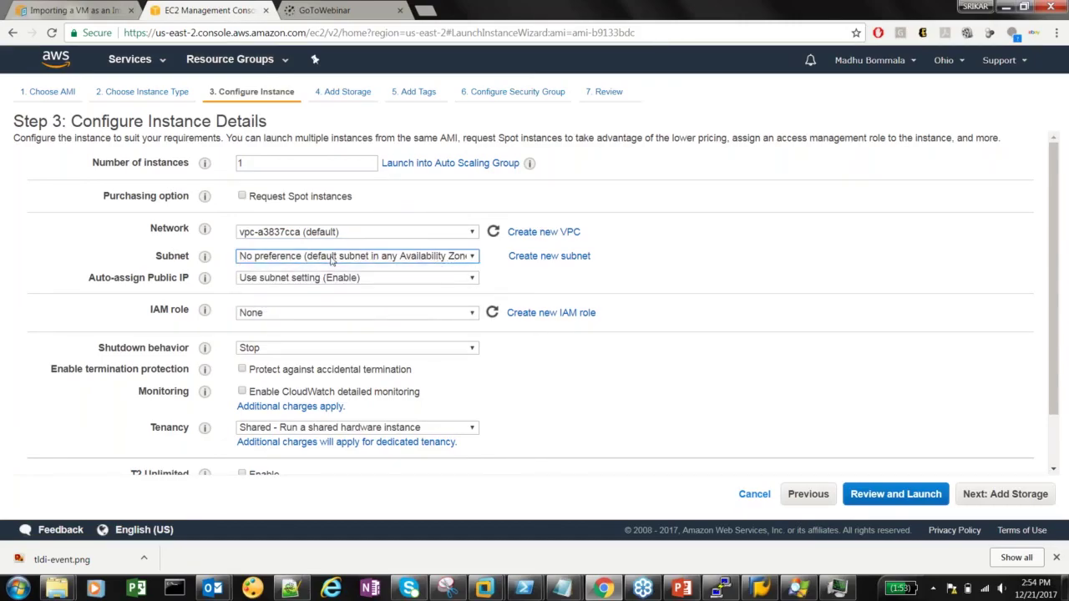
{"action": "left_click", "coordinate": [390, 258]}
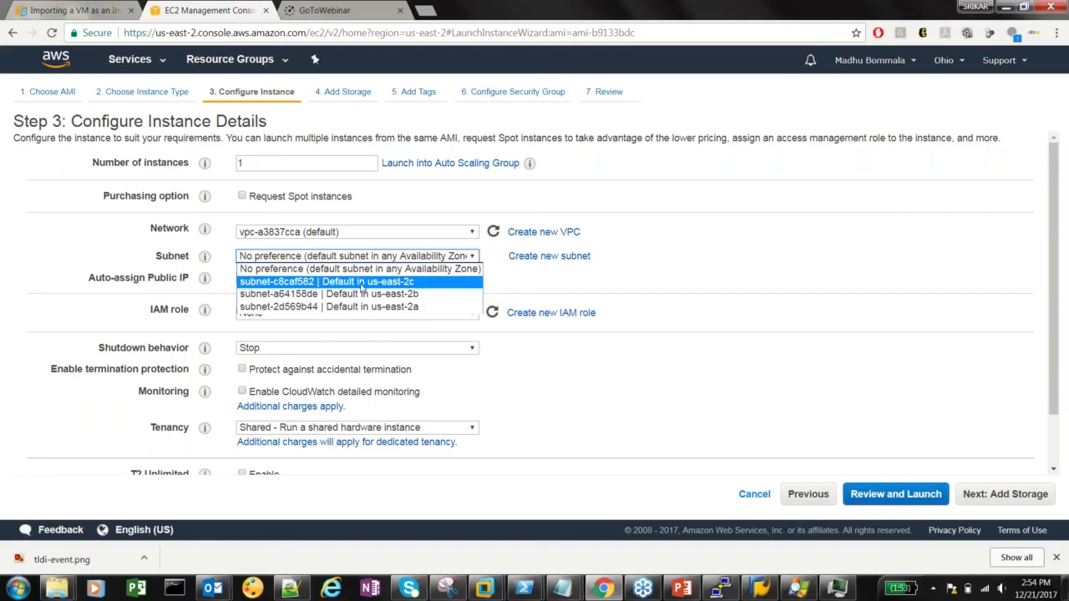
{"action": "left_click", "coordinate": [365, 269]}
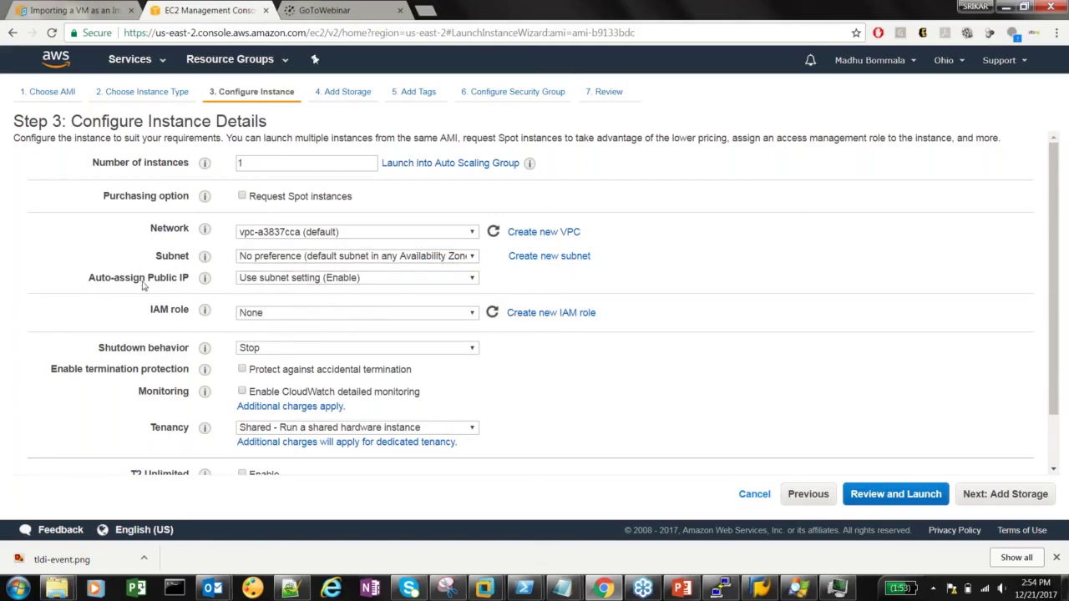
{"action": "left_click", "coordinate": [287, 280]}
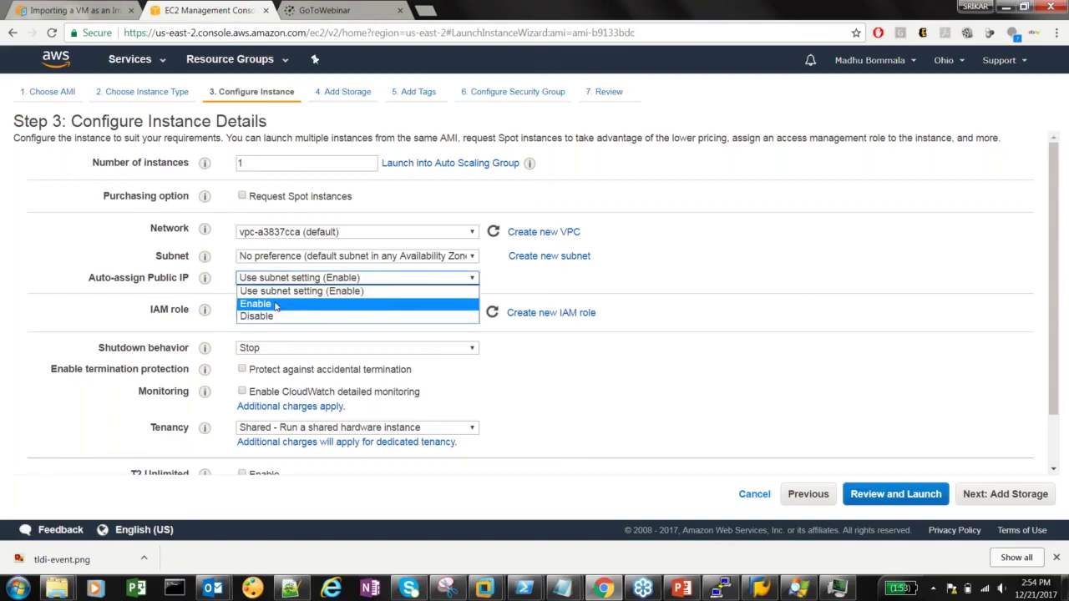
{"action": "left_click", "coordinate": [267, 306]}
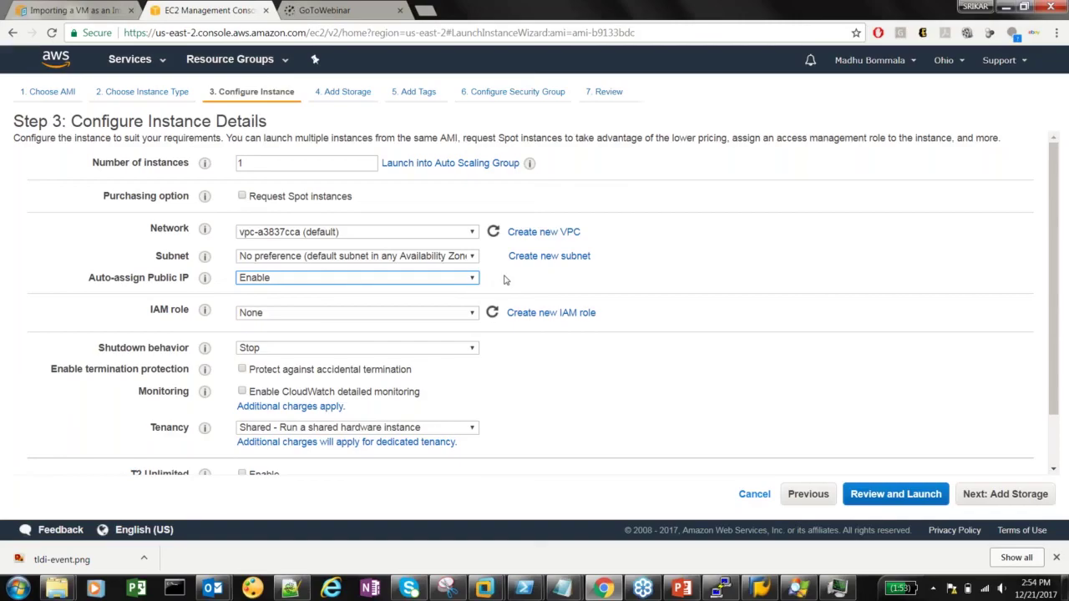
{"action": "left_click", "coordinate": [317, 282]}
{"action": "left_click", "coordinate": [271, 306]}
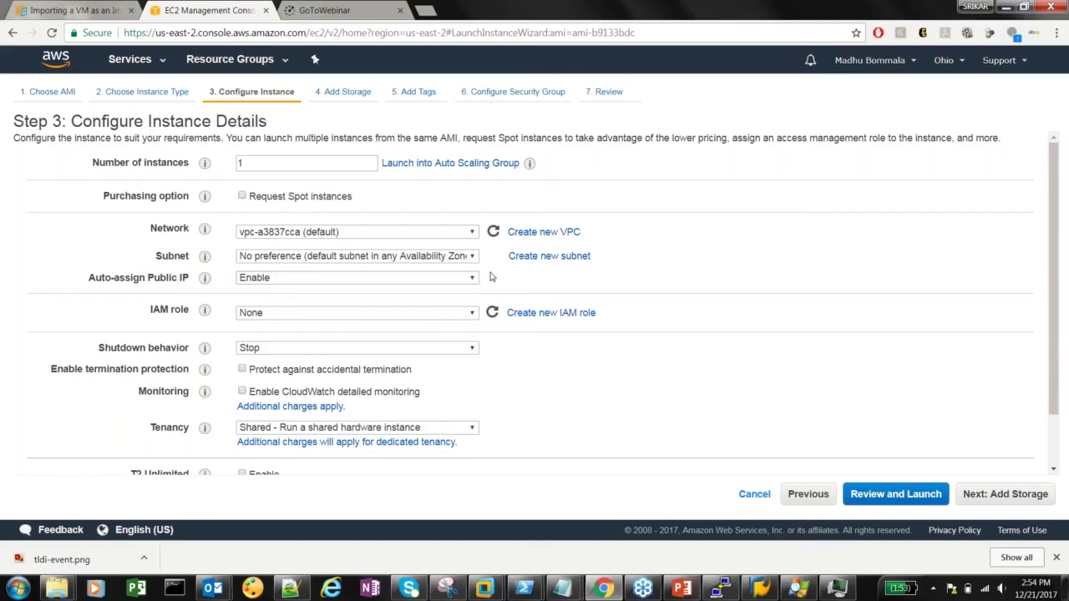
{"action": "scroll", "coordinate": [491, 277], "scroll_direction": "down", "scroll_amount": 1}
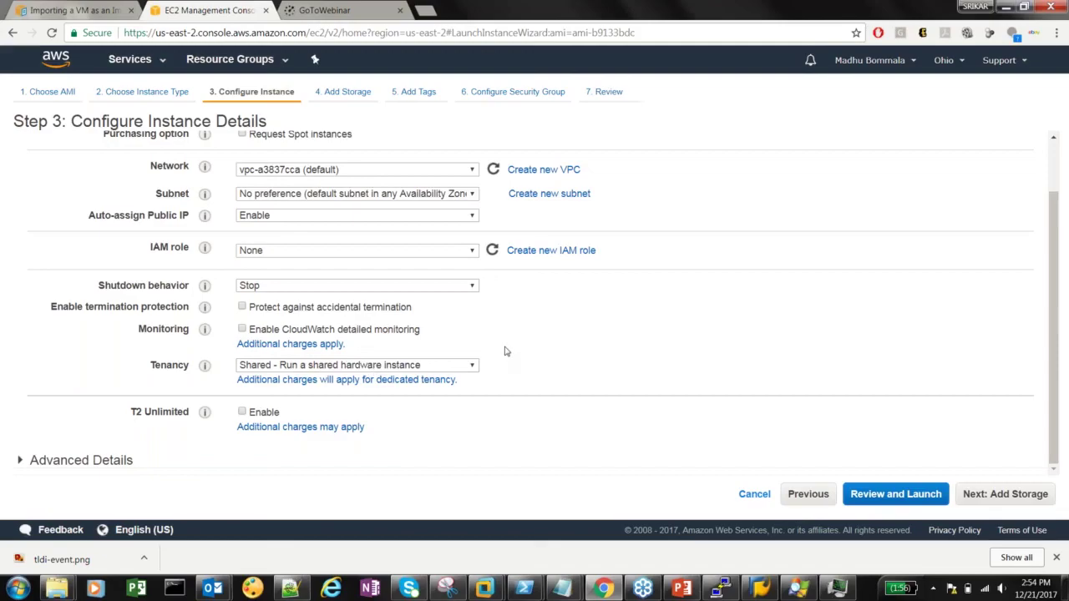
Step: Keep Shared tenancy and proceed to Add Storage, leaving the root volume at 150 GiB
{"action": "left_click", "coordinate": [341, 365]}
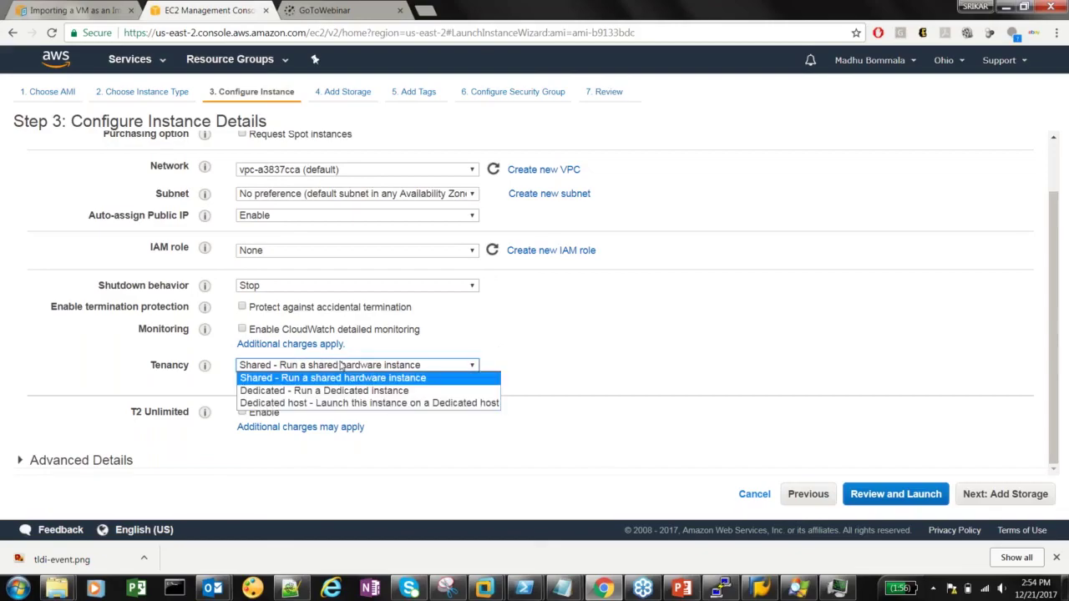
{"action": "left_click", "coordinate": [265, 379]}
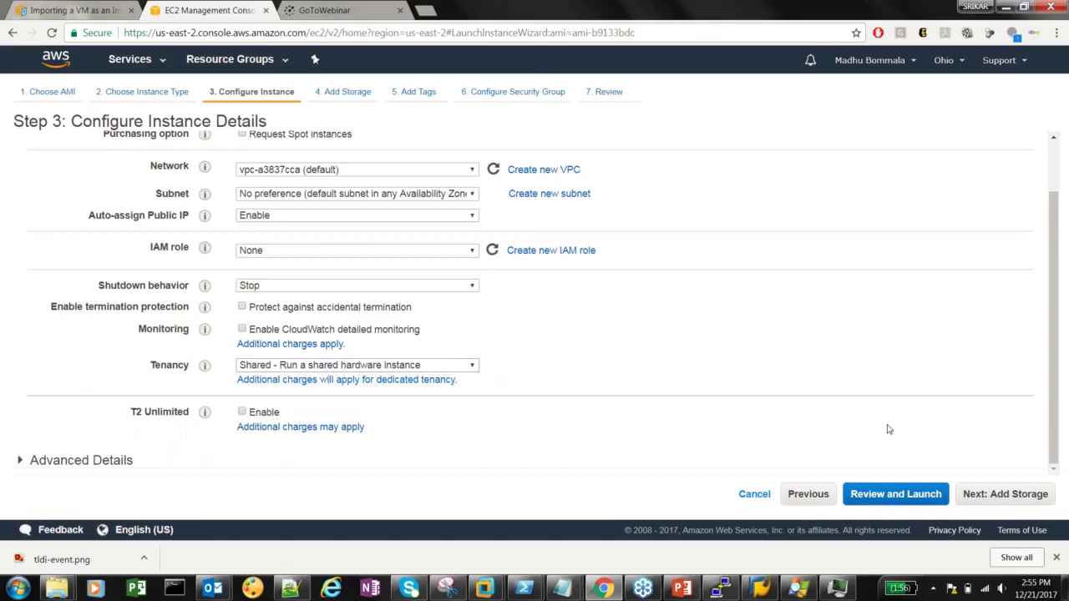
{"action": "left_click", "coordinate": [988, 496]}
{"action": "double_click", "coordinate": [351, 242]}
{"action": "left_click", "coordinate": [350, 243]}
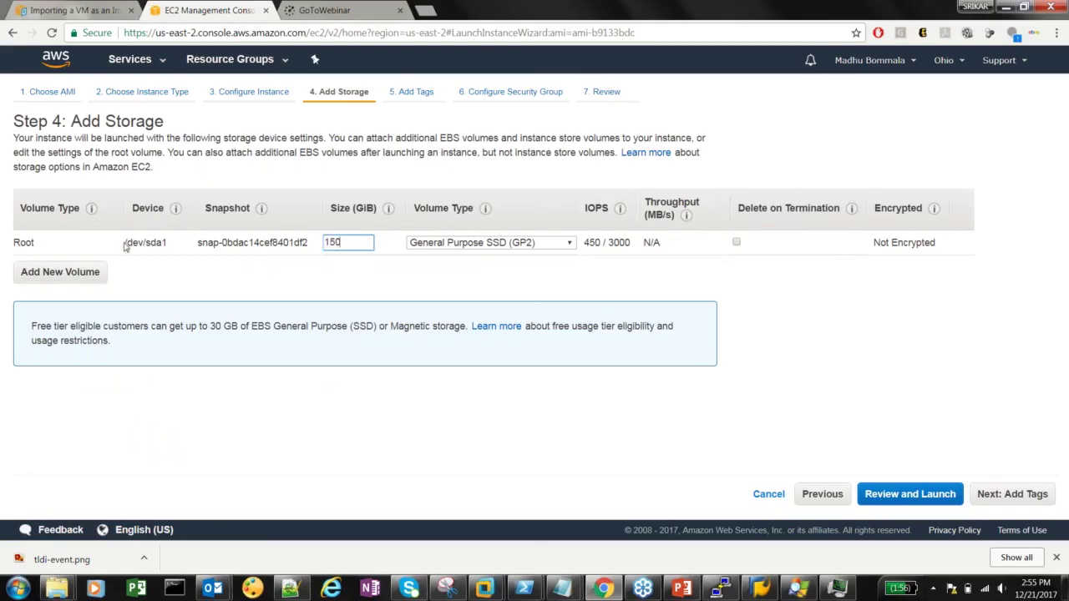
{"action": "left_click", "coordinate": [57, 588]}
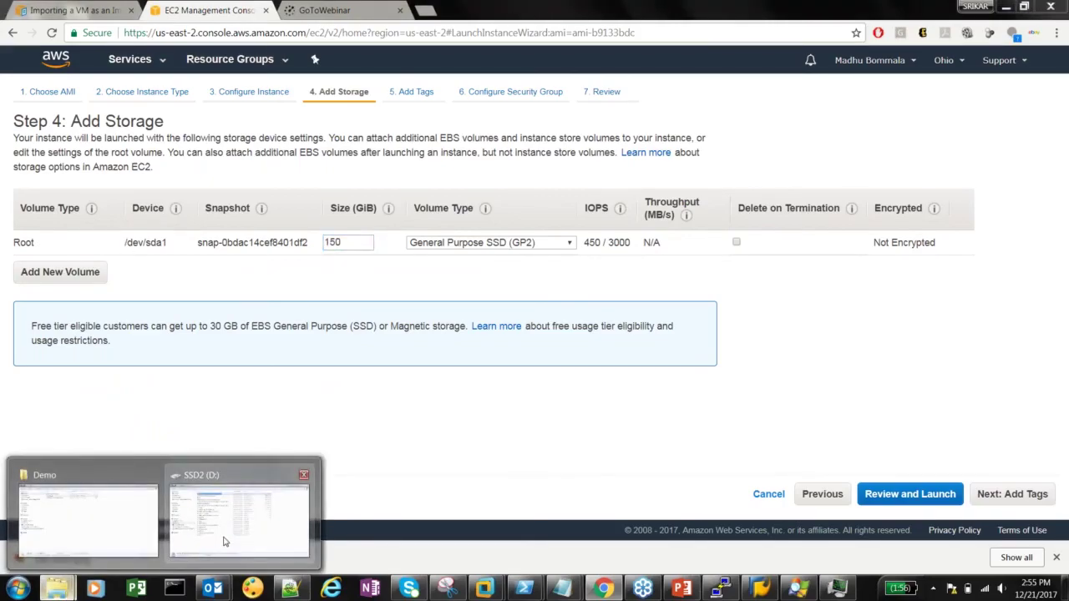
{"action": "left_click", "coordinate": [224, 542]}
{"action": "key", "text": "shift+Down"}
{"action": "key", "text": "shift+Down"}
{"action": "key", "text": "shift+Down"}
{"action": "key", "text": "shift+Down"}
{"action": "key", "text": "shift+Down"}
{"action": "key", "text": "shift+Down"}
{"action": "key", "text": "shift+Down"}
{"action": "key", "text": "shift+Down"}
{"action": "key", "text": "shift+Down"}
{"action": "key", "text": "shift+Down"}
{"action": "key", "text": "shift+Down"}
{"action": "key", "text": "shift+Down"}
{"action": "key", "text": "shift+Down"}
{"action": "key", "text": "shift+Down"}
{"action": "key", "text": "shift+Down"}
{"action": "key", "text": "shift+Down"}
{"action": "key", "text": "shift+Down"}
{"action": "key", "text": "shift+Down"}
{"action": "key", "text": "shift+Down"}
{"action": "key", "text": "shift+Down"}
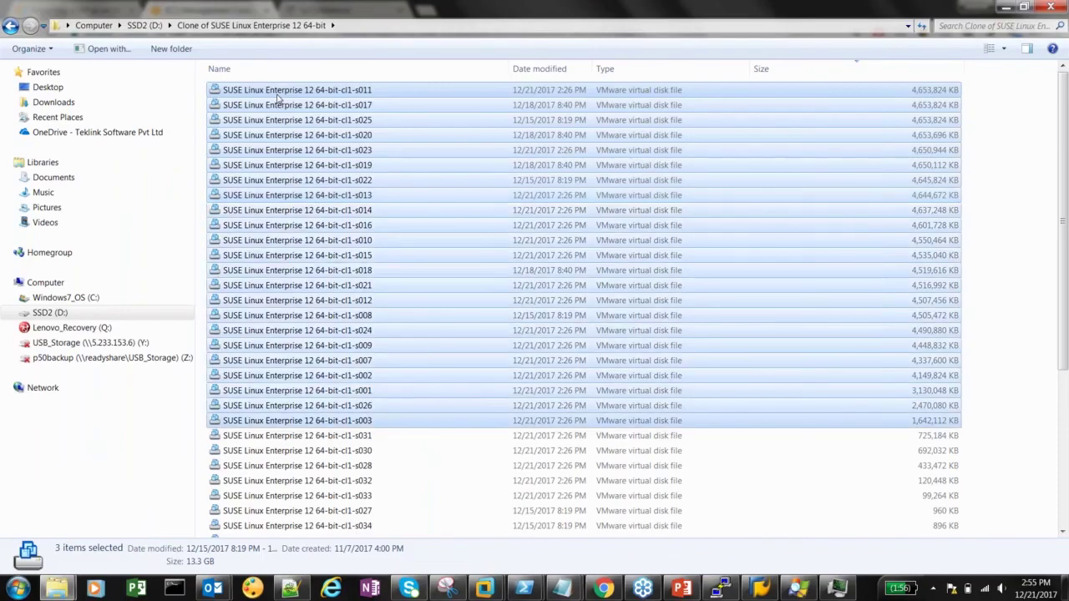
{"action": "key", "text": "shift+Down"}
{"action": "key", "text": "shift+Down"}
{"action": "key", "text": "shift+Down"}
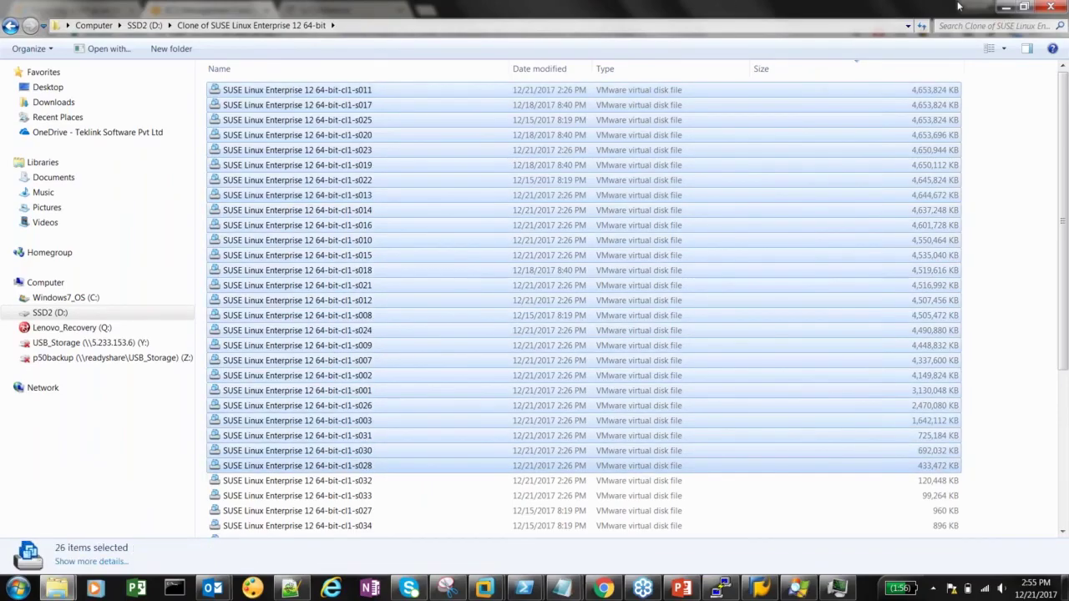
{"action": "left_click", "coordinate": [1006, 6]}
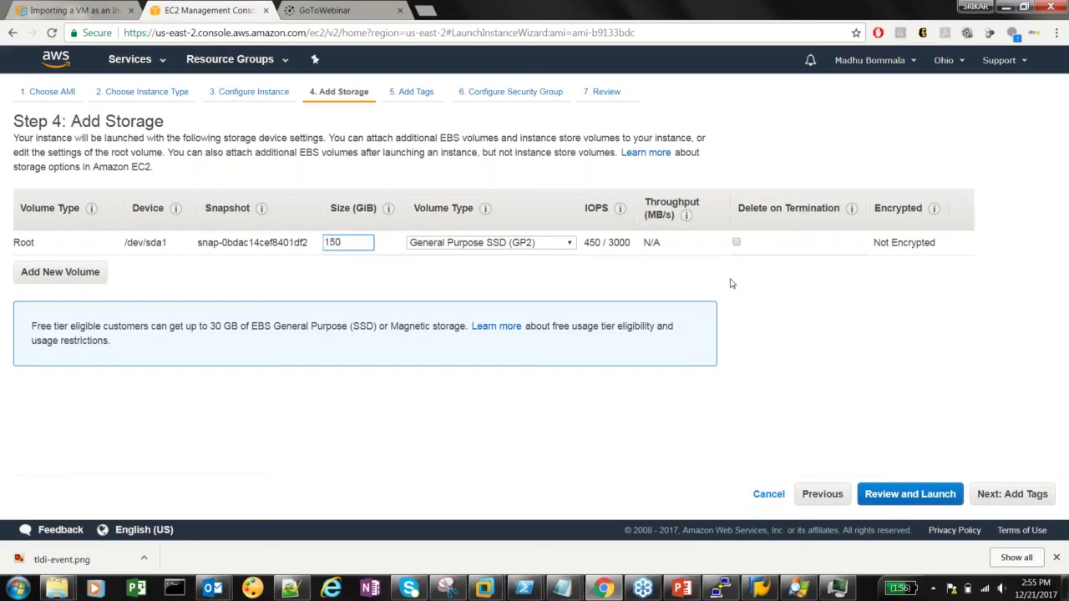
Step: Keep the General Purpose SSD (GP2) root volume, add no tags, and proceed to security groups
{"action": "left_click", "coordinate": [482, 244]}
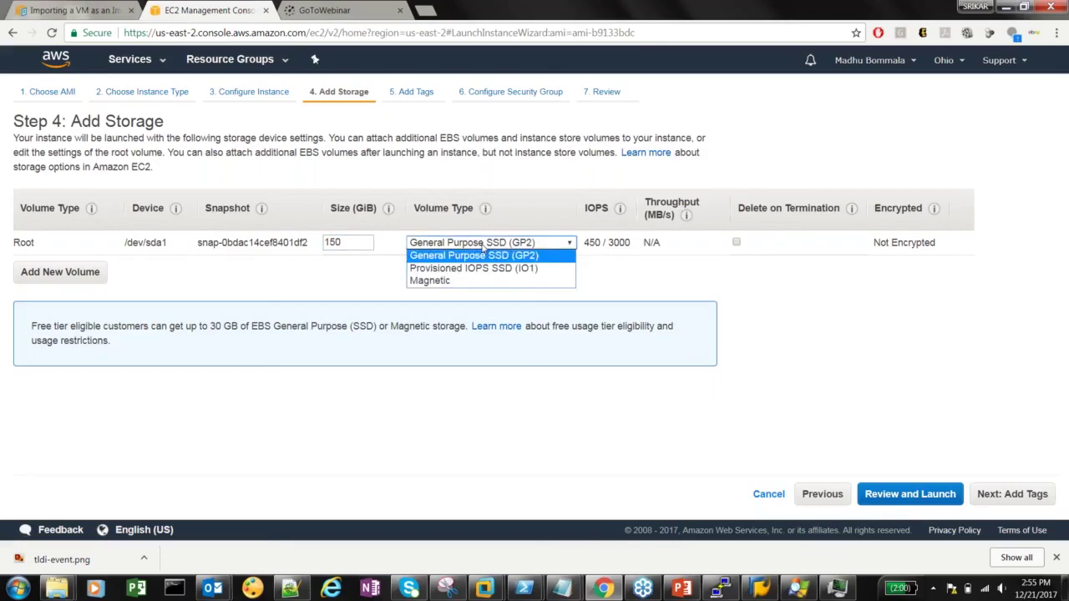
{"action": "left_click", "coordinate": [483, 246]}
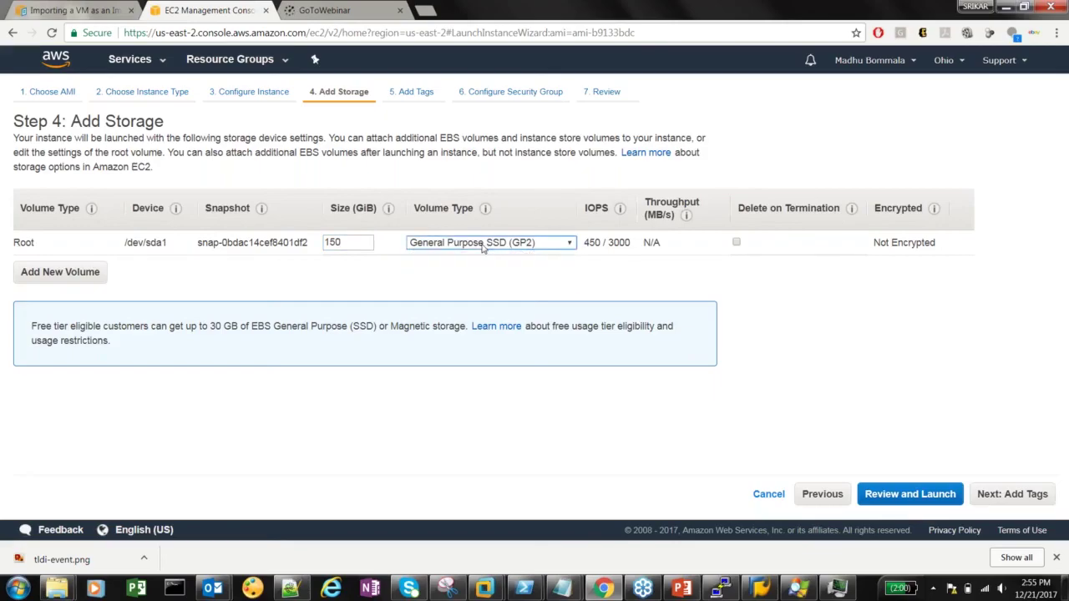
{"action": "left_click", "coordinate": [997, 495]}
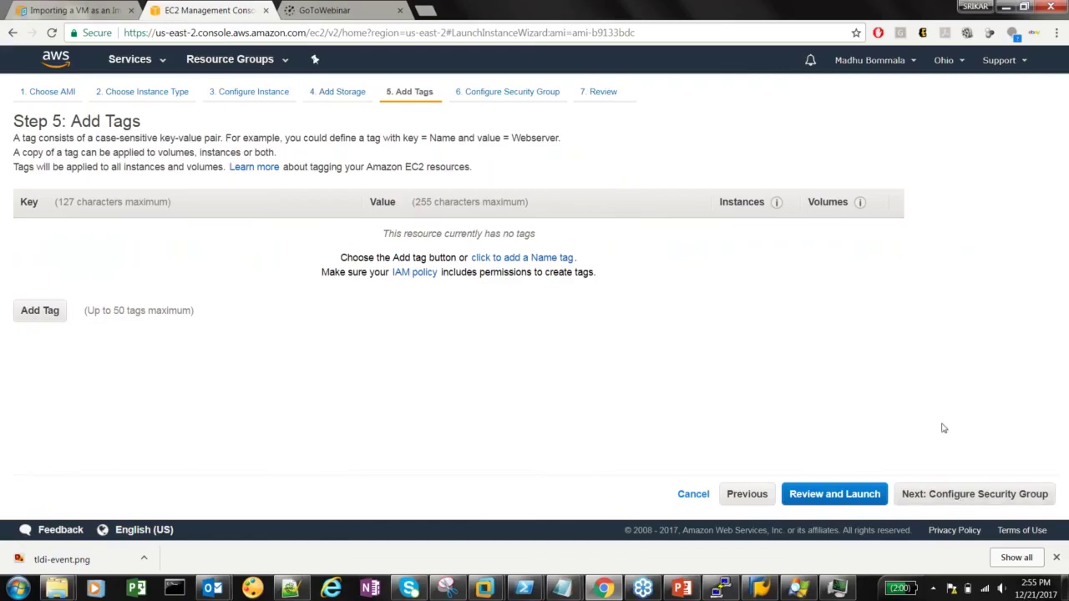
{"action": "left_click", "coordinate": [958, 496]}
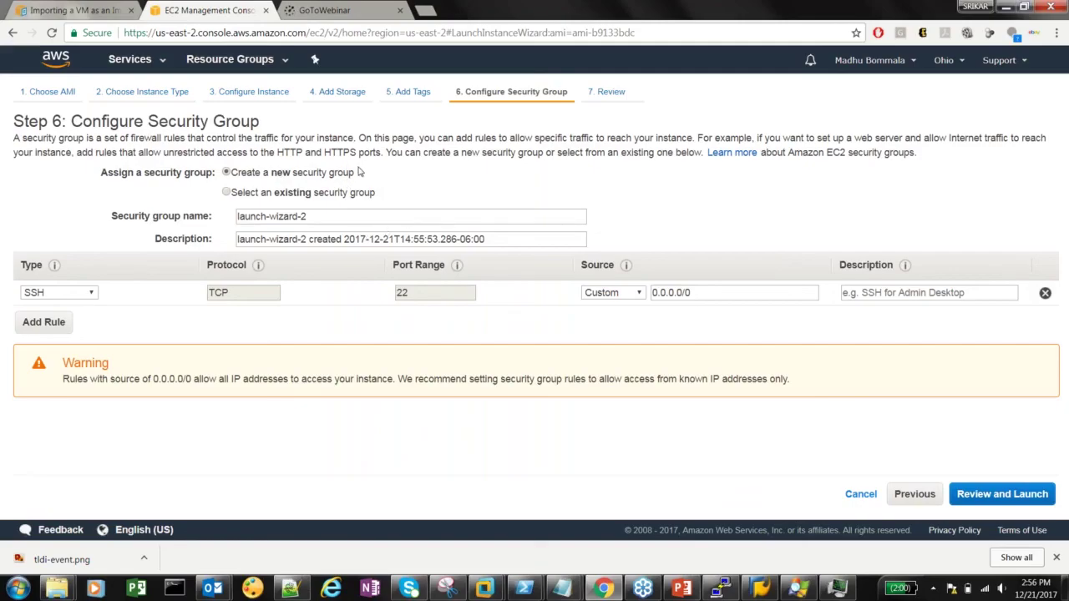
Step: Add an inbound rule of type All traffic with source Anywhere
{"action": "left_click", "coordinate": [61, 296]}
{"action": "left_click", "coordinate": [62, 296]}
{"action": "left_click", "coordinate": [44, 324]}
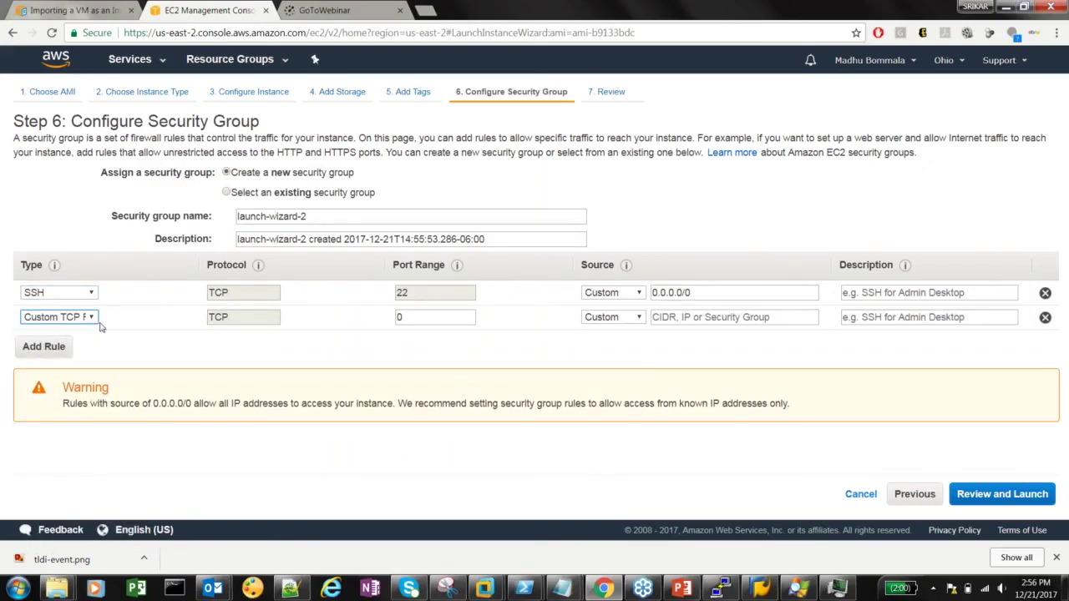
{"action": "left_click", "coordinate": [84, 317]}
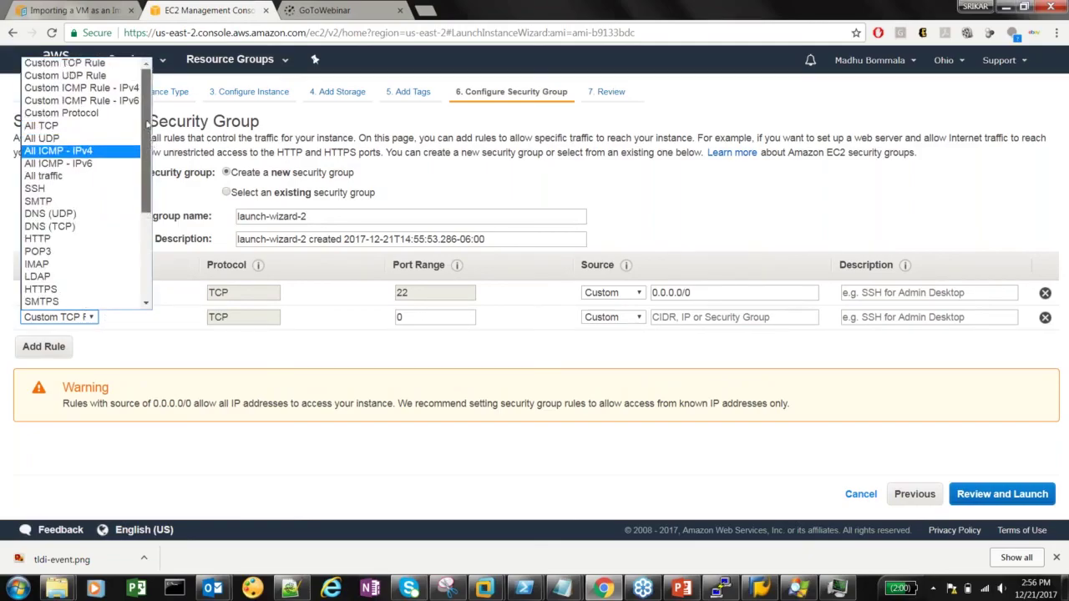
{"action": "left_click", "coordinate": [82, 179]}
{"action": "left_click", "coordinate": [612, 317]}
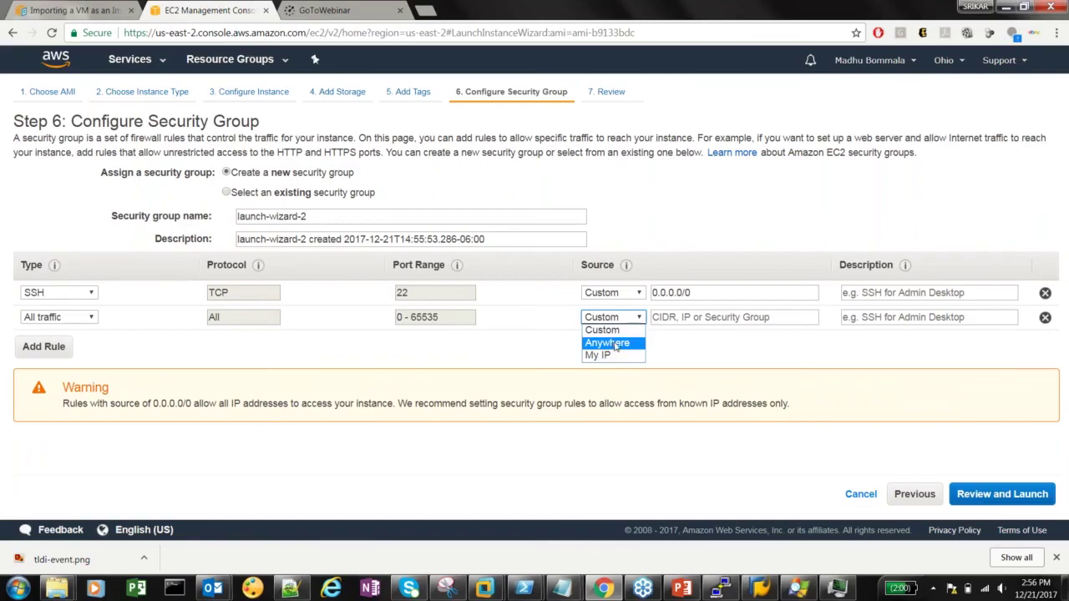
{"action": "left_click", "coordinate": [616, 345]}
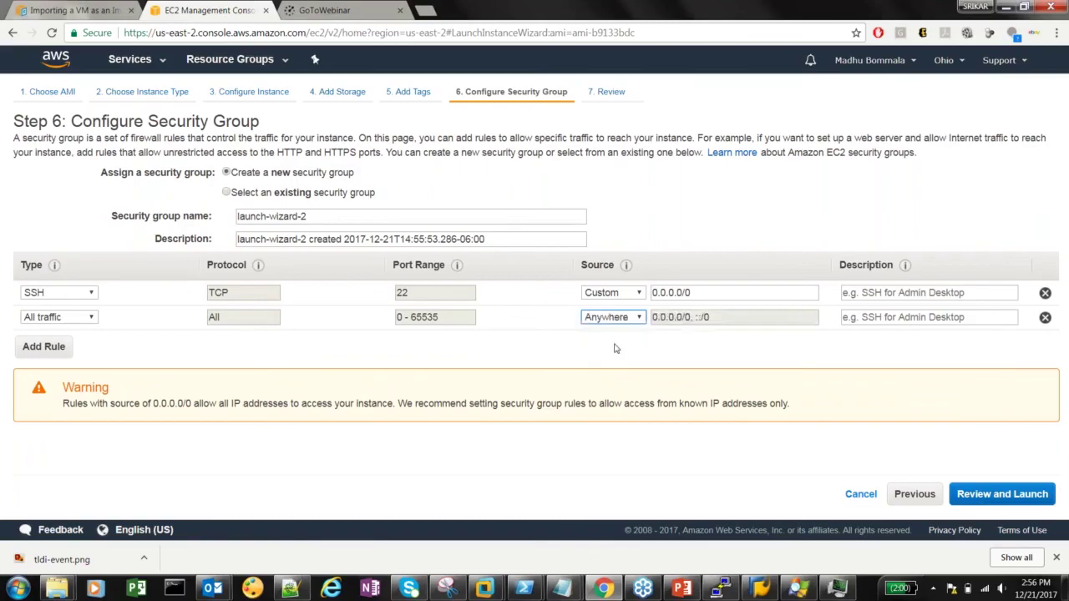
Step: Add a third Custom TCP rule with port range 3200
{"action": "left_click", "coordinate": [43, 347]}
{"action": "left_click", "coordinate": [77, 342]}
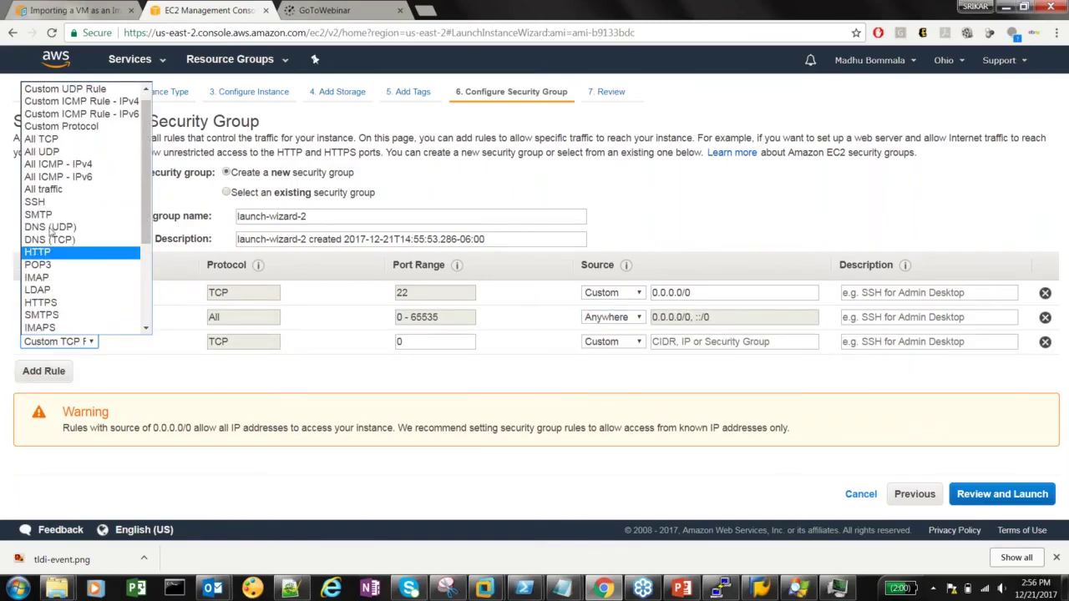
{"action": "key", "text": "Escape"}
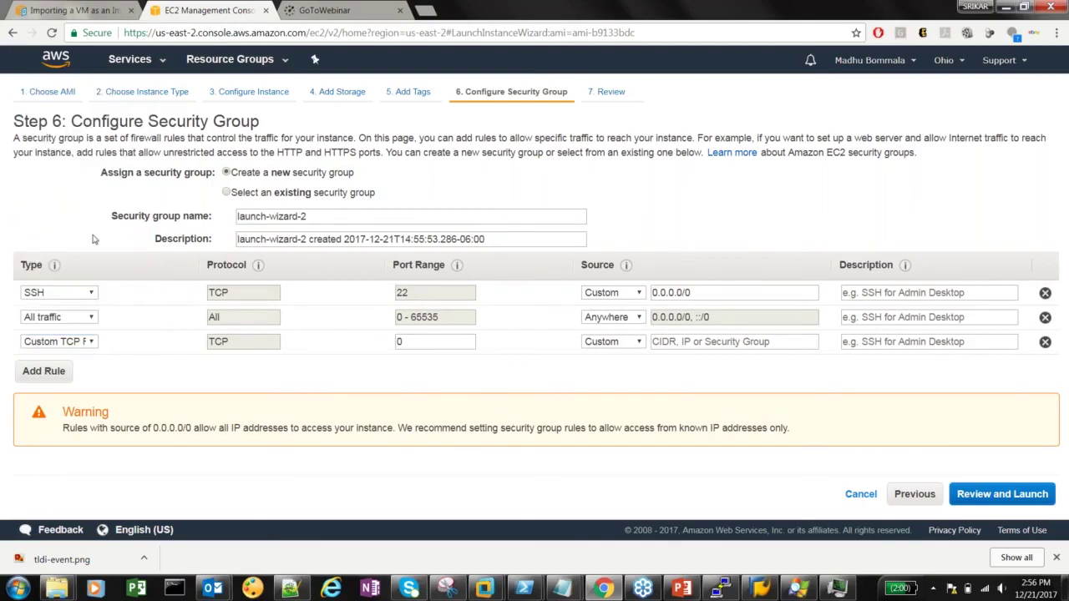
{"action": "left_click", "coordinate": [426, 343]}
{"action": "key", "text": "BackSpace"}
{"action": "type", "text": "3200"}
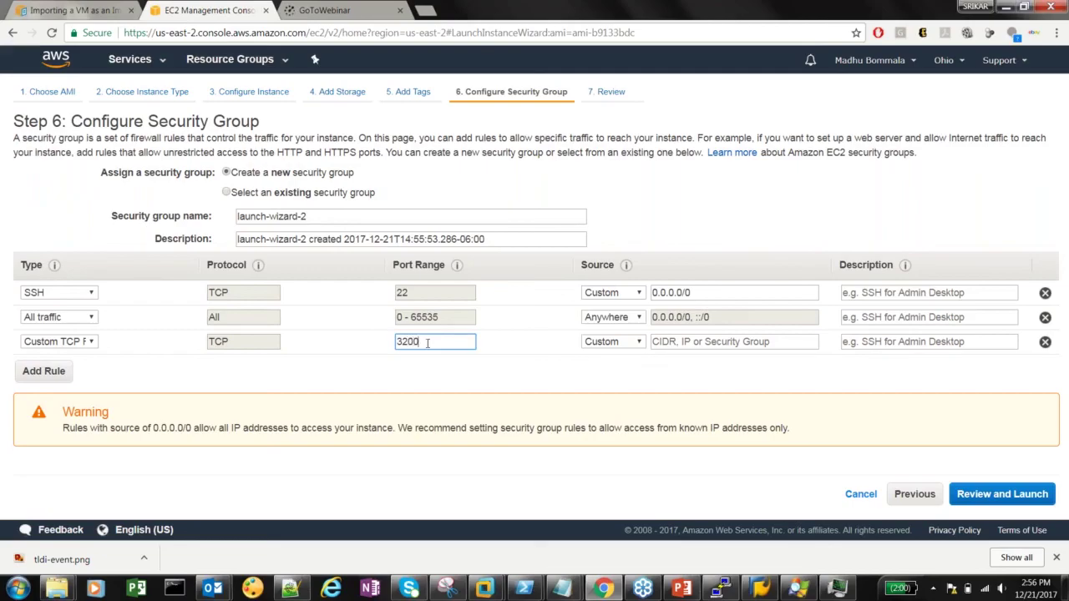
{"action": "key", "text": "Tab"}
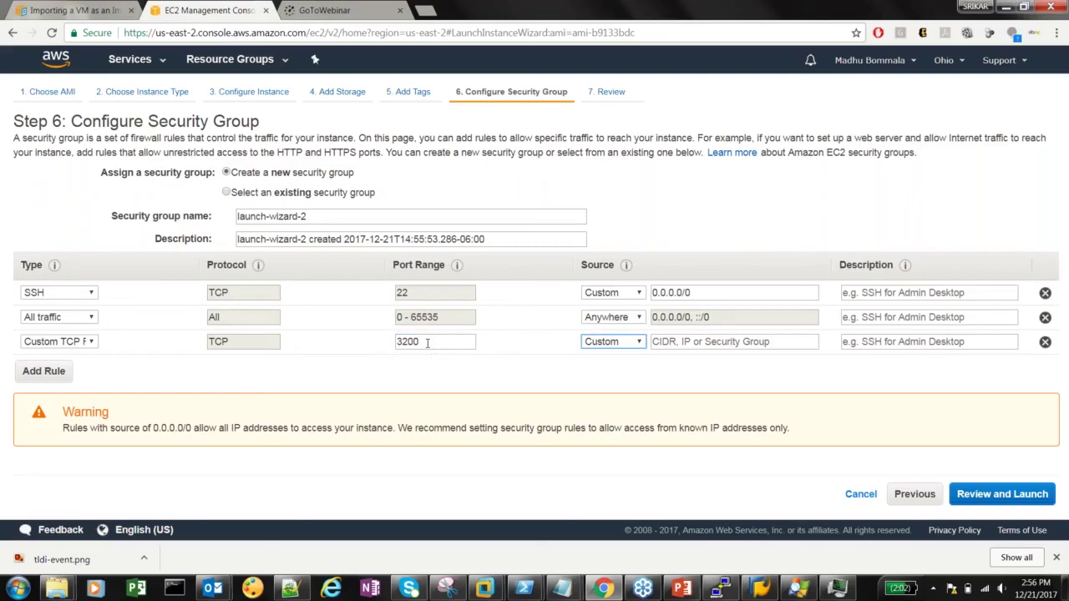
Step: Delete the port 3200 and SSH rules, leaving only the All traffic rule
{"action": "left_click", "coordinate": [1045, 341]}
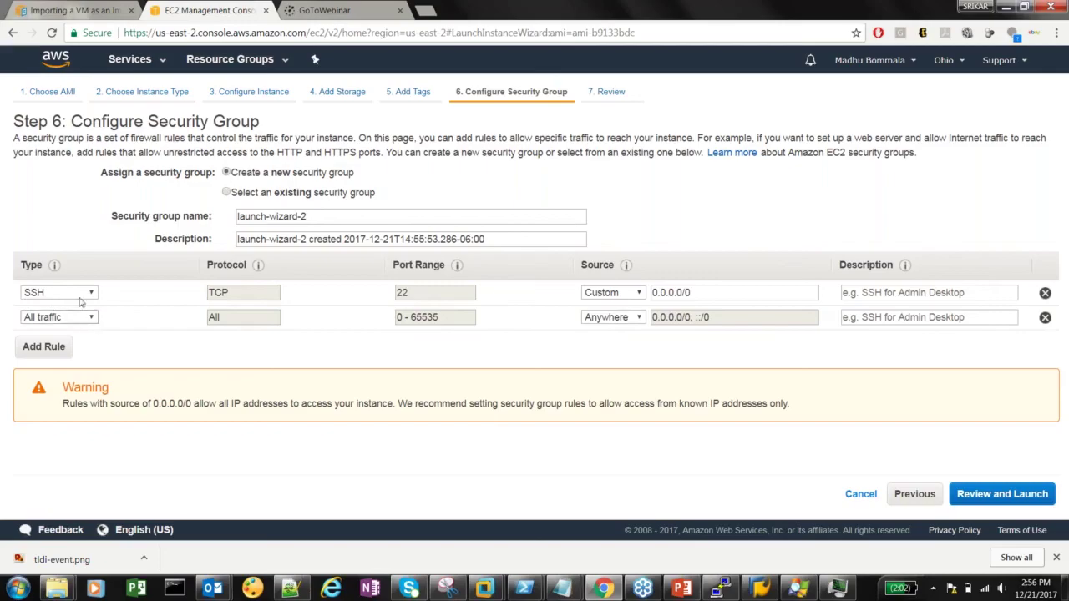
{"action": "left_click", "coordinate": [1045, 293]}
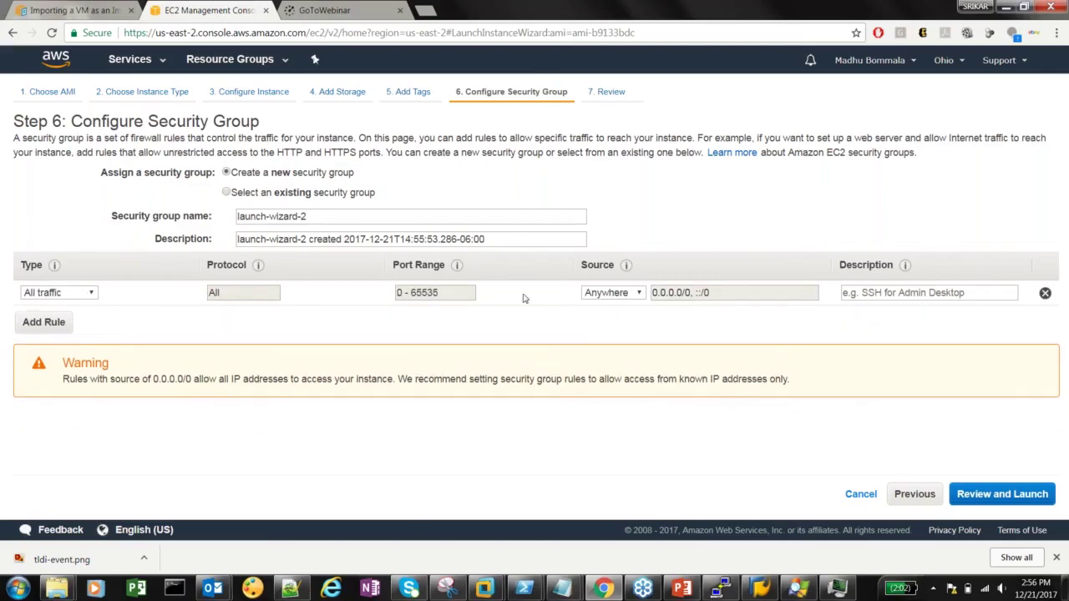
{"action": "left_click_drag", "start_coordinate": [62, 174], "coordinate": [321, 174]}
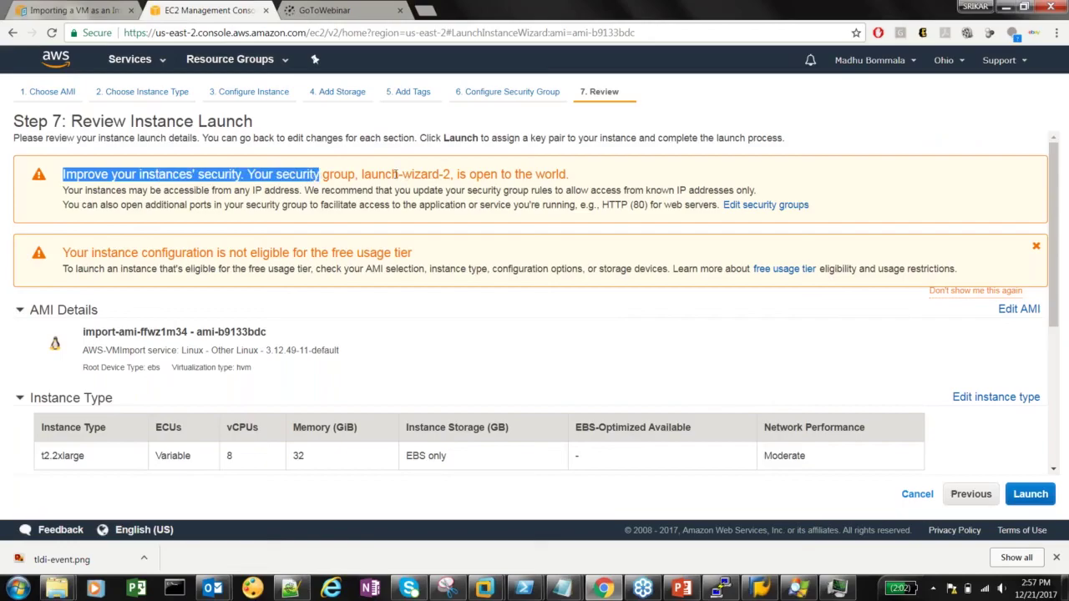
Step: Start the instance launch from the review page
{"action": "left_click", "coordinate": [608, 300]}
{"action": "scroll", "coordinate": [747, 331], "scroll_direction": "down", "scroll_amount": 3}
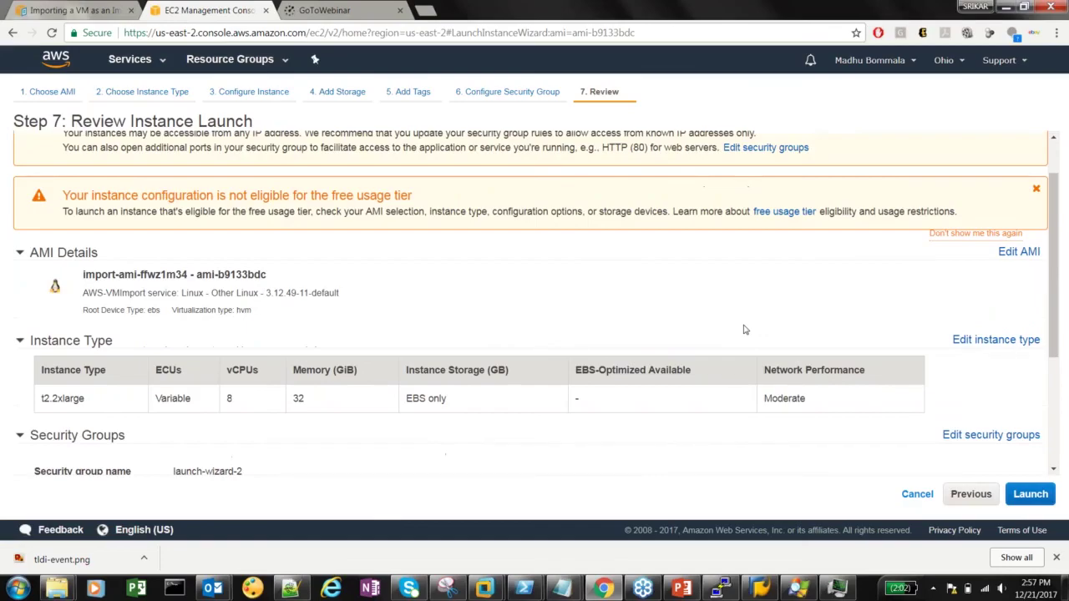
{"action": "left_click", "coordinate": [1030, 494]}
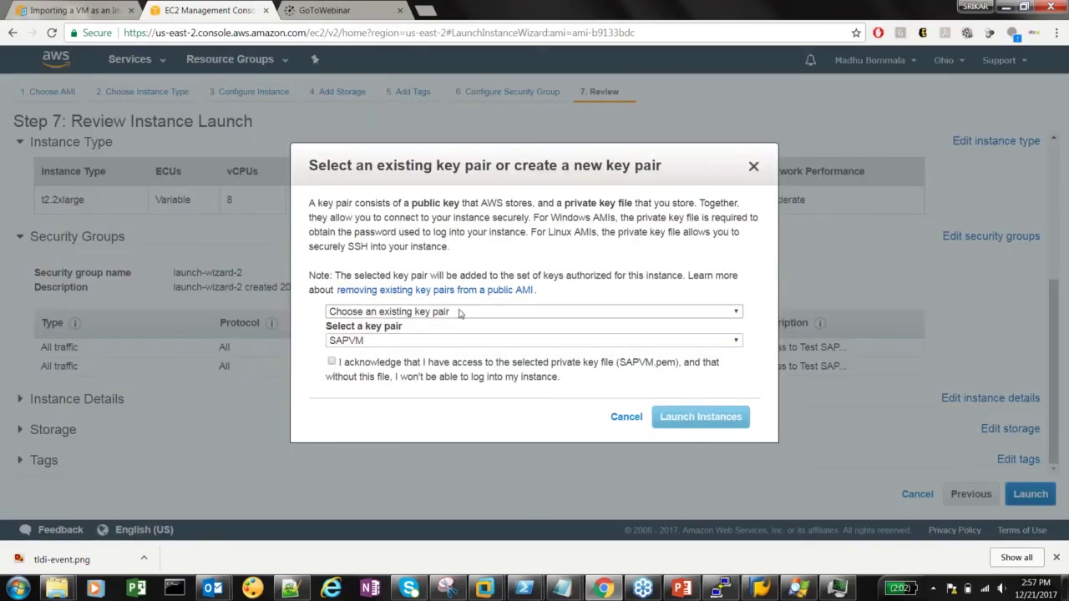
Step: Choose the existing SAPVM key pair and acknowledge having its private key file
{"action": "left_click", "coordinate": [331, 362]}
{"action": "left_click", "coordinate": [461, 314]}
{"action": "left_click", "coordinate": [460, 316]}
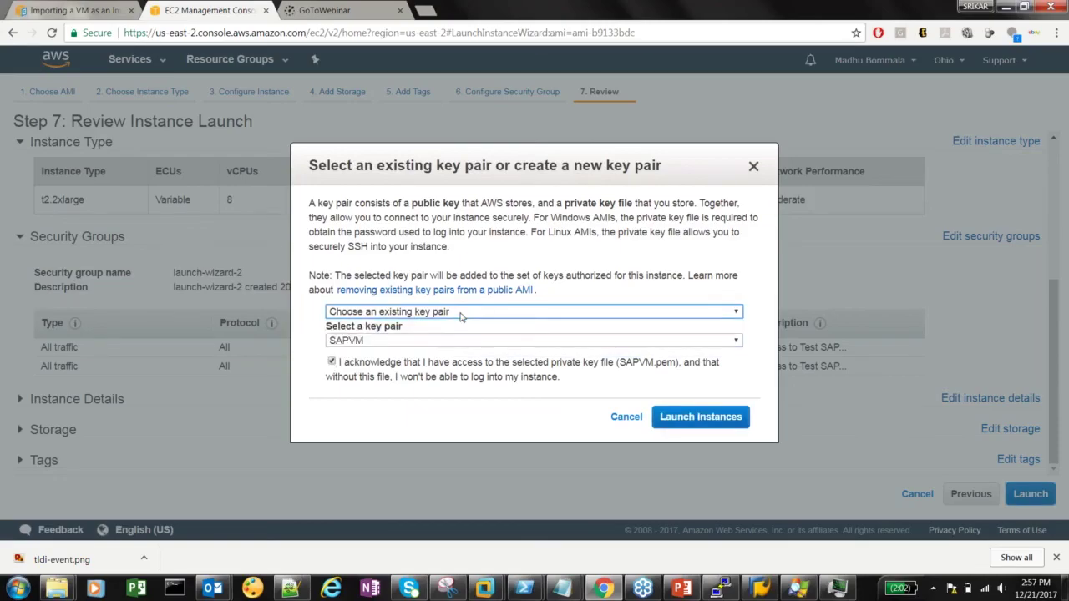
{"action": "left_click", "coordinate": [421, 342]}
{"action": "left_click", "coordinate": [421, 342]}
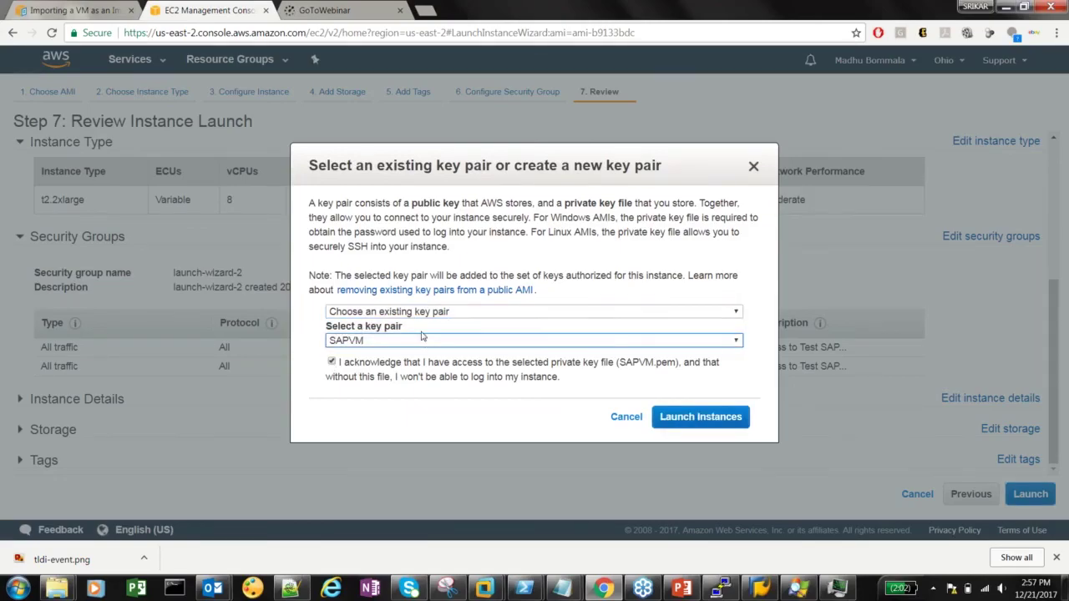
{"action": "left_click", "coordinate": [459, 313]}
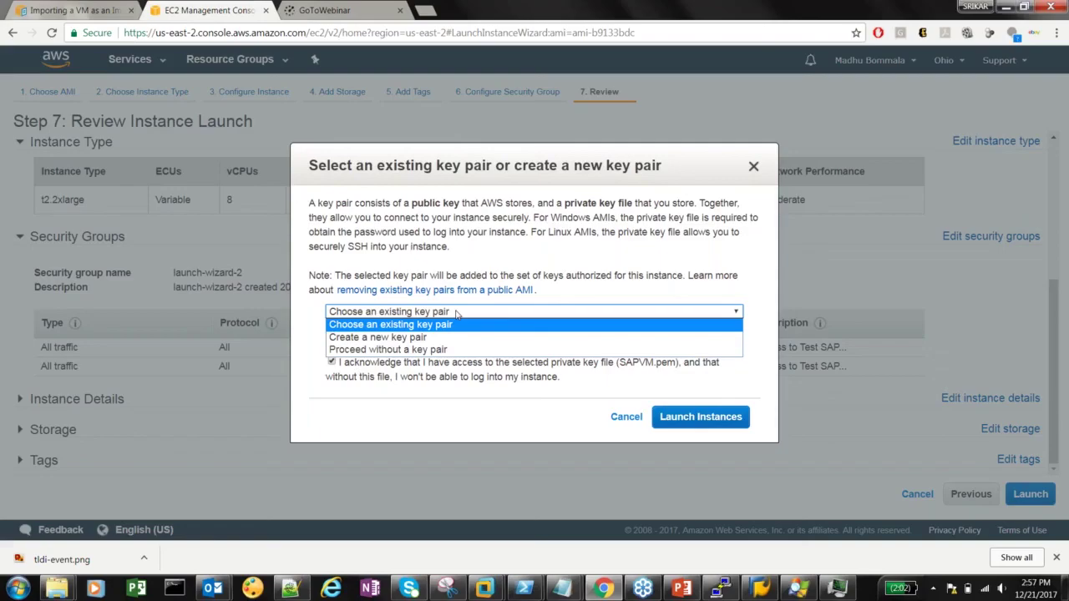
{"action": "left_click", "coordinate": [456, 314]}
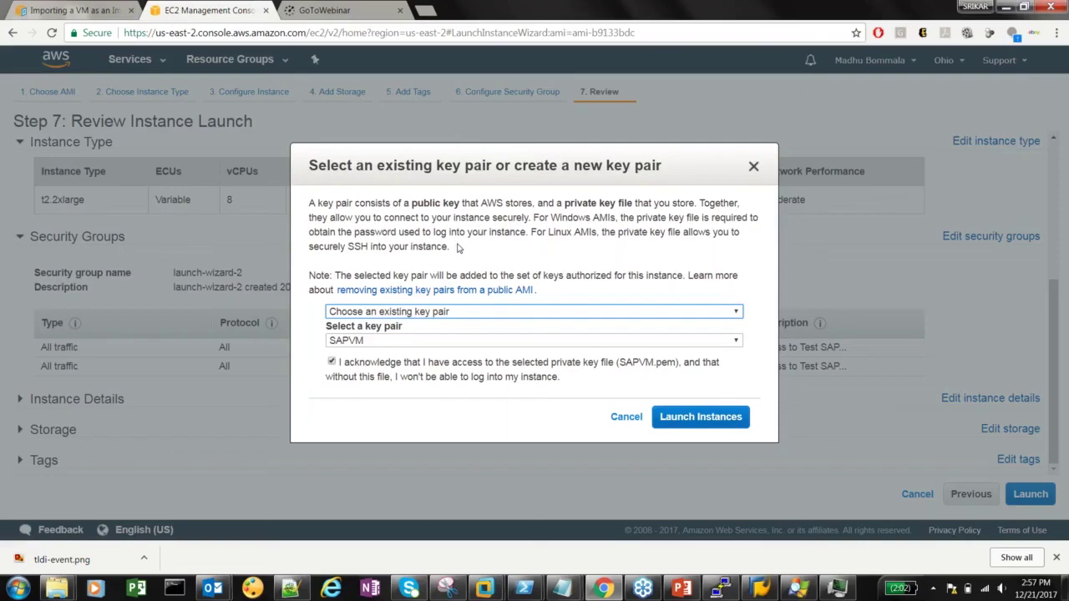
{"action": "left_click", "coordinate": [410, 341]}
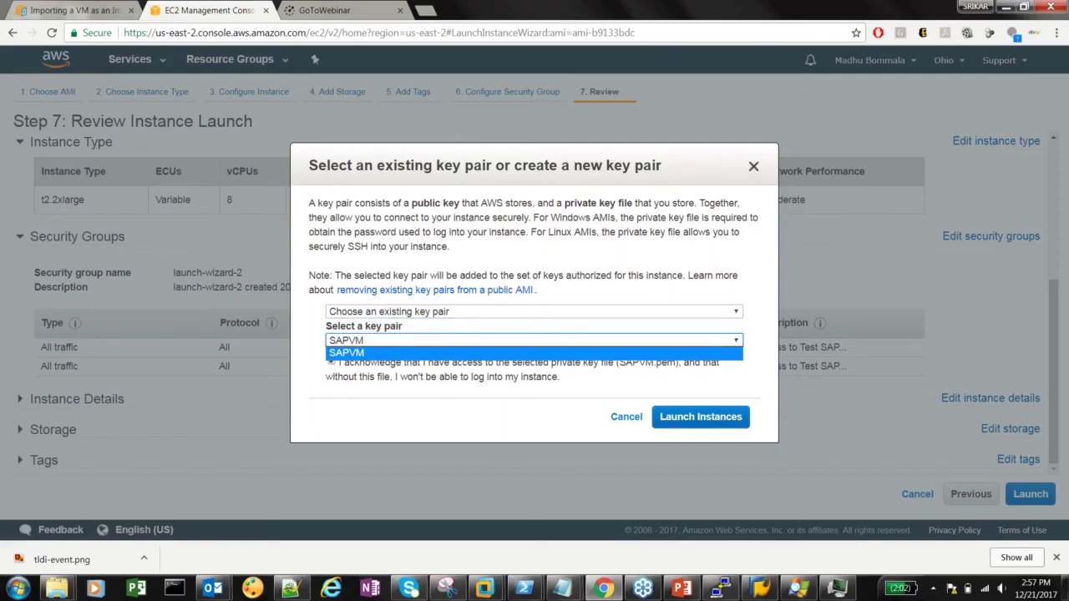
{"action": "left_click", "coordinate": [470, 255]}
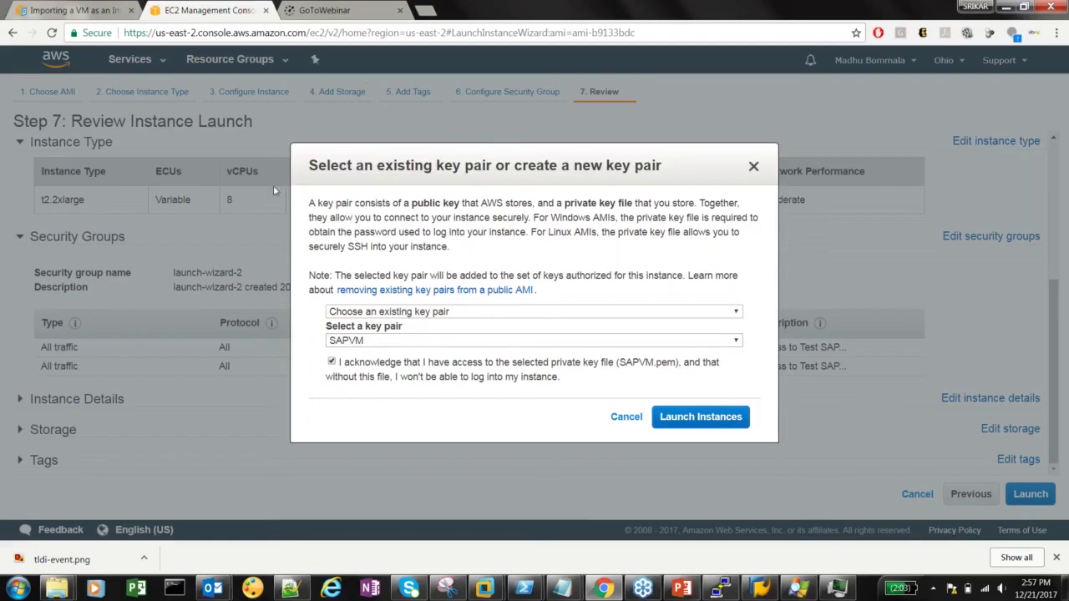
Step: Launch the instance and view the instances list showing it pending
{"action": "left_click", "coordinate": [693, 417]}
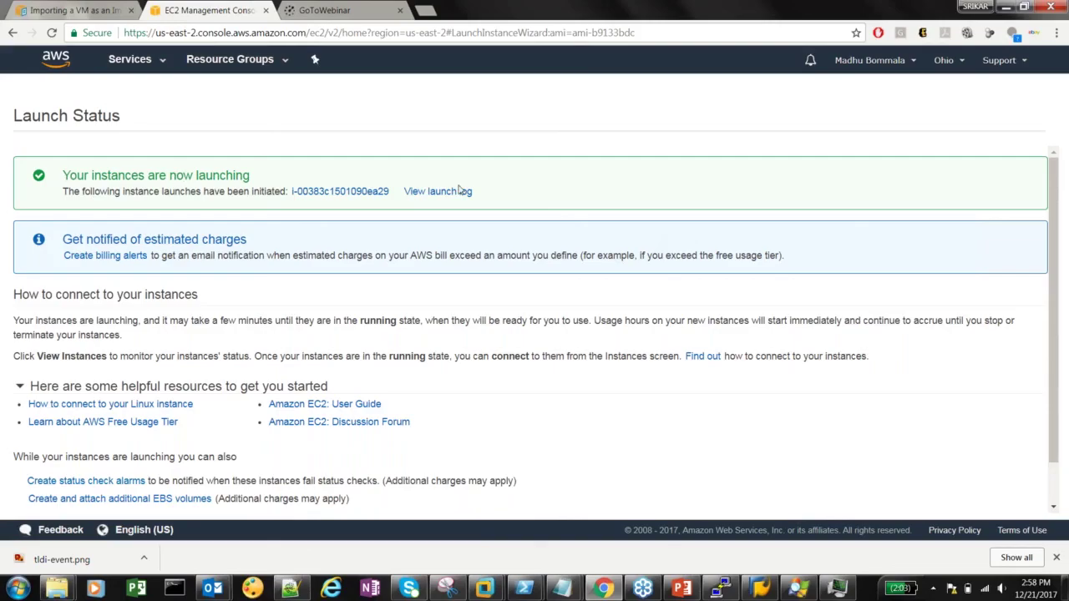
{"action": "scroll", "coordinate": [877, 459], "scroll_direction": "down", "scroll_amount": 1}
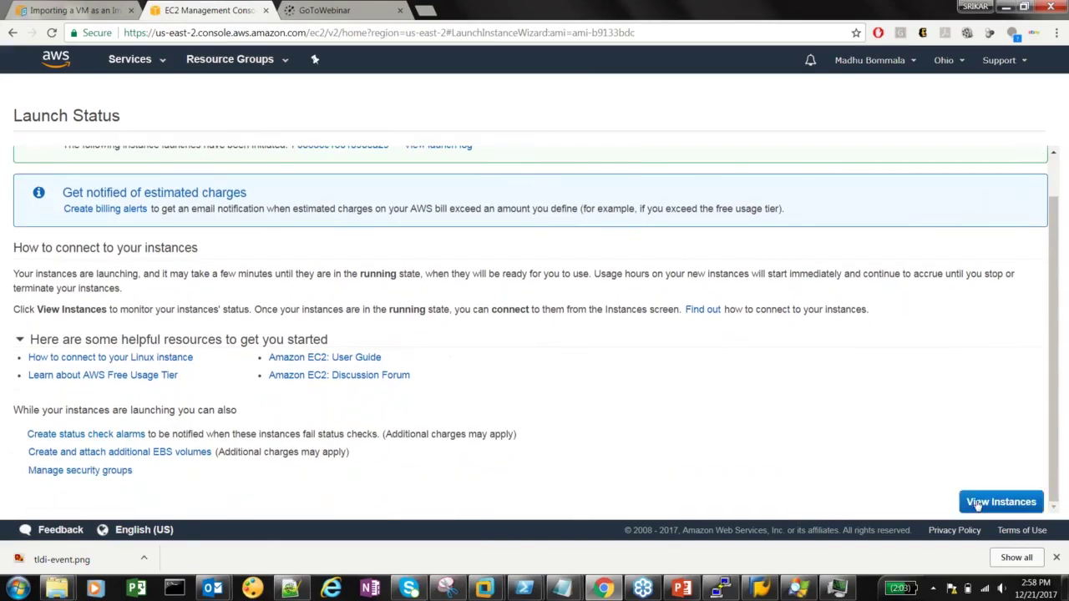
{"action": "left_click", "coordinate": [997, 502]}
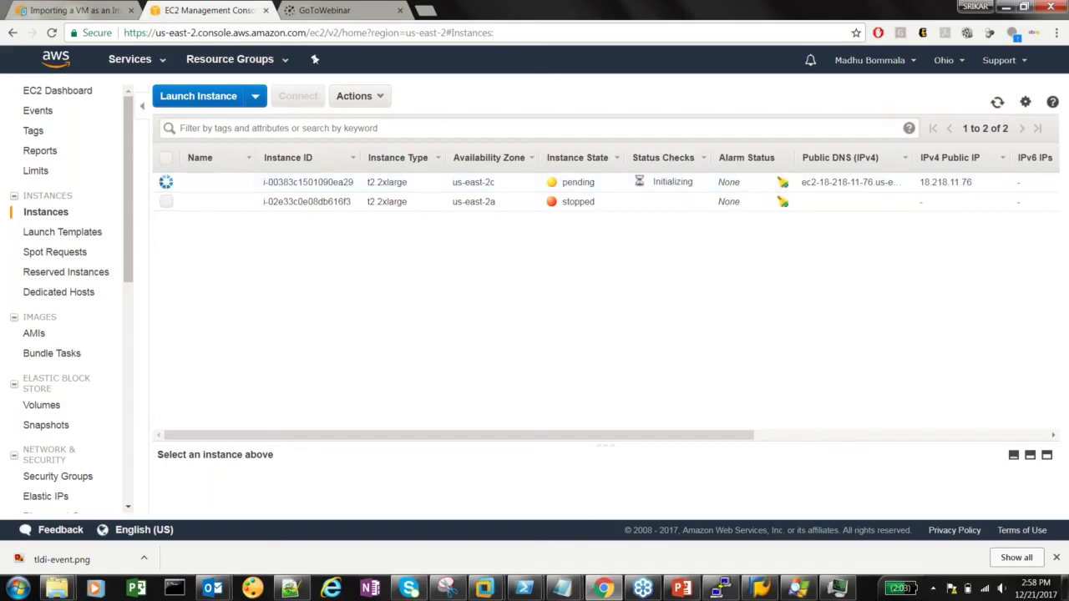
{"action": "left_click", "coordinate": [523, 588]}
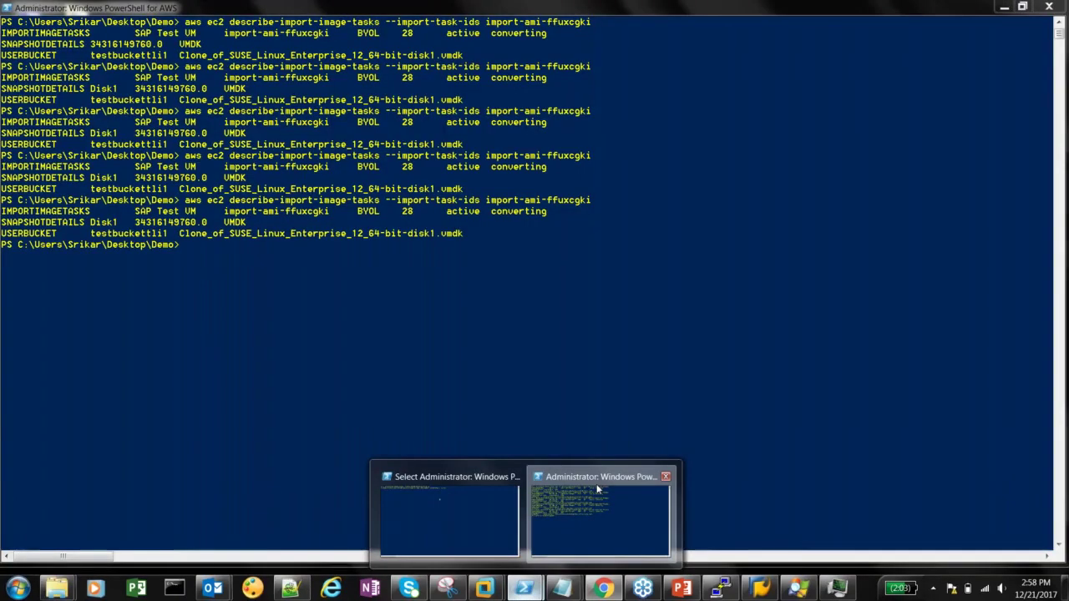
Step: Rerun describe-import-image-tasks in PowerShell to confirm the SUSE import is still converting
{"action": "left_click", "coordinate": [598, 489]}
{"action": "key", "text": "Up"}
{"action": "key", "text": "Return"}
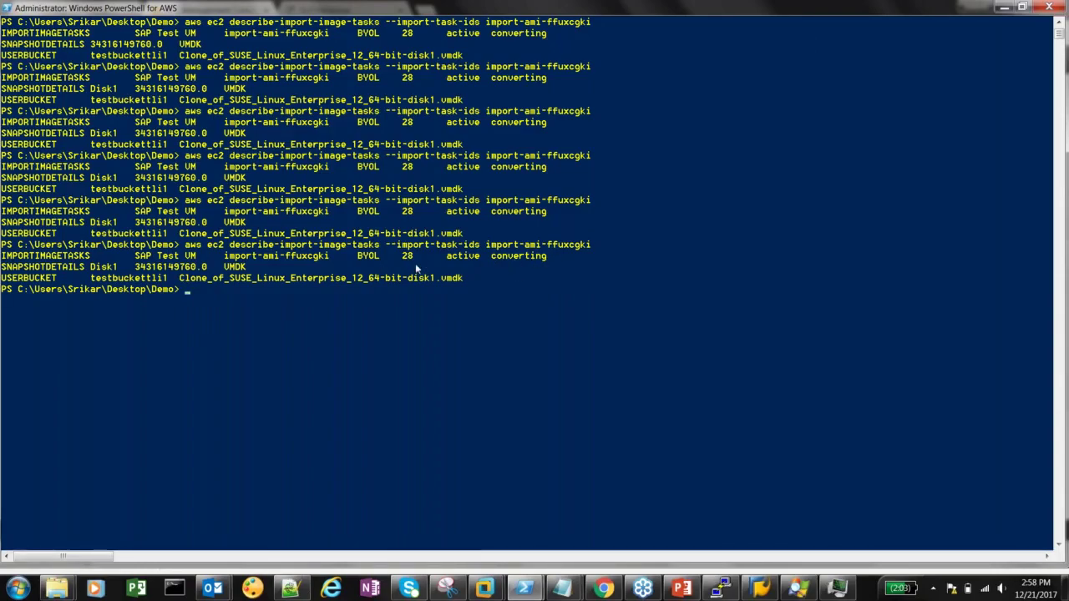
{"action": "left_click", "coordinate": [1004, 8]}
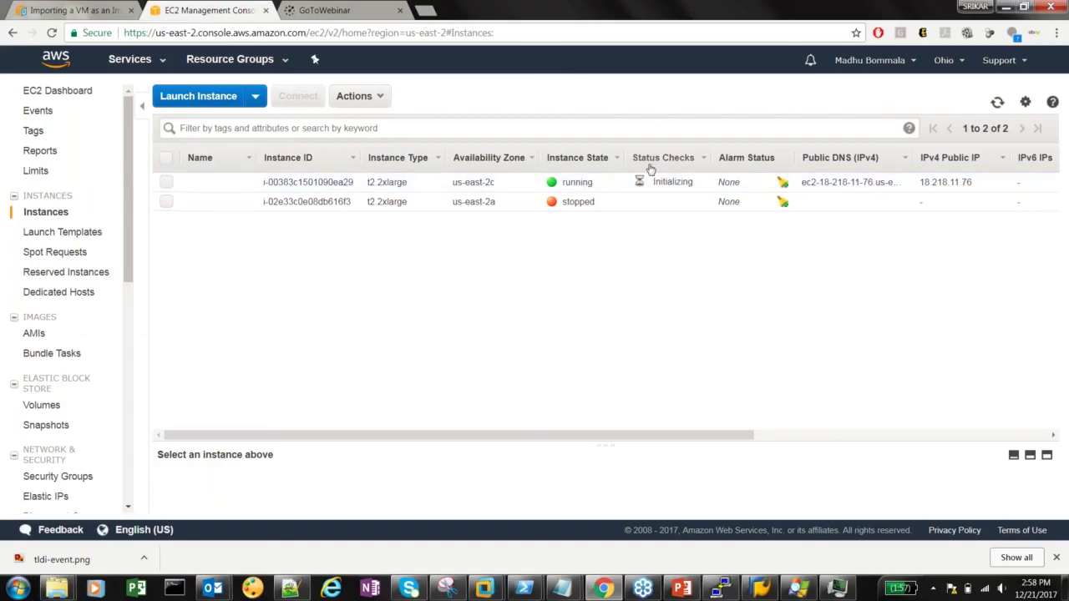
Step: Select the new instance and copy its public IP 18.218.11.76 from the Description details
{"action": "left_click", "coordinate": [167, 181]}
{"action": "left_click_drag", "start_coordinate": [602, 443], "coordinate": [593, 294]}
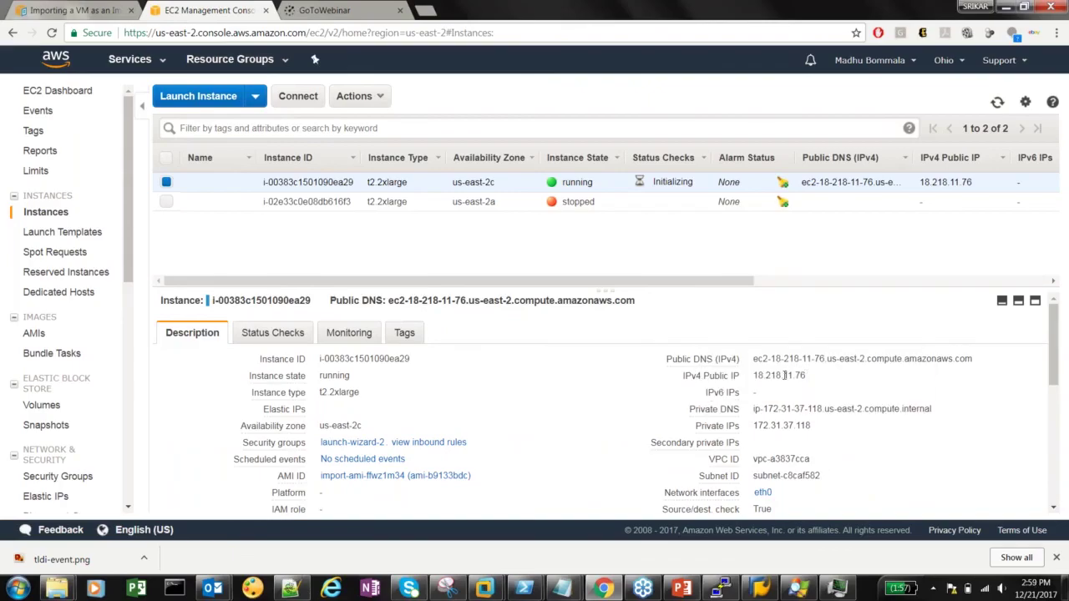
{"action": "double_click", "coordinate": [784, 375]}
{"action": "left_click_drag", "start_coordinate": [809, 426], "coordinate": [754, 424]}
{"action": "left_click_drag", "start_coordinate": [805, 375], "coordinate": [752, 375]}
{"action": "left_click", "coordinate": [800, 322]}
{"action": "left_click_drag", "start_coordinate": [805, 375], "coordinate": [753, 375]}
{"action": "key", "text": "ctrl+c"}
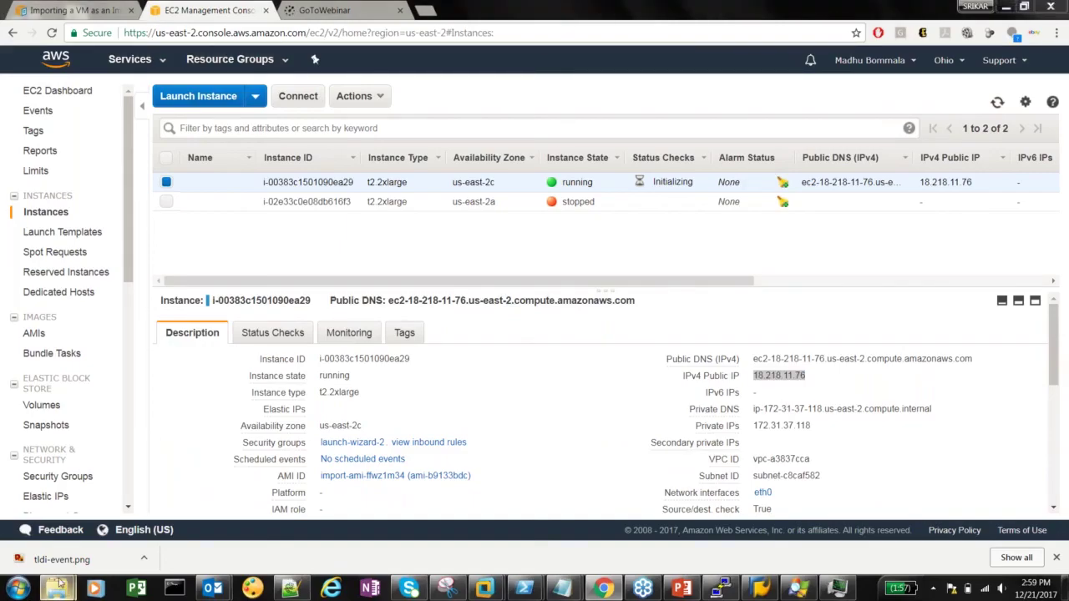
Step: Launch PuTTY from AWS Labs and connect to host 18.218.11.76
{"action": "mouse_move", "coordinate": [56, 589]}
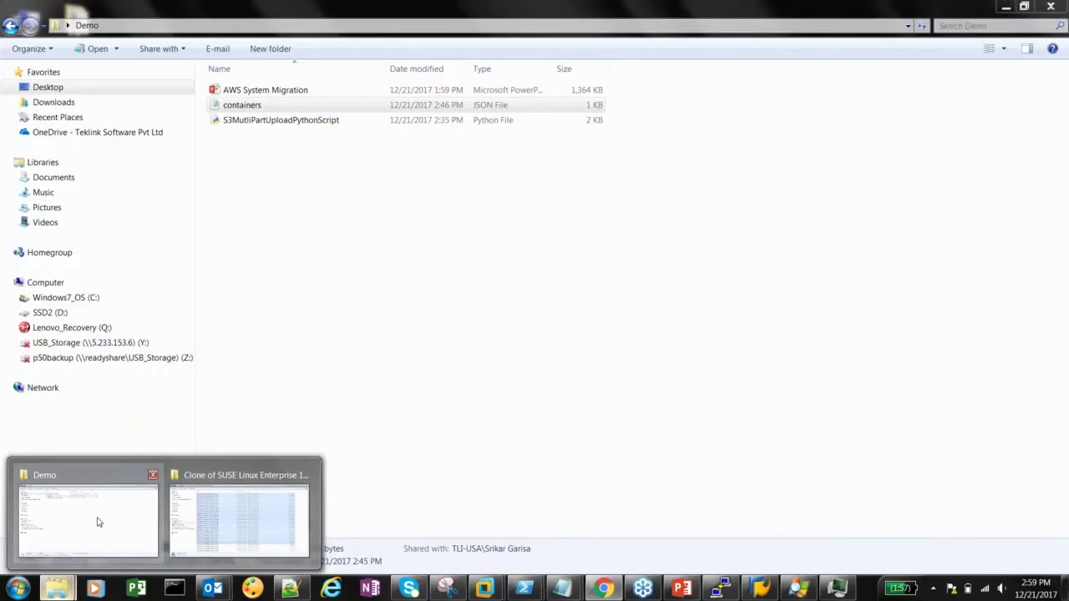
{"action": "left_click", "coordinate": [97, 522]}
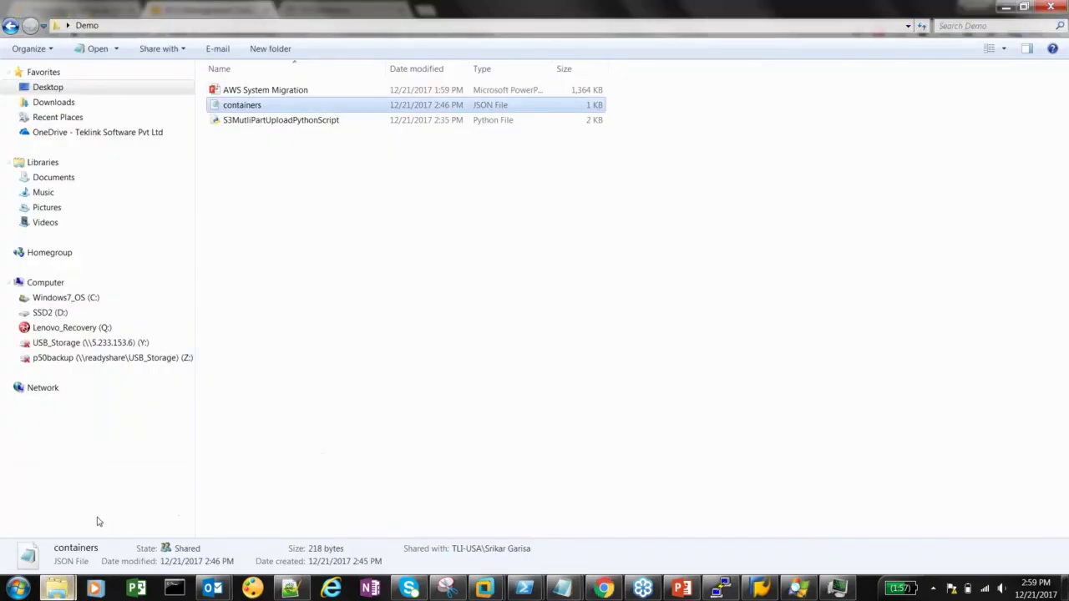
{"action": "left_click", "coordinate": [54, 177]}
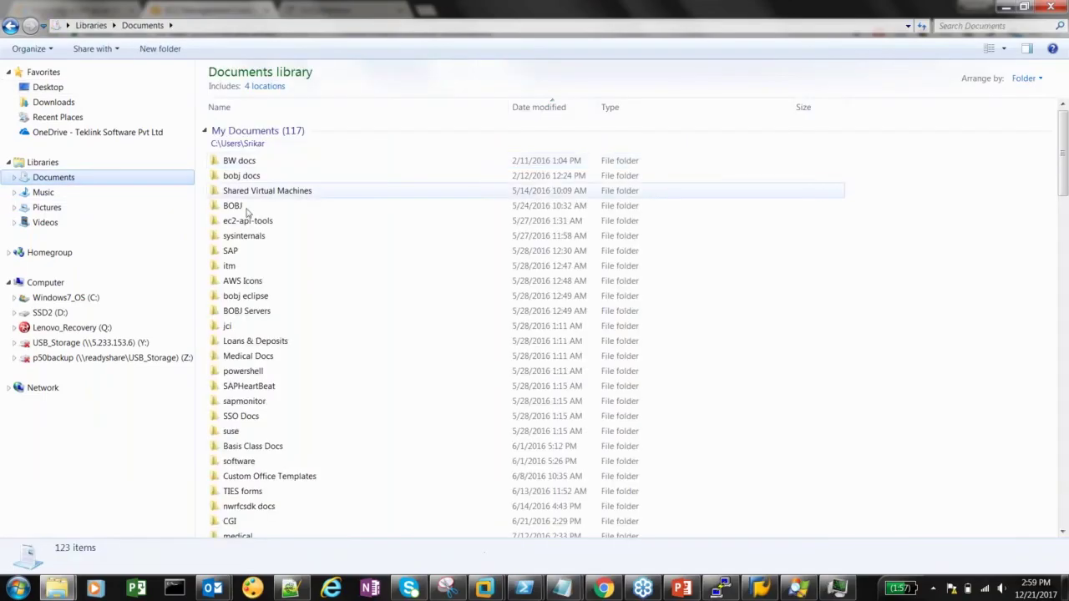
{"action": "double_click", "coordinate": [246, 207]}
{"action": "double_click", "coordinate": [232, 308]}
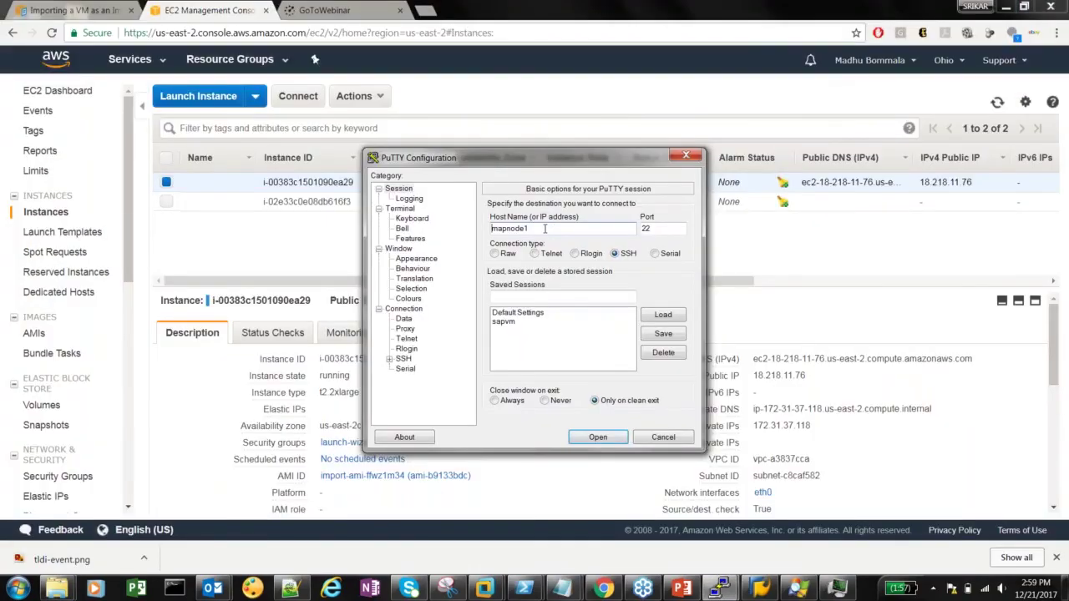
{"action": "double_click", "coordinate": [545, 228]}
{"action": "key", "text": "ctrl+v"}
{"action": "key", "text": "Return"}
Step: Log in to the instance as root
{"action": "type", "text": "root"}
{"action": "key", "text": "Return"}
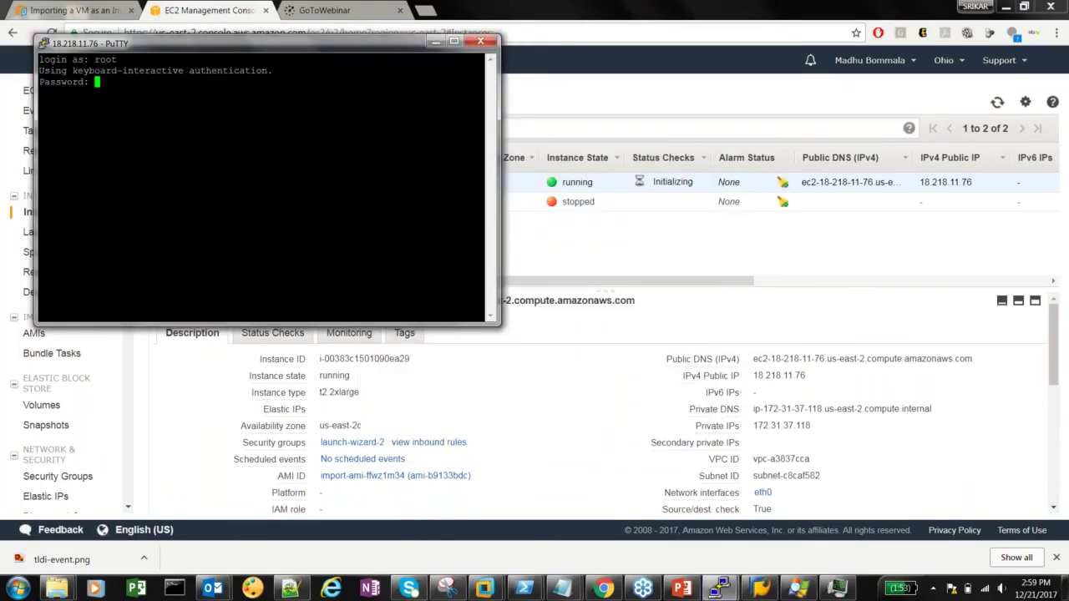
{"action": "key", "text": "Return"}
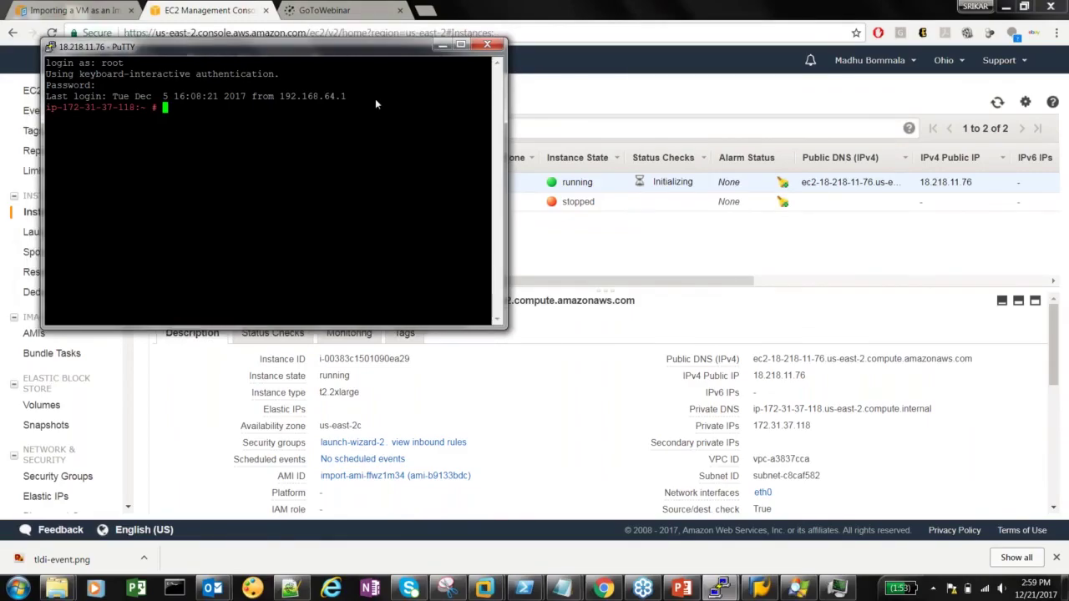
{"action": "left_click", "coordinate": [678, 286]}
{"action": "mouse_move", "coordinate": [678, 286]}
{"action": "left_mouse_down"}
{"action": "mouse_move", "coordinate": [693, 285]}
{"action": "mouse_move", "coordinate": [678, 286]}
{"action": "left_mouse_up"}
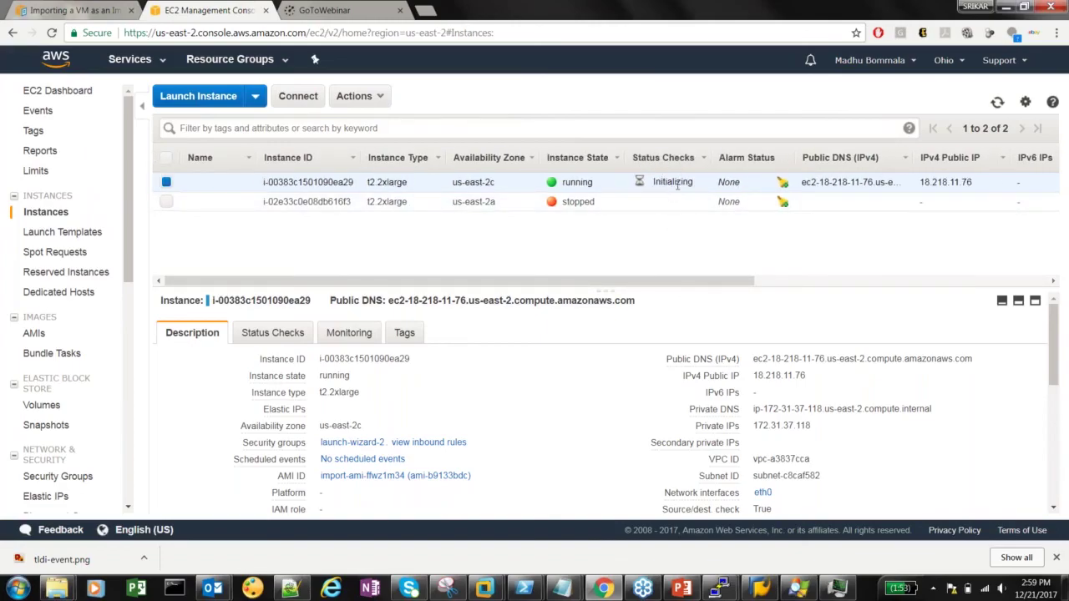
{"action": "key", "text": "alt+Tab"}
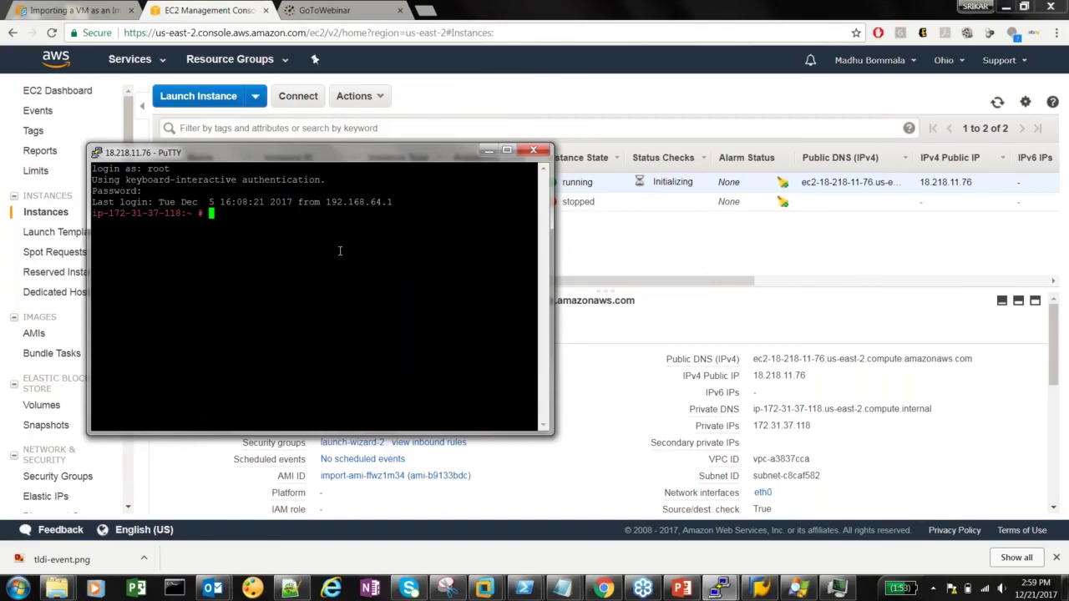
Step: Run pwd and df -h to list /usr/sap, /sapmnt and /oracle in a maximized terminal
{"action": "type", "text": "pwd"}
{"action": "key", "text": "Return"}
{"action": "type", "text": "df -h"}
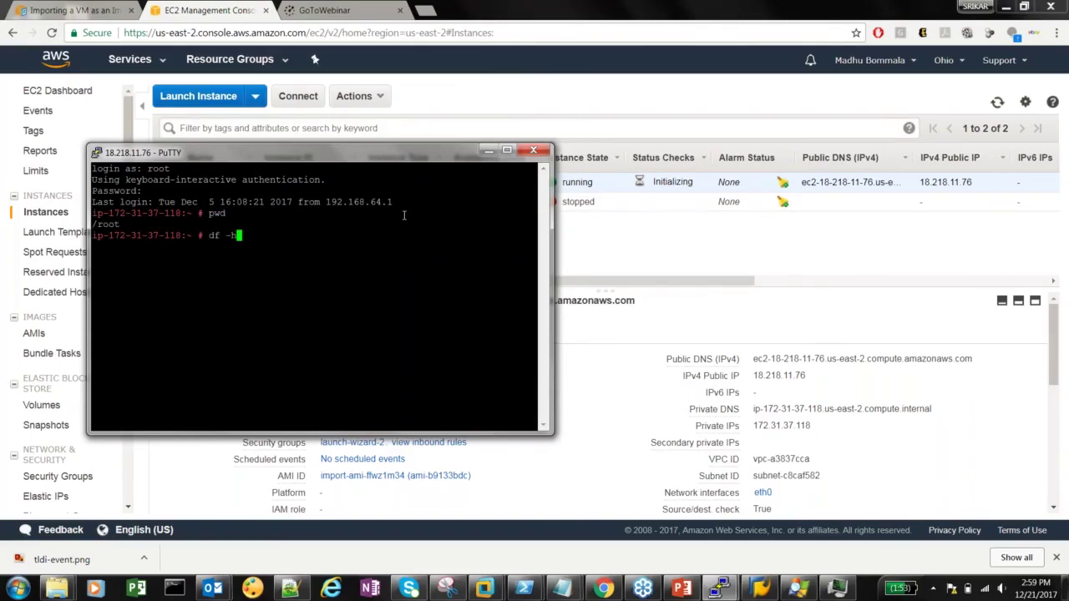
{"action": "key", "text": "Return"}
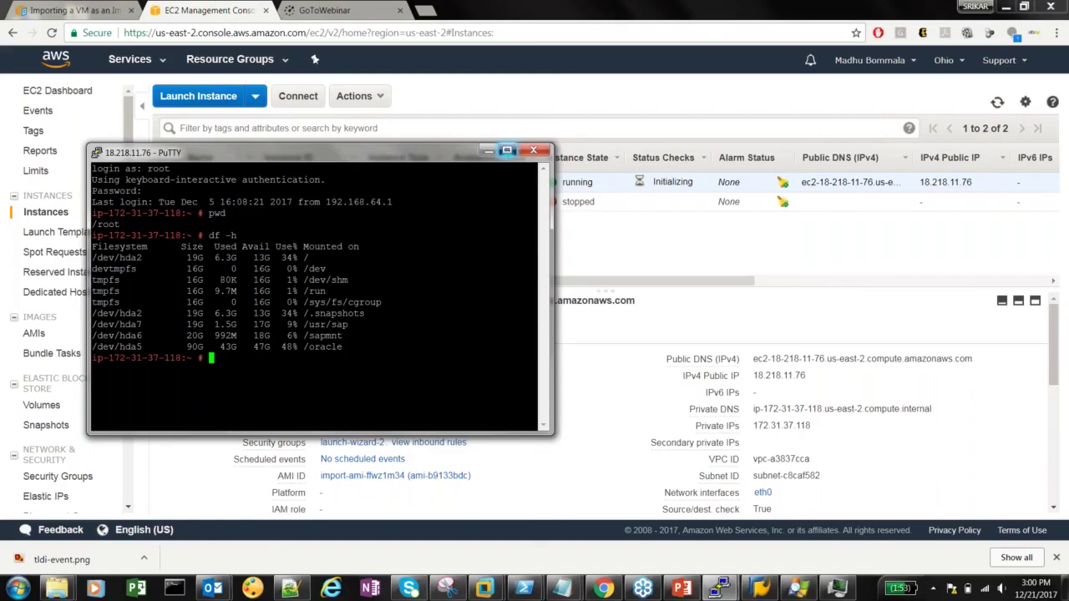
{"action": "left_click", "coordinate": [507, 150]}
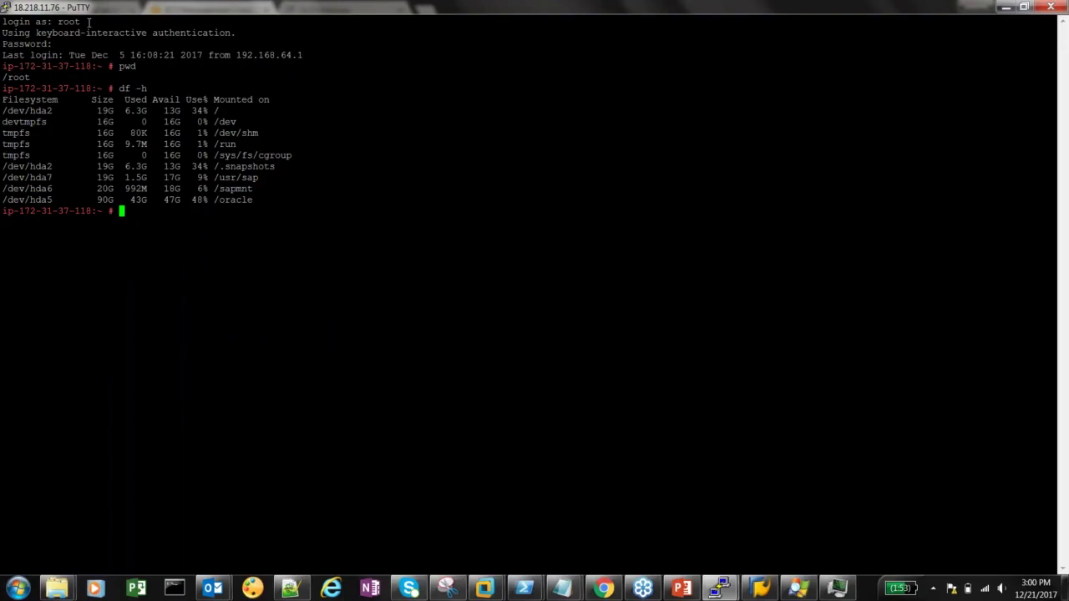
{"action": "type", "text": "ec2-user"}
{"action": "mouse_move", "coordinate": [56, 589]}
{"action": "left_click", "coordinate": [99, 528]}
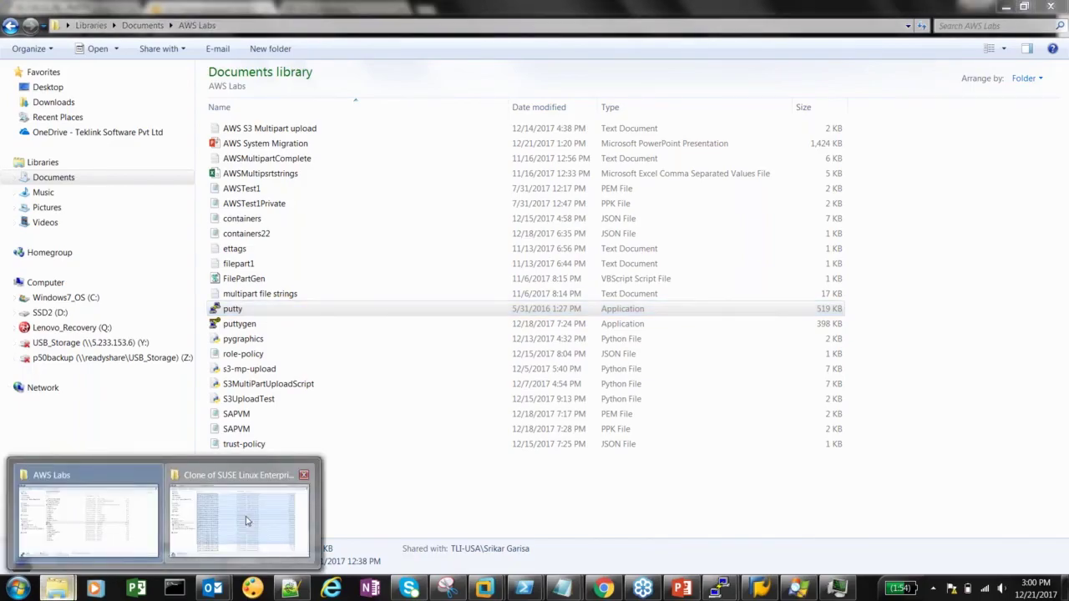
{"action": "left_click", "coordinate": [247, 521]}
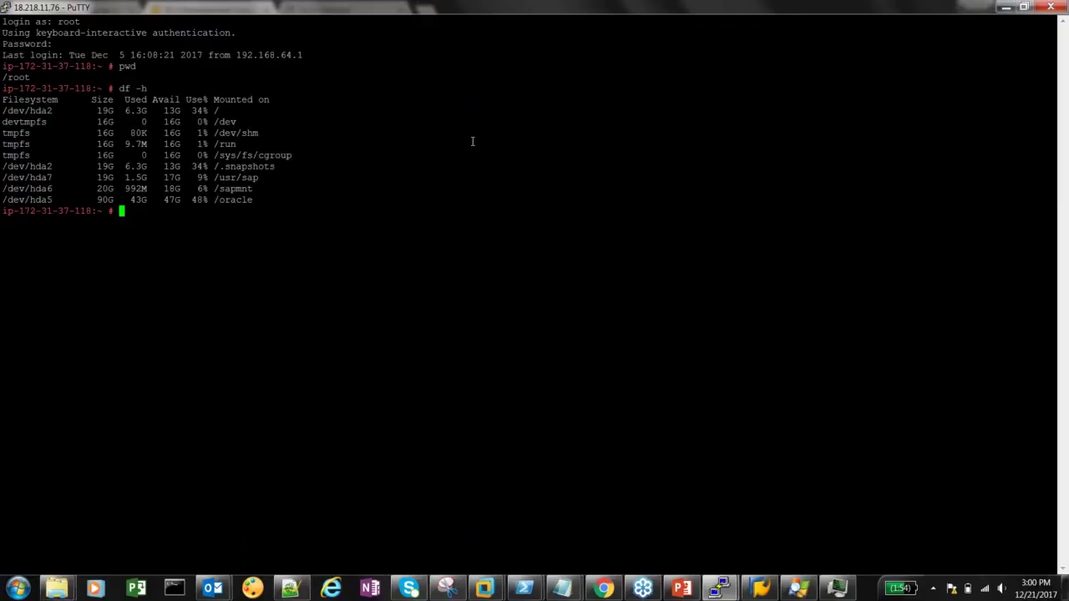
Step: As prdadm, list /sapmnt/PRD/profile with ls -ltr, showing profiles named for vmlinux1
{"action": "type", "text": "su - prdadm"}
{"action": "key", "text": "Return"}
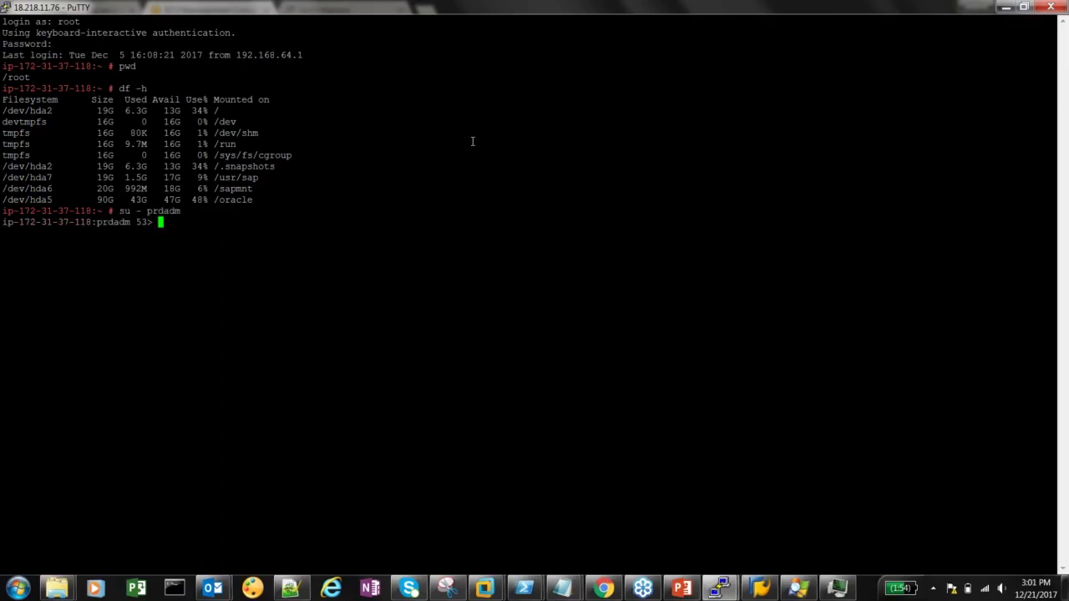
{"action": "type", "text": "cdpro"}
{"action": "key", "text": "Return"}
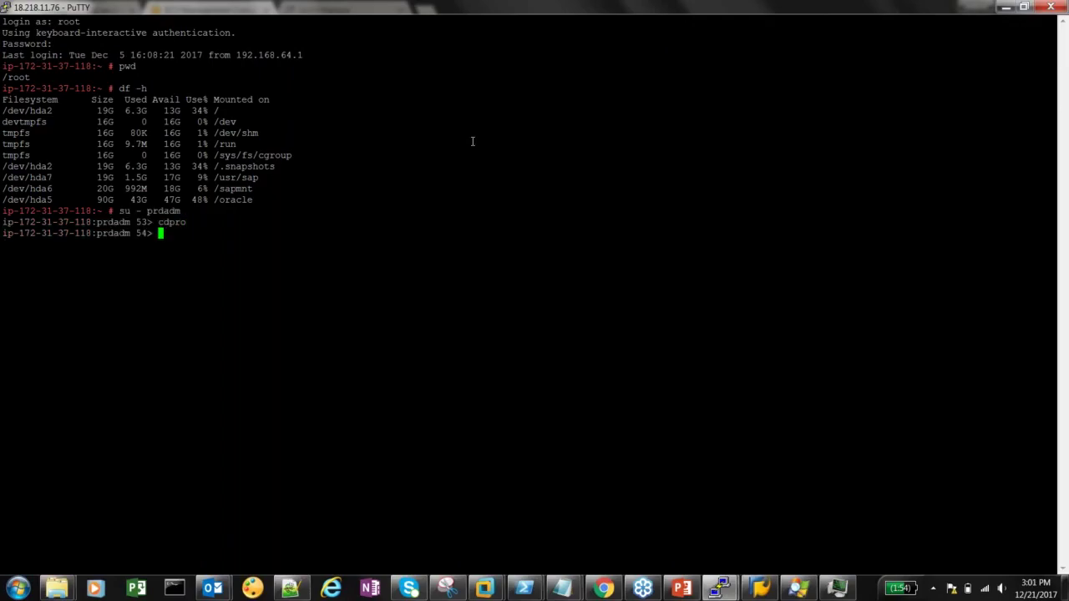
{"action": "type", "text": "pwd"}
{"action": "key", "text": "Return"}
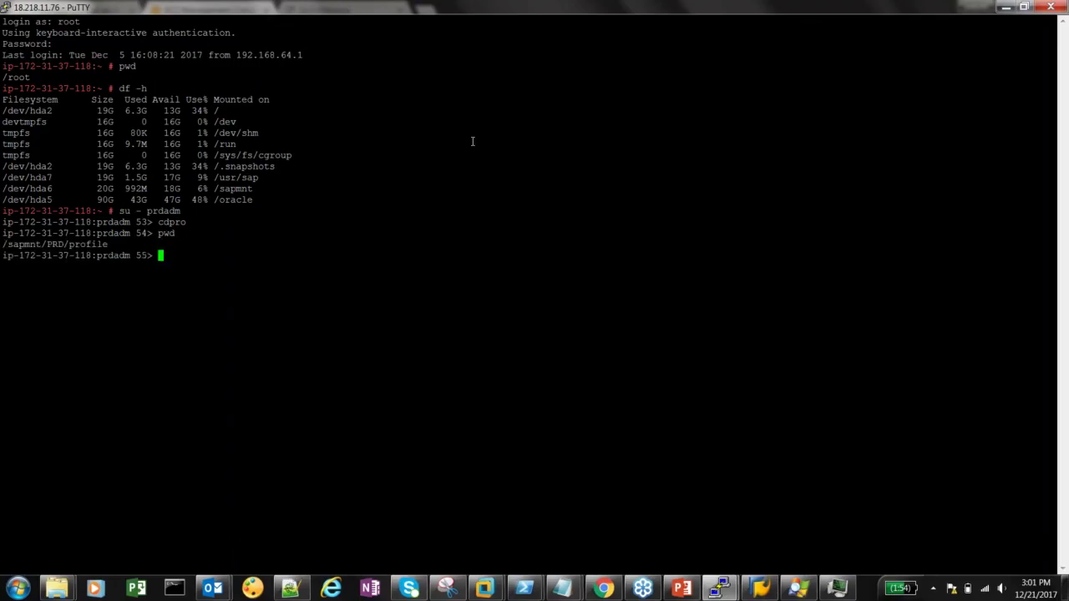
{"action": "type", "text": "ls -ltr"}
{"action": "key", "text": "Return"}
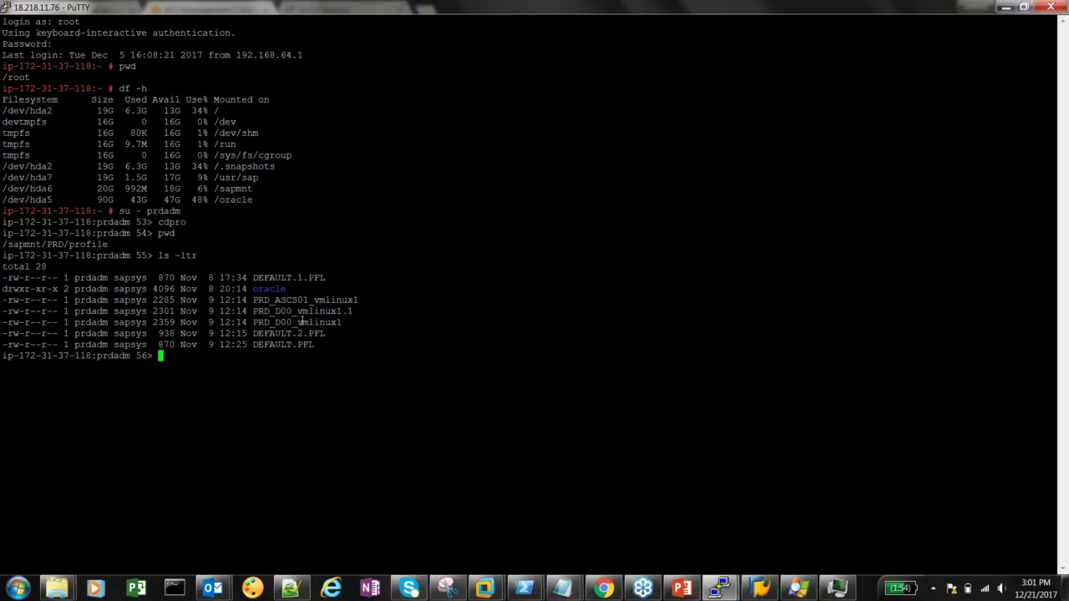
{"action": "left_click_drag", "start_coordinate": [298, 322], "coordinate": [342, 322]}
{"action": "left_click", "coordinate": [370, 216]}
{"action": "type", "text": "hostname"}
{"action": "key", "text": "Return"}
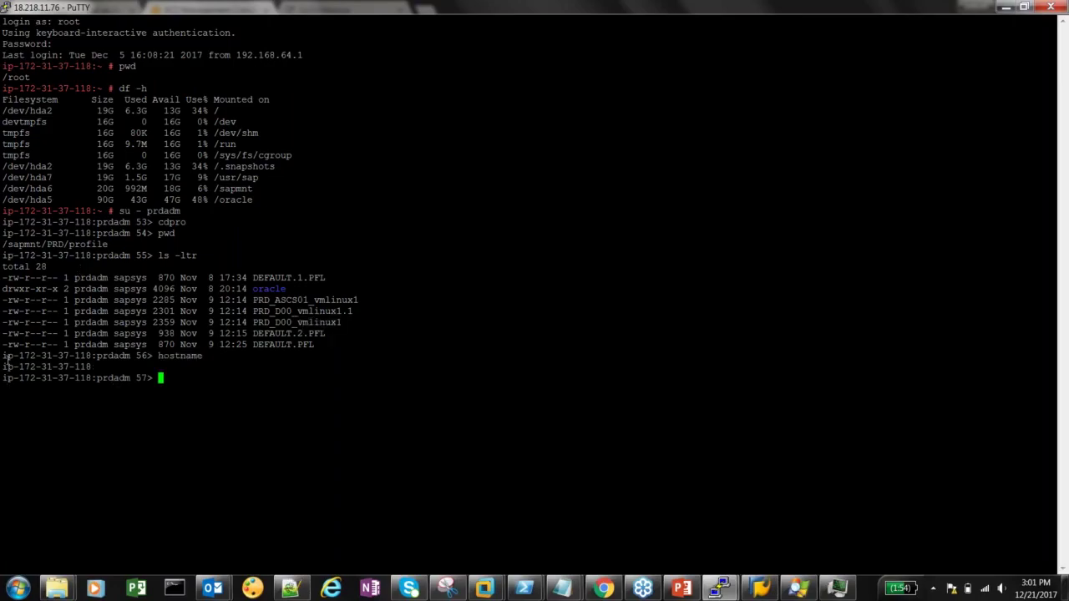
{"action": "left_click_drag", "start_coordinate": [3, 366], "coordinate": [95, 367]}
{"action": "triple_click", "coordinate": [94, 366]}
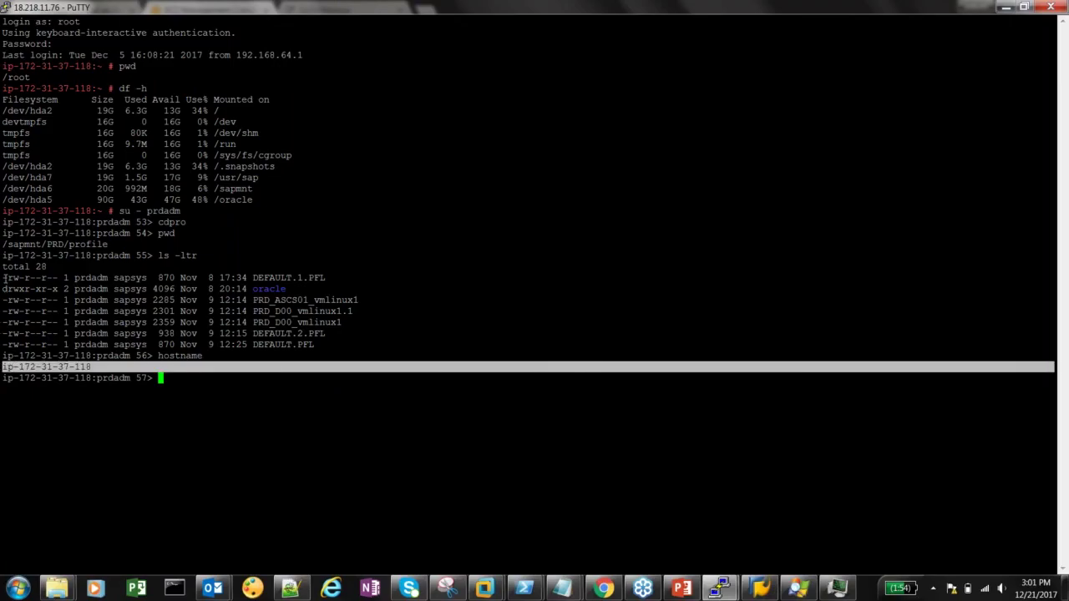
{"action": "left_click_drag", "start_coordinate": [5, 279], "coordinate": [314, 345]}
{"action": "left_click", "coordinate": [326, 345]}
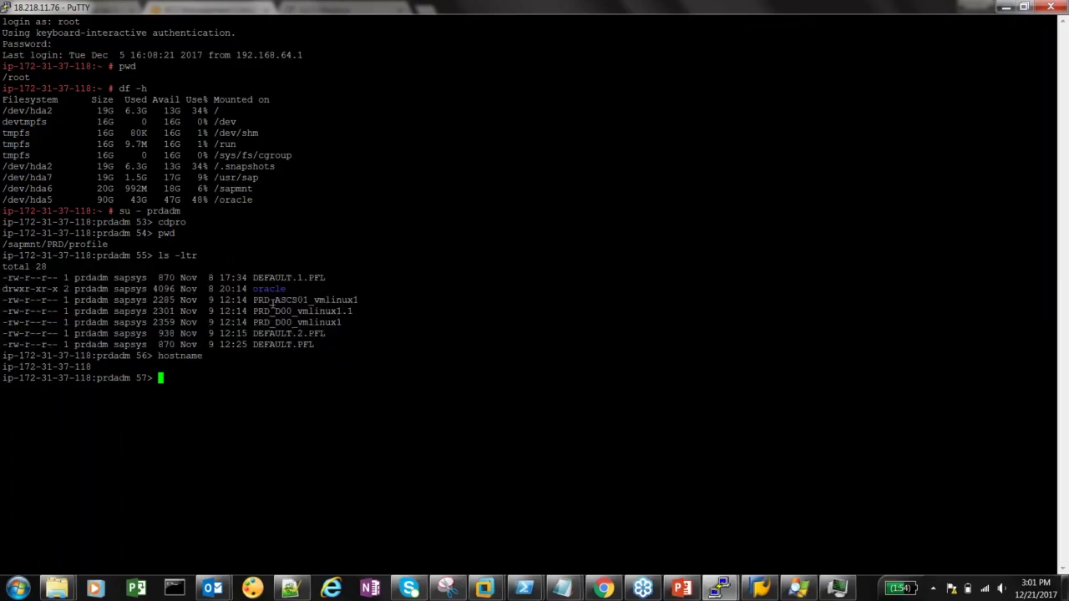
Step: Exit back to root, confirm identity with id, and launch yast
{"action": "type", "text": "exit"}
{"action": "key", "text": "Return"}
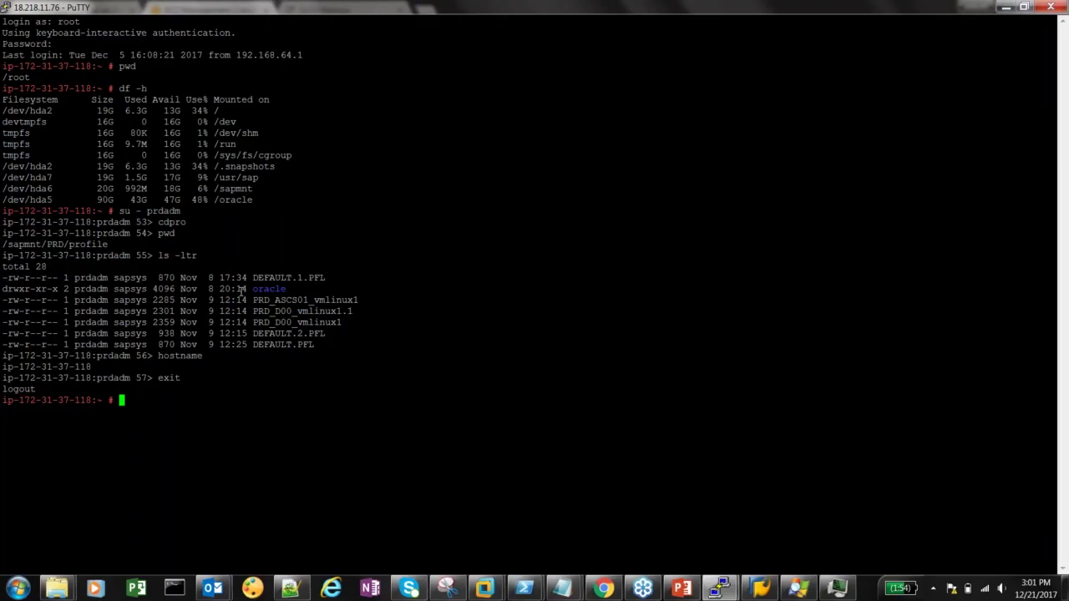
{"action": "type", "text": "pwd"}
{"action": "key", "text": "BackSpace"}
{"action": "key", "text": "BackSpace"}
{"action": "key", "text": "BackSpace"}
{"action": "type", "text": "id"}
{"action": "key", "text": "Return"}
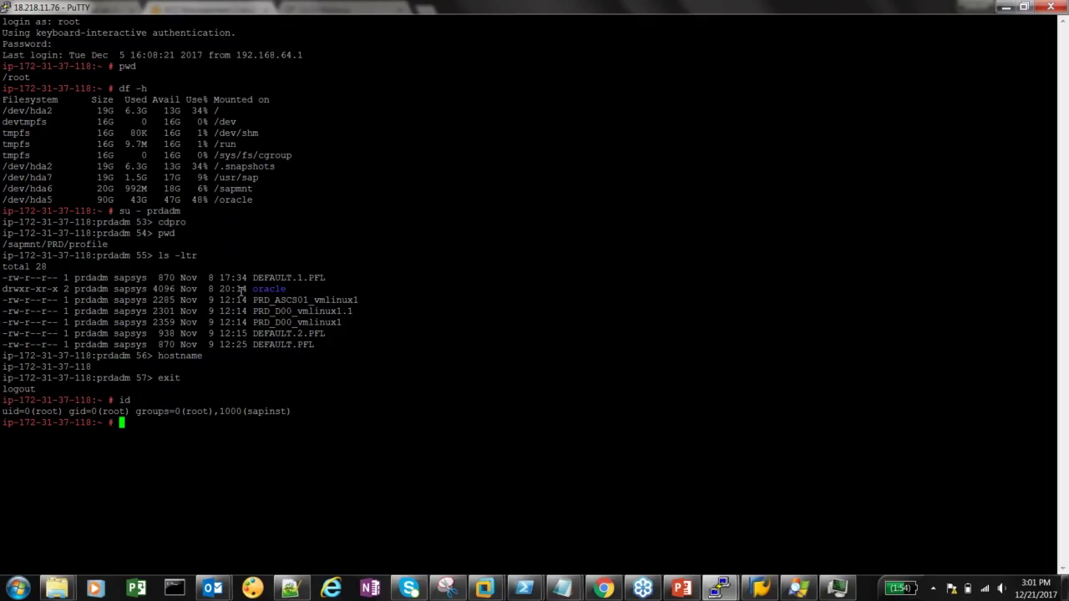
{"action": "type", "text": "yast"}
{"action": "key", "text": "Return"}
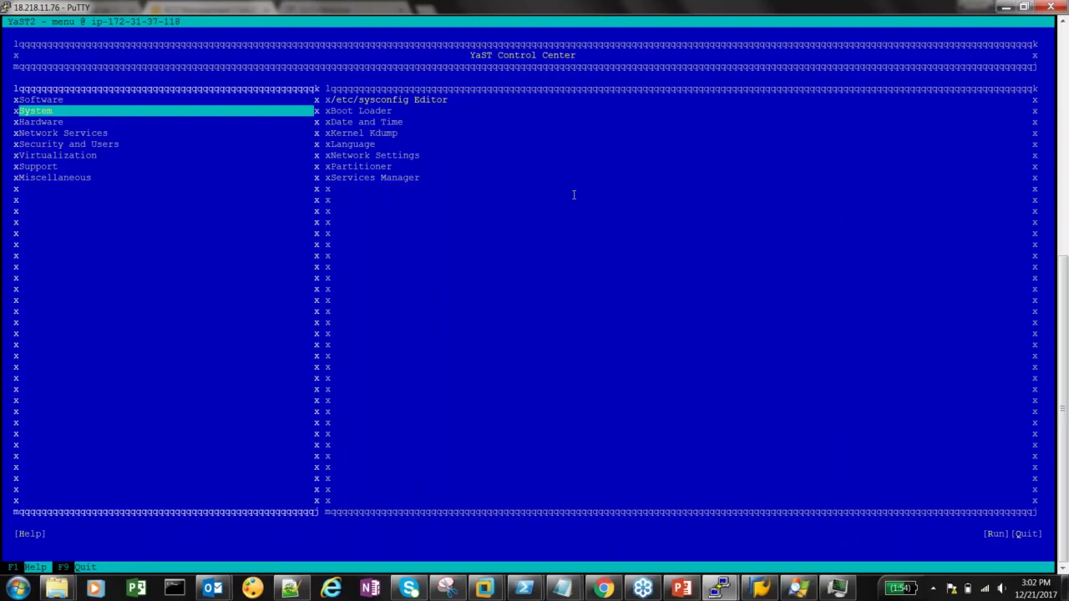
Step: In YaST Network Settings, set hostname vmlinux1, disable DHCP hostname changes, and save with F10
{"action": "key", "text": "Tab"}
{"action": "key", "text": "Down"}
{"action": "key", "text": "Down"}
{"action": "key", "text": "Down"}
{"action": "key", "text": "Down"}
{"action": "key", "text": "Down"}
{"action": "key", "text": "Return"}
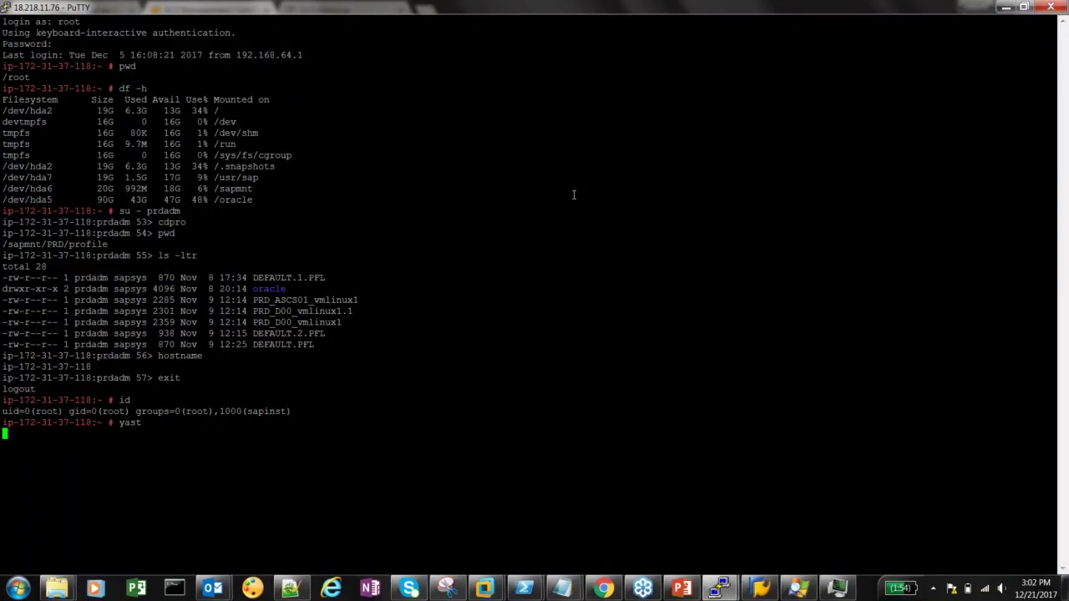
{"action": "key", "text": "alt+s"}
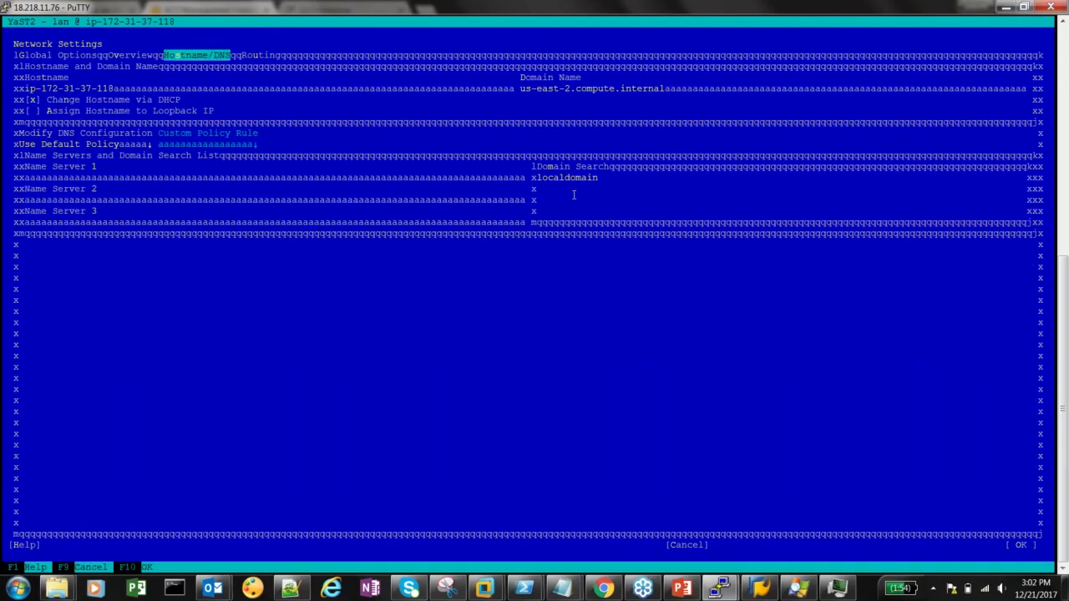
{"action": "key", "text": "Tab"}
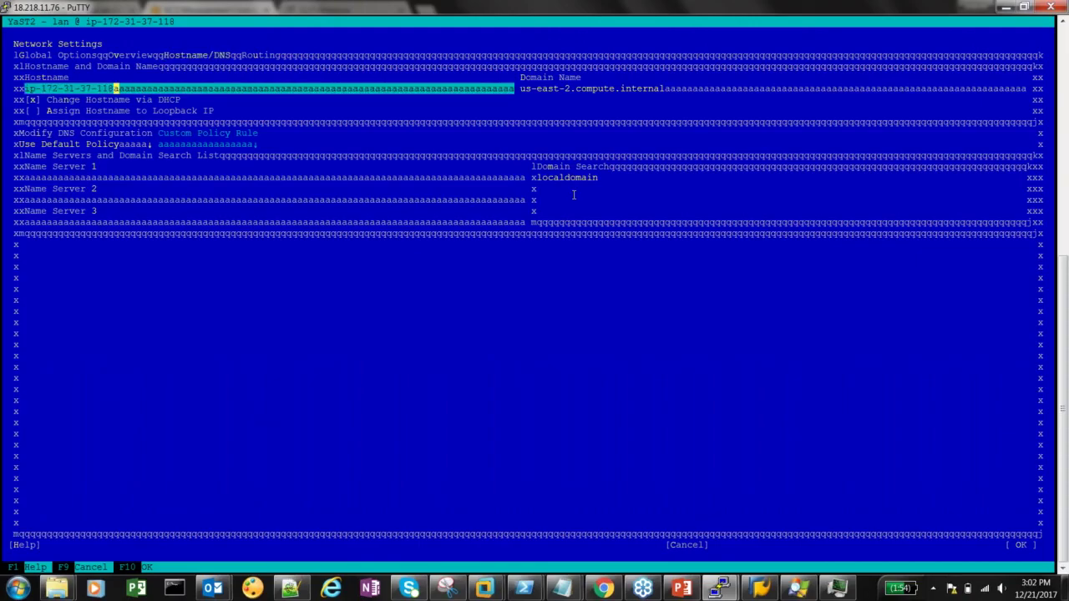
{"action": "key", "text": "BackSpace"}
{"action": "key", "text": "BackSpace"}
{"action": "key", "text": "BackSpace"}
{"action": "key", "text": "BackSpace"}
{"action": "key", "text": "BackSpace"}
{"action": "key", "text": "BackSpace"}
{"action": "key", "text": "BackSpace"}
{"action": "key", "text": "BackSpace"}
{"action": "key", "text": "BackSpace"}
{"action": "key", "text": "BackSpace"}
{"action": "key", "text": "BackSpace"}
{"action": "key", "text": "BackSpace"}
{"action": "key", "text": "BackSpace"}
{"action": "key", "text": "BackSpace"}
{"action": "key", "text": "BackSpace"}
{"action": "key", "text": "BackSpace"}
{"action": "type", "text": "vmlinux1"}
{"action": "key", "text": "Tab"}
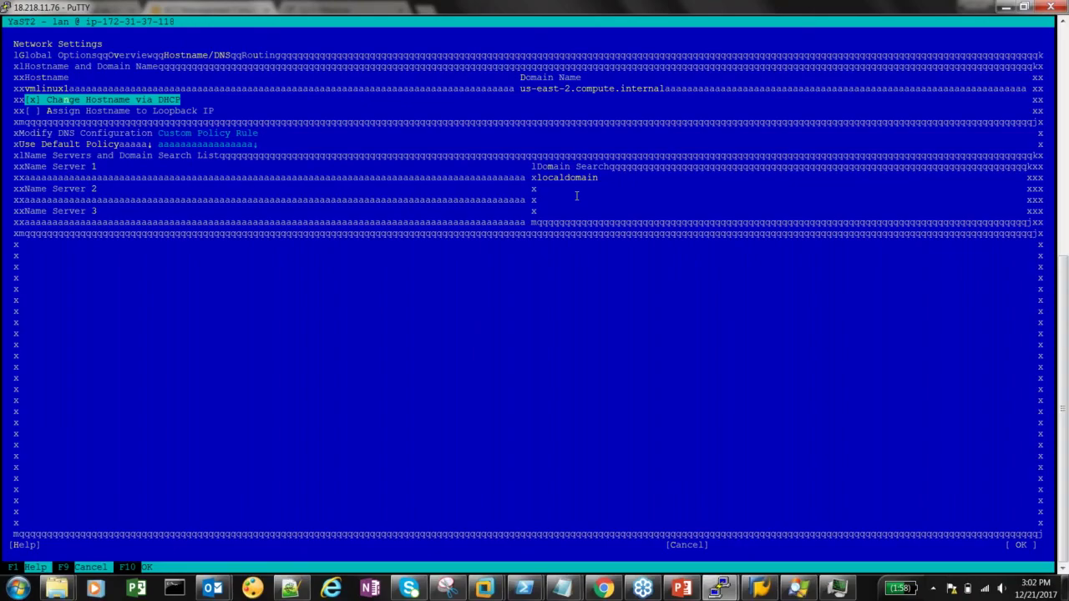
{"action": "key", "text": "space"}
{"action": "key", "text": "shift+Tab"}
{"action": "key", "text": "shift+Tab"}
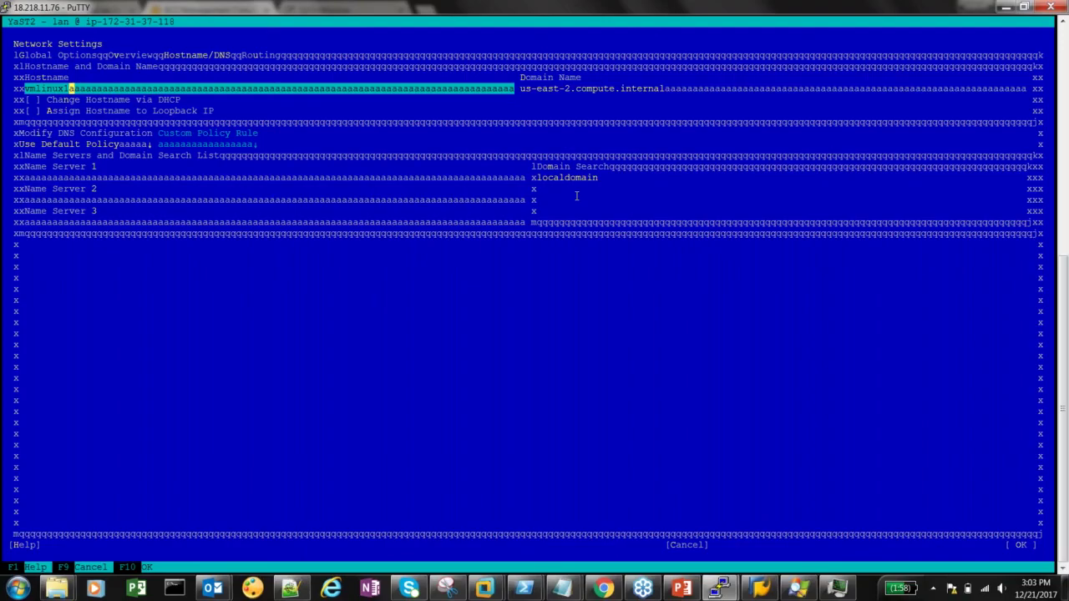
{"action": "key", "text": "Tab"}
{"action": "key", "text": "Tab"}
{"action": "key", "text": "Tab"}
{"action": "key", "text": "Tab"}
{"action": "key", "text": "F10"}
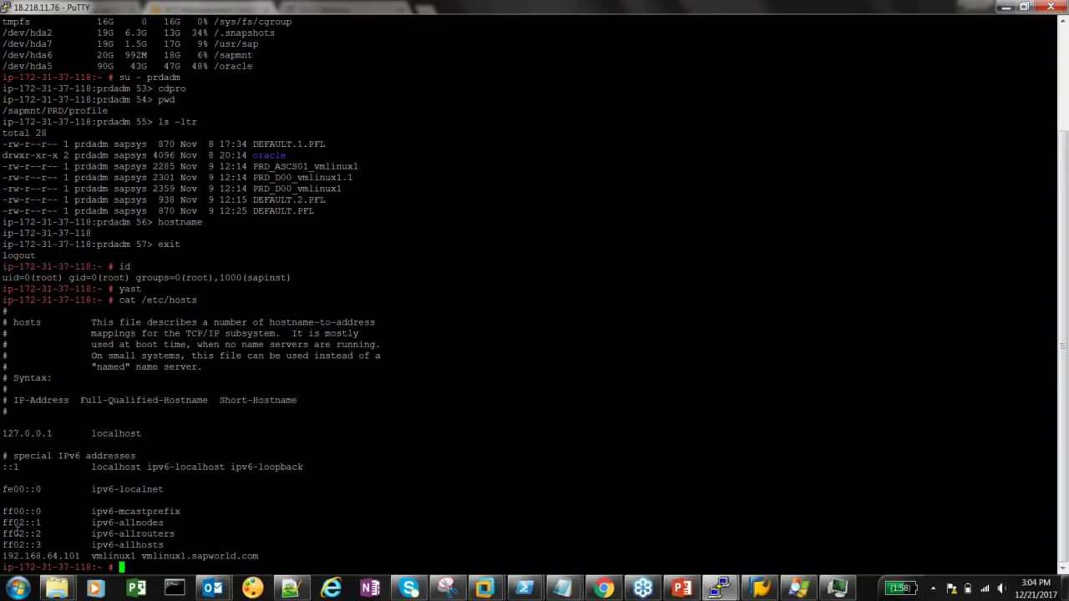
Step: Inspect /etc/hosts in vi and quit without changes
{"action": "left_click_drag", "start_coordinate": [261, 558], "coordinate": [83, 431]}
{"action": "left_click", "coordinate": [237, 404]}
{"action": "type", "text": "vi /etc/hosts"}
{"action": "key", "text": "Return"}
{"action": "key", "text": "Up"}
{"action": "key", "text": "Up"}
{"action": "key", "text": "Up"}
{"action": "key", "text": "Up"}
{"action": "key", "text": "Up"}
{"action": "key", "text": "Up"}
{"action": "key", "text": "Up"}
{"action": "key", "text": "Up"}
{"action": "key", "text": "Left"}
{"action": "key", "text": "Left"}
{"action": "key", "text": "Left"}
{"action": "key", "text": "Left"}
{"action": "key", "text": "Left"}
{"action": "key", "text": "Left"}
{"action": "key", "text": "Left"}
{"action": "key", "text": "Left"}
{"action": "key", "text": "Left"}
{"action": "key", "text": "Left"}
{"action": "key", "text": "Left"}
{"action": "key", "text": "Left"}
{"action": "key", "text": "Left"}
{"action": "key", "text": "Left"}
{"action": "key", "text": "Left"}
{"action": "key", "text": "Left"}
{"action": "key", "text": "Left"}
{"action": "key", "text": "Left"}
{"action": "key", "text": "Left"}
{"action": "key", "text": "Left"}
{"action": "key", "text": "Left"}
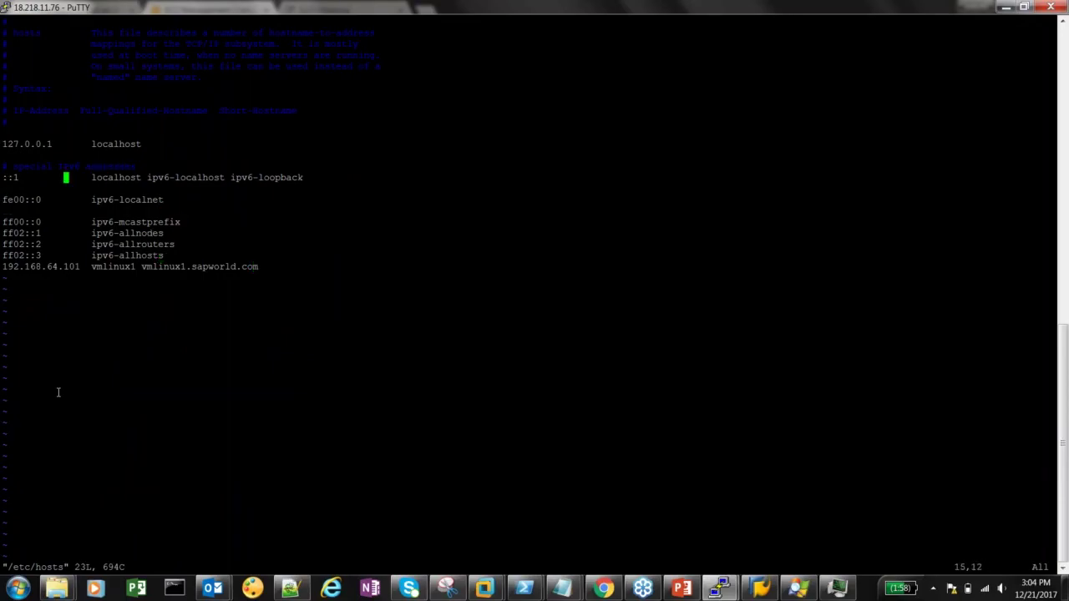
{"action": "key", "text": "Up"}
{"action": "type", "text": ":q"}
{"action": "key", "text": "Return"}
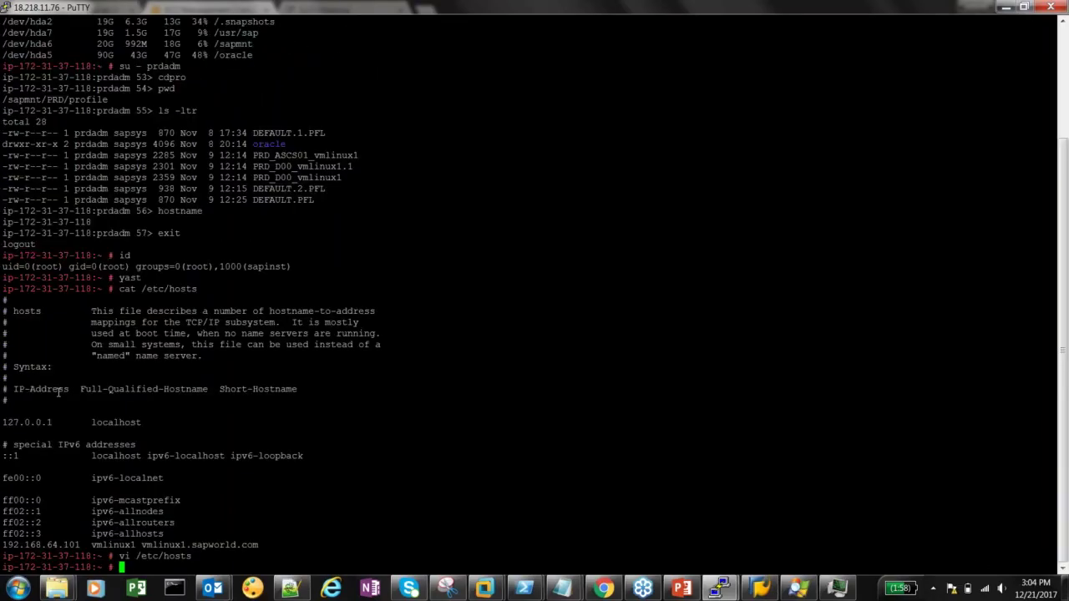
Step: Confirm the hostname reads vmlinux1 and test ping vmlinux1, which fails to resolve
{"action": "type", "text": "hostname"}
{"action": "key", "text": "Return"}
{"action": "type", "text": "ping vmlinux1"}
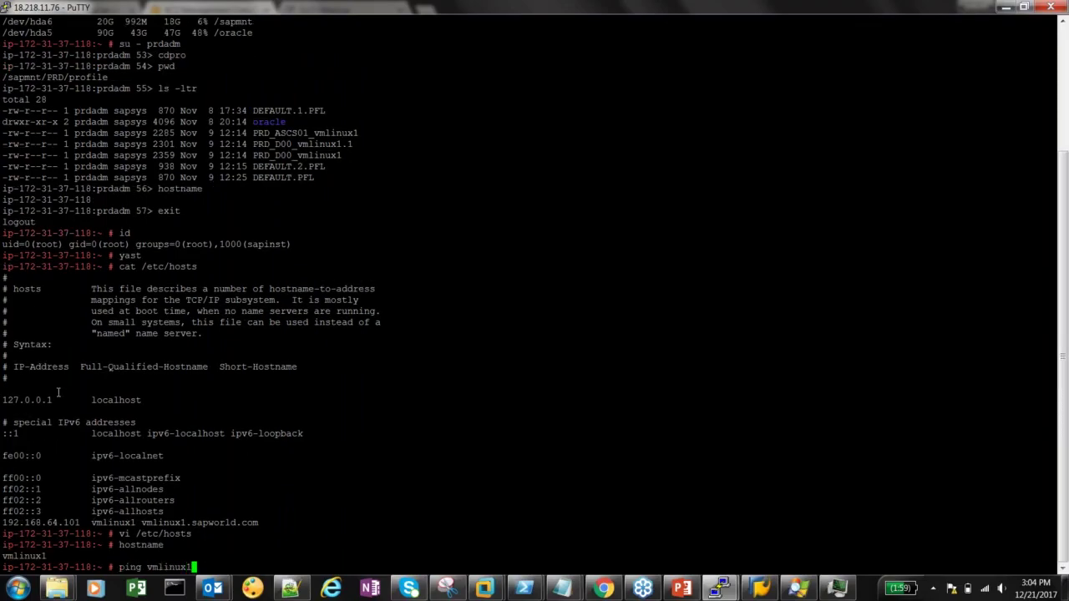
{"action": "key", "text": "Return"}
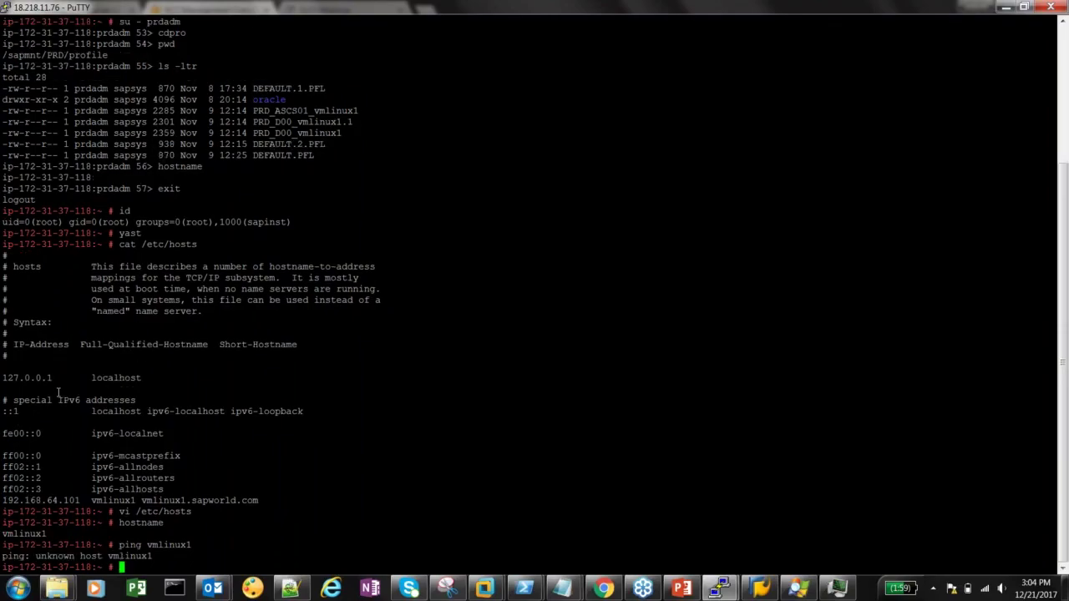
Step: Reopen /etc/hosts in vi and start a new line below localhost
{"action": "type", "text": "vi /etc/hosts"}
{"action": "key", "text": "Return"}
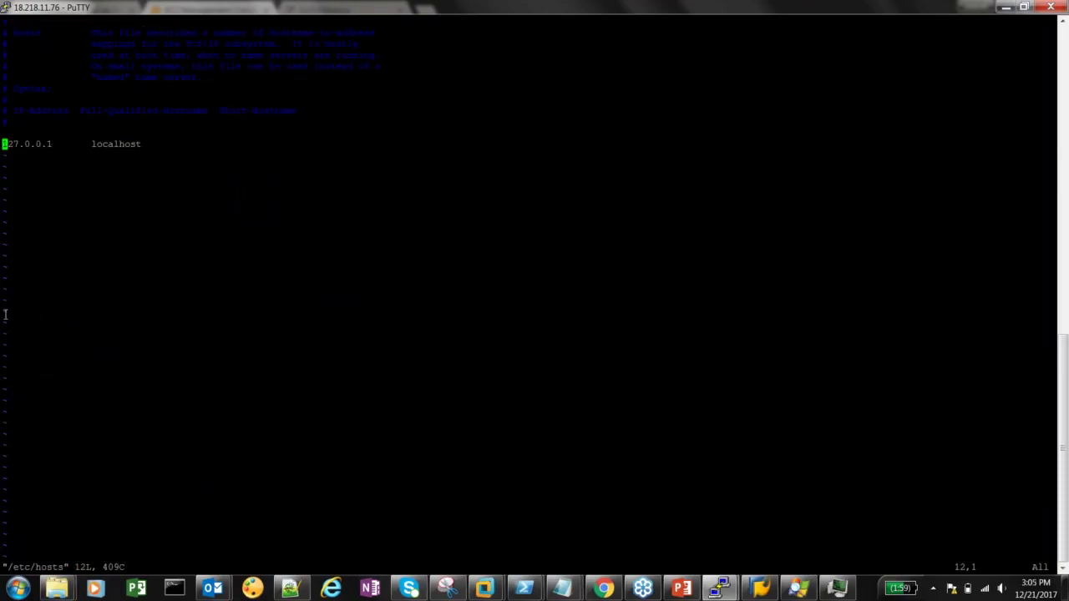
{"action": "key", "text": "dollar"}
{"action": "key", "text": "a"}
{"action": "key", "text": "Return"}
{"action": "left_click", "coordinate": [612, 591]}
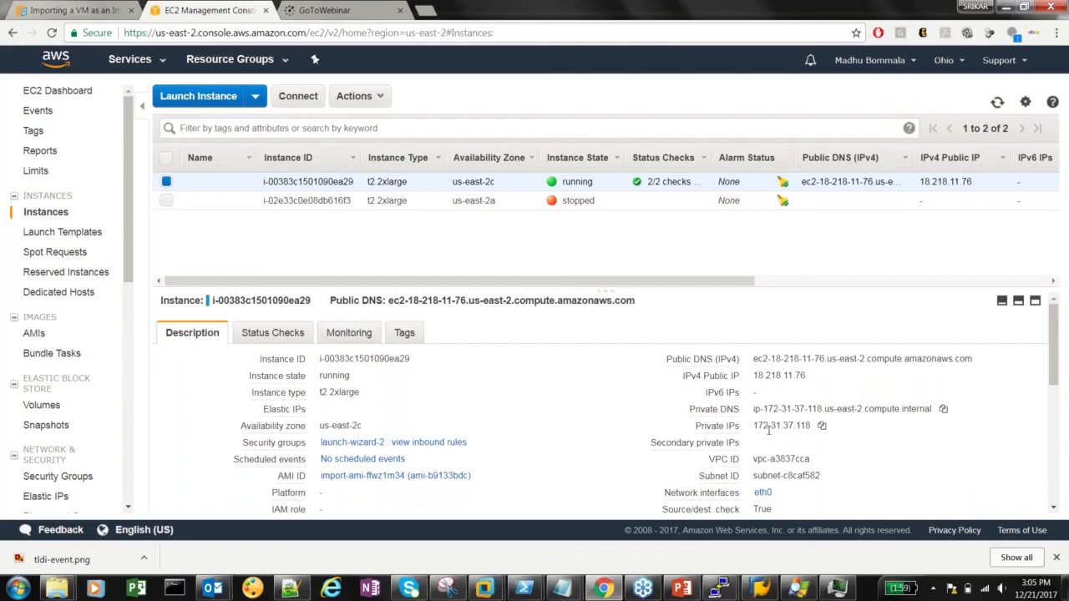
Step: Add '172.31.37.118 vmlinux1' to /etc/hosts, save with :wq, and exit the session
{"action": "left_click_drag", "start_coordinate": [754, 426], "coordinate": [817, 427]}
{"action": "key", "text": "super+c"}
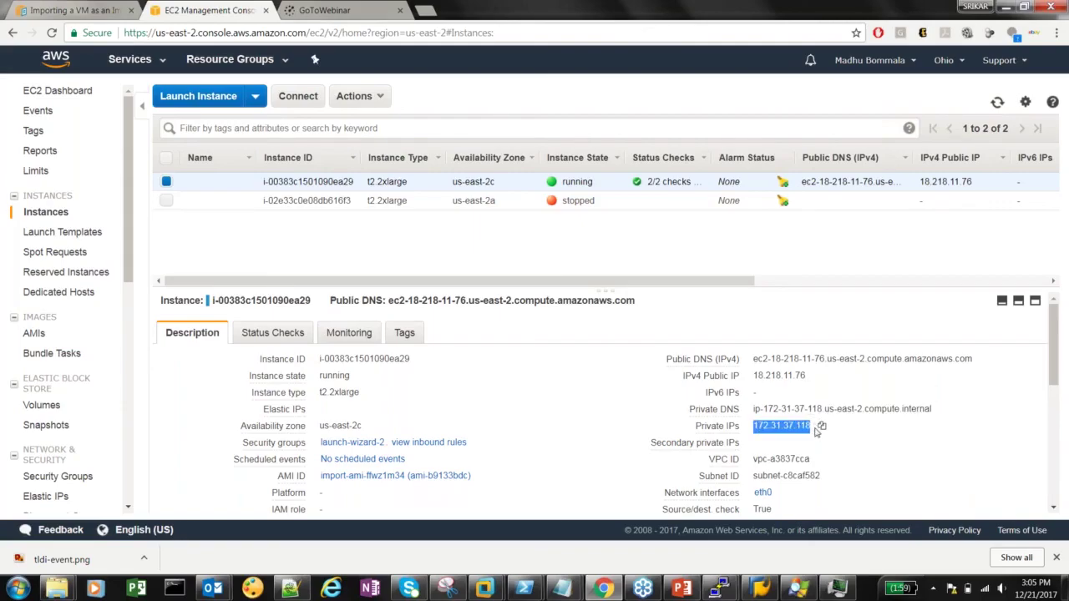
{"action": "left_click", "coordinate": [1005, 7]}
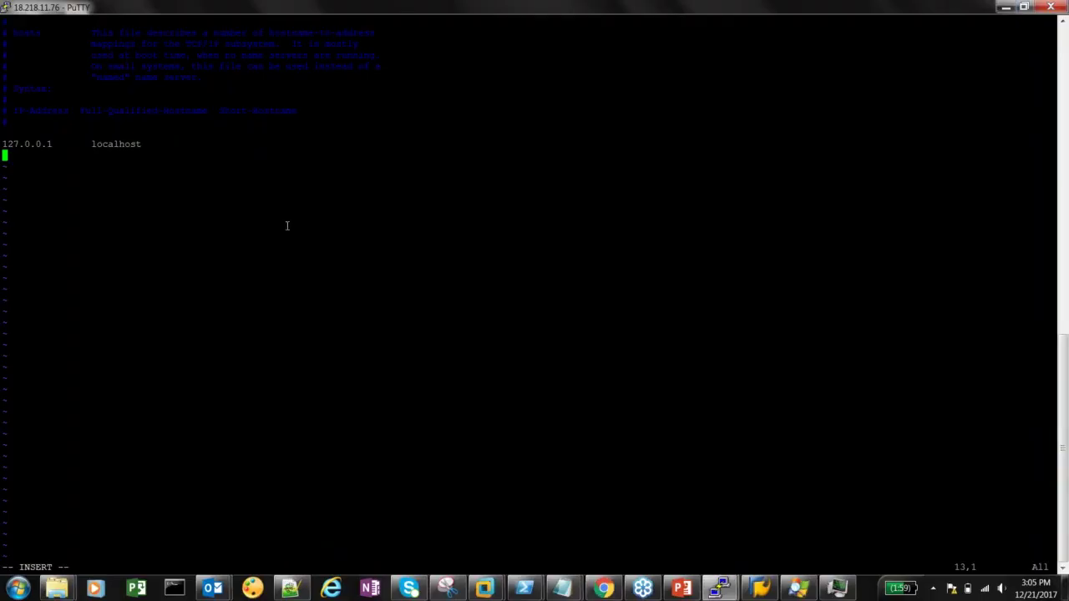
{"action": "right_click", "coordinate": [180, 190]}
{"action": "key", "text": "Tab"}
{"action": "type", "text": "vmlinux1"}
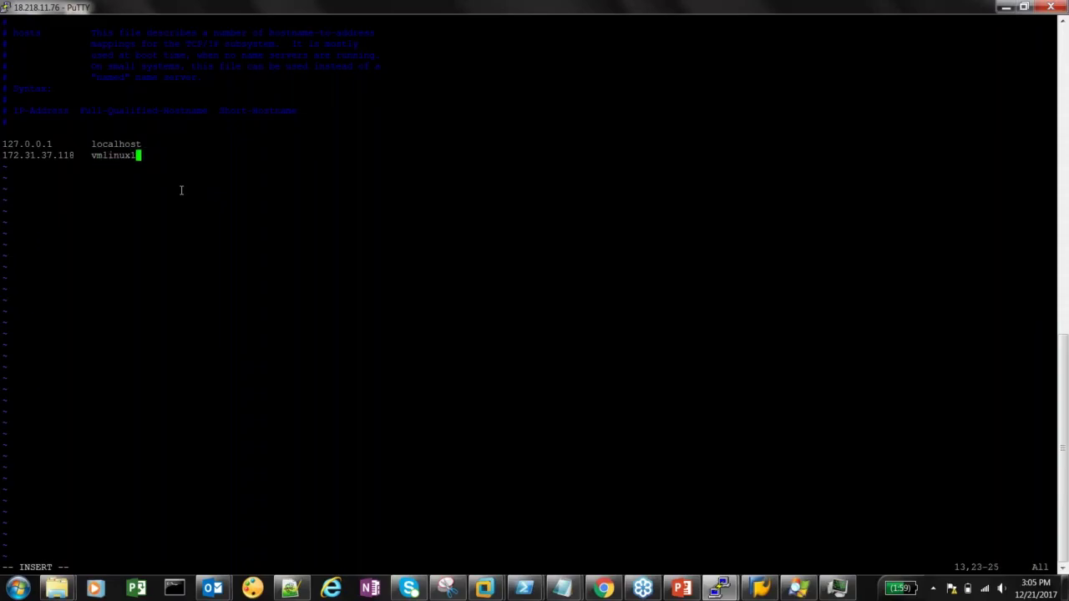
{"action": "key", "text": "Escape"}
{"action": "type", "text": ":wq!"}
{"action": "key", "text": "Return"}
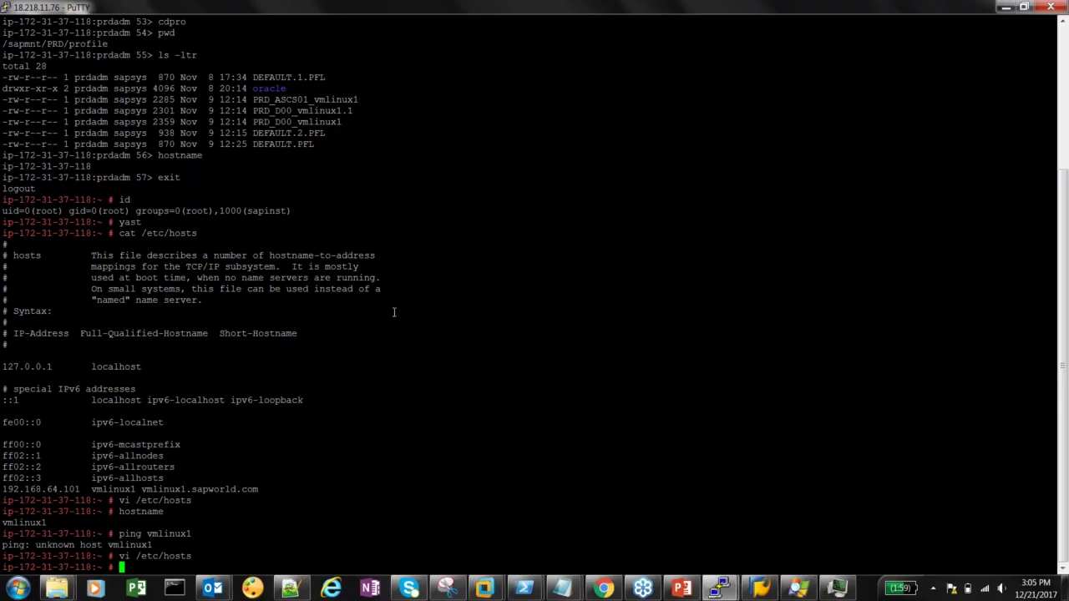
{"action": "type", "text": "exit"}
{"action": "key", "text": "Return"}
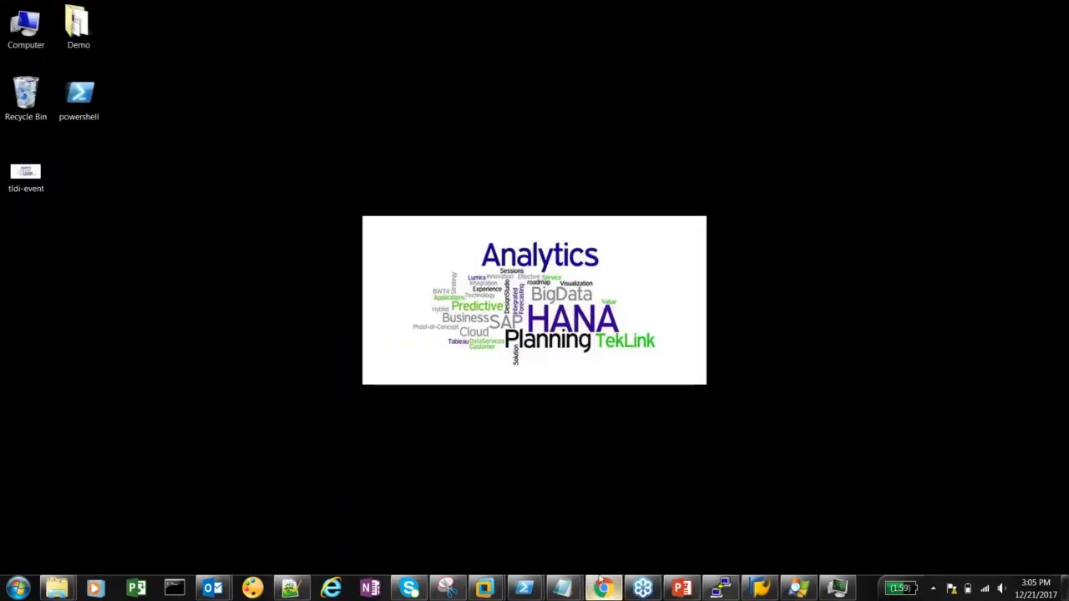
Step: Reboot the selected EC2 instance and confirm the reboot
{"action": "left_click", "coordinate": [603, 588]}
{"action": "left_click", "coordinate": [360, 96]}
{"action": "mouse_move", "coordinate": [390, 178]}
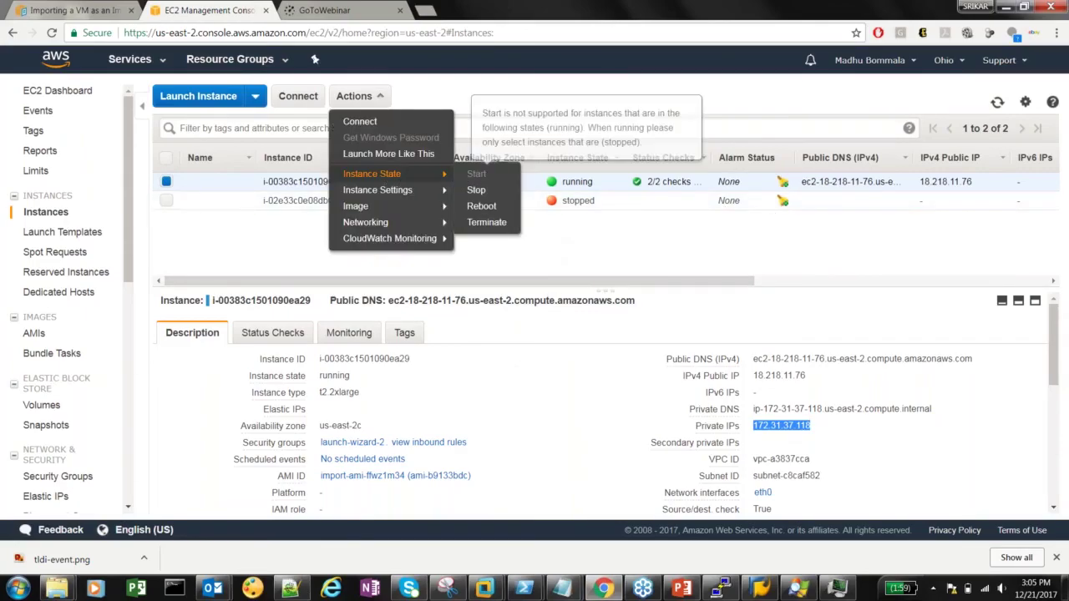
{"action": "left_click", "coordinate": [497, 212]}
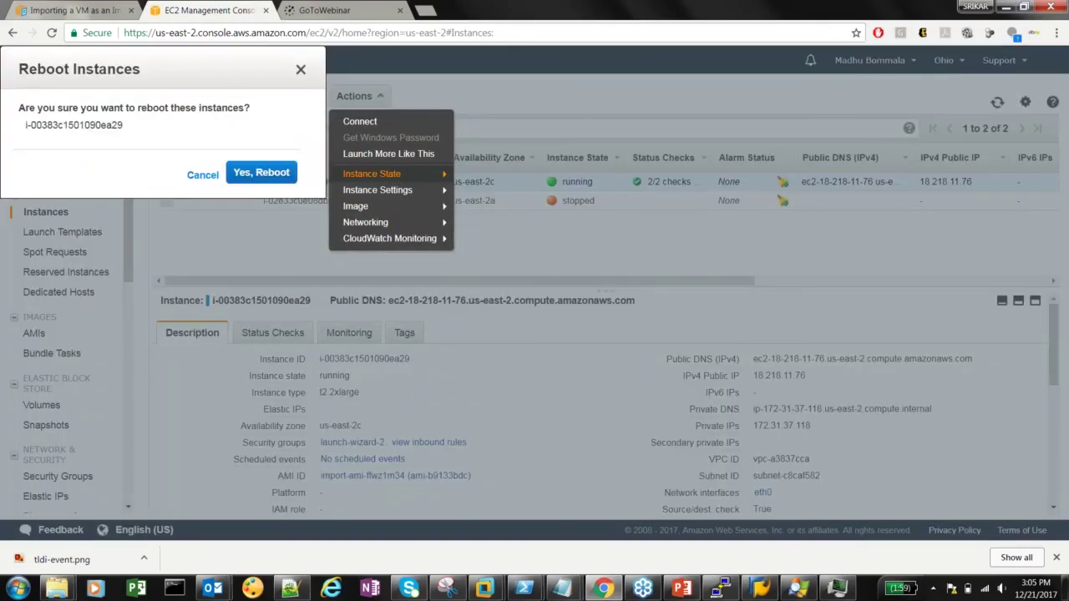
{"action": "left_click", "coordinate": [631, 344]}
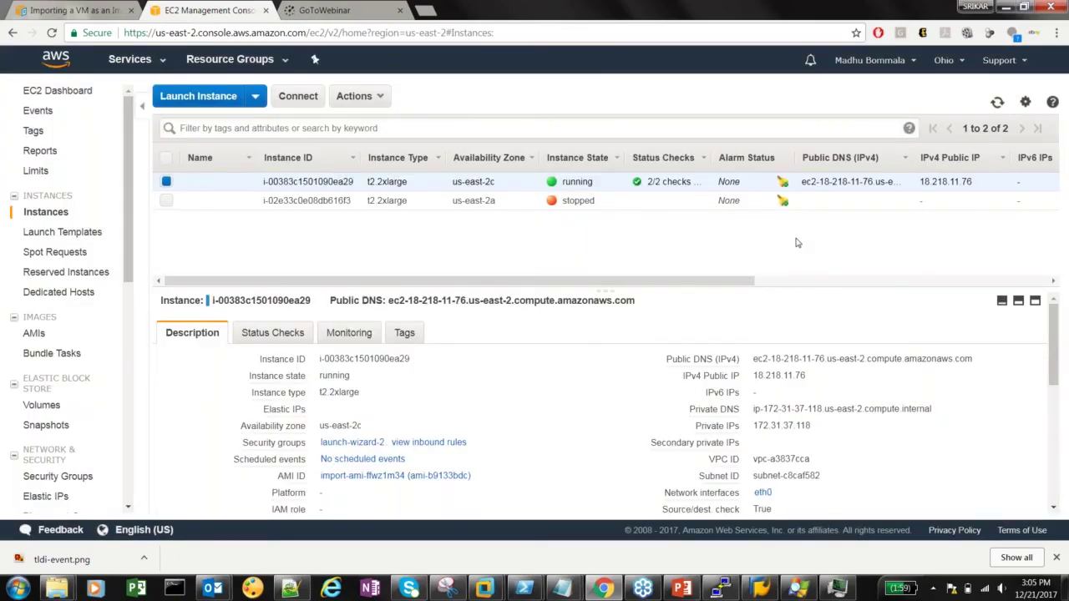
Step: Refresh the instance list repeatedly while the instance reboots
{"action": "left_click", "coordinate": [997, 102]}
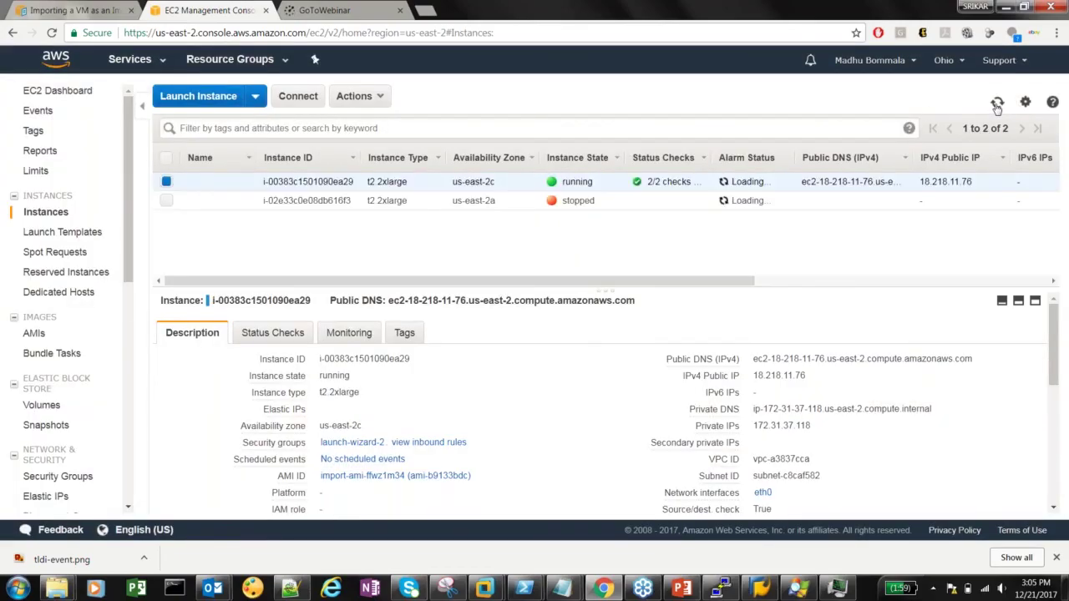
{"action": "left_click", "coordinate": [997, 103]}
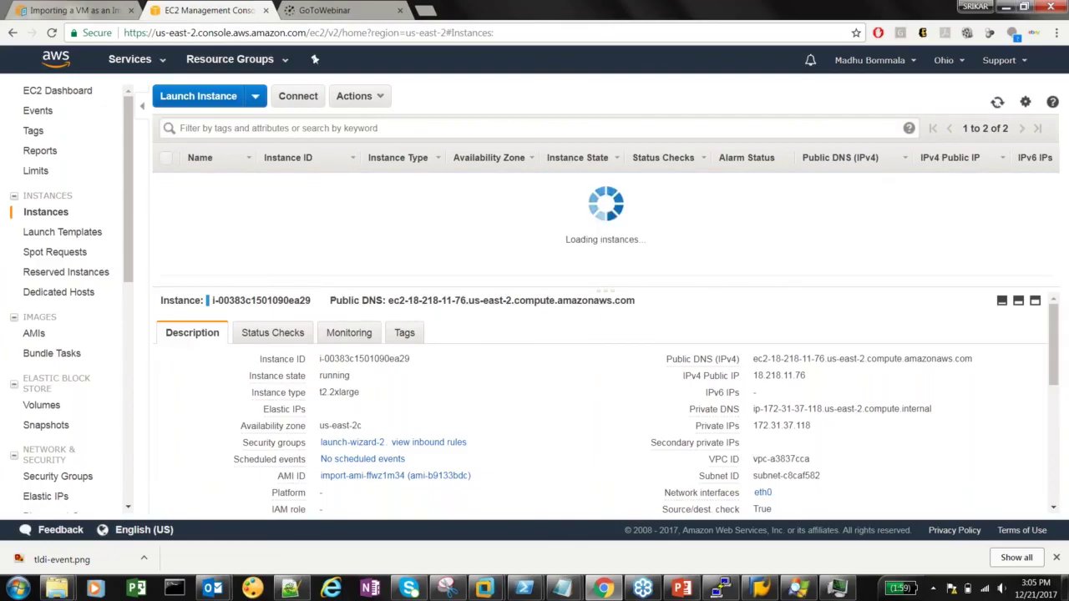
{"action": "left_click", "coordinate": [997, 103]}
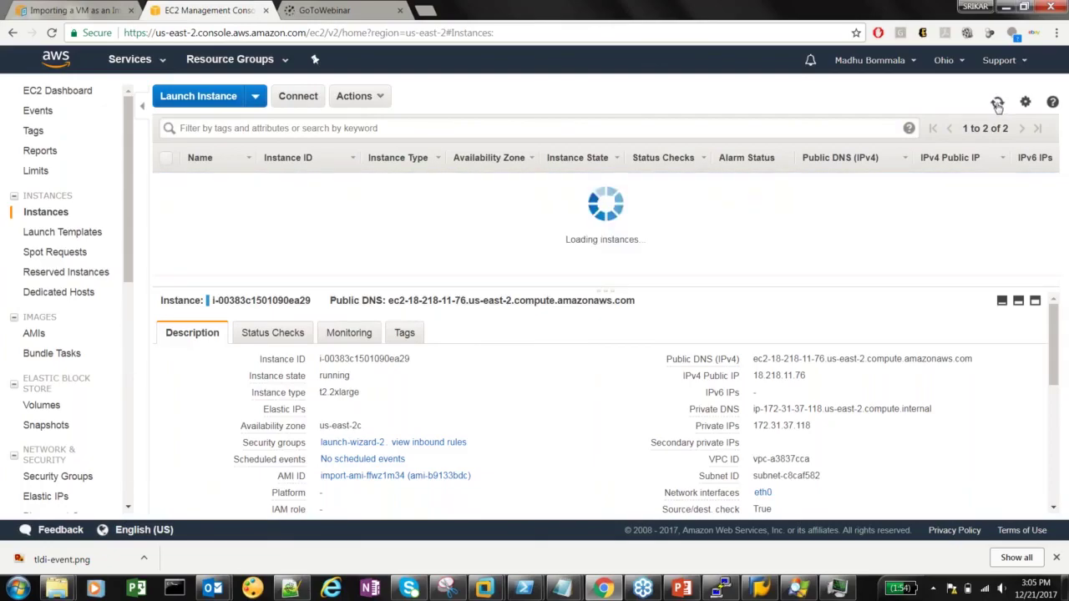
{"action": "left_click", "coordinate": [997, 104]}
{"action": "left_click", "coordinate": [997, 105]}
{"action": "left_click", "coordinate": [997, 104]}
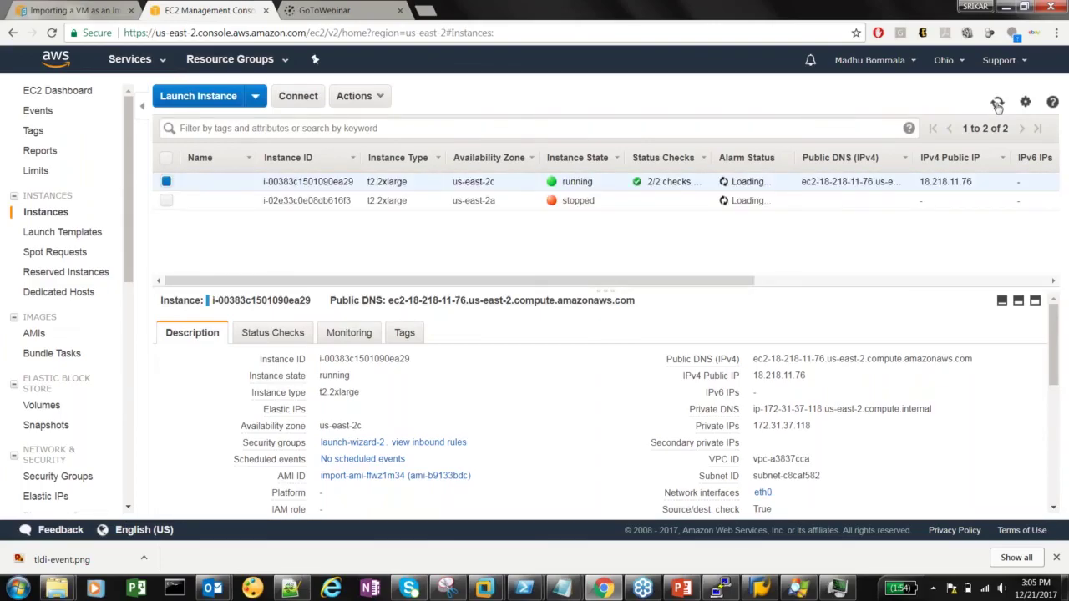
{"action": "left_click", "coordinate": [997, 104]}
{"action": "left_click", "coordinate": [997, 104]}
{"action": "left_click", "coordinate": [997, 104]}
{"action": "left_click", "coordinate": [997, 105]}
{"action": "left_click", "coordinate": [997, 105]}
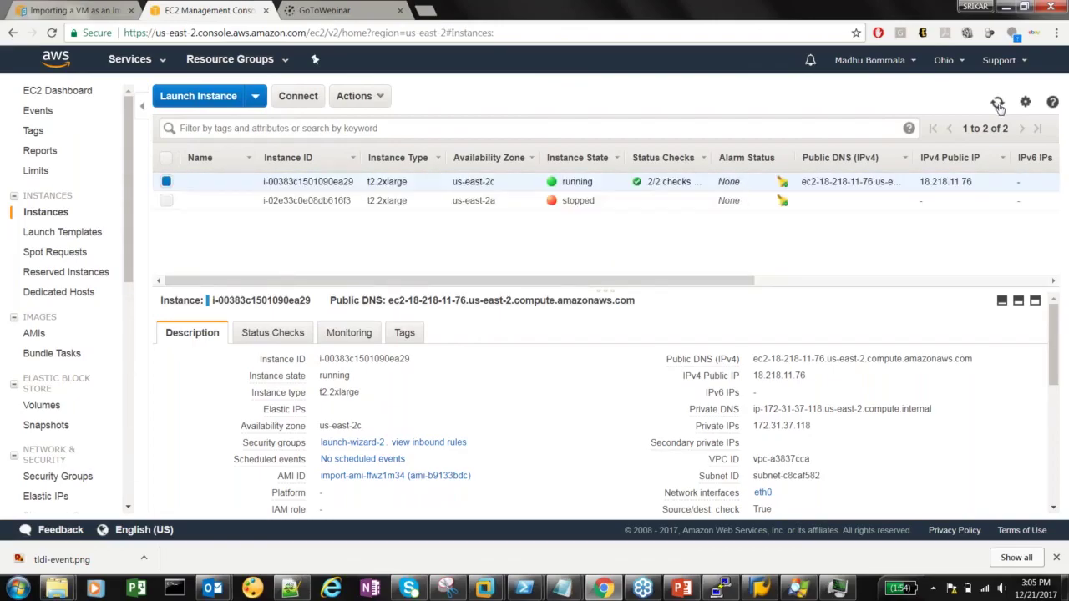
{"action": "left_click", "coordinate": [997, 105]}
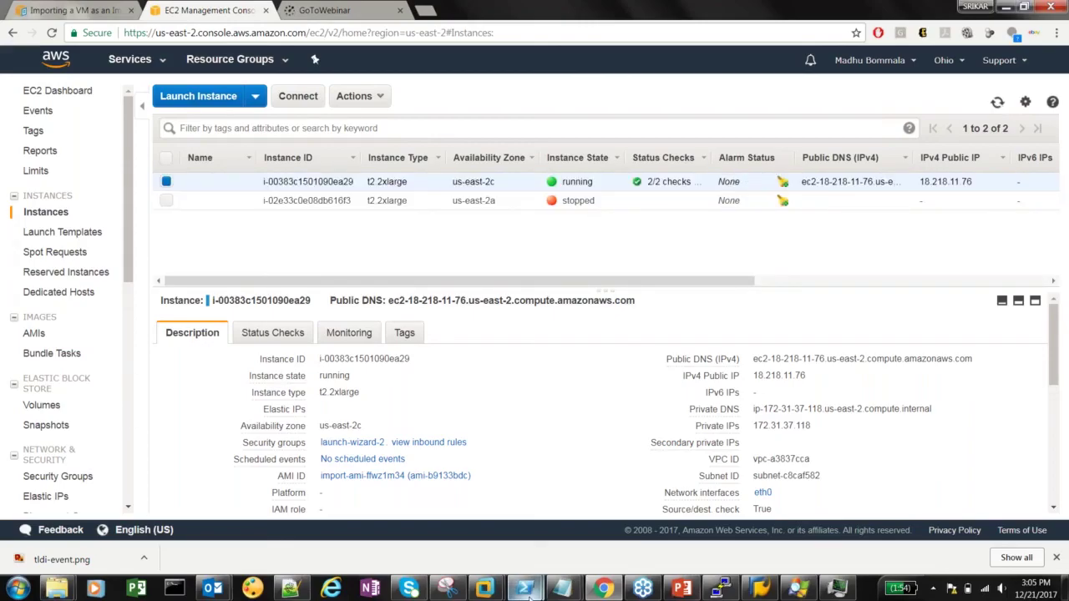
Step: Check in PowerShell that import task import-ami-ffuxcgki is still converting at 28
{"action": "mouse_move", "coordinate": [528, 593]}
{"action": "left_click", "coordinate": [608, 518]}
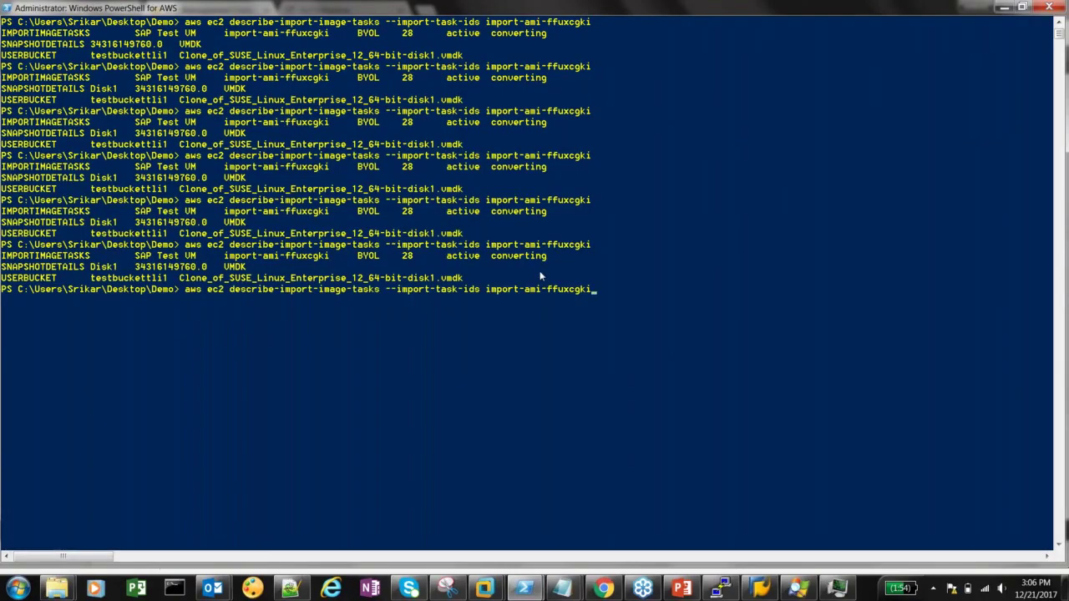
{"action": "key", "text": "Return"}
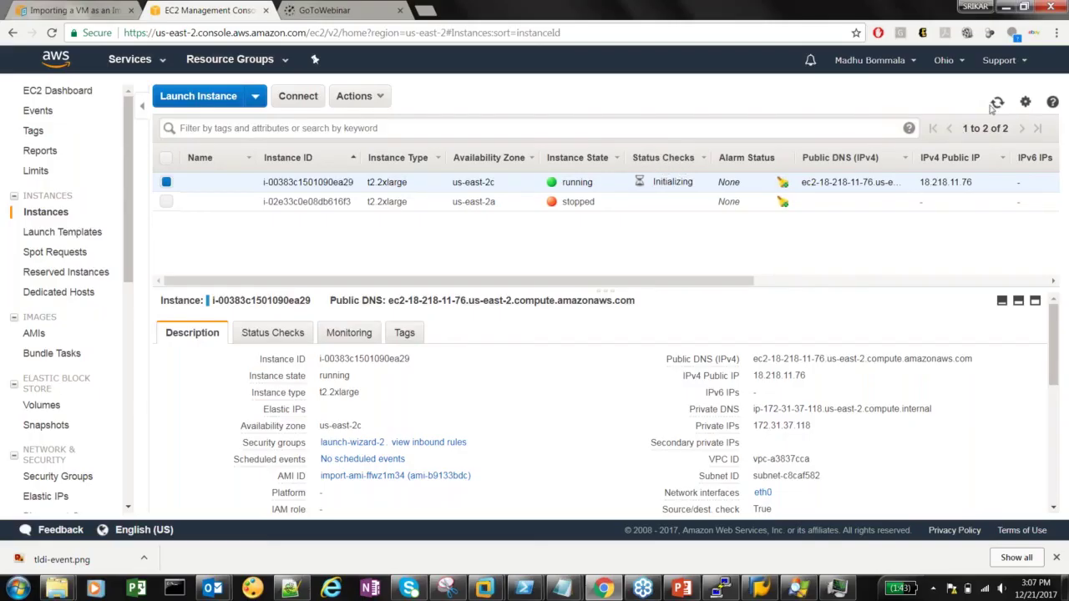
Step: Keep refreshing the instance list until the status checks show Initializing
{"action": "left_click", "coordinate": [996, 103]}
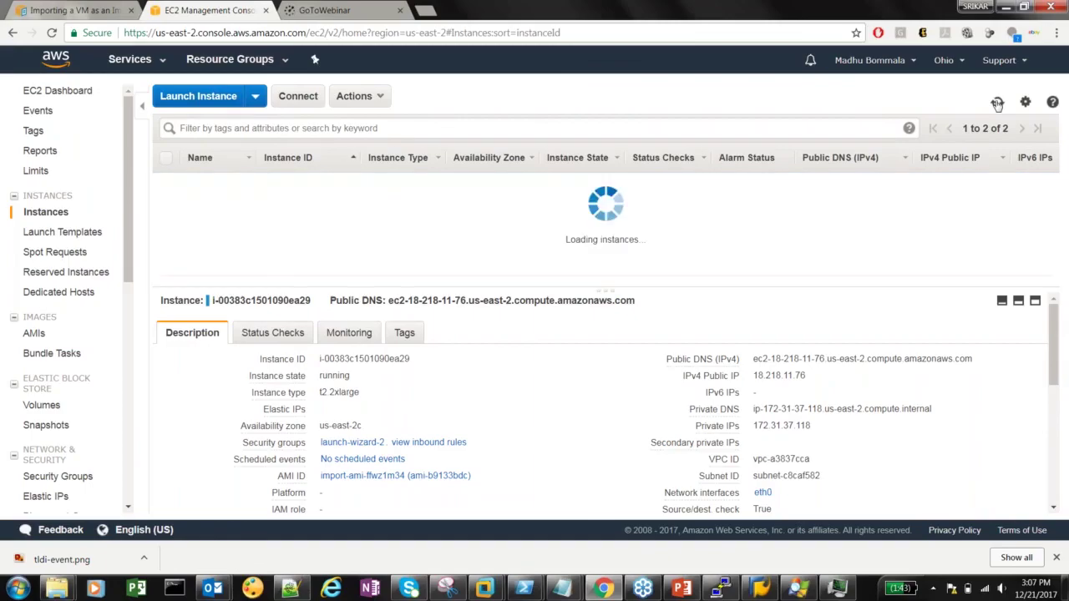
{"action": "left_click", "coordinate": [996, 102]}
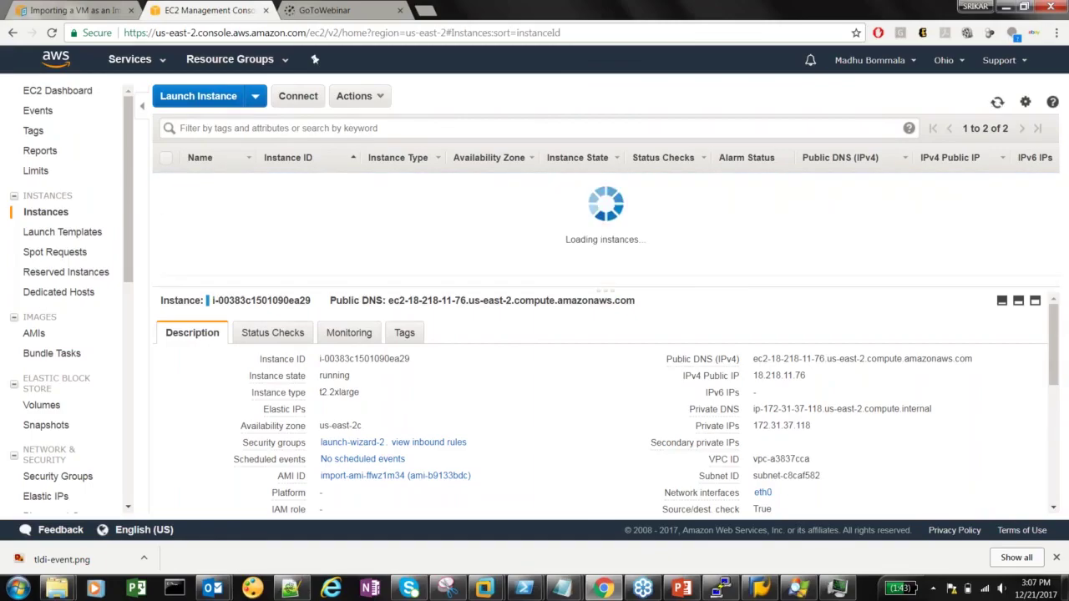
{"action": "left_click", "coordinate": [996, 103]}
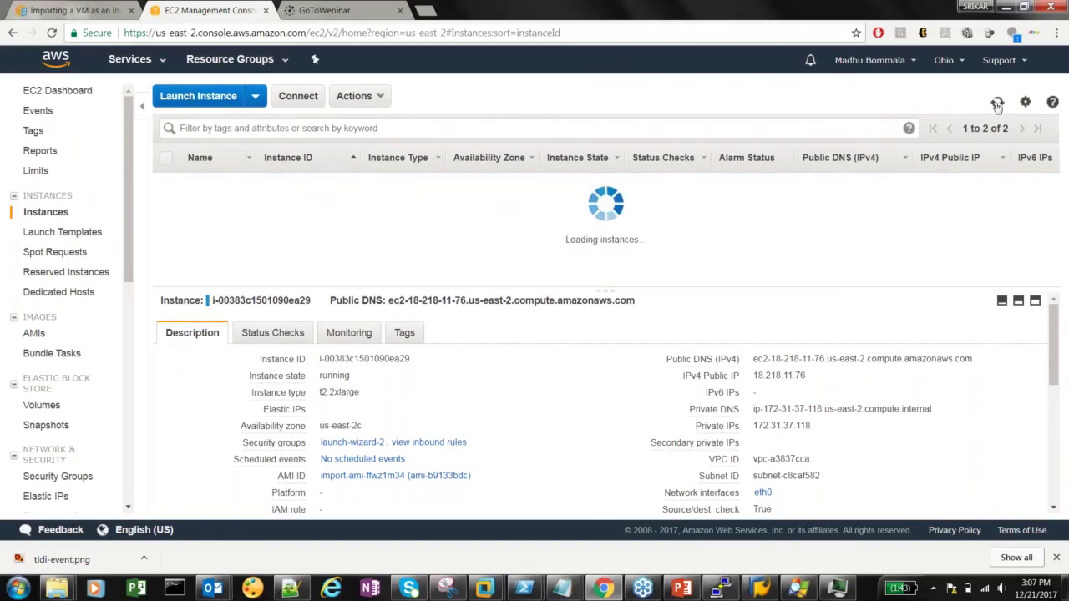
{"action": "left_click", "coordinate": [997, 103]}
{"action": "left_click", "coordinate": [997, 103]}
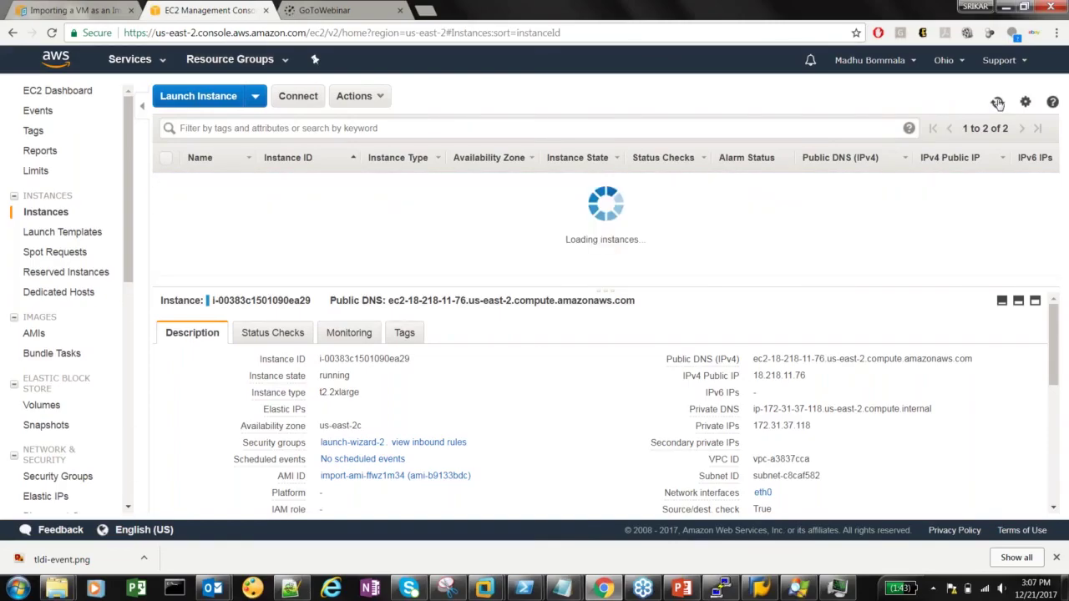
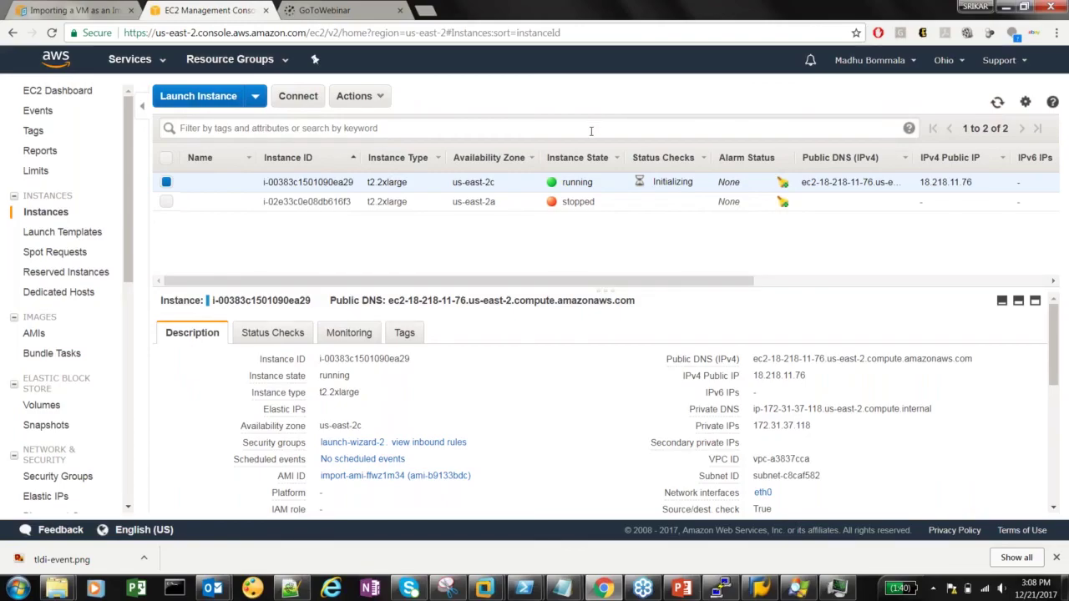
Step: Refresh the instance list, then bring up the D: drive and select the SUSE vmdk file
{"action": "left_click", "coordinate": [997, 102]}
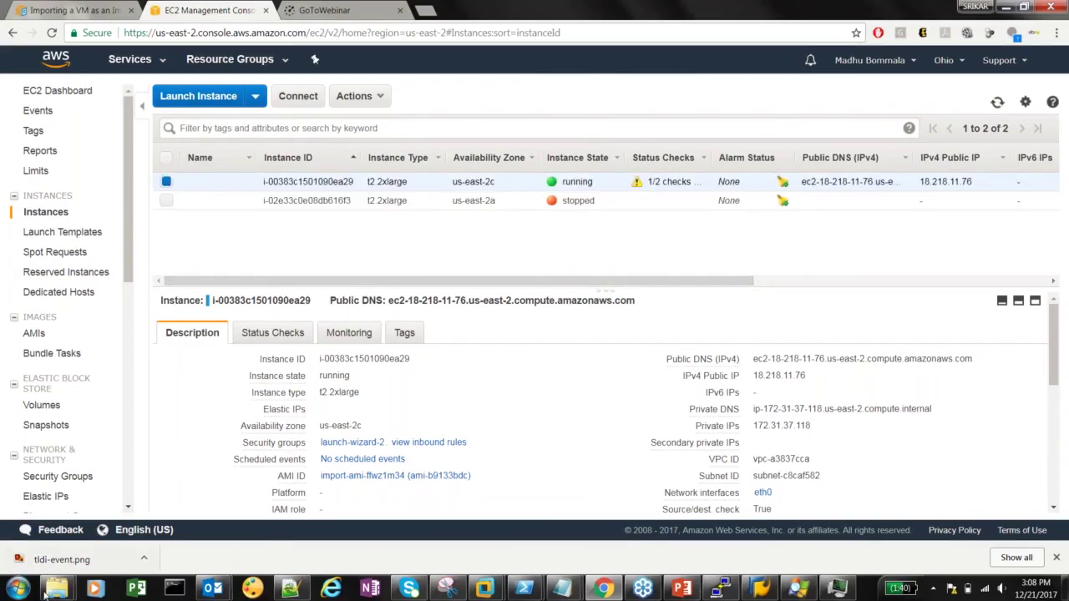
{"action": "left_click", "coordinate": [83, 514]}
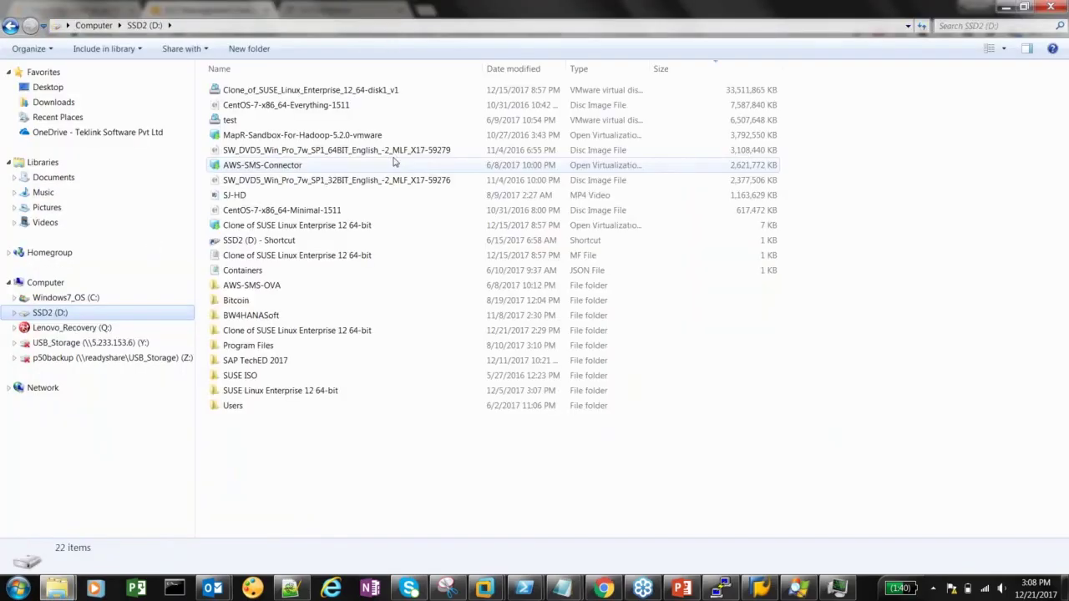
{"action": "left_click", "coordinate": [287, 89]}
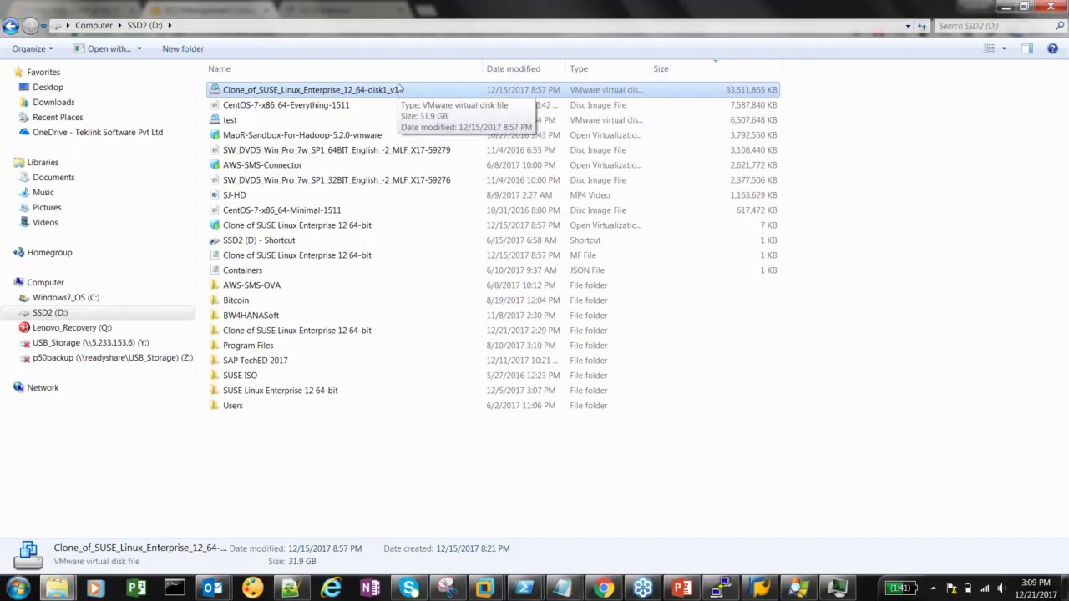
Step: Minimize Explorer to return to the EC2 Instances page showing 1/2 status checks
{"action": "left_click", "coordinate": [1004, 7]}
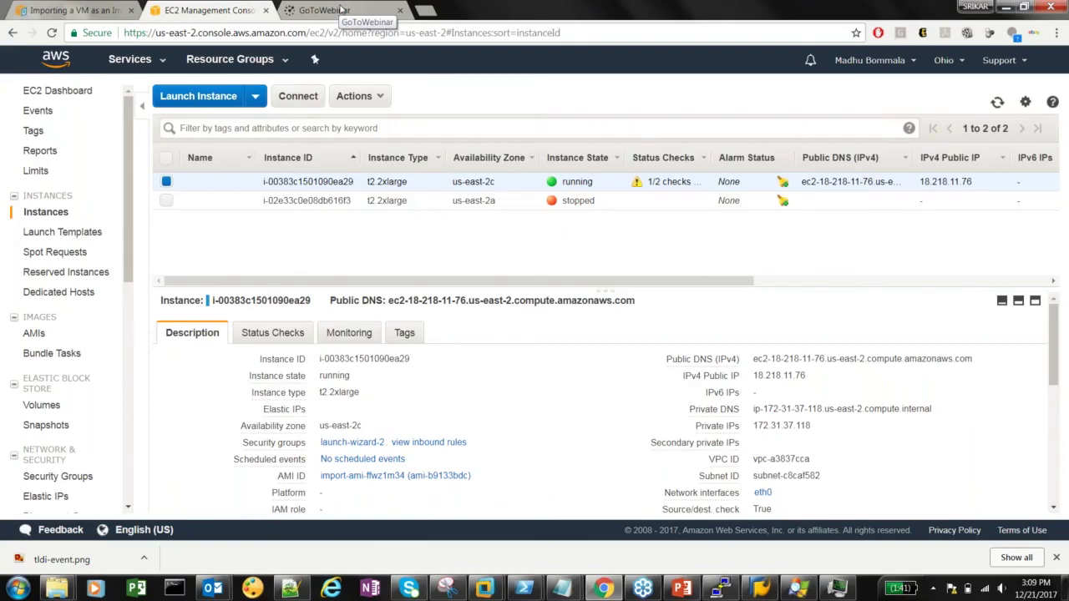
Step: Refresh the instance list several times, then log in to 18.218.11.76 as root in PuTTY
{"action": "left_click", "coordinate": [996, 101]}
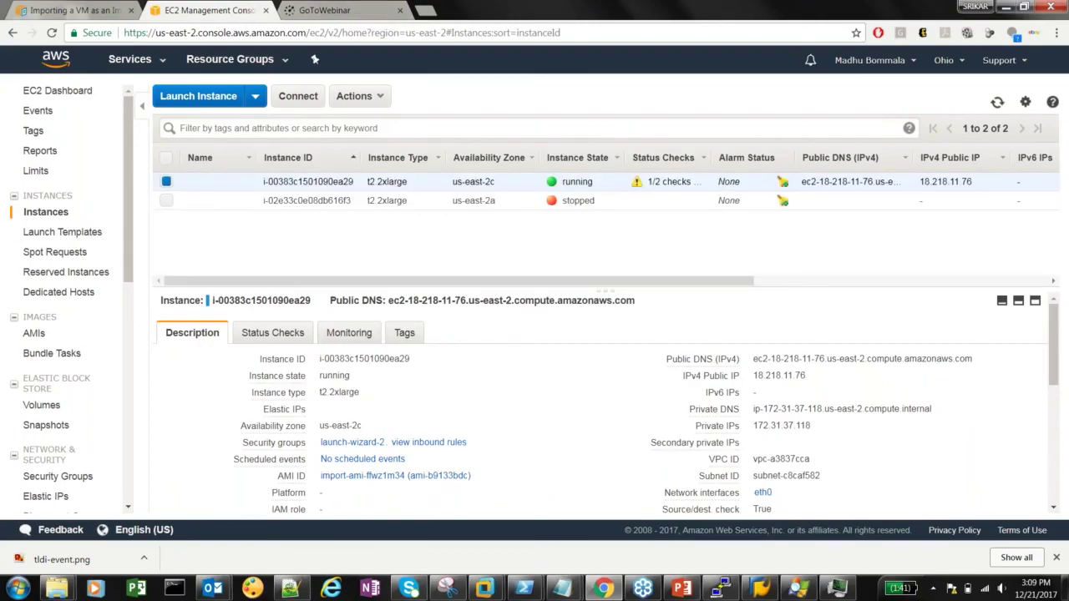
{"action": "left_click", "coordinate": [997, 103]}
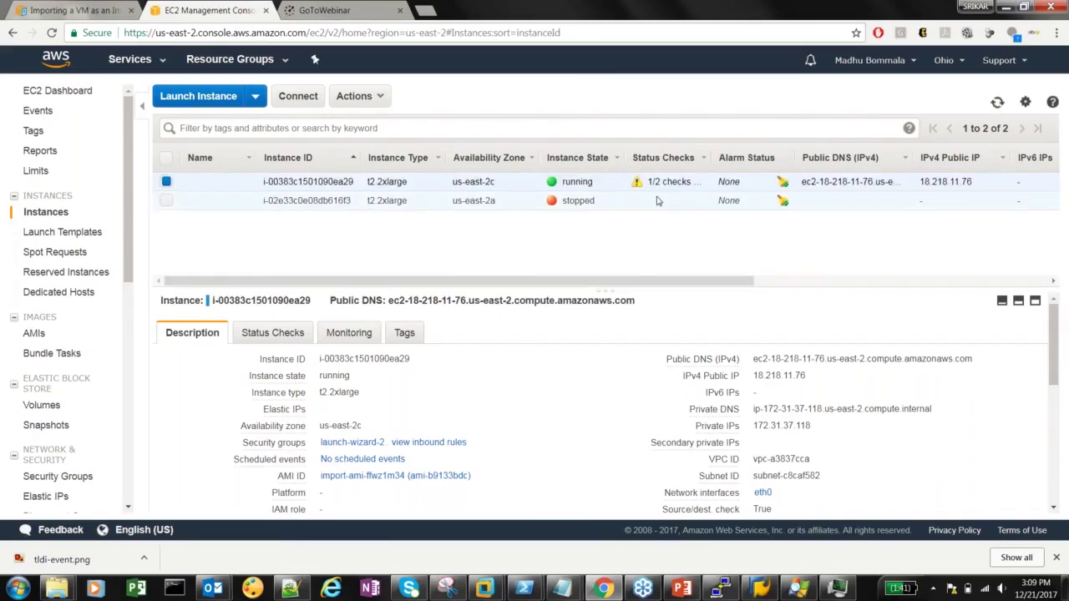
{"action": "left_click", "coordinate": [997, 104]}
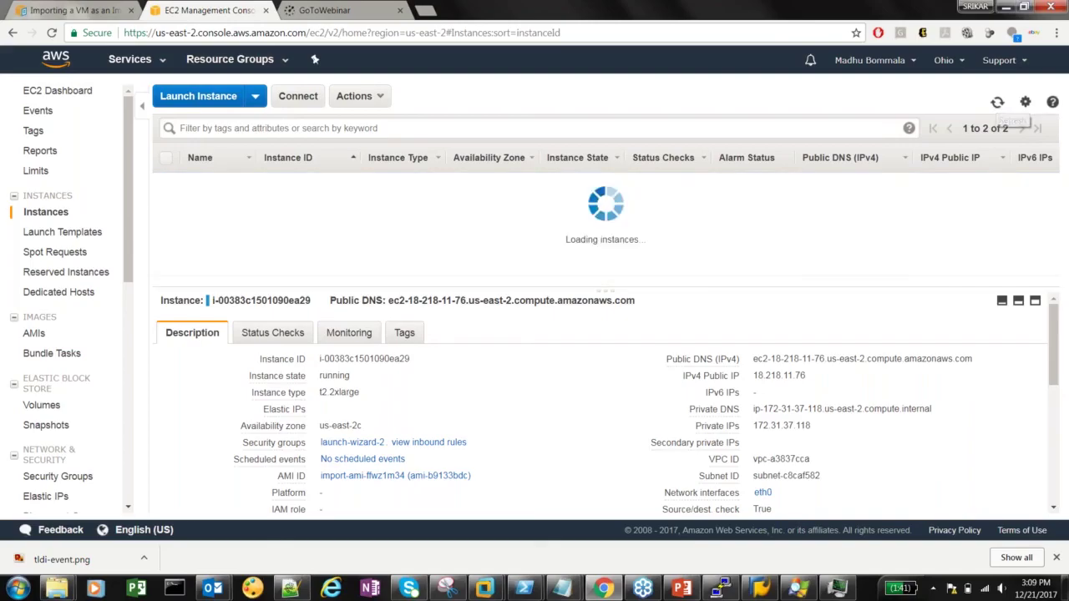
{"action": "left_click", "coordinate": [997, 104]}
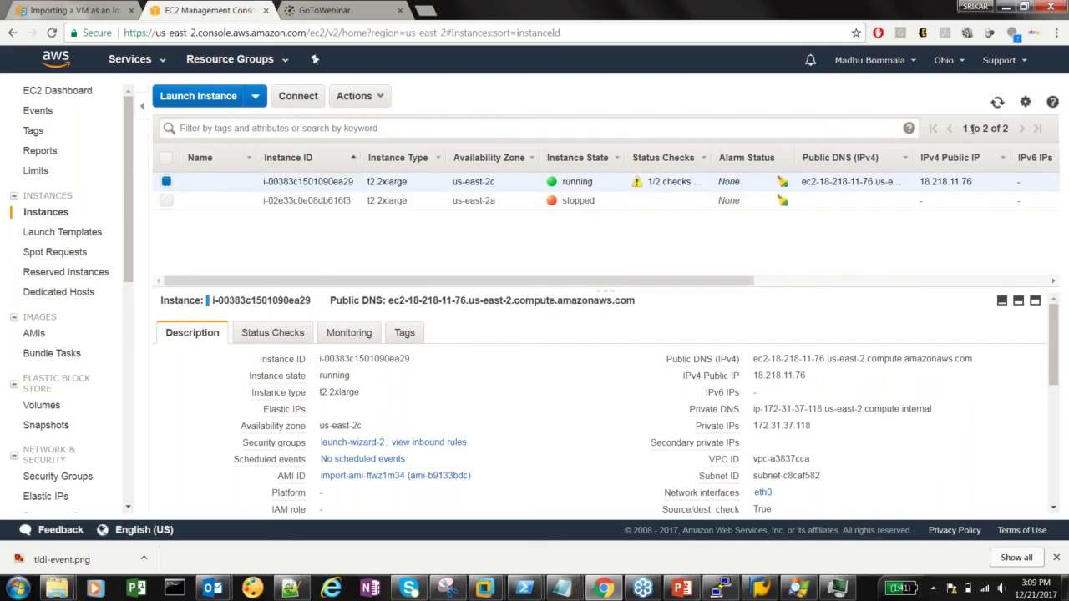
{"action": "left_click", "coordinate": [997, 103]}
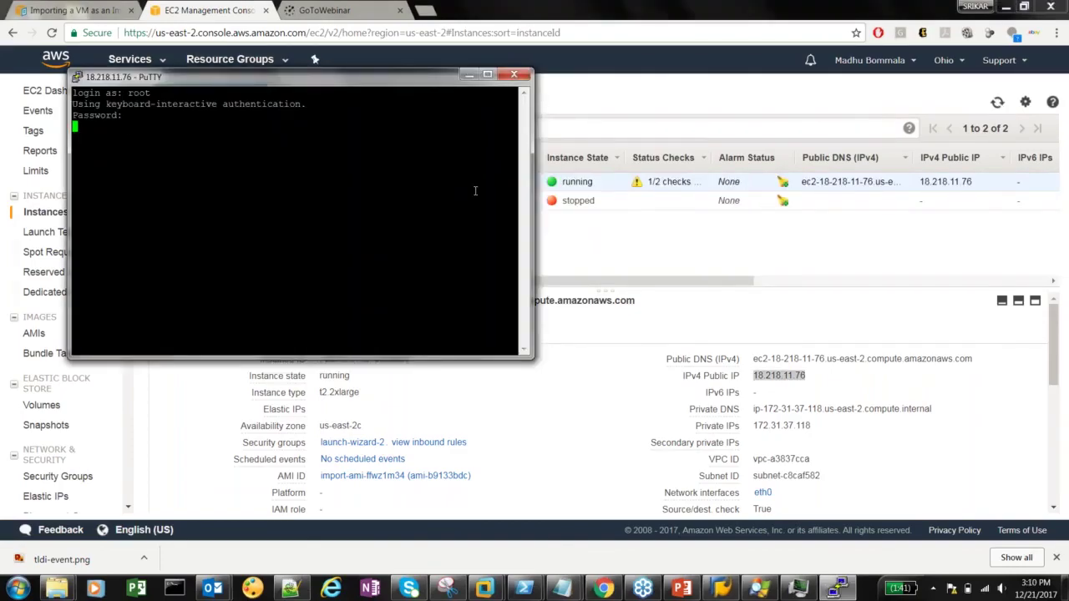
{"action": "key", "text": "Return"}
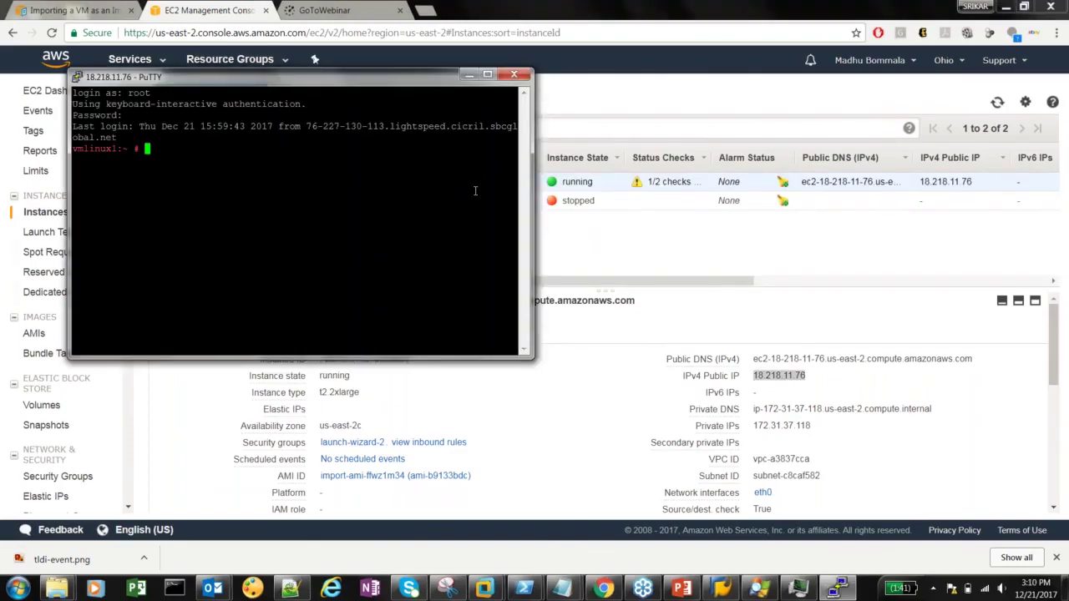
Step: Maximize PuTTY and ping vmlinux1, stopping it after 8 packets with 0% loss
{"action": "left_click", "coordinate": [488, 74]}
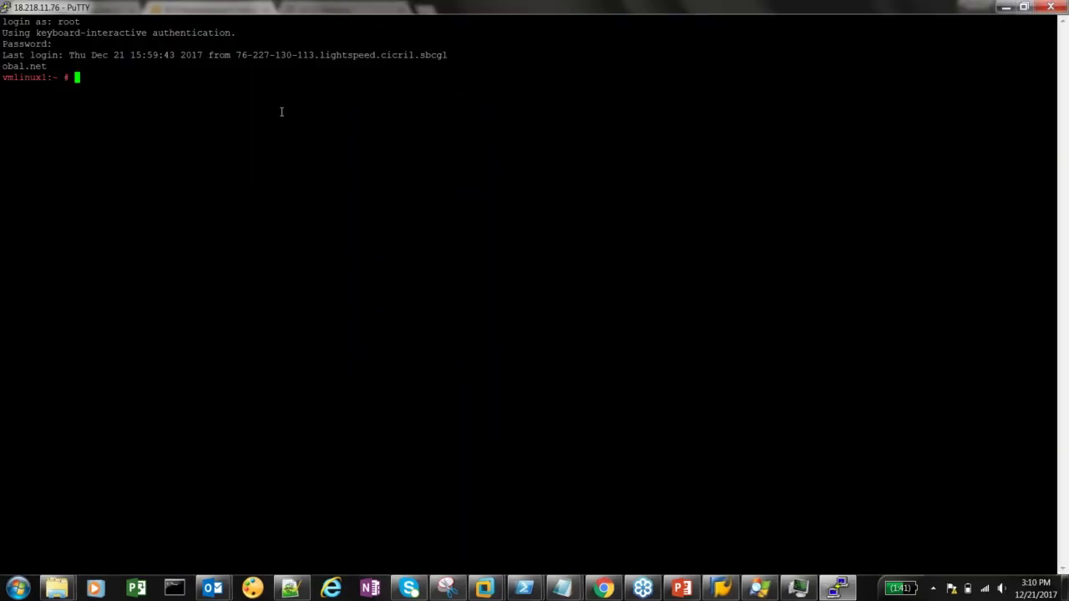
{"action": "left_click_drag", "start_coordinate": [3, 77], "coordinate": [47, 77]}
{"action": "left_click", "coordinate": [70, 103]}
{"action": "type", "text": "ps -ef"}
{"action": "key", "text": "BackSpace"}
{"action": "key", "text": "BackSpace"}
{"action": "key", "text": "BackSpace"}
{"action": "key", "text": "BackSpace"}
{"action": "key", "text": "BackSpace"}
{"action": "type", "text": "ing vmlinux1"}
{"action": "key", "text": "Return"}
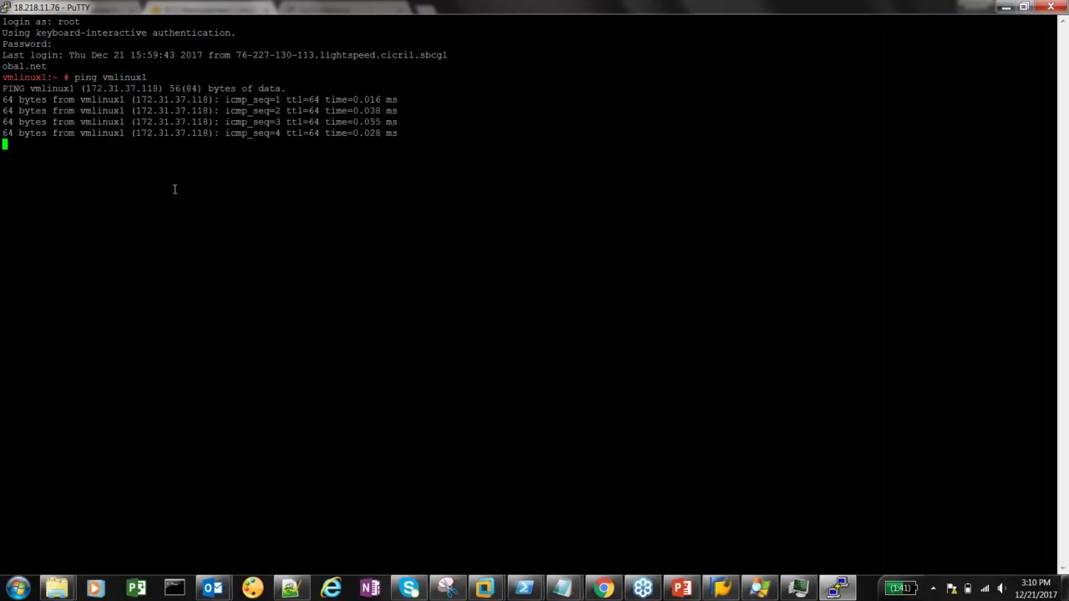
{"action": "key", "text": "ctrl+c"}
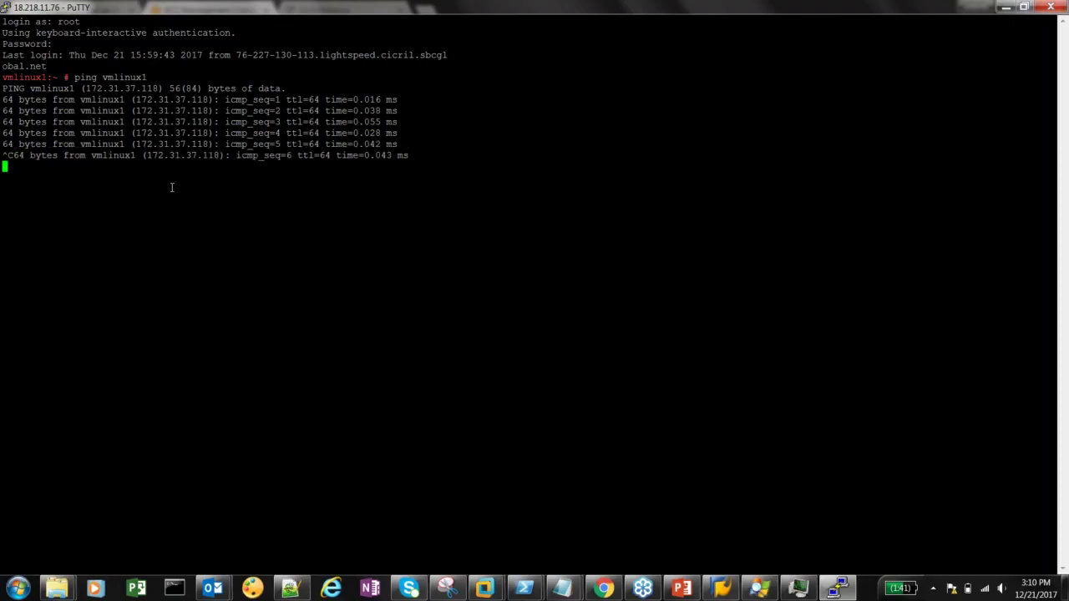
{"action": "key", "text": "Return"}
{"action": "key", "text": "Return"}
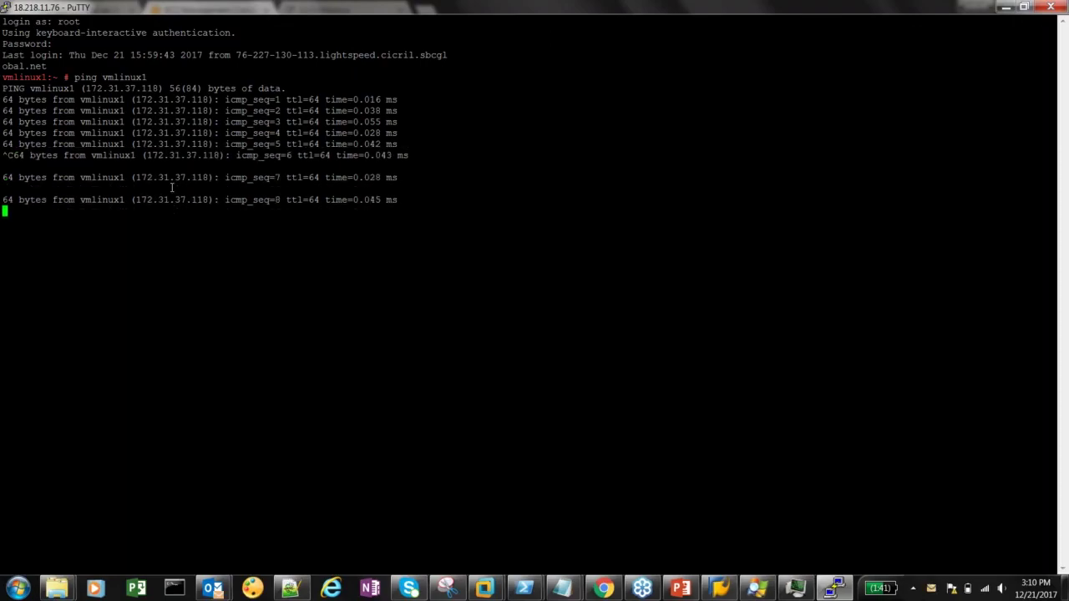
{"action": "key", "text": "ctrl+c"}
{"action": "key", "text": "Return"}
{"action": "key", "text": "Return"}
{"action": "key", "text": "Return"}
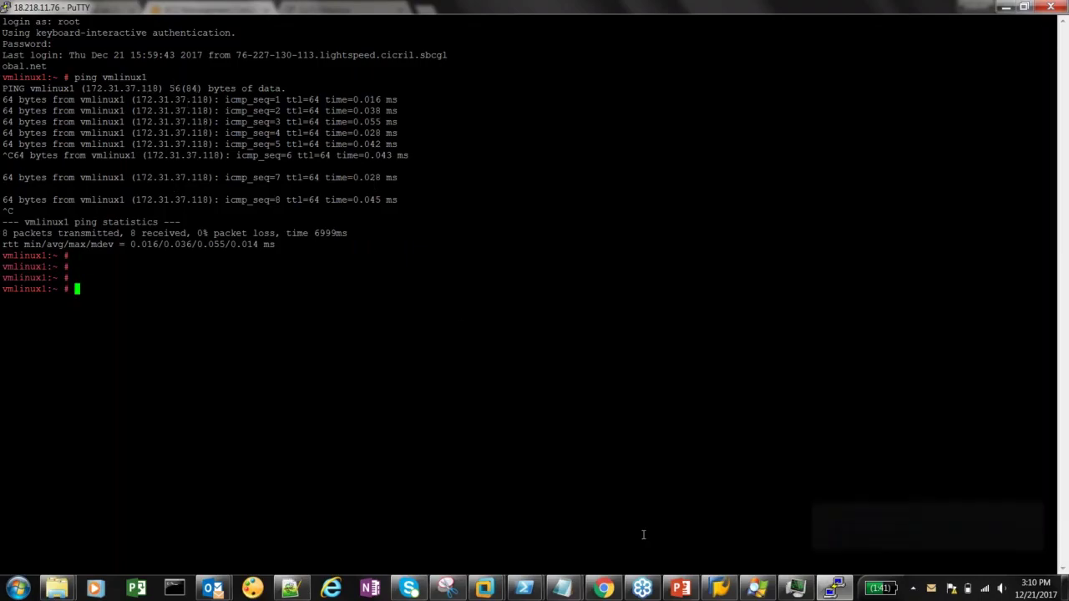
Step: Highlight the private IP 172.31.37.118 in the EC2 console, then return to PuTTY
{"action": "left_click", "coordinate": [603, 589]}
{"action": "left_click", "coordinate": [984, 440]}
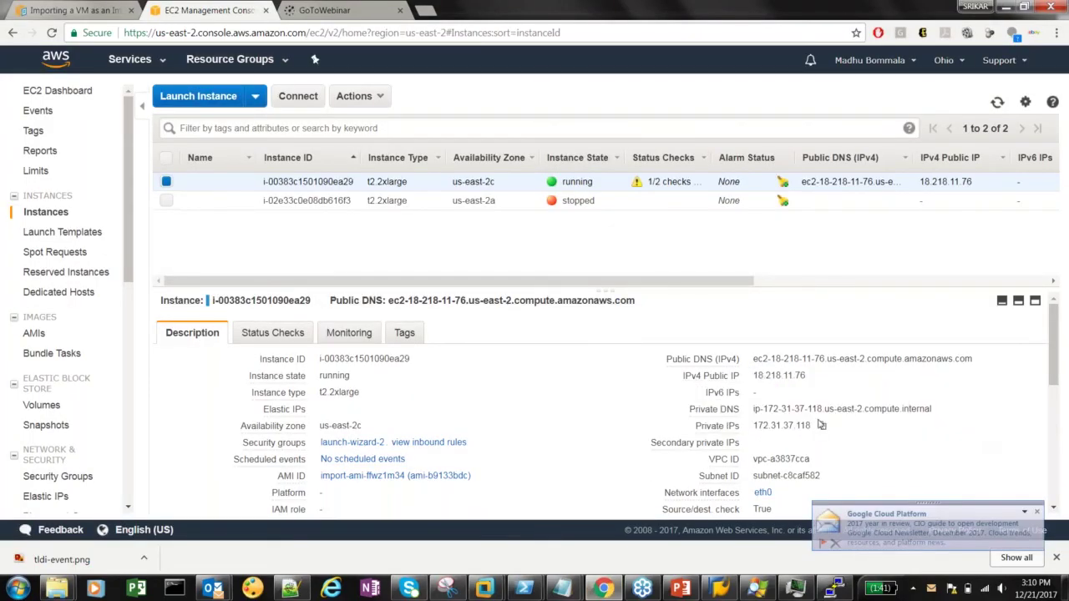
{"action": "left_click_drag", "start_coordinate": [754, 427], "coordinate": [812, 427]}
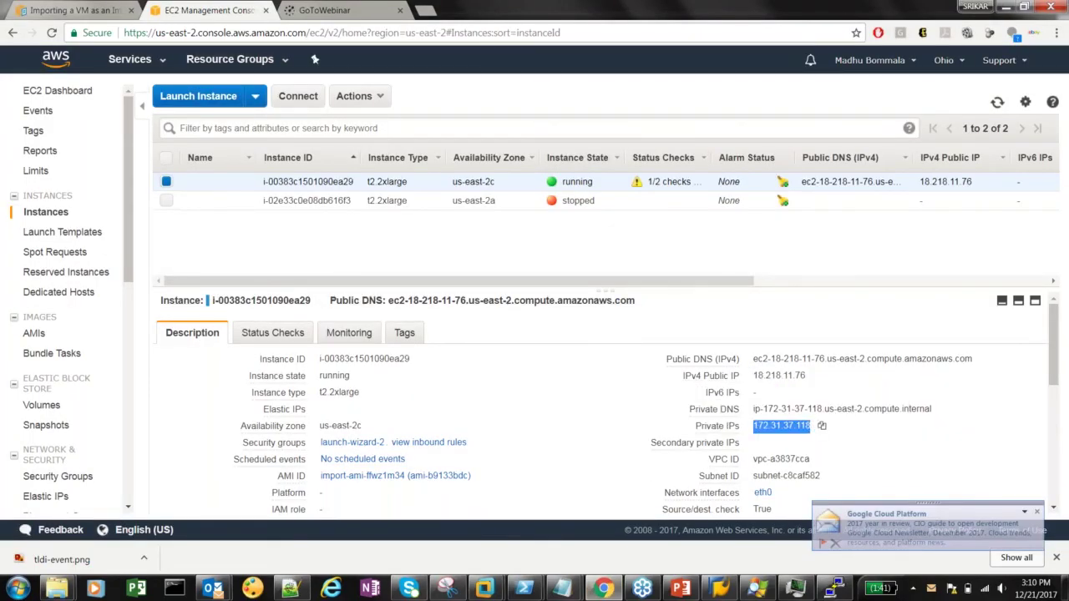
{"action": "left_click", "coordinate": [1006, 6]}
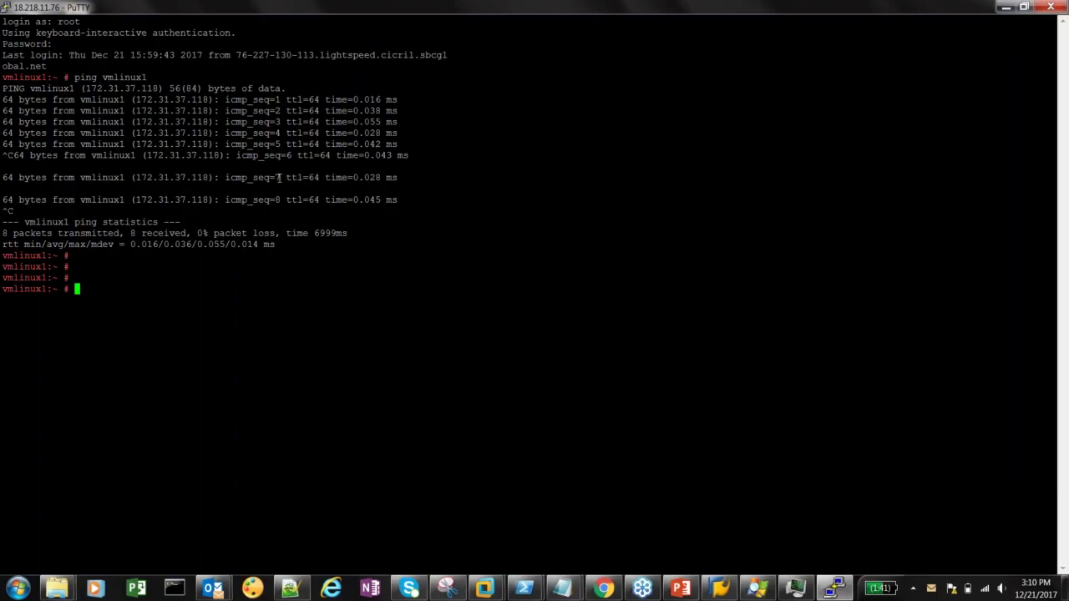
Step: Show the working directory, switch to oraprd, and start the Oracle listener with lsnrctl start
{"action": "type", "text": "pwd"}
{"action": "key", "text": "Return"}
{"action": "type", "text": "su - oraprd"}
{"action": "key", "text": "Return"}
{"action": "type", "text": "lsnrctl start"}
{"action": "key", "text": "Return"}
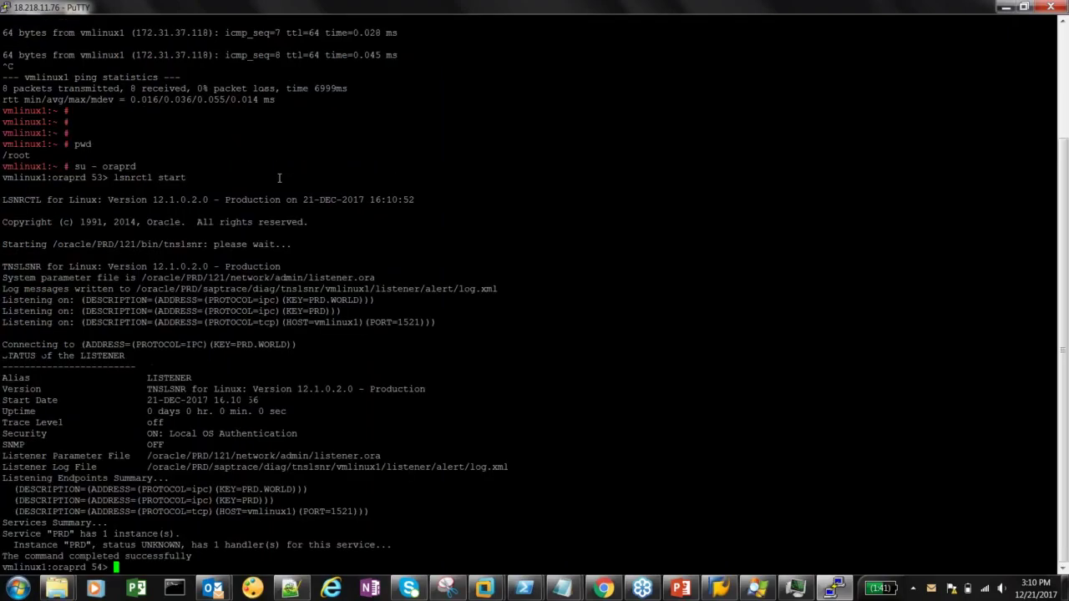
Step: Check the listener's success message, clear the screen, and enter sqlplus /nolog
{"action": "left_click_drag", "start_coordinate": [3, 555], "coordinate": [182, 555]}
{"action": "left_click", "coordinate": [228, 500]}
{"action": "type", "text": "clear"}
{"action": "key", "text": "Return"}
{"action": "type", "text": "sqlplus /nolo"}
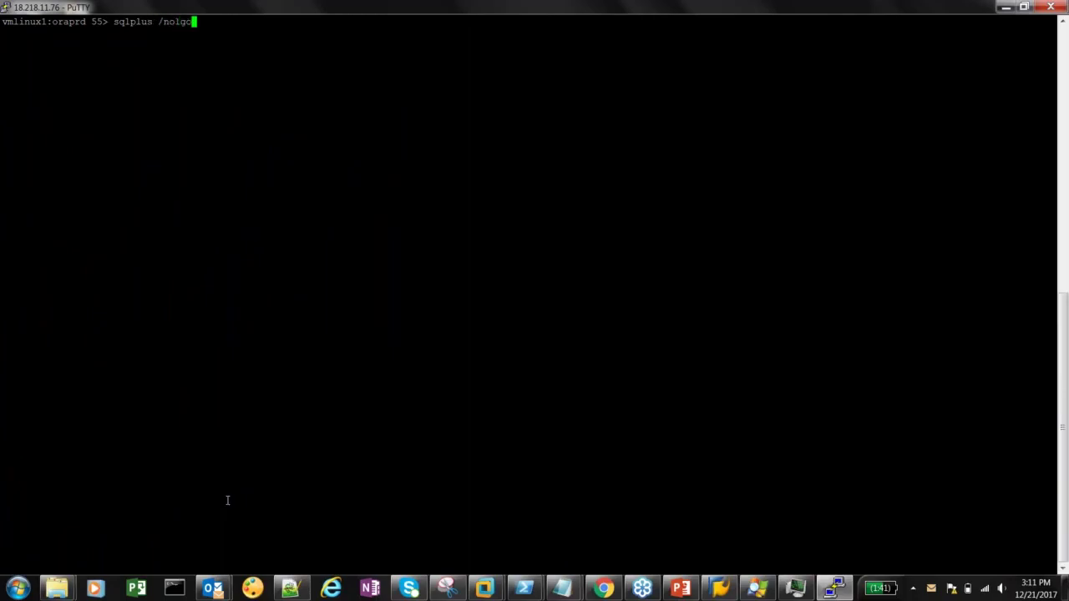
{"action": "type", "text": "g"}
Step: Launch SQL*Plus without logging in and connect as sysdba
{"action": "key", "text": "Return"}
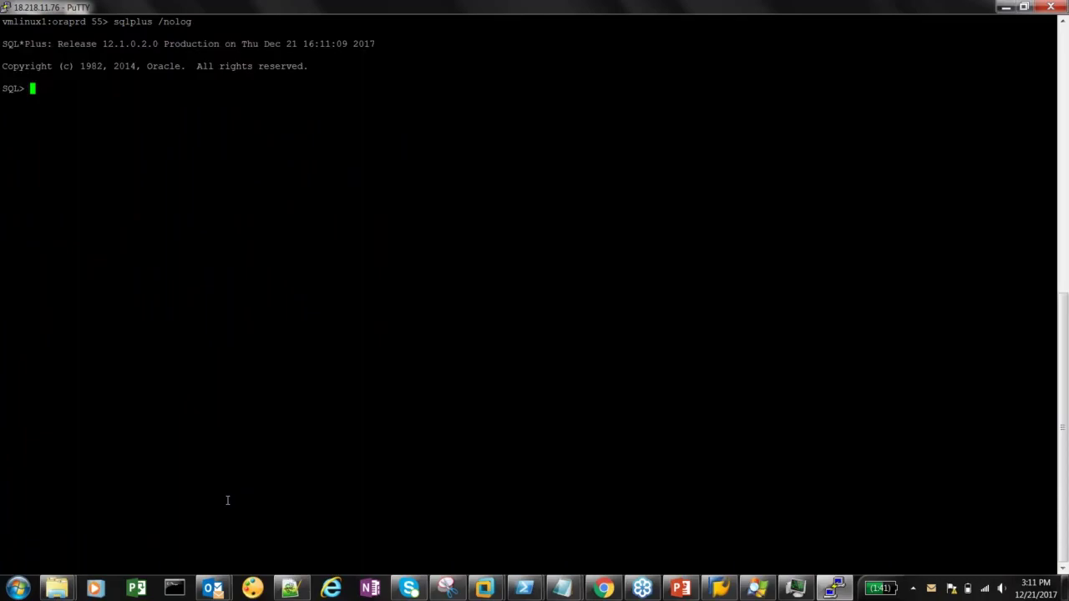
{"action": "type", "text": "connect /as sysdba"}
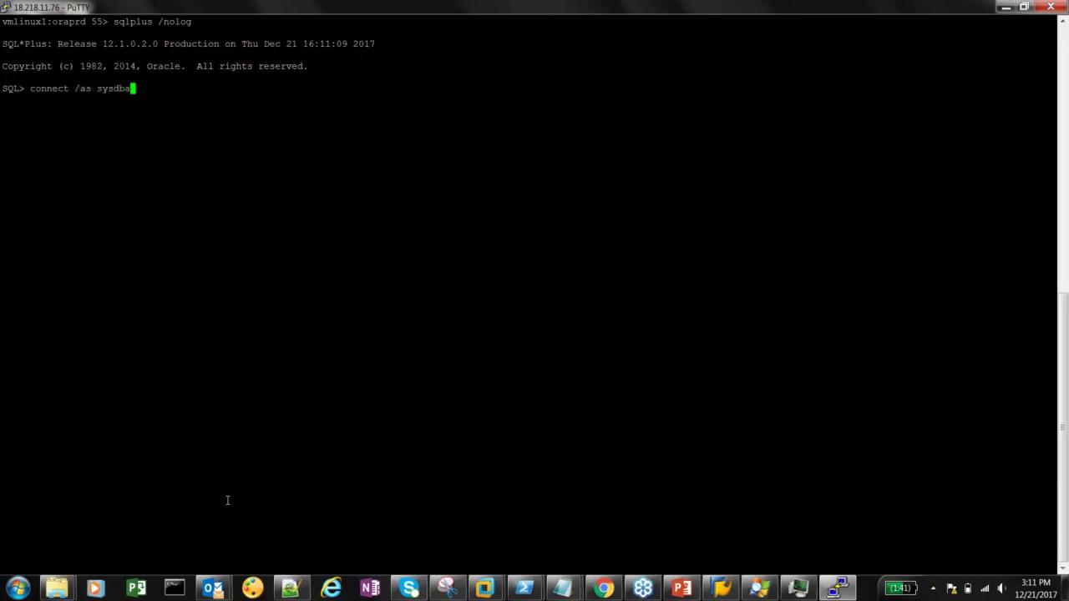
{"action": "key", "text": "Return"}
Step: Start the database with STARTUP, review the SGA sizes, and confirm V$INSTANCE status is OPEN
{"action": "type", "text": "STARTUP"}
{"action": "key", "text": "Return"}
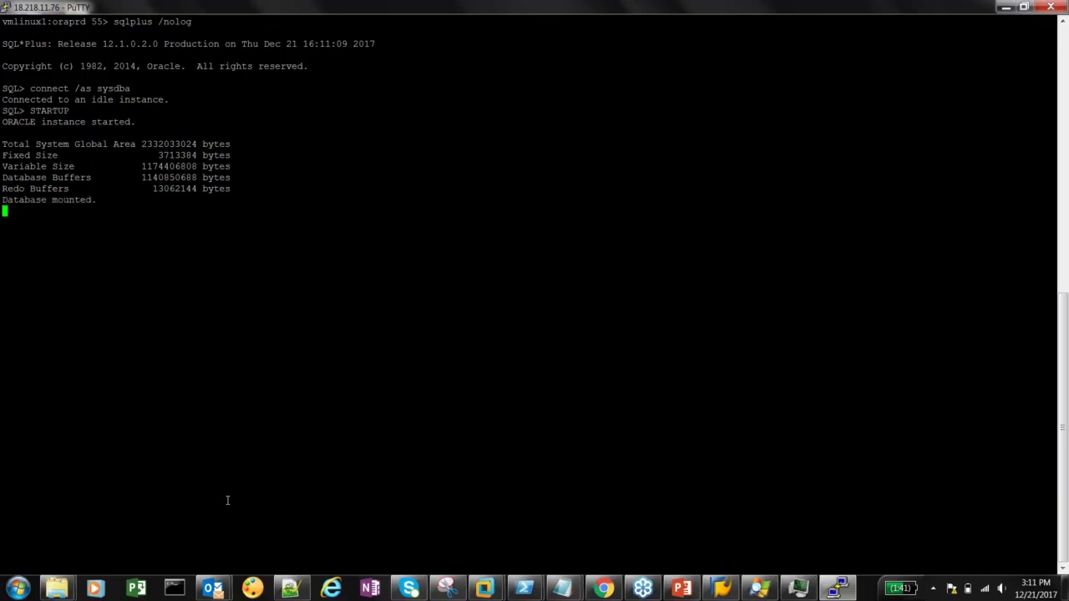
{"action": "left_click_drag", "start_coordinate": [3, 144], "coordinate": [118, 155]}
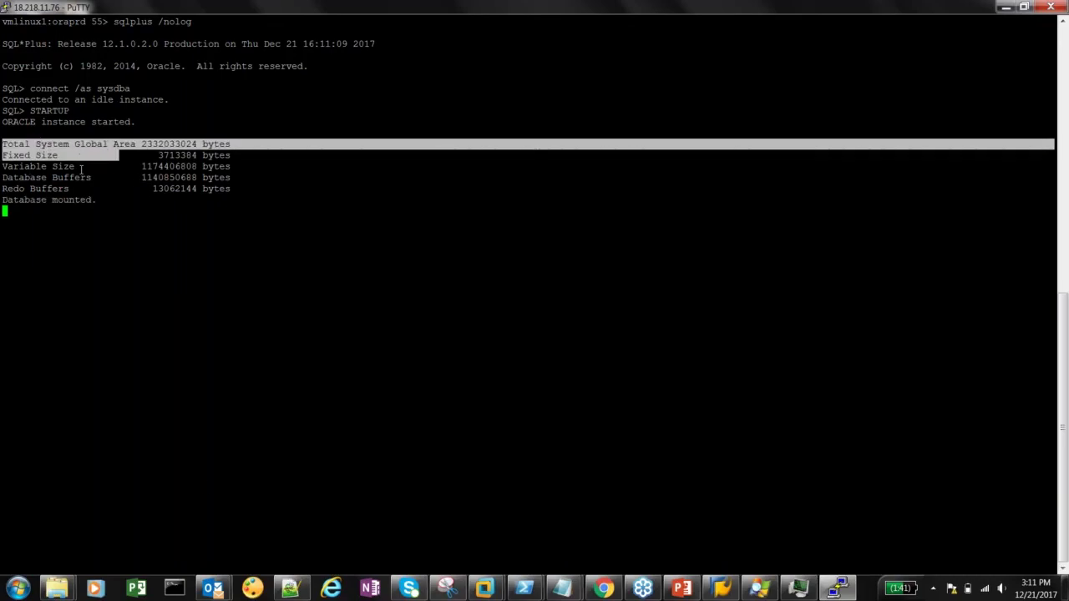
{"action": "left_click", "coordinate": [41, 170]}
{"action": "left_click_drag", "start_coordinate": [4, 153], "coordinate": [227, 188]}
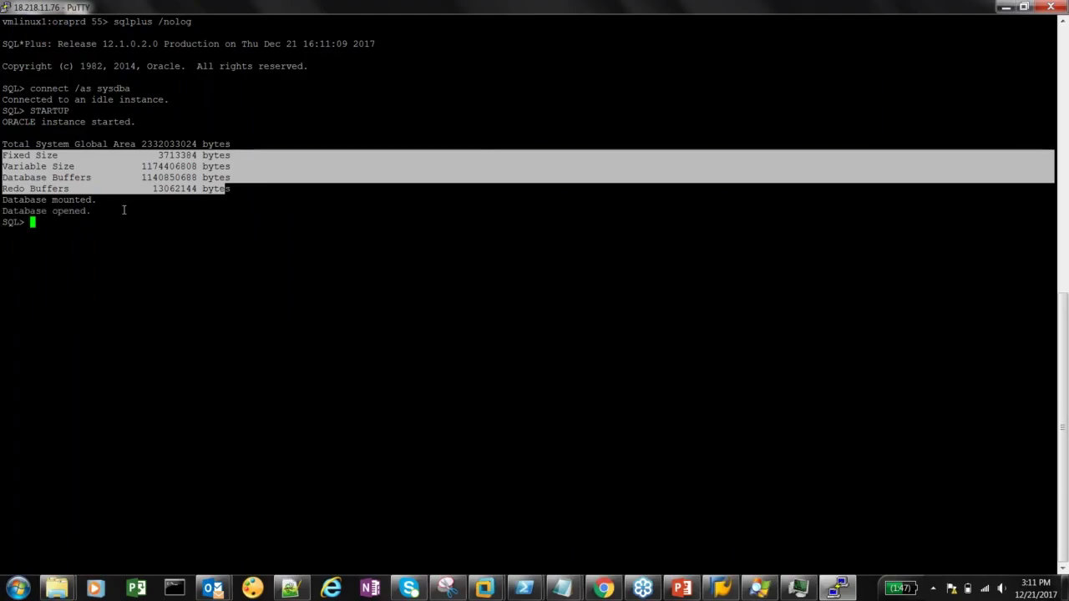
{"action": "type", "text": "SELECT STATUS FROM V$INSTANCE;"}
{"action": "key", "text": "Return"}
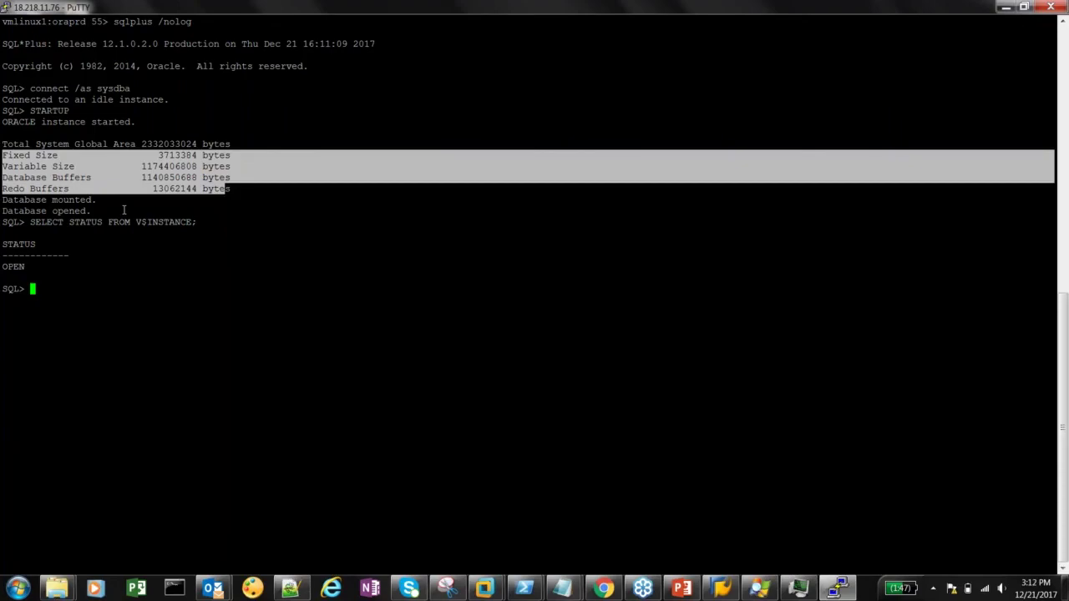
Step: Exit SQL*Plus and oraprd, check the user identity, and switch to prdadm
{"action": "type", "text": "exit"}
{"action": "key", "text": "Return"}
{"action": "type", "text": "exit"}
{"action": "key", "text": "Return"}
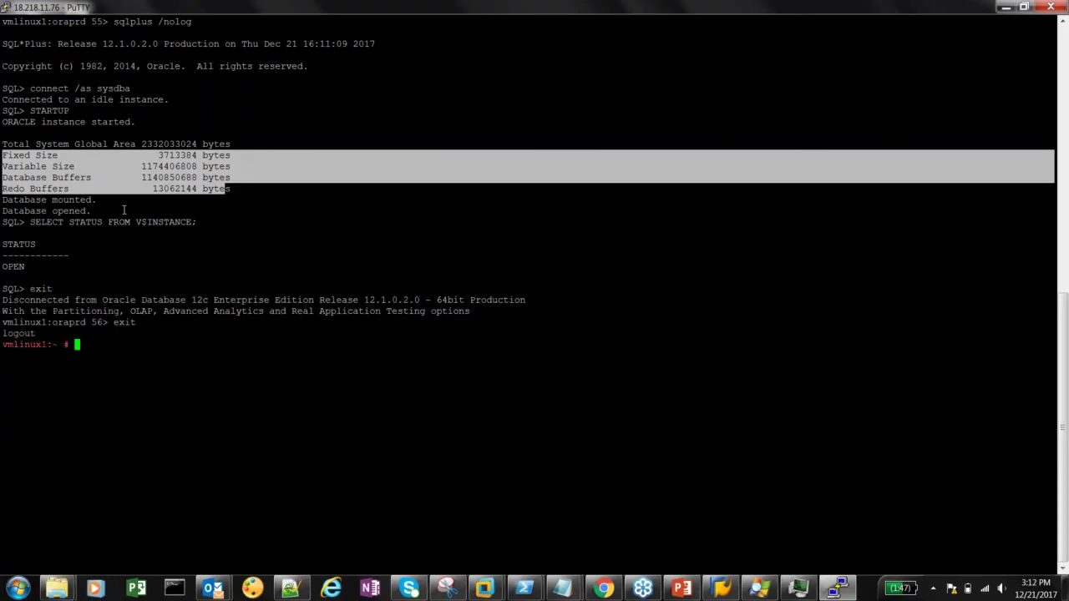
{"action": "type", "text": "id"}
{"action": "key", "text": "Return"}
{"action": "type", "text": "su - prdadm"}
{"action": "key", "text": "Return"}
Step: Run R3trans -d to check the database connection, finishing with 0000
{"action": "type", "text": "R3trans -d"}
{"action": "key", "text": "BackSpace"}
{"action": "key", "text": "BackSpace"}
{"action": "type", "text": "-d"}
{"action": "key", "text": "Return"}
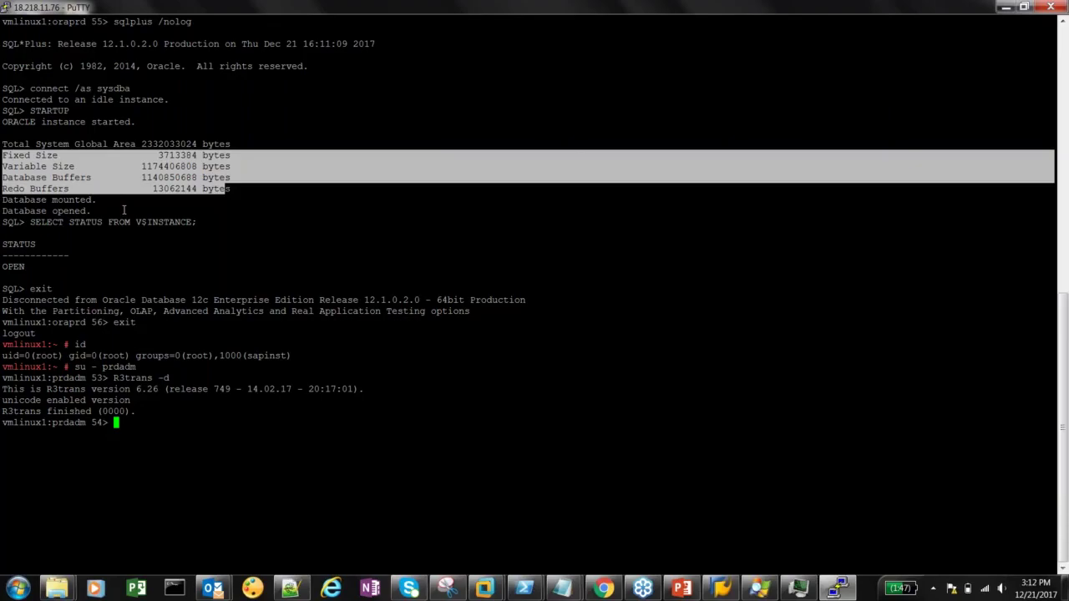
Step: Start SAP instances ASCS01 and D00 with startsap and list the running PRD processes
{"action": "type", "text": "startsap"}
{"action": "key", "text": "Return"}
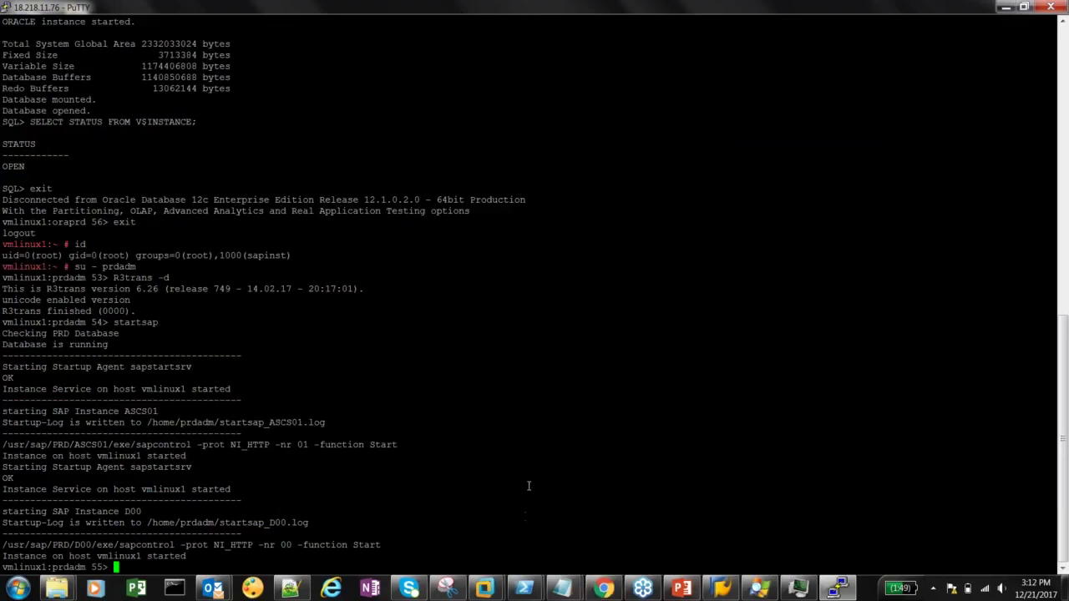
{"action": "type", "text": "ps -eaf | grep PRD"}
{"action": "key", "text": "Return"}
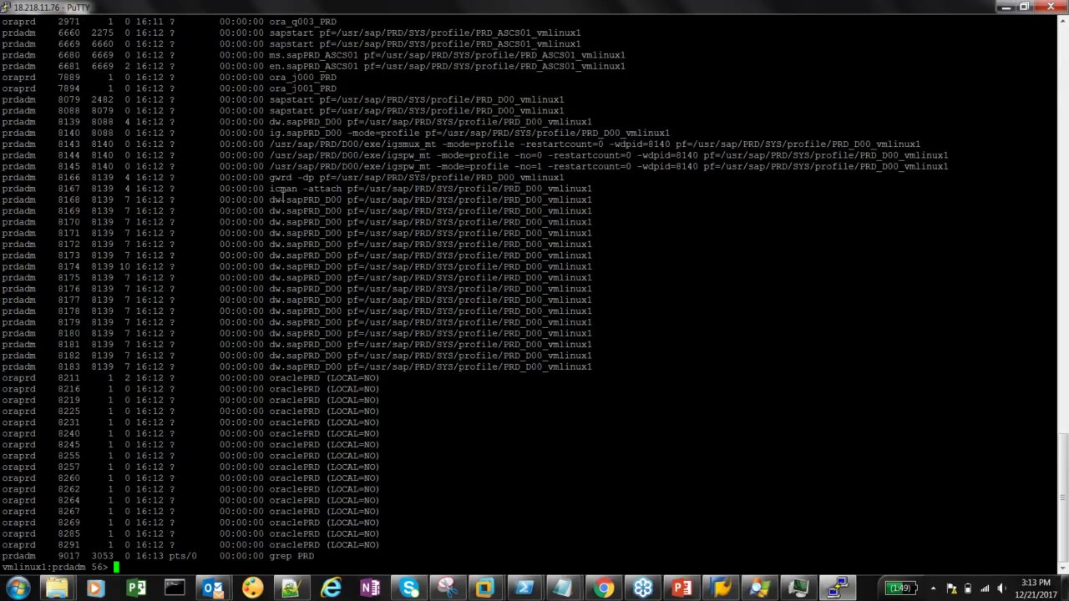
{"action": "left_click_drag", "start_coordinate": [272, 196], "coordinate": [639, 350]}
{"action": "left_click", "coordinate": [599, 388]}
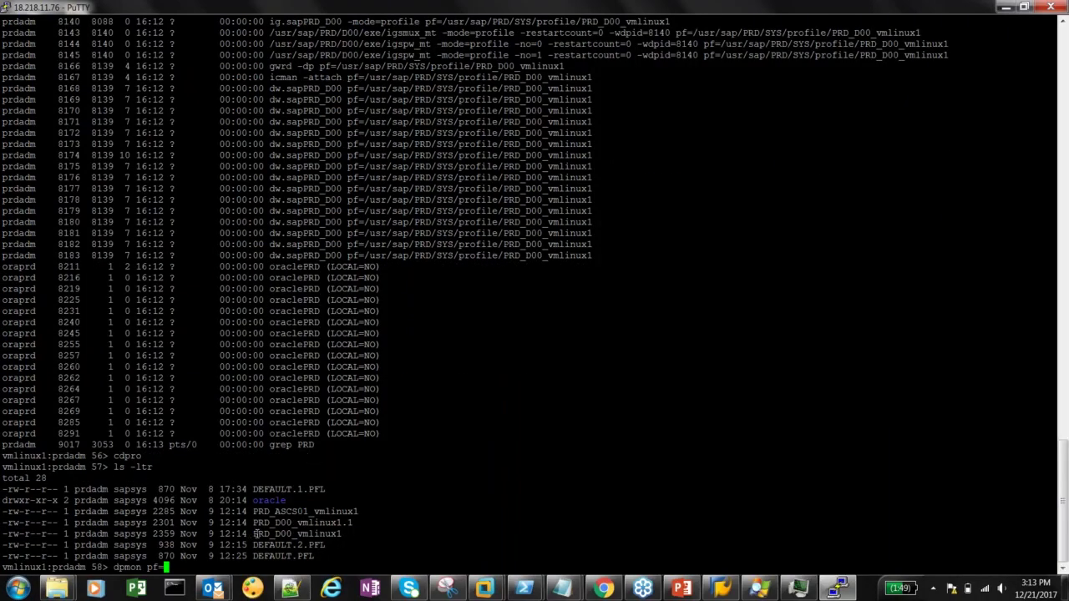
Step: Run dpmon on profile PRD_D00_vmlinux1 and view the long table of 16 work processes
{"action": "left_click_drag", "start_coordinate": [253, 533], "coordinate": [341, 533]}
{"action": "right_click", "coordinate": [334, 532]}
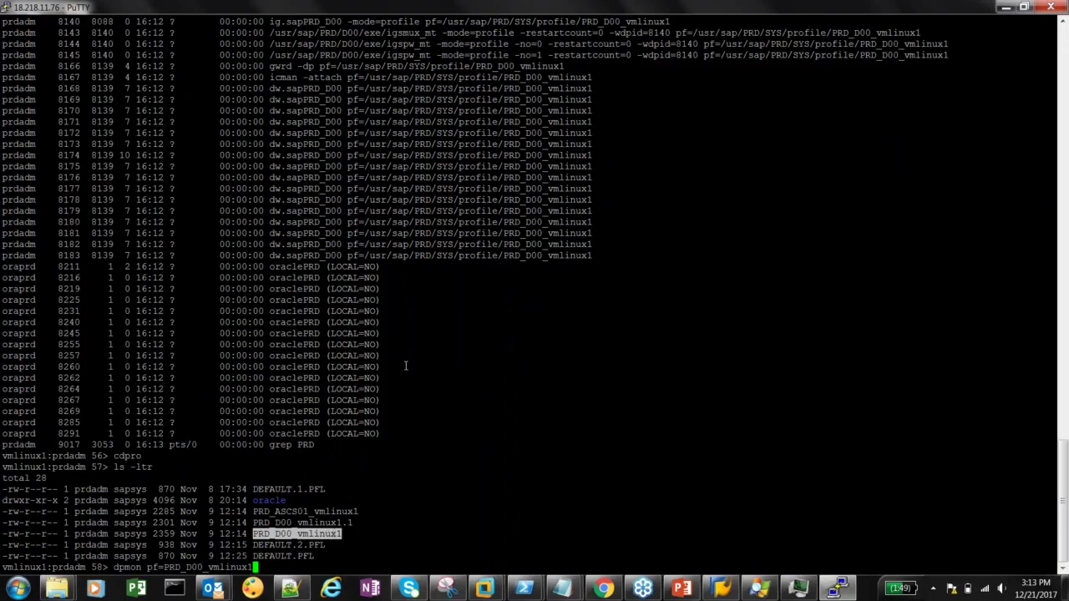
{"action": "key", "text": "Return"}
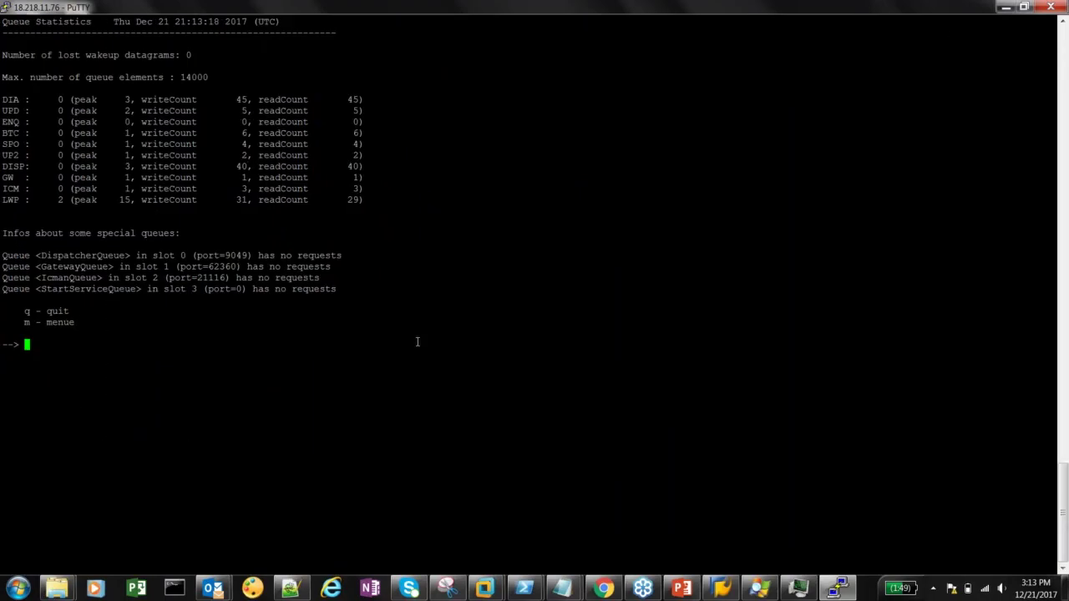
{"action": "type", "text": "m"}
{"action": "key", "text": "Return"}
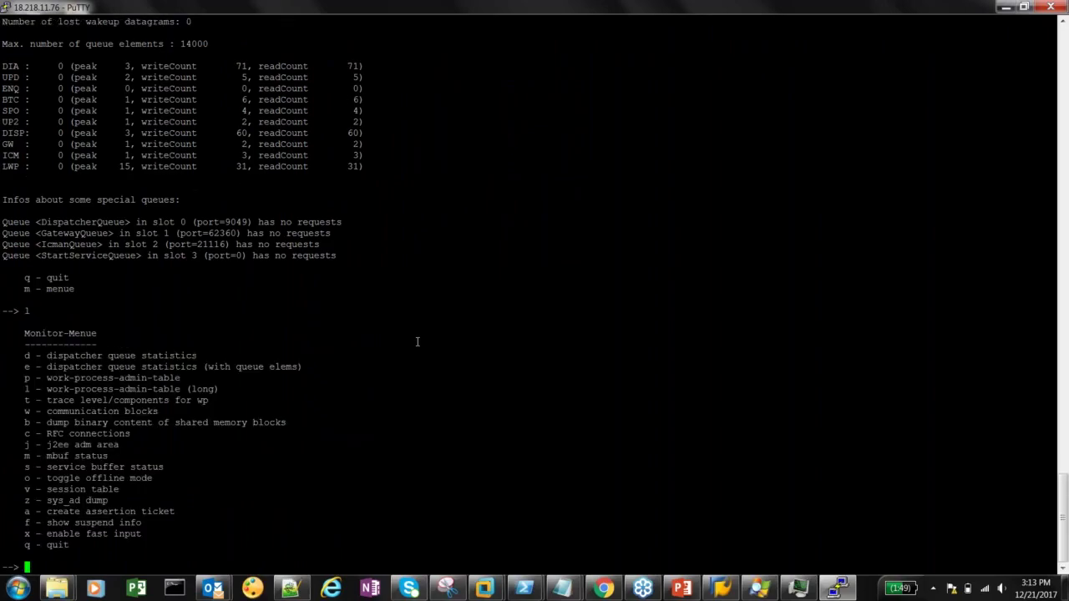
{"action": "type", "text": "l"}
{"action": "key", "text": "Return"}
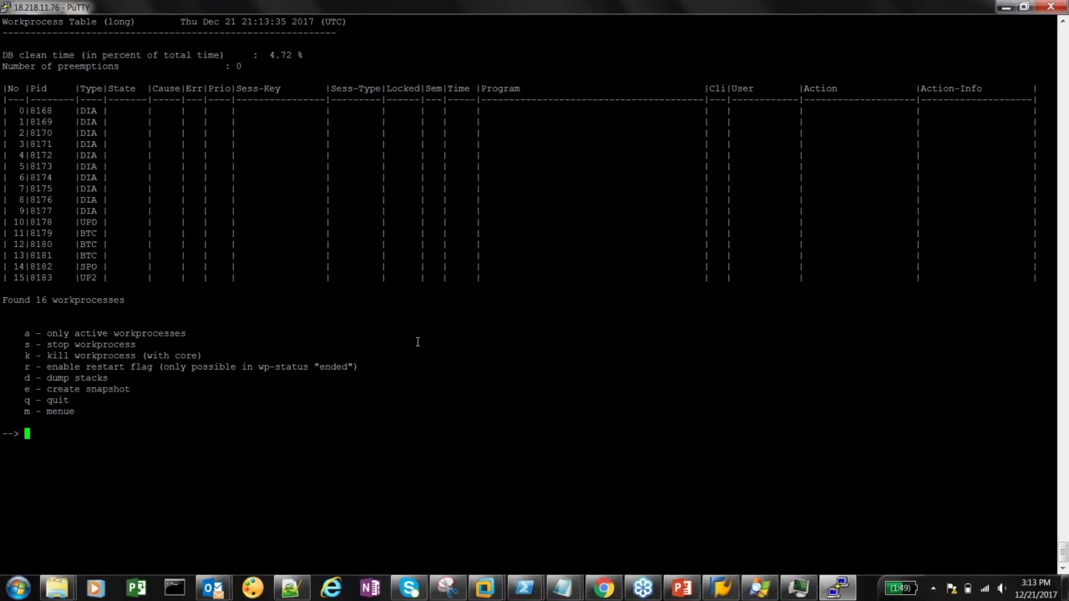
{"action": "type", "text": "a"}
{"action": "key", "text": "Return"}
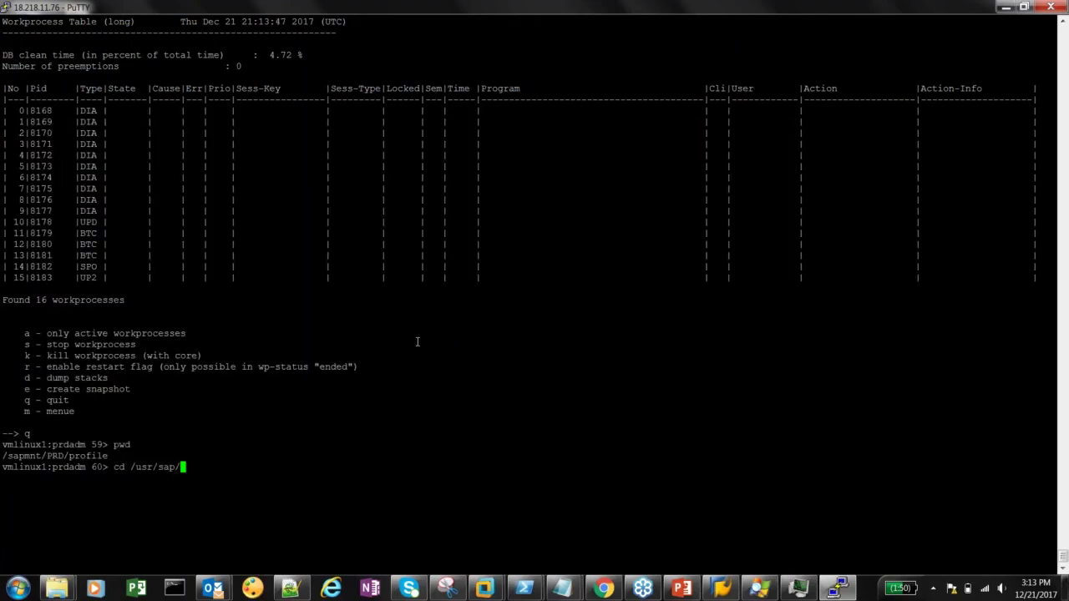
{"action": "type", "text": "PRD/D0"}
Step: Change into /usr/sap/PRD/D00/work and list its files by time
{"action": "key", "text": "Tab"}
{"action": "type", "text": "work"}
{"action": "key", "text": "Return"}
{"action": "type", "text": "ls -ltr"}
{"action": "key", "text": "Return"}
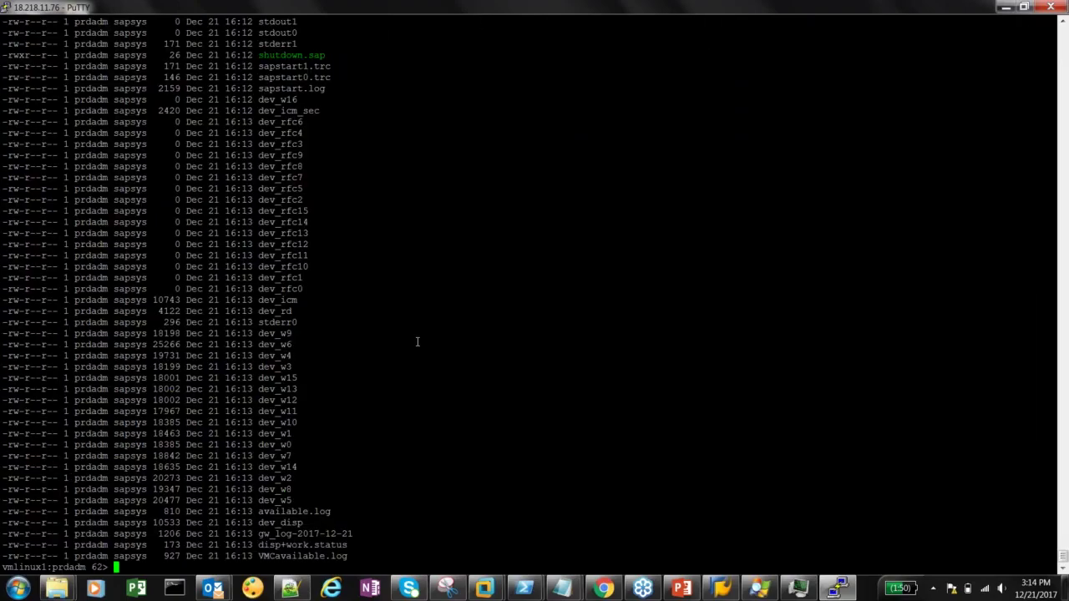
Step: Follow the dev_w0 log, then follow dev_disp to see the dispatcher turn ACTIVE
{"action": "type", "text": "tail -f dev_w"}
{"action": "key", "text": "BackSpace"}
{"action": "key", "text": "BackSpace"}
{"action": "key", "text": "BackSpace"}
{"action": "type", "text": "_w"}
{"action": "key", "text": "Left"}
{"action": "key", "text": "Left"}
{"action": "type", "text": "v"}
{"action": "key", "text": "End"}
{"action": "type", "text": "0"}
{"action": "key", "text": "Return"}
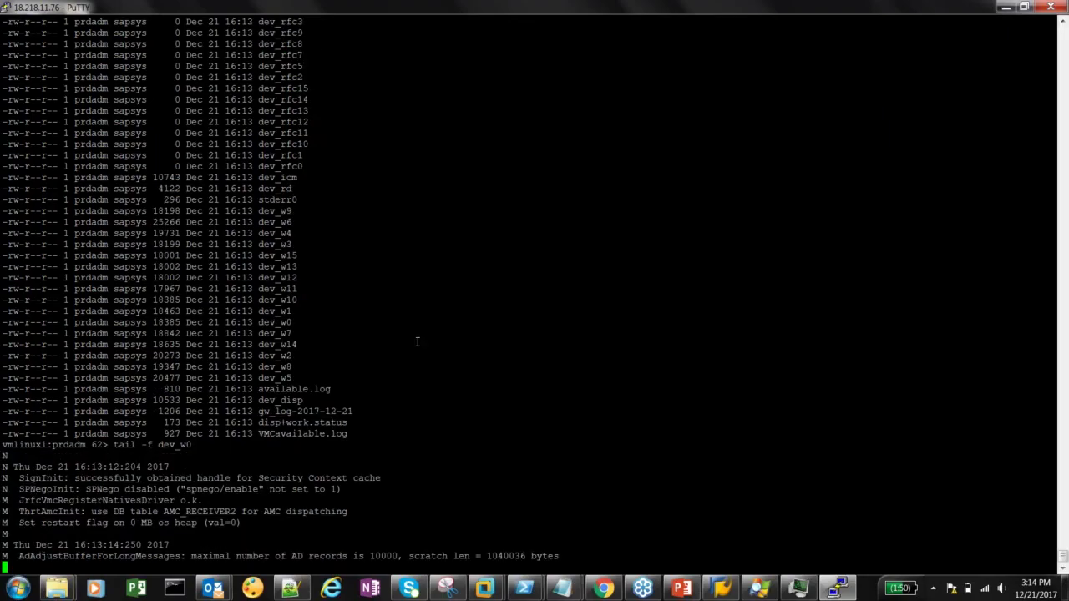
{"action": "key", "text": "ctrl+c"}
{"action": "key", "text": "Up"}
{"action": "key", "text": "BackSpace"}
{"action": "key", "text": "BackSpace"}
{"action": "type", "text": "disp"}
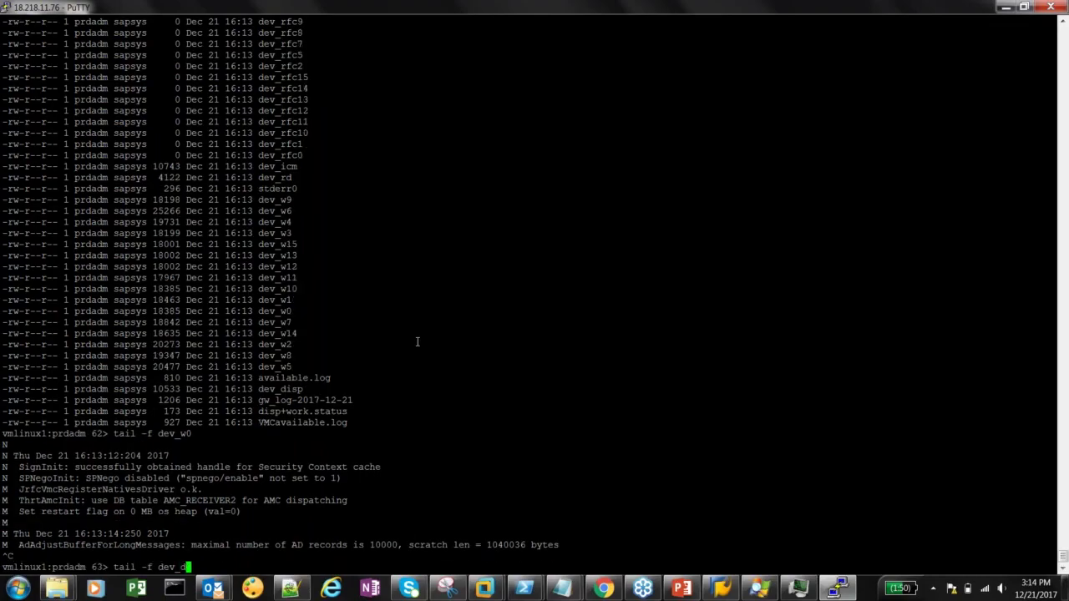
{"action": "key", "text": "Return"}
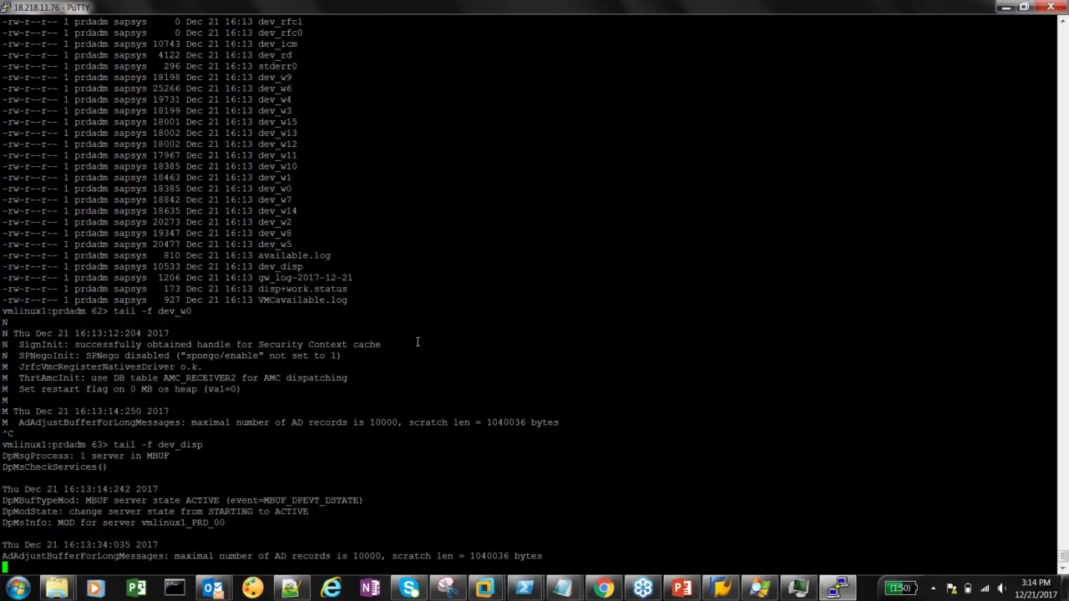
Step: Return to the EC2 console and select the public IP 18.218.11.76
{"action": "key", "text": "super+d"}
{"action": "left_click", "coordinate": [603, 588]}
{"action": "left_click_drag", "start_coordinate": [755, 374], "coordinate": [807, 376]}
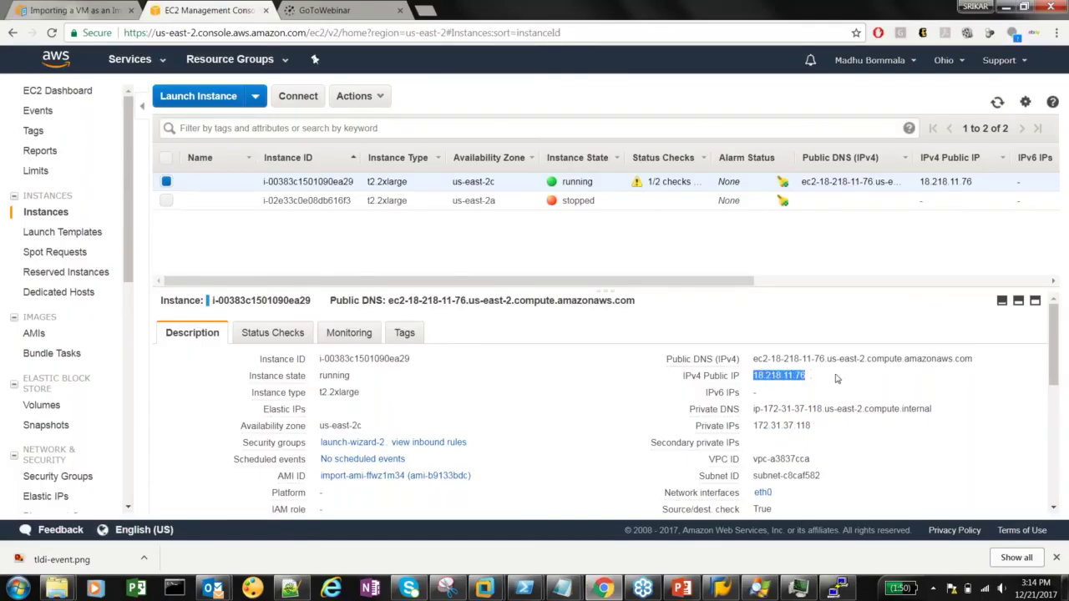
Step: Launch sapgui 18.218.11.76 from Windows search to reach the PRD logon screen
{"action": "left_click", "coordinate": [18, 589]}
{"action": "type", "text": "sapgui"}
{"action": "key", "text": "ctrl+v"}
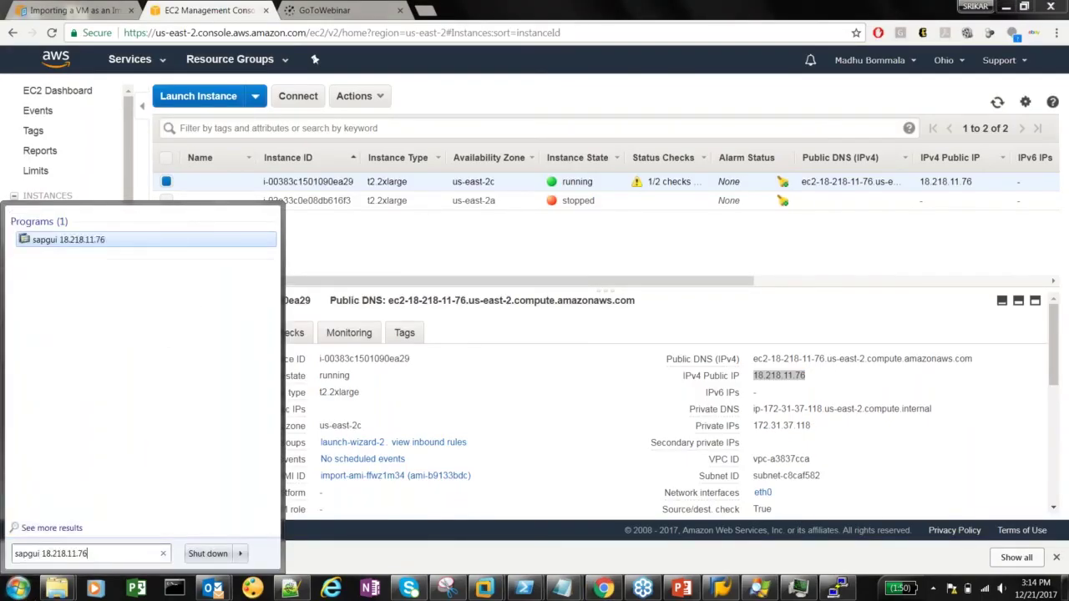
{"action": "key", "text": "Return"}
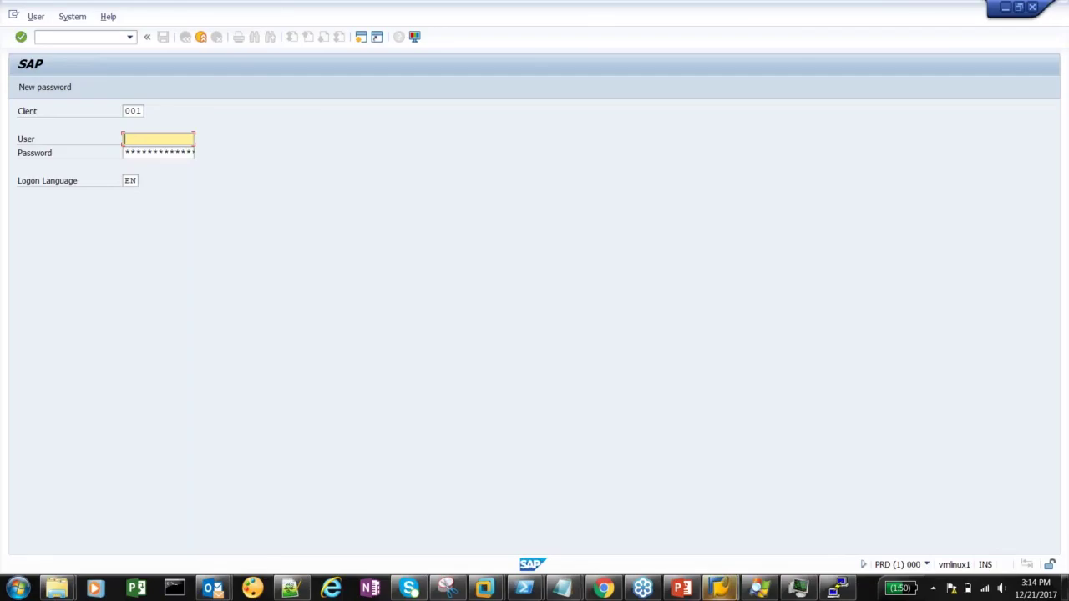
Step: Log on to PRD client 001 as DDIC, dismiss the copyright and license notice, and enter SLICENSE
{"action": "type", "text": "ddic"}
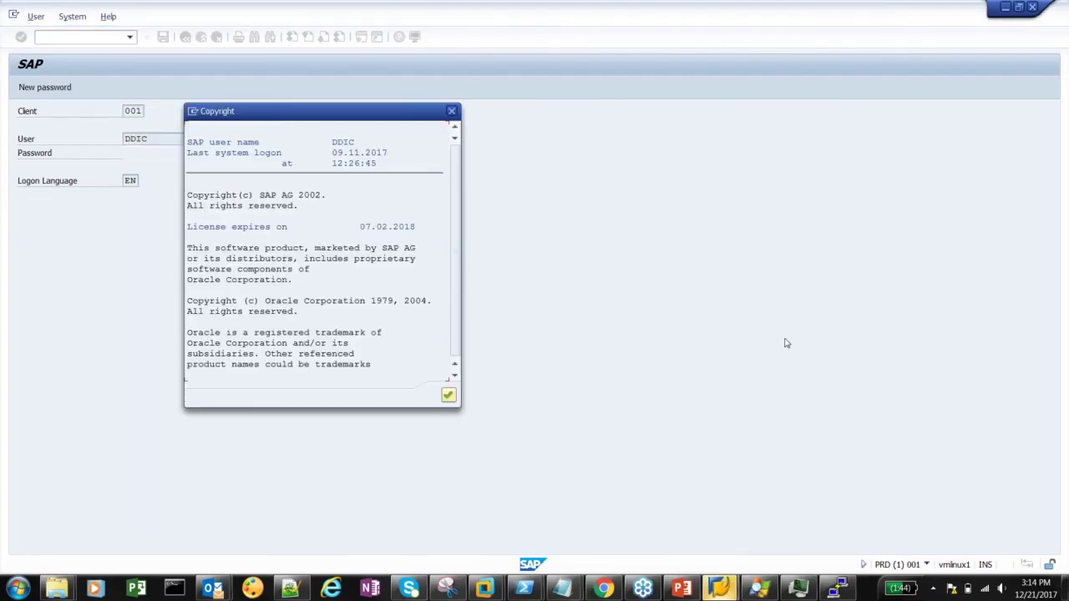
{"action": "left_click", "coordinate": [448, 395]}
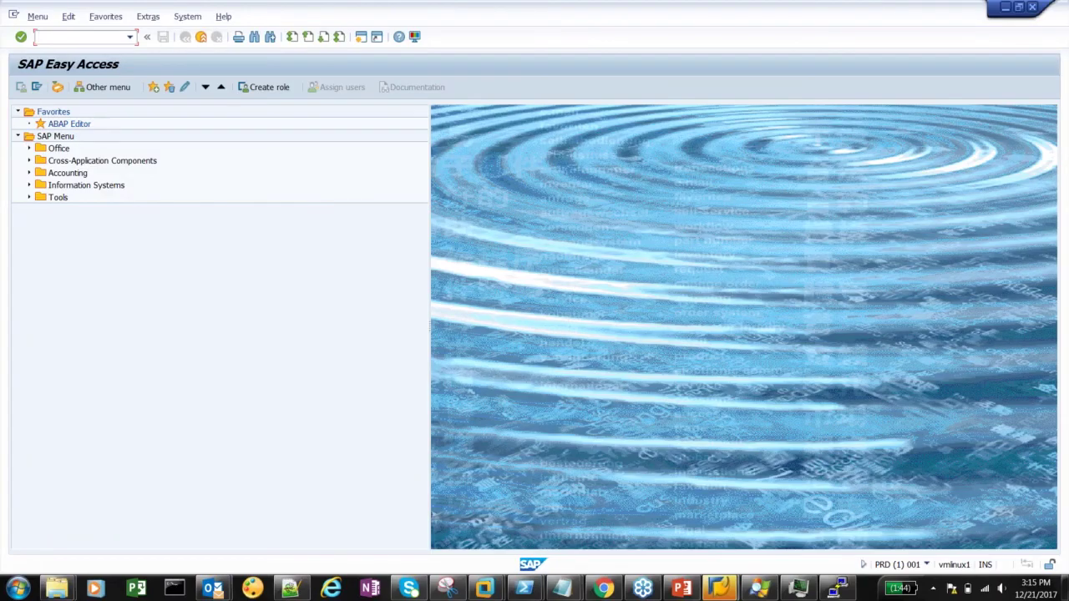
{"action": "type", "text": "SLICENSE"}
Step: Confirm the NetWeaver_ORA license is valid until 07.02.2018, then run the /NSICK consistency check
{"action": "key", "text": "Return"}
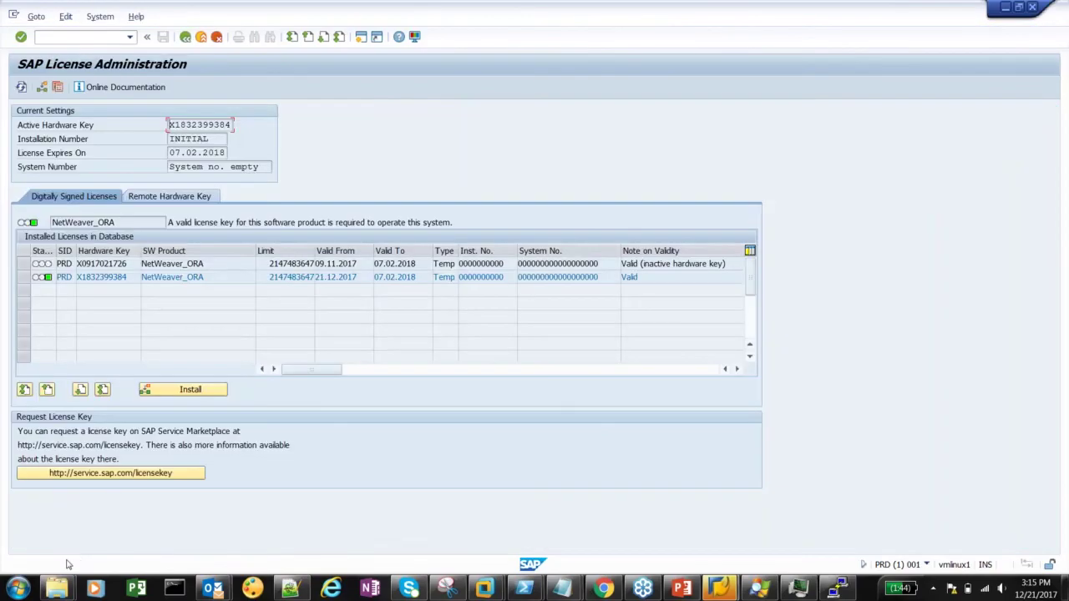
{"action": "left_click", "coordinate": [38, 36]}
{"action": "type", "text": "/NSICK"}
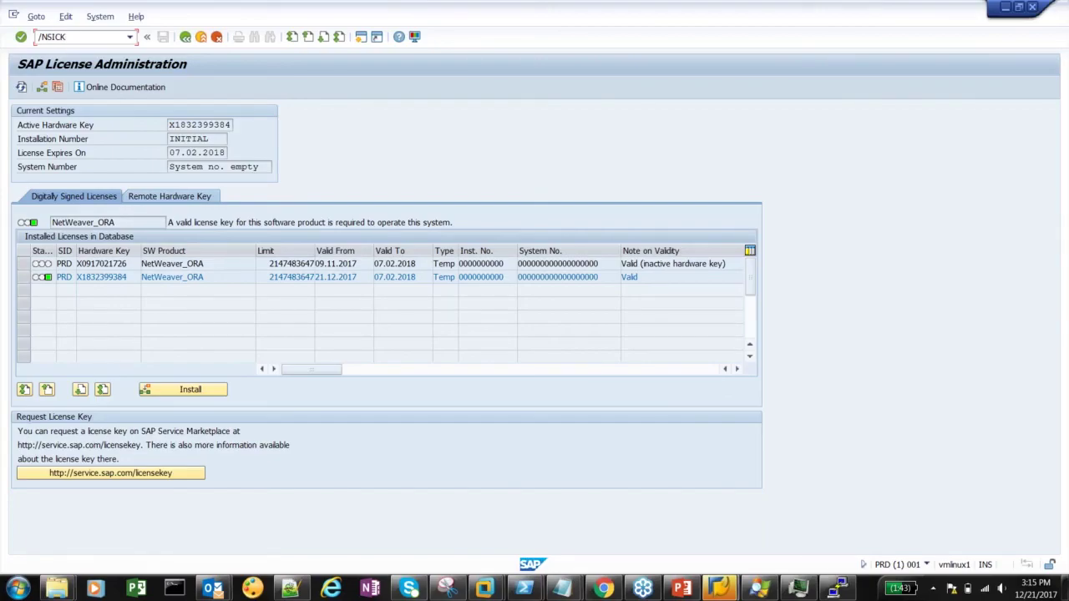
{"action": "key", "text": "Return"}
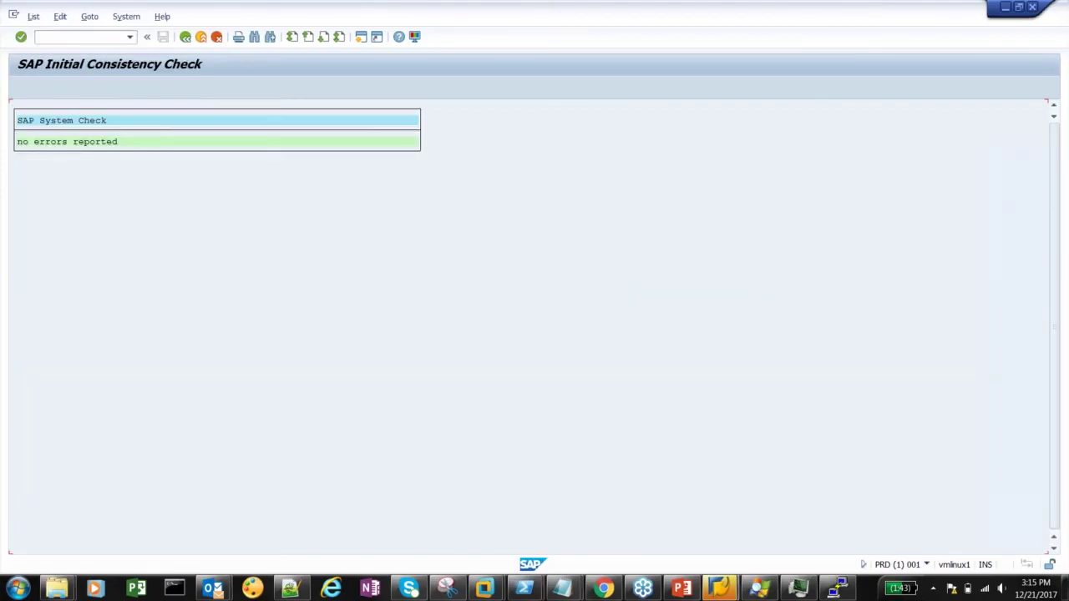
Step: Open System Status and review NetWeaver 7.5, database 12.1.0.2.0 and host vmlinux1
{"action": "left_click", "coordinate": [20, 143]}
{"action": "left_click", "coordinate": [71, 35]}
{"action": "left_click", "coordinate": [126, 16]}
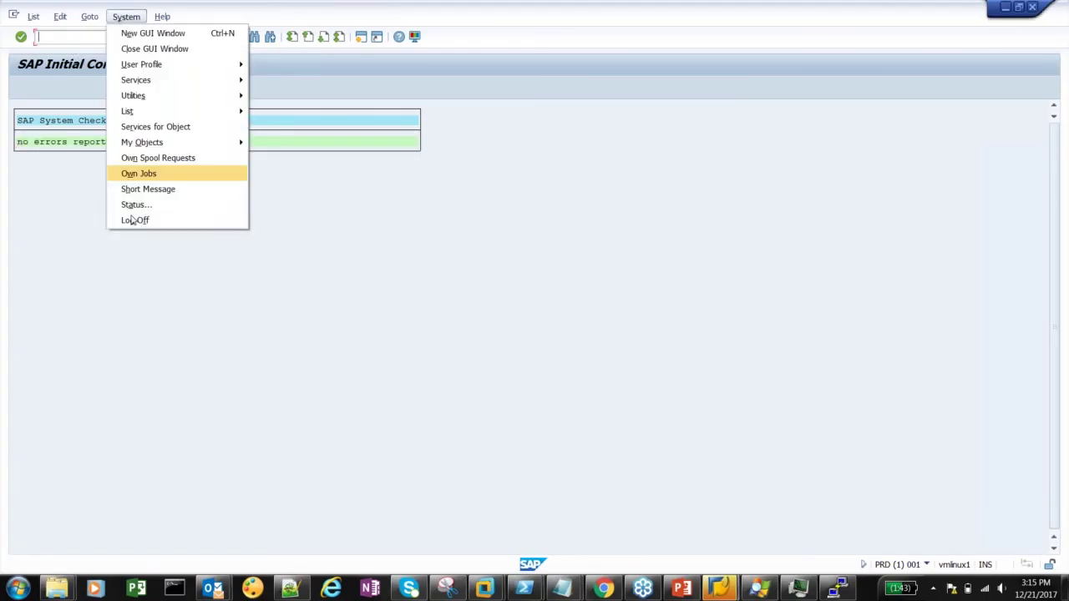
{"action": "left_click", "coordinate": [133, 206]}
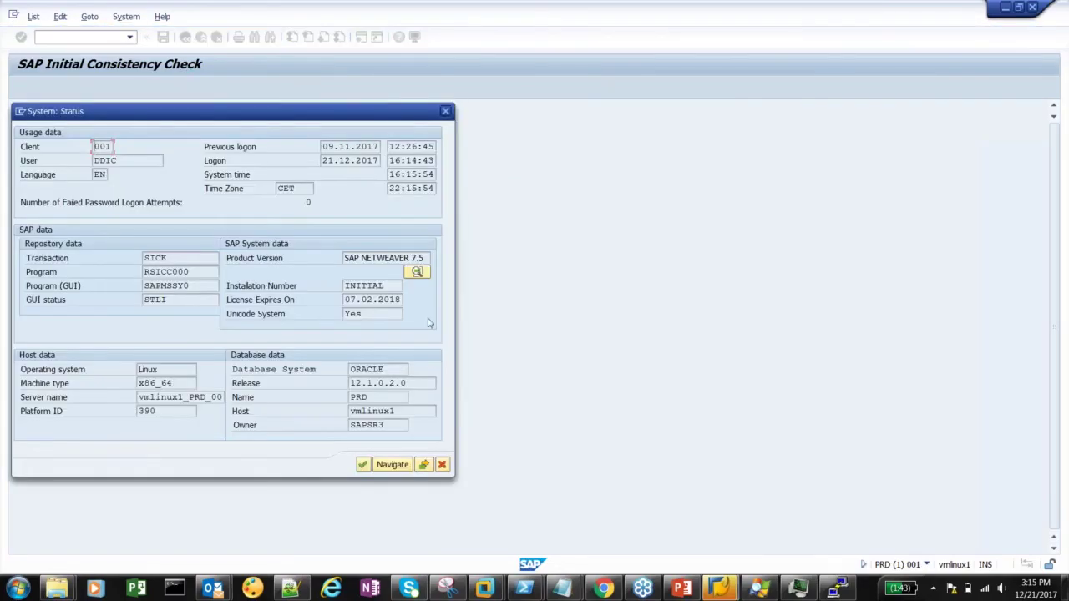
{"action": "left_click_drag", "start_coordinate": [338, 120], "coordinate": [621, 111]}
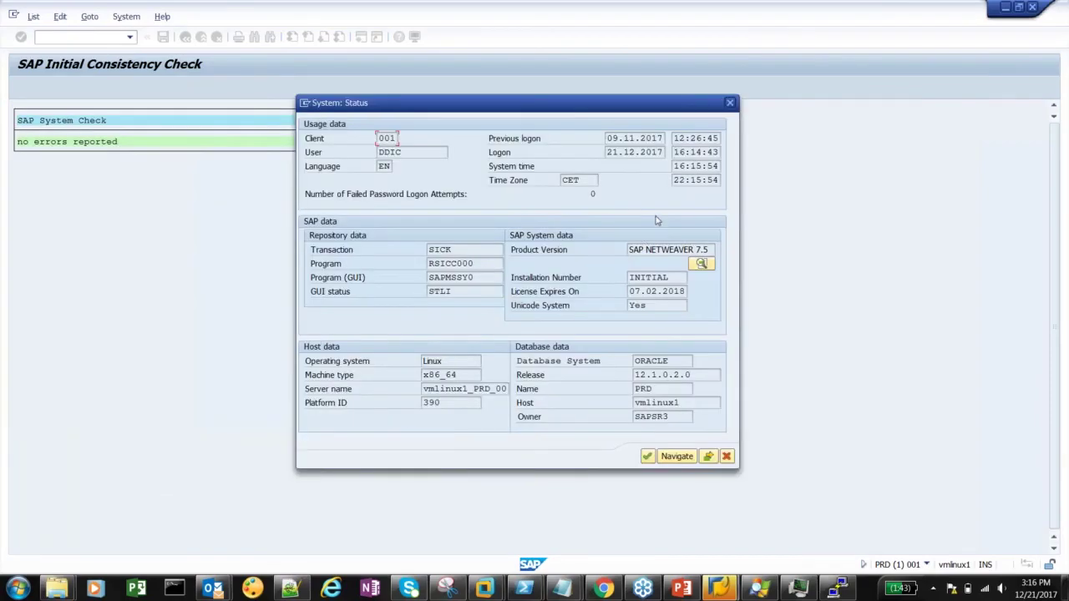
{"action": "left_click_drag", "start_coordinate": [628, 250], "coordinate": [709, 250]}
{"action": "left_click", "coordinate": [709, 250]}
{"action": "left_click_drag", "start_coordinate": [698, 374], "coordinate": [622, 374]}
{"action": "double_click", "coordinate": [685, 403]}
{"action": "left_click", "coordinate": [680, 403]}
Step: Check the kernel information's server IP 172.31.37.118 against the EC2 console
{"action": "left_click", "coordinate": [708, 456]}
{"action": "left_click_drag", "start_coordinate": [368, 273], "coordinate": [449, 273]}
{"action": "left_click", "coordinate": [449, 274]}
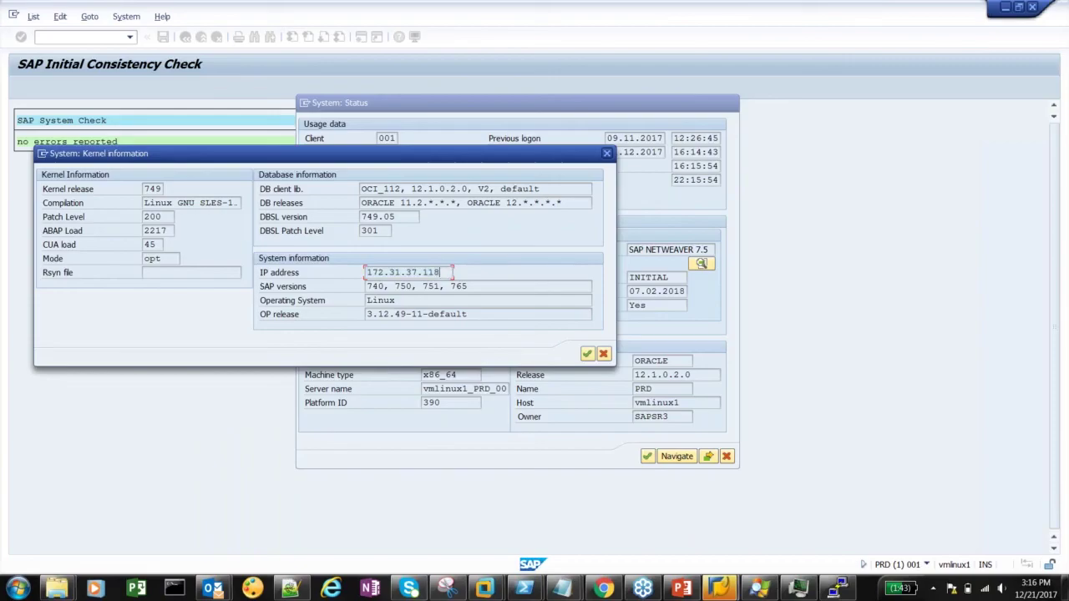
{"action": "left_click", "coordinate": [606, 590]}
{"action": "left_click", "coordinate": [770, 391]}
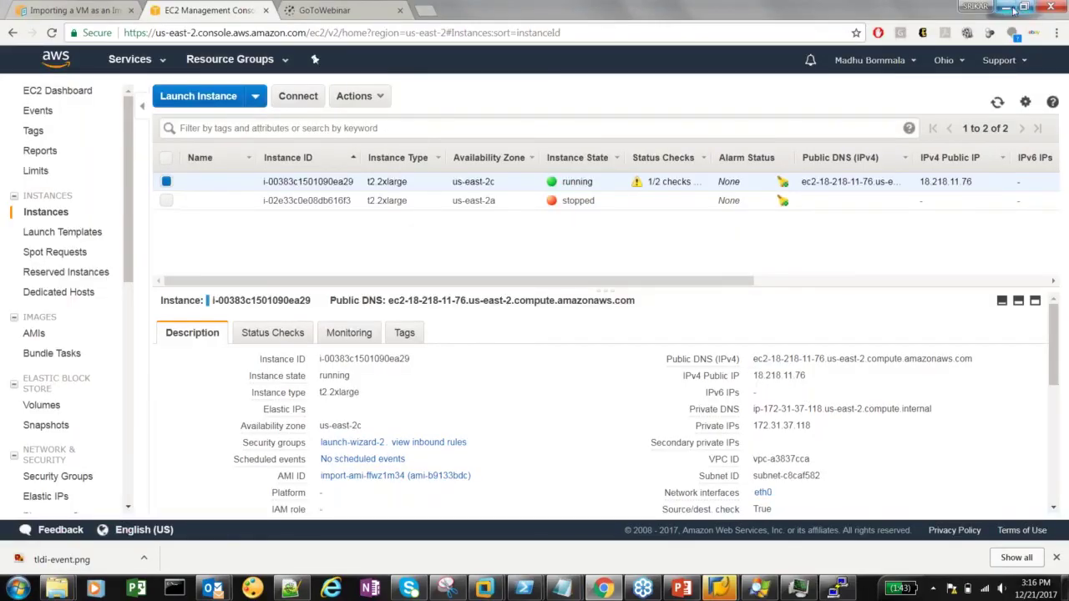
{"action": "left_click", "coordinate": [1012, 7]}
{"action": "left_click_drag", "start_coordinate": [441, 273], "coordinate": [376, 272]}
{"action": "left_click", "coordinate": [373, 272]}
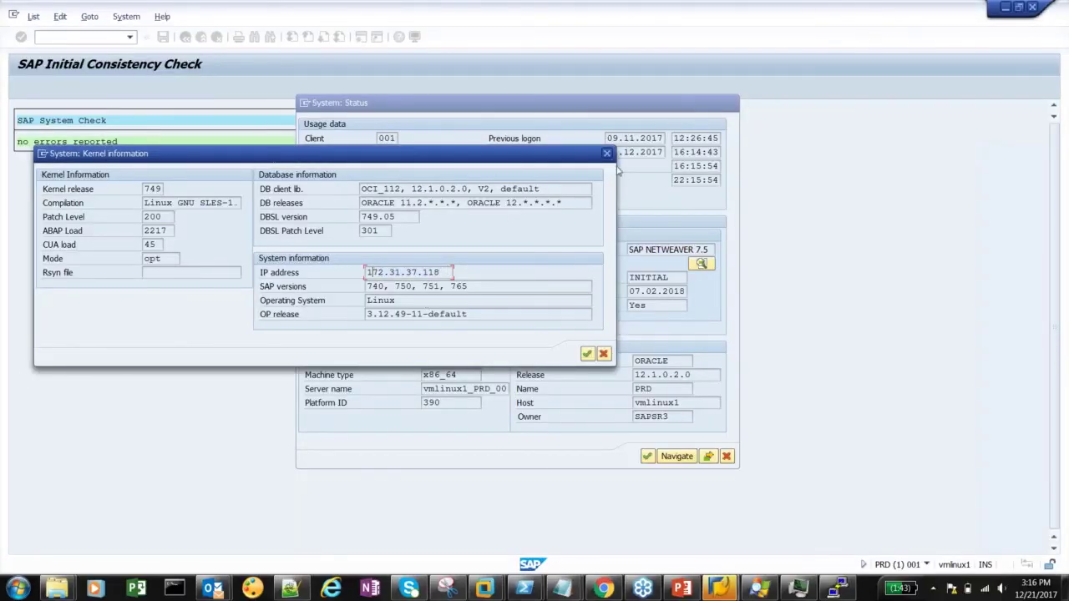
{"action": "key", "text": "Return"}
Step: Close the kernel information and system status dialogs and exit SAP GUI with /nex
{"action": "left_click", "coordinate": [18, 589]}
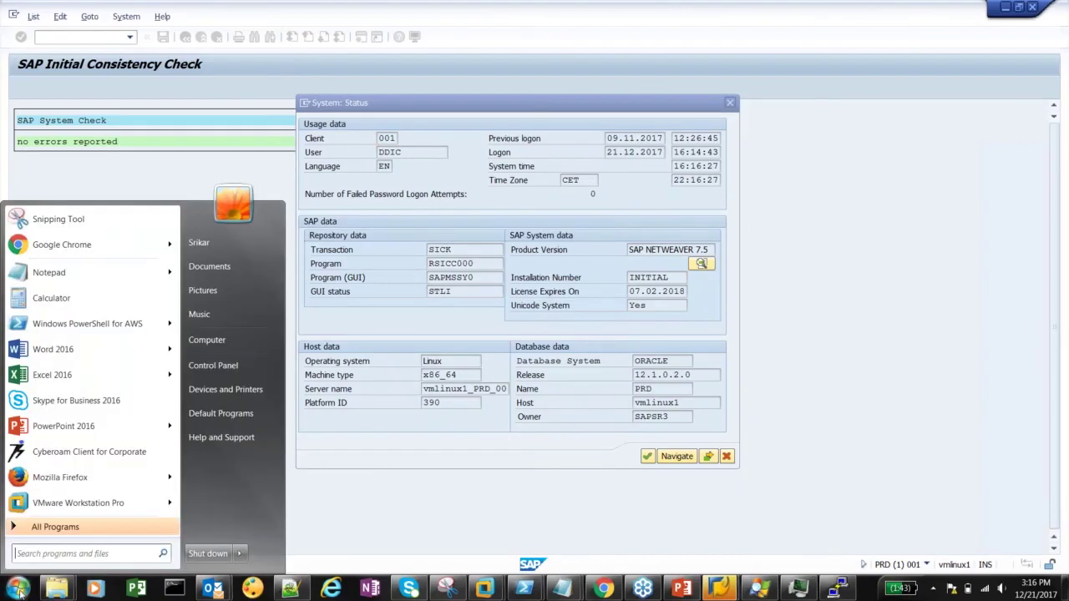
{"action": "type", "text": "sap"}
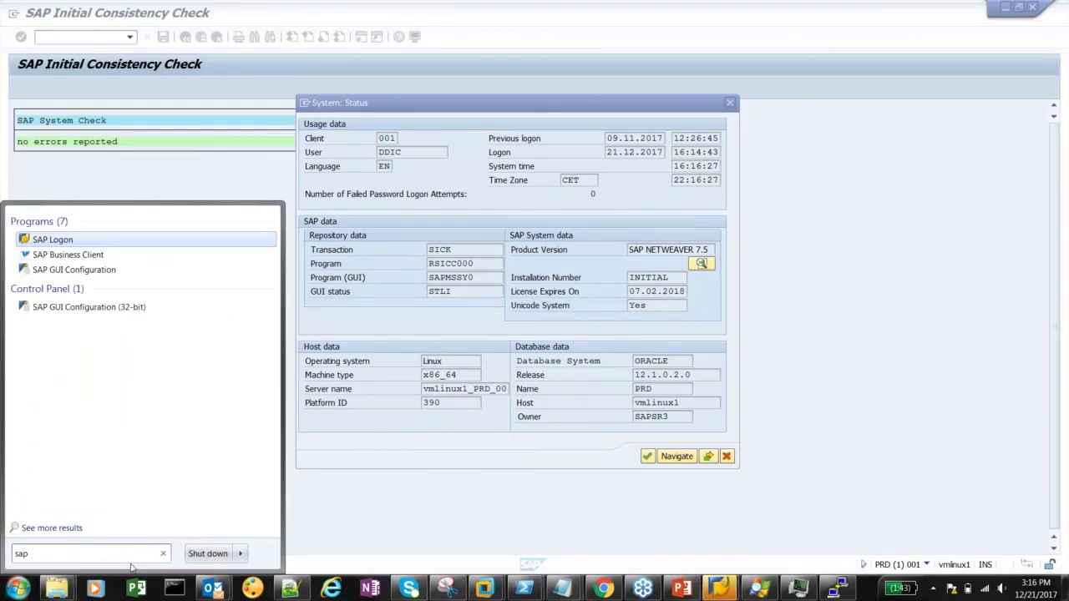
{"action": "left_click", "coordinate": [594, 354]}
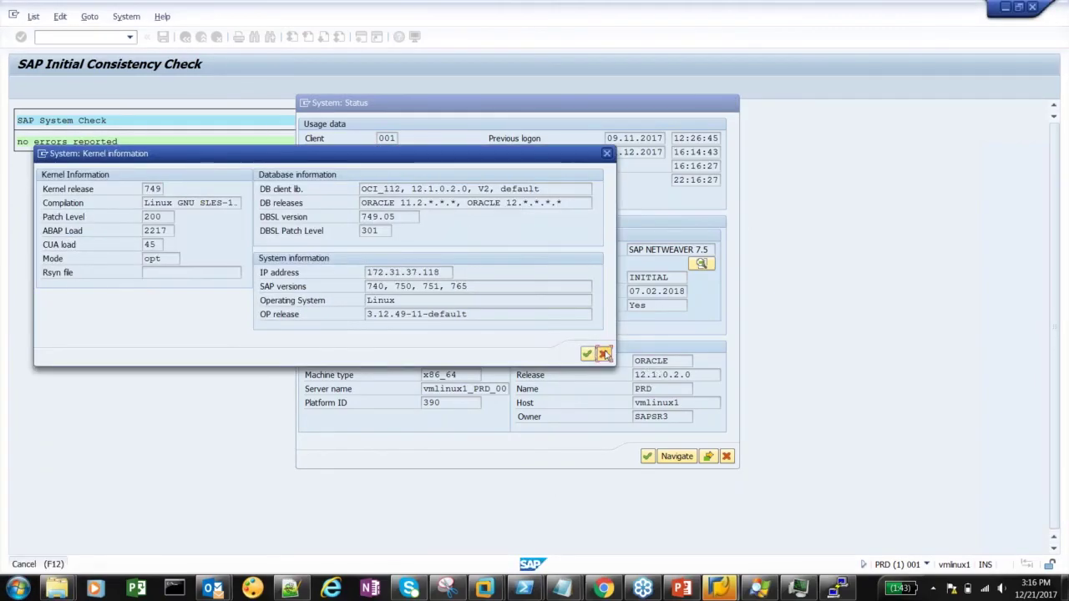
{"action": "left_click", "coordinate": [603, 355]}
{"action": "left_click", "coordinate": [727, 457]}
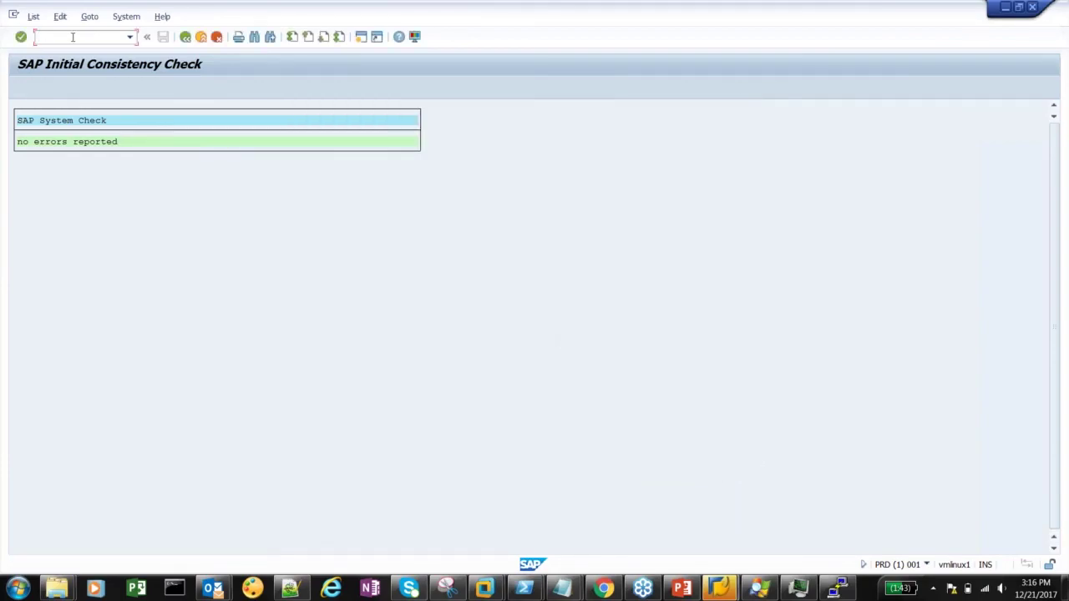
{"action": "type", "text": "/nex"}
{"action": "key", "text": "Return"}
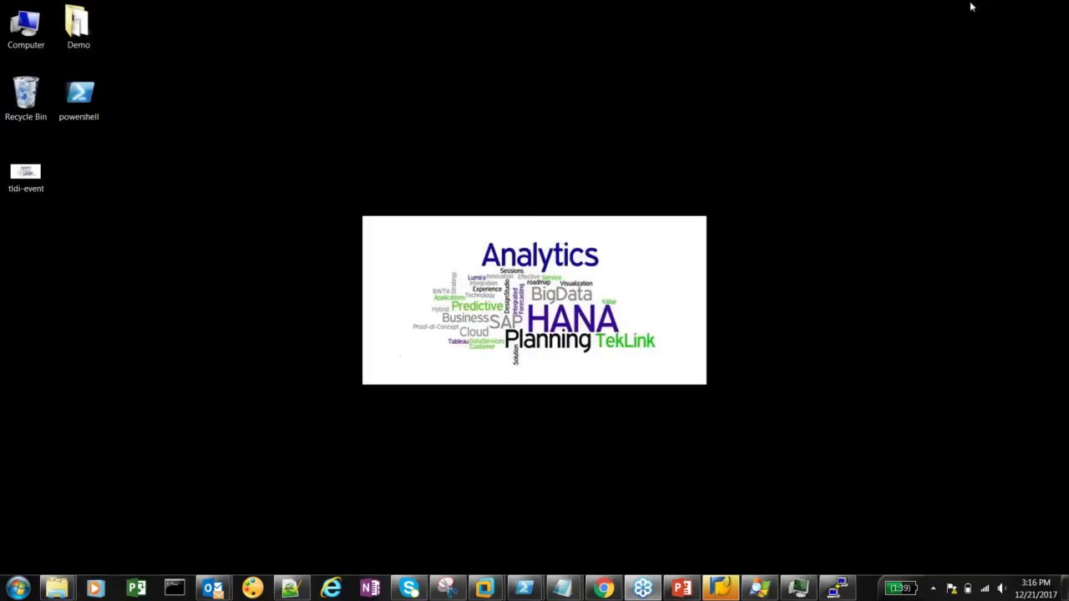
Step: Bring the AWS System Migration deck forward in PowerPoint and scroll down from the Demonstration slide
{"action": "left_click", "coordinate": [682, 589]}
{"action": "scroll", "coordinate": [594, 373], "scroll_direction": "down", "scroll_amount": 1}
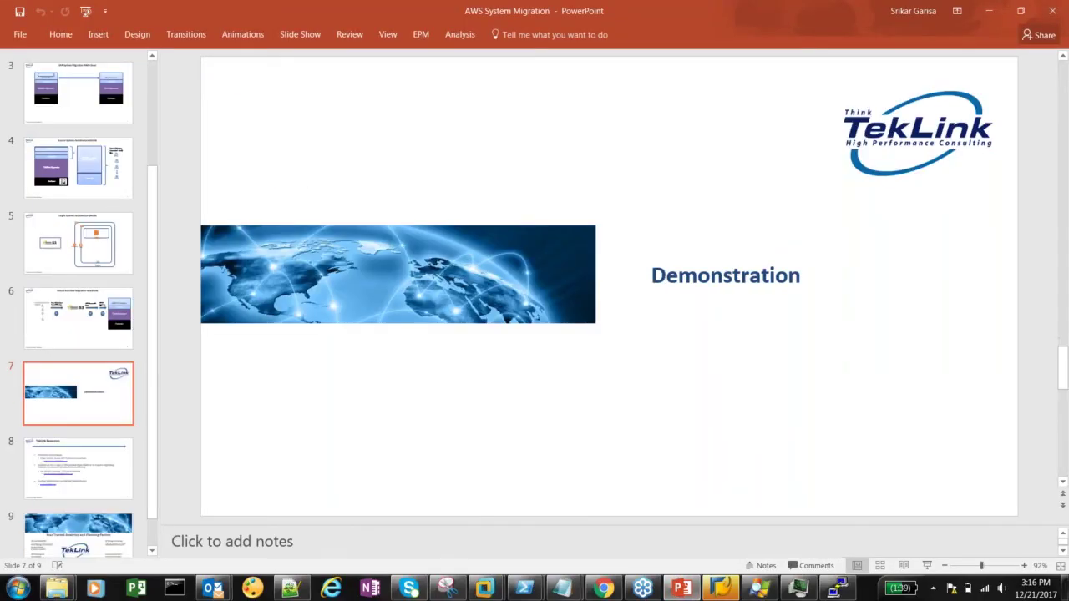
{"action": "scroll", "coordinate": [636, 356], "scroll_direction": "down", "scroll_amount": 1}
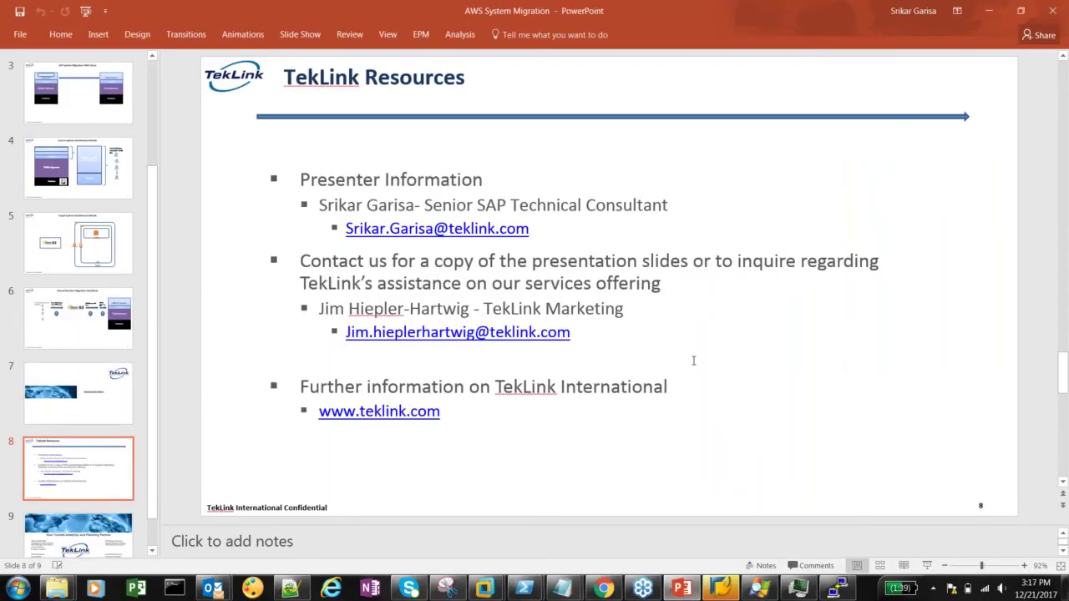